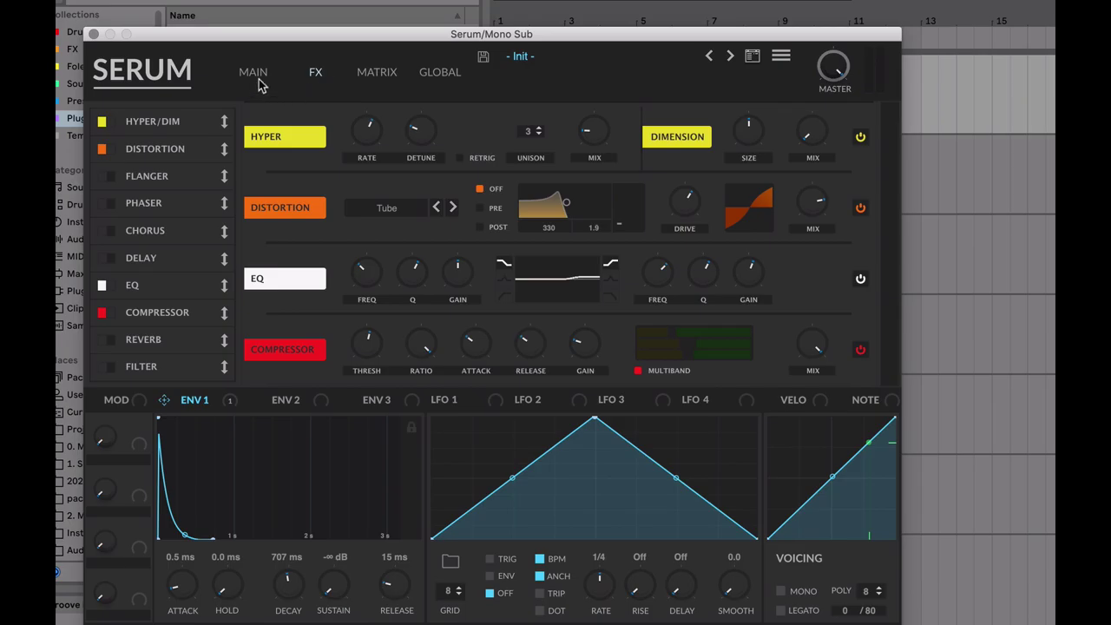
# Step: Review the synth patch's oscillator, effects, modulation matrix and global settings
pyautogui.click(356, 73)
pyautogui.click(265, 73)
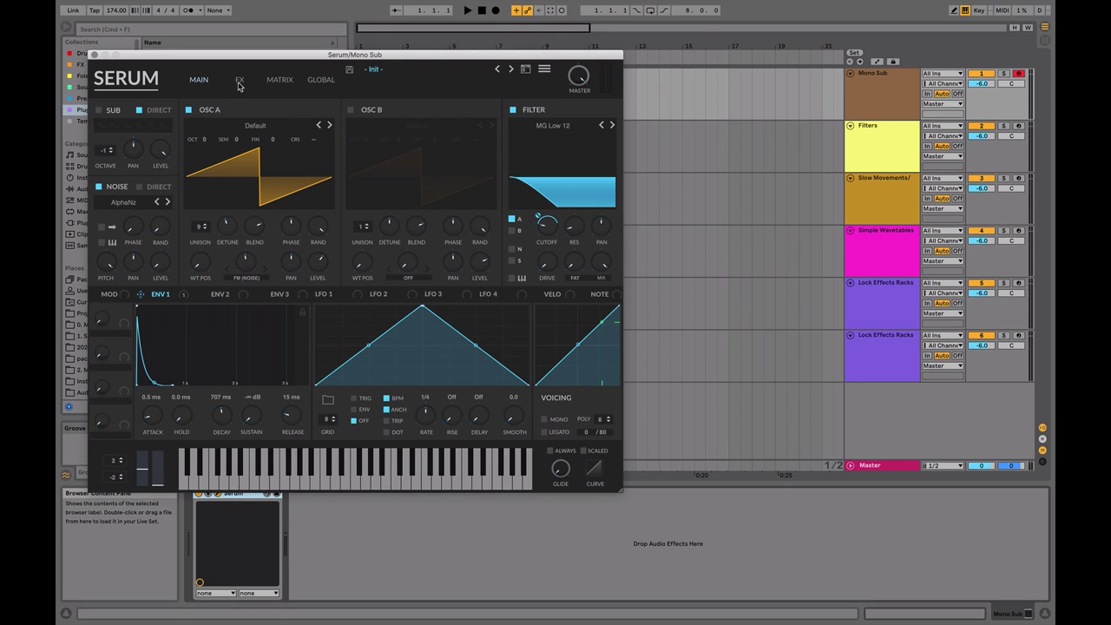
pyautogui.click(279, 79)
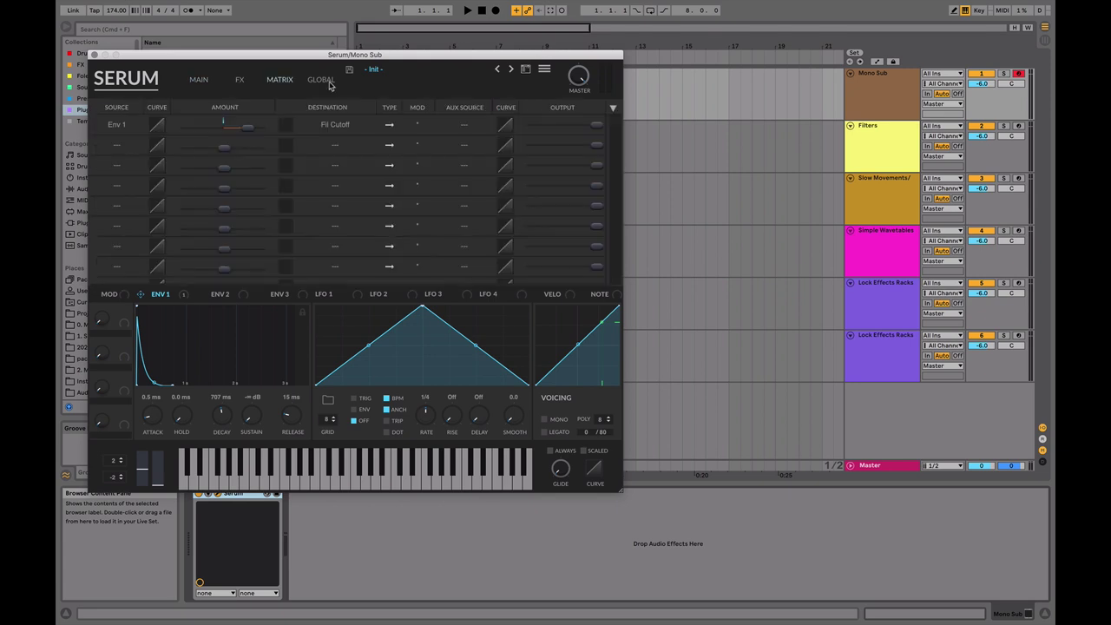
pyautogui.click(239, 80)
pyautogui.click(200, 80)
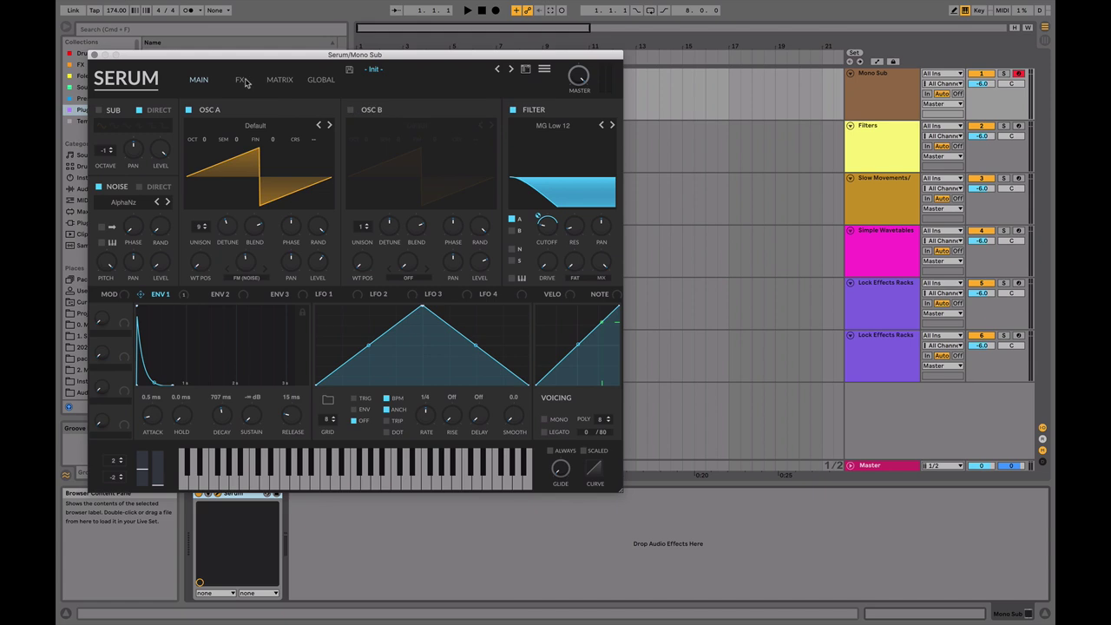
pyautogui.moveTo(173, 56); pyautogui.dragTo(445, 131)
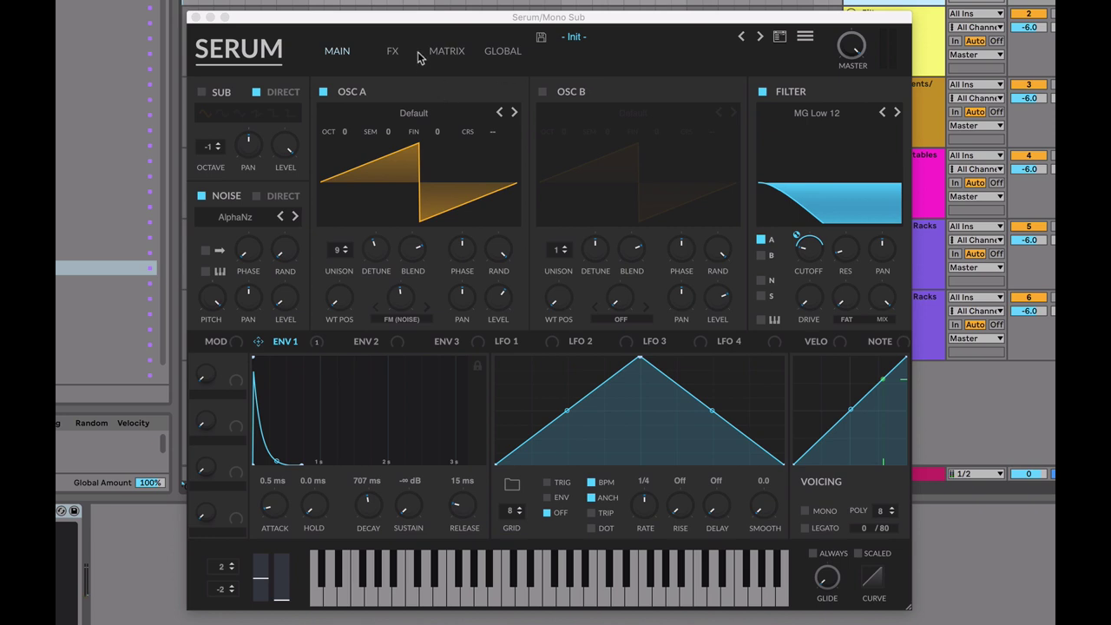
pyautogui.click(502, 50)
pyautogui.click(338, 53)
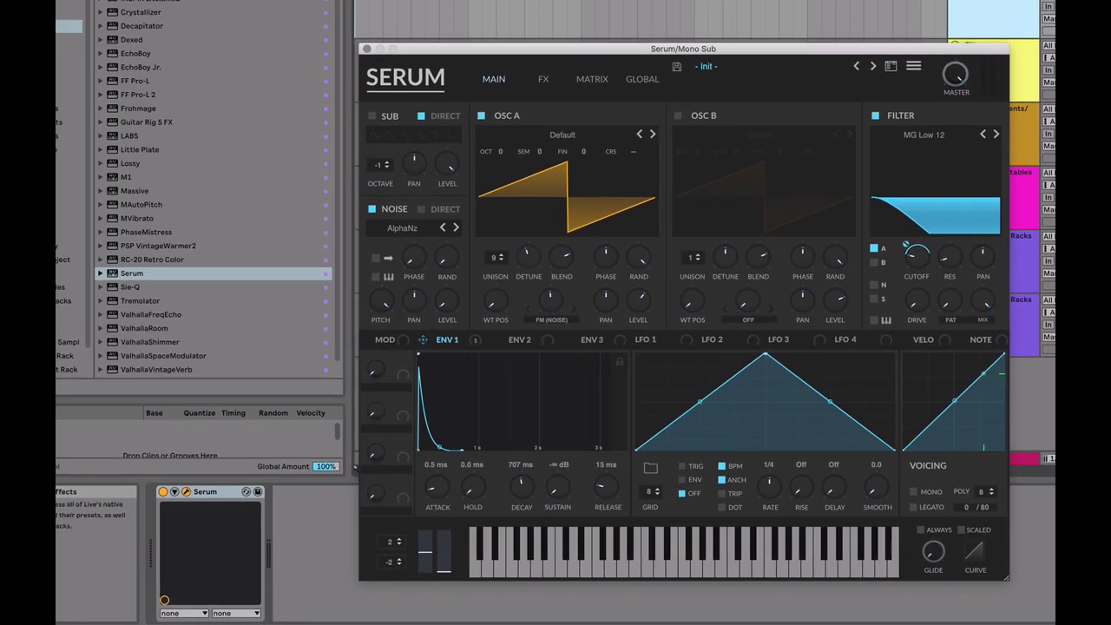
# Step: Add the Utility audio effect after Serum with Mono enabled, and bypass the device
pyautogui.click(68, 121)
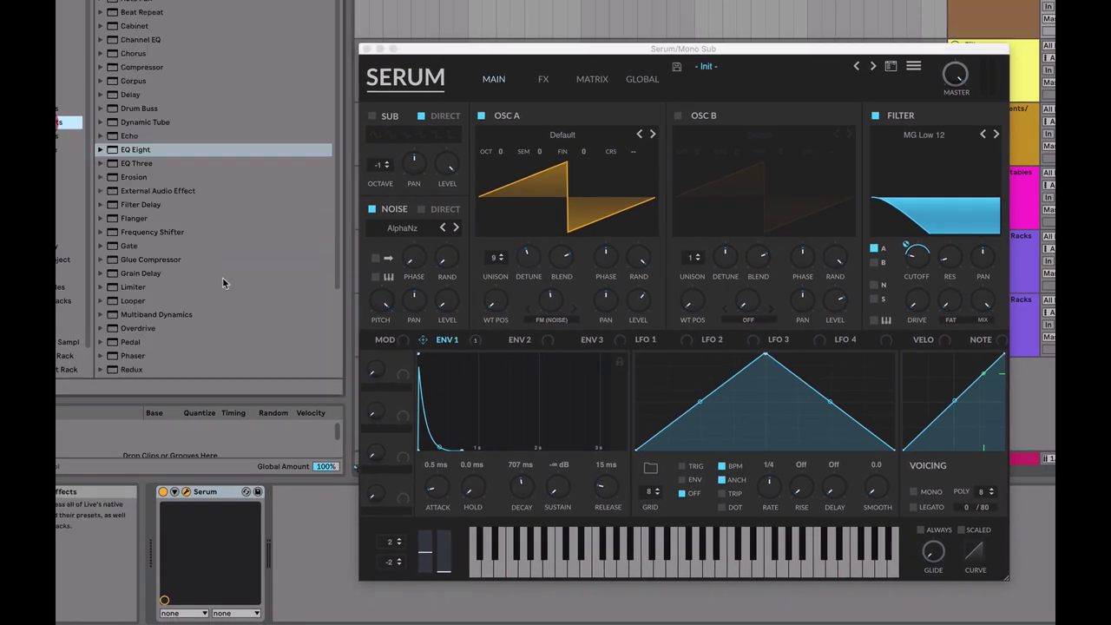
pyautogui.moveTo(132, 350); pyautogui.dragTo(280, 588)
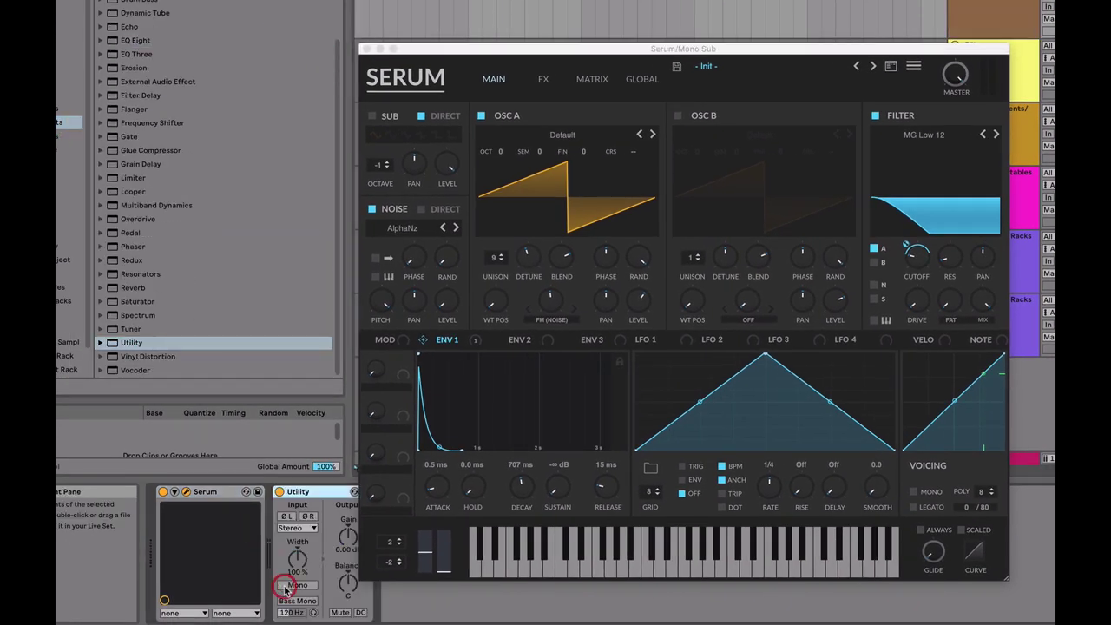
pyautogui.click(298, 585)
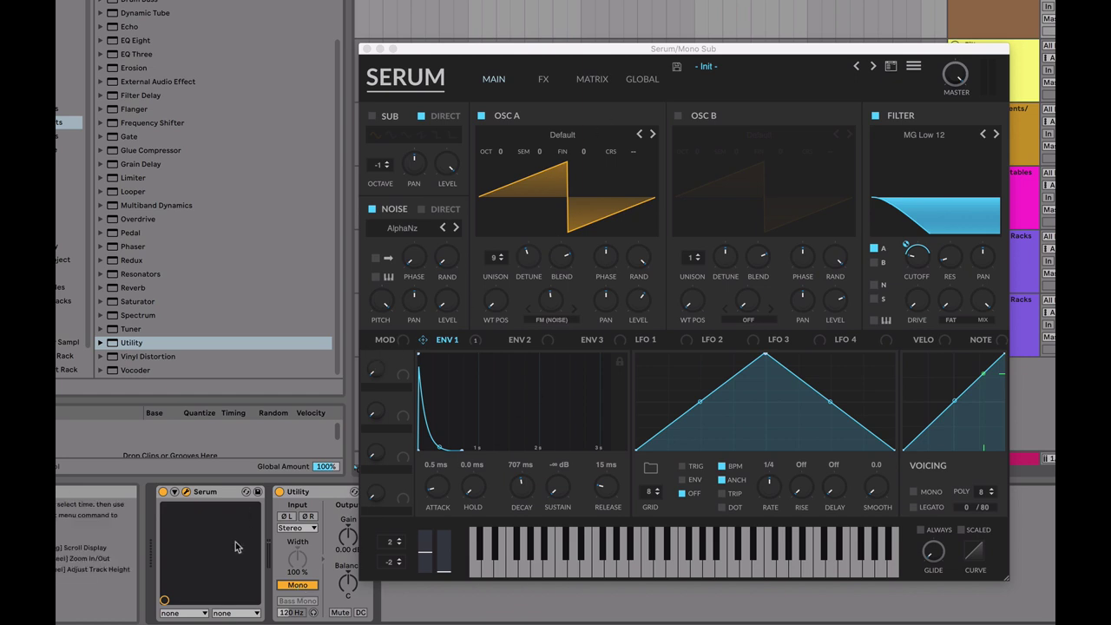
pyautogui.click(280, 493)
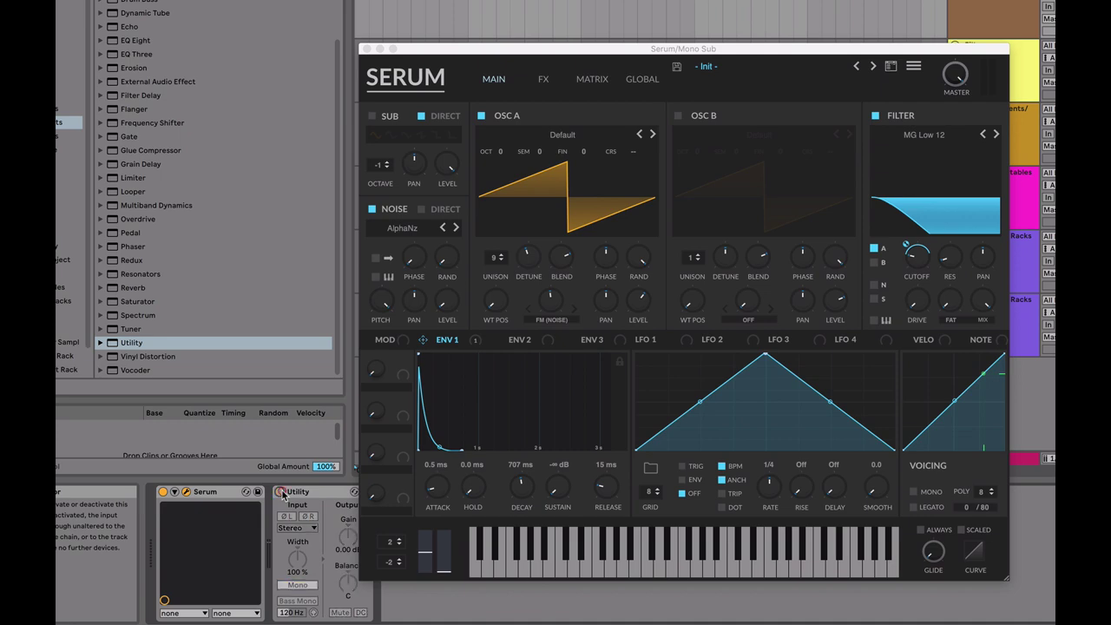
# Step: Enable the sub oscillator and check the patch's effects
pyautogui.moveTo(499, 49); pyautogui.dragTo(483, 14)
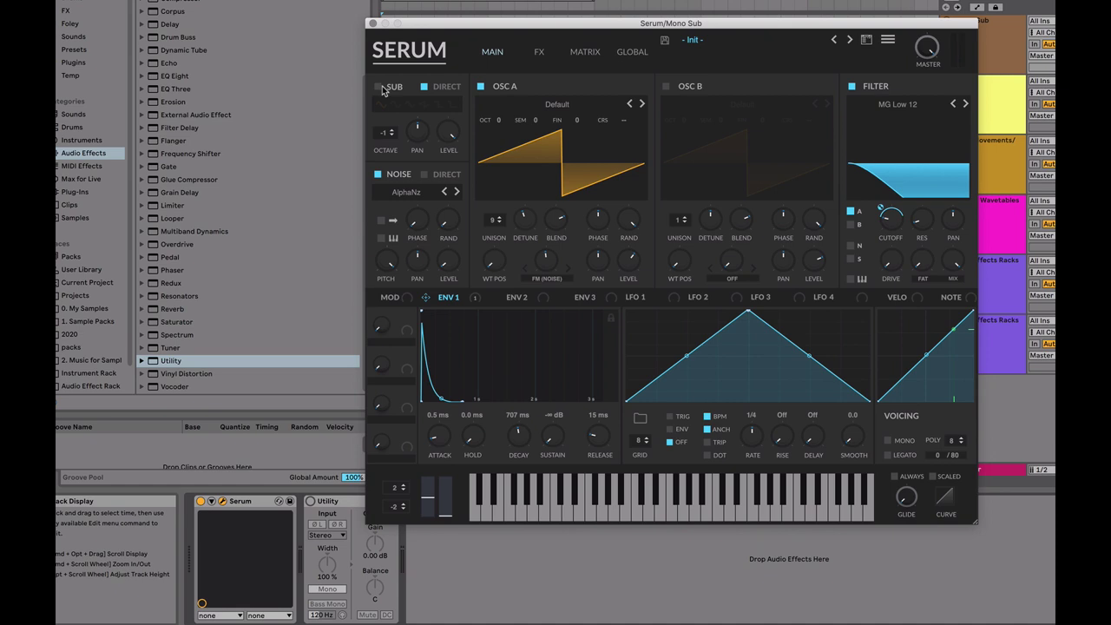
pyautogui.click(378, 87)
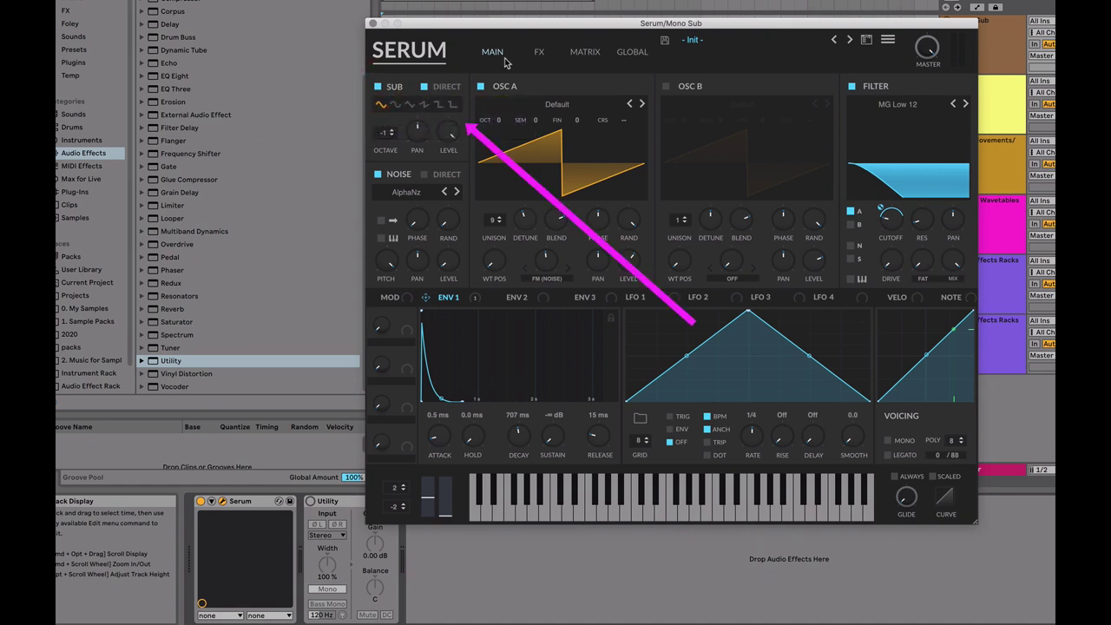
pyautogui.click(538, 54)
pyautogui.click(491, 55)
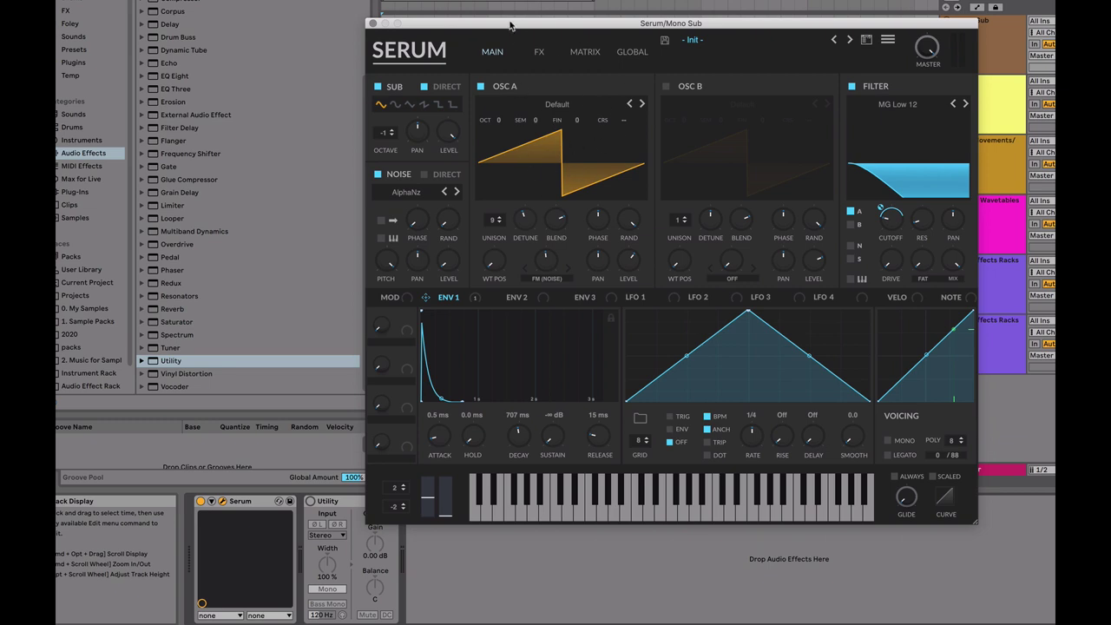
pyautogui.moveTo(510, 26); pyautogui.dragTo(528, 21)
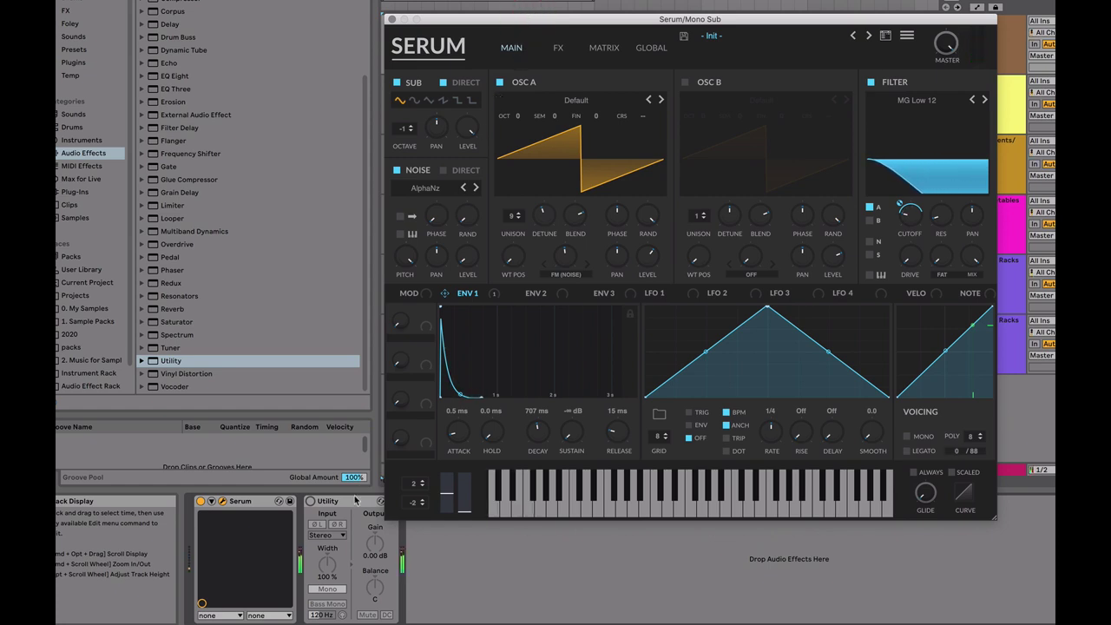
# Step: Compare mono and stereo playback by activating and bypassing Utility, and inspect the Serum effects chain
pyautogui.click(327, 589)
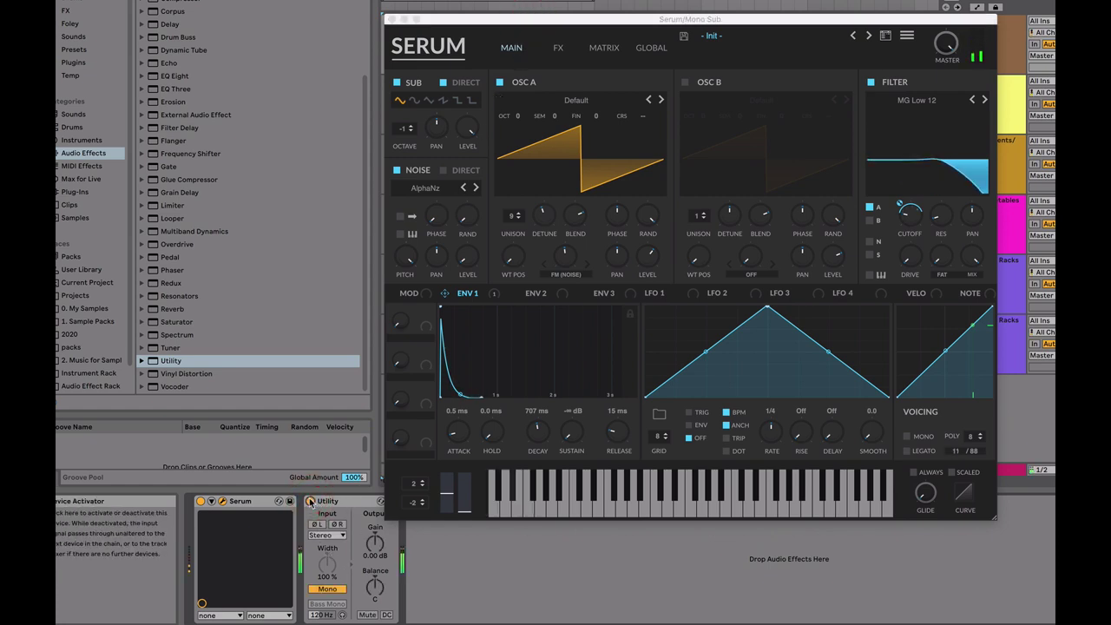
pyautogui.click(498, 421)
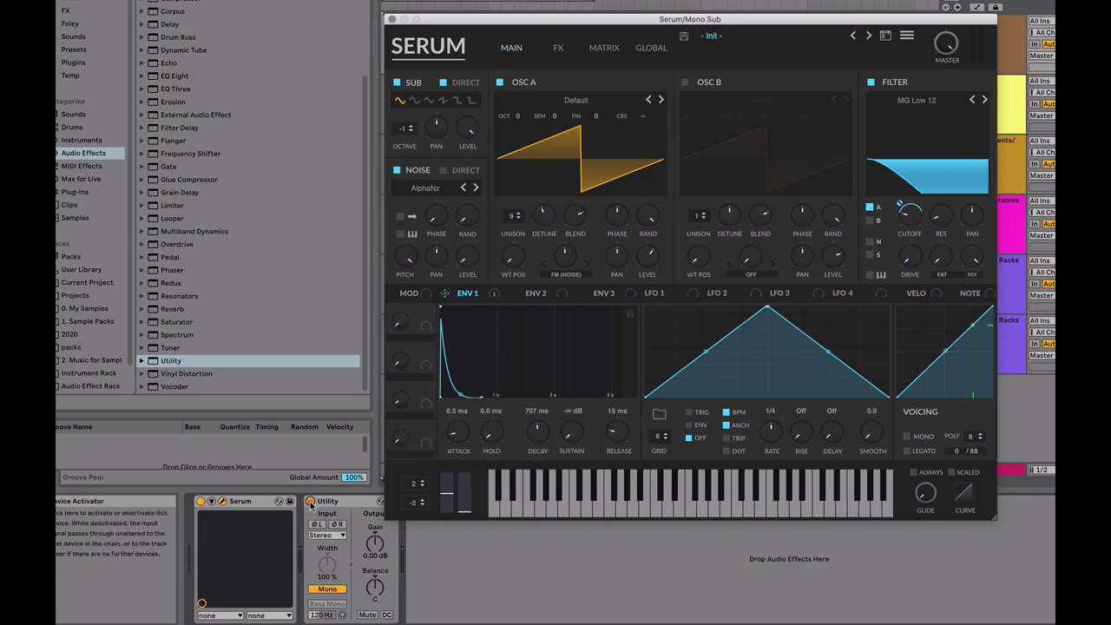
pyautogui.click(560, 50)
pyautogui.click(514, 49)
pyautogui.click(559, 52)
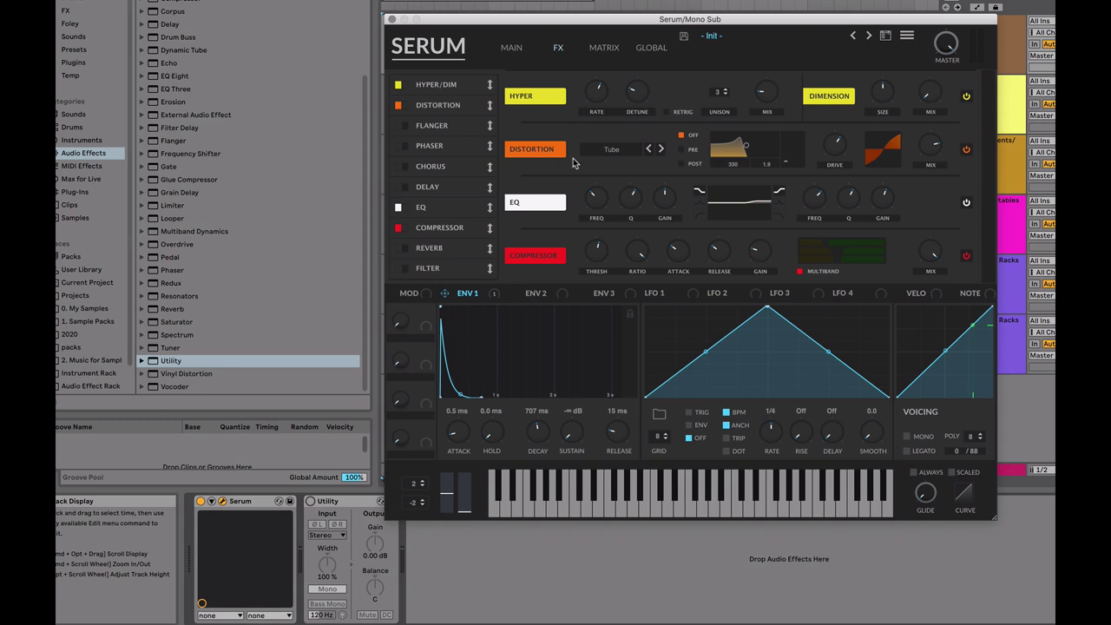
# Step: Audition the sub oscillator with Direct Out off, toggling Utility's mono processing, and restore Direct Out
pyautogui.click(511, 55)
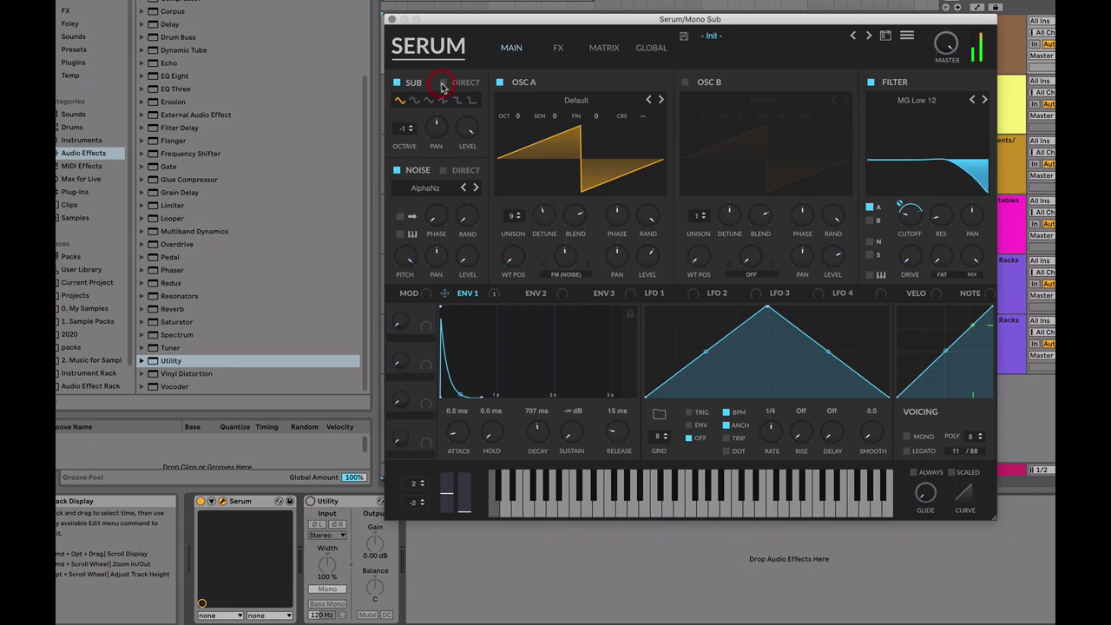
pyautogui.click(310, 502)
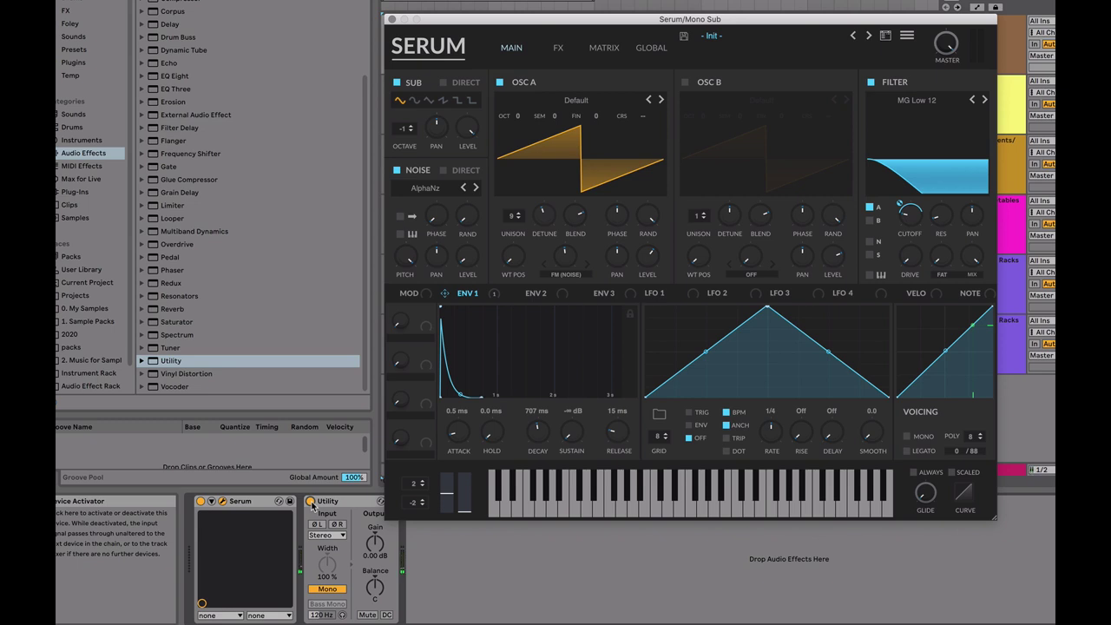
pyautogui.click(311, 502)
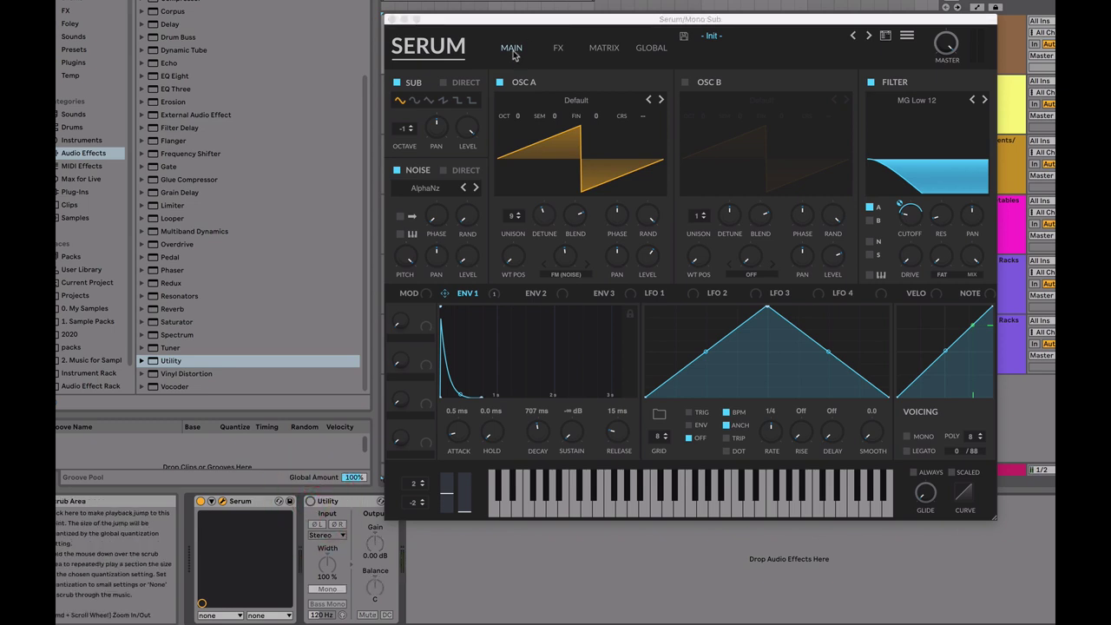
pyautogui.click(456, 82)
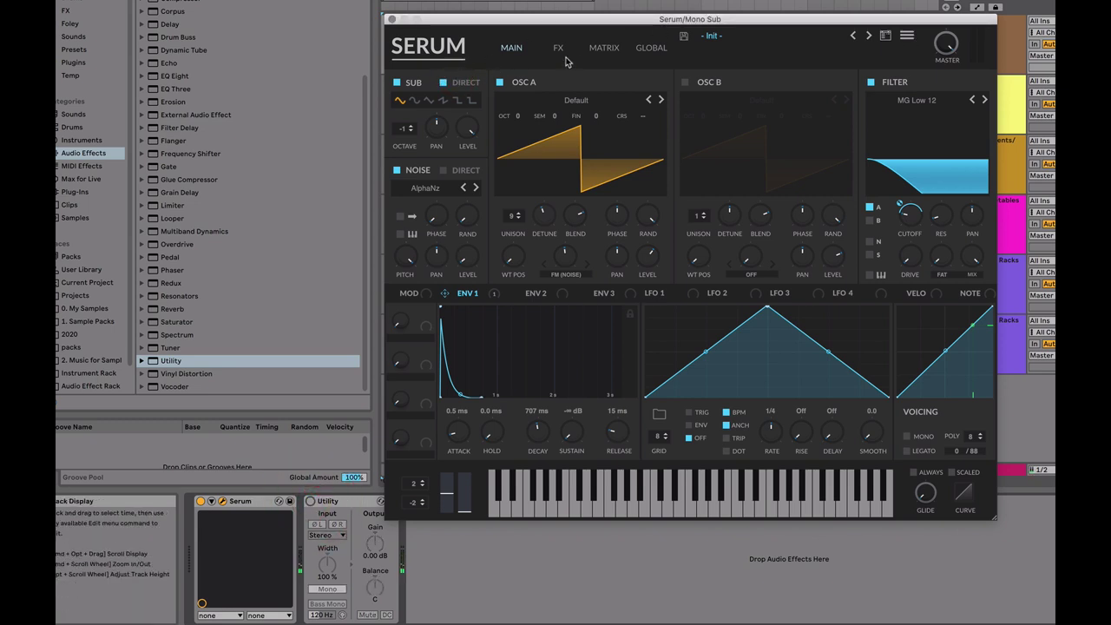
# Step: Copy oscillator A to oscillator B, including its modulations
pyautogui.click(908, 37)
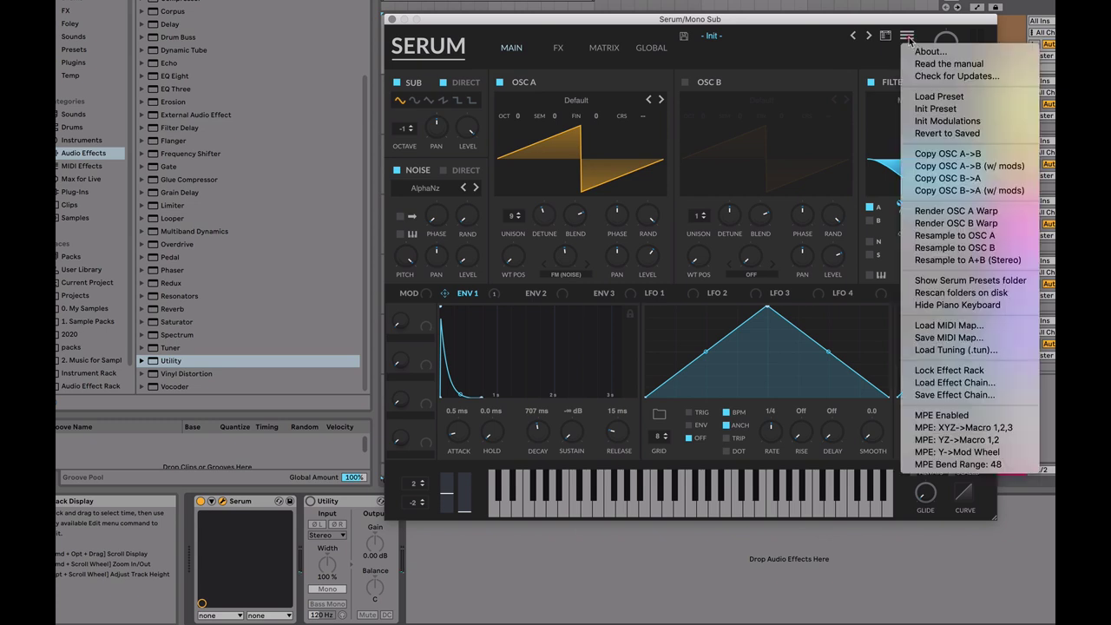
pyautogui.click(933, 167)
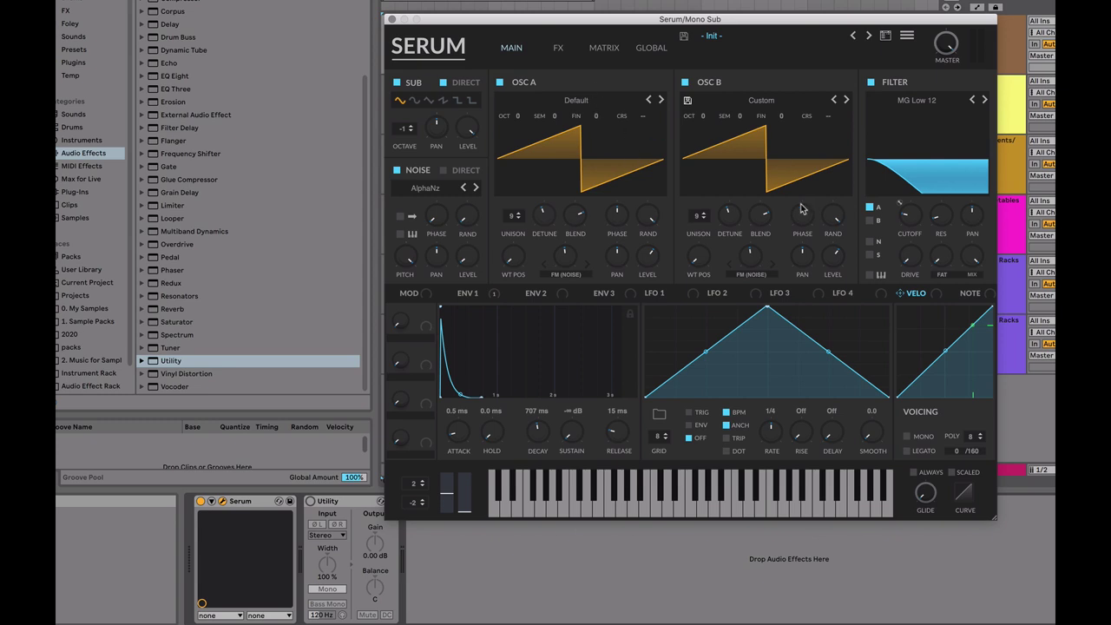
# Step: Set oscillator B's unison width to 0 in the global settings
pyautogui.click(656, 50)
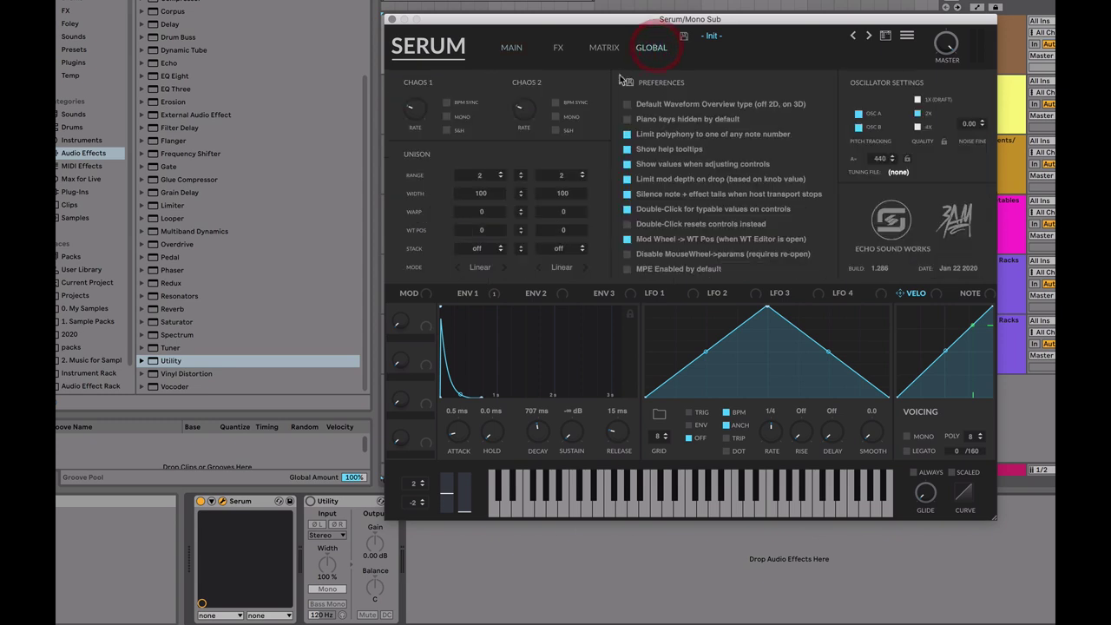
pyautogui.click(511, 48)
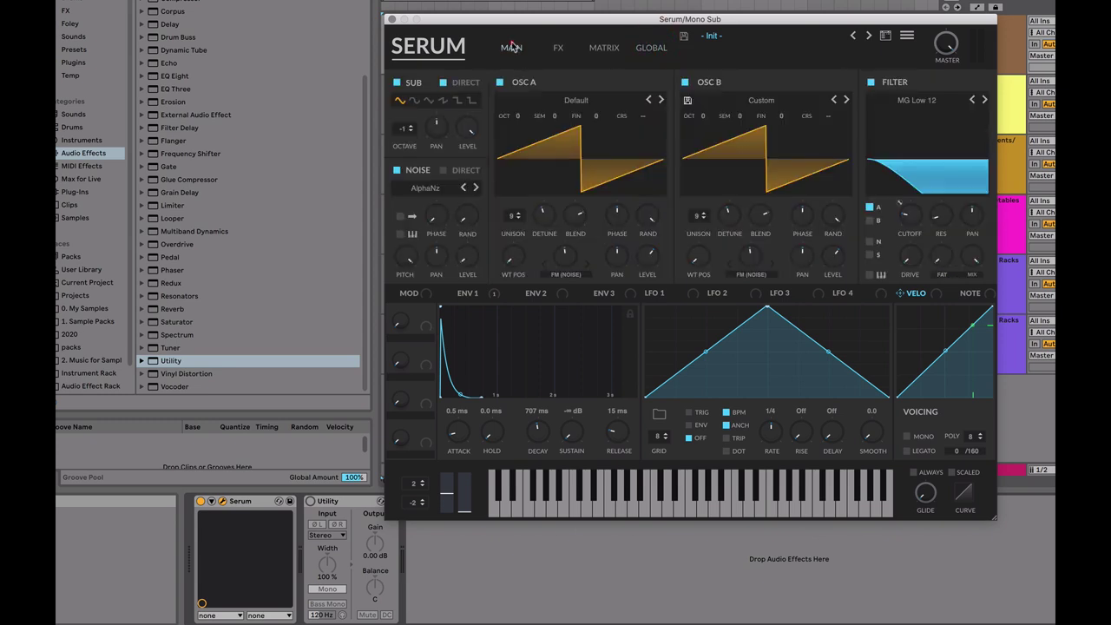
pyautogui.click(647, 51)
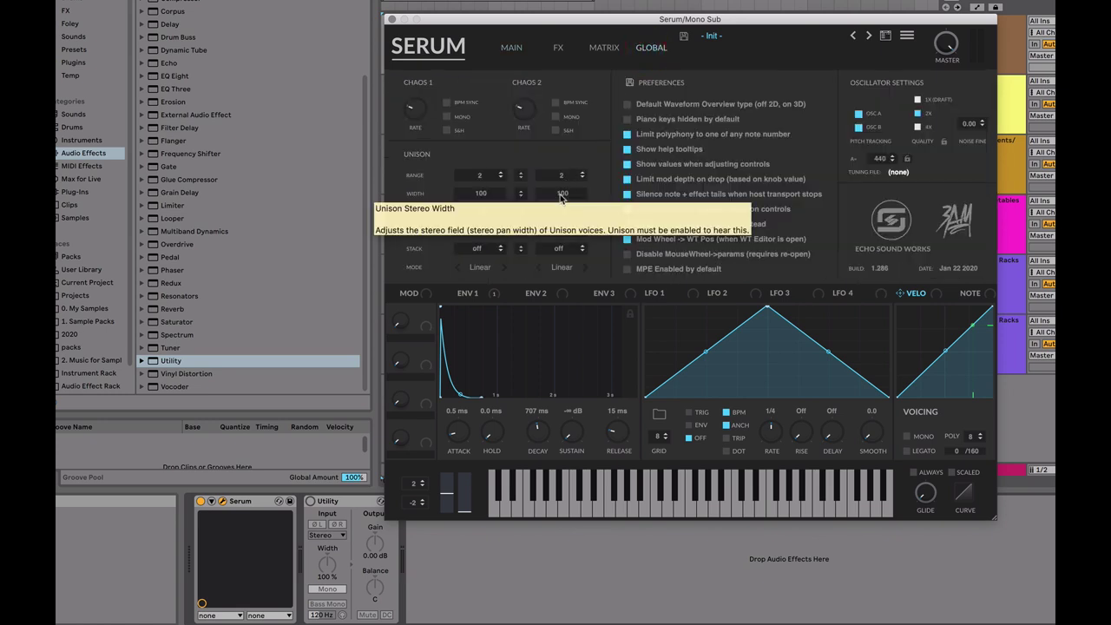
pyautogui.click(511, 49)
pyautogui.click(649, 48)
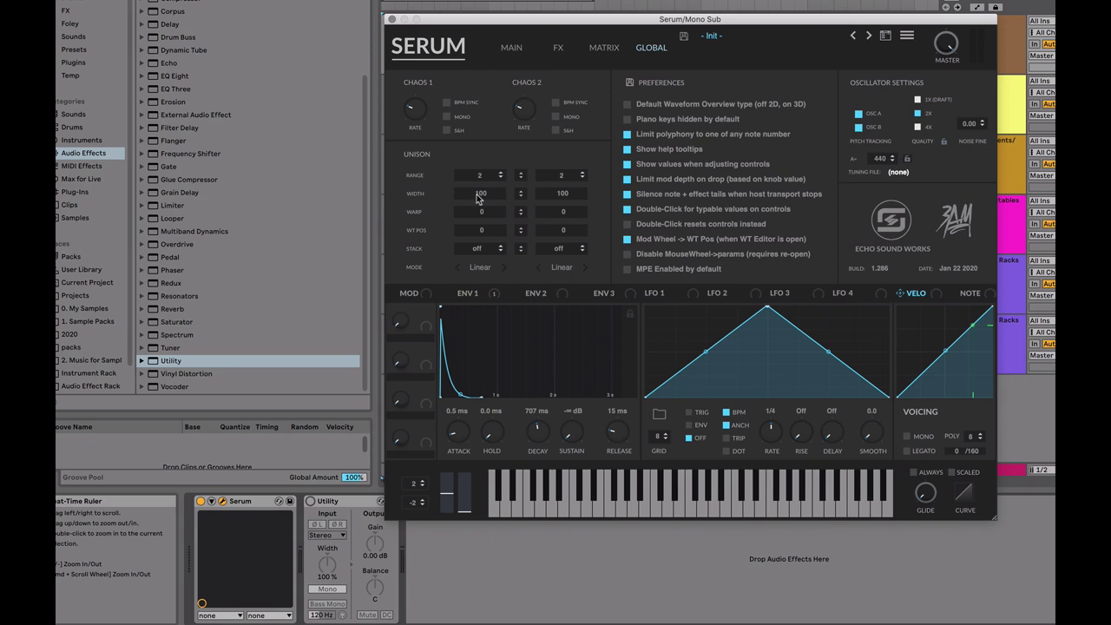
pyautogui.moveTo(541, 199); pyautogui.dragTo(624, 331)
pyautogui.click(513, 51)
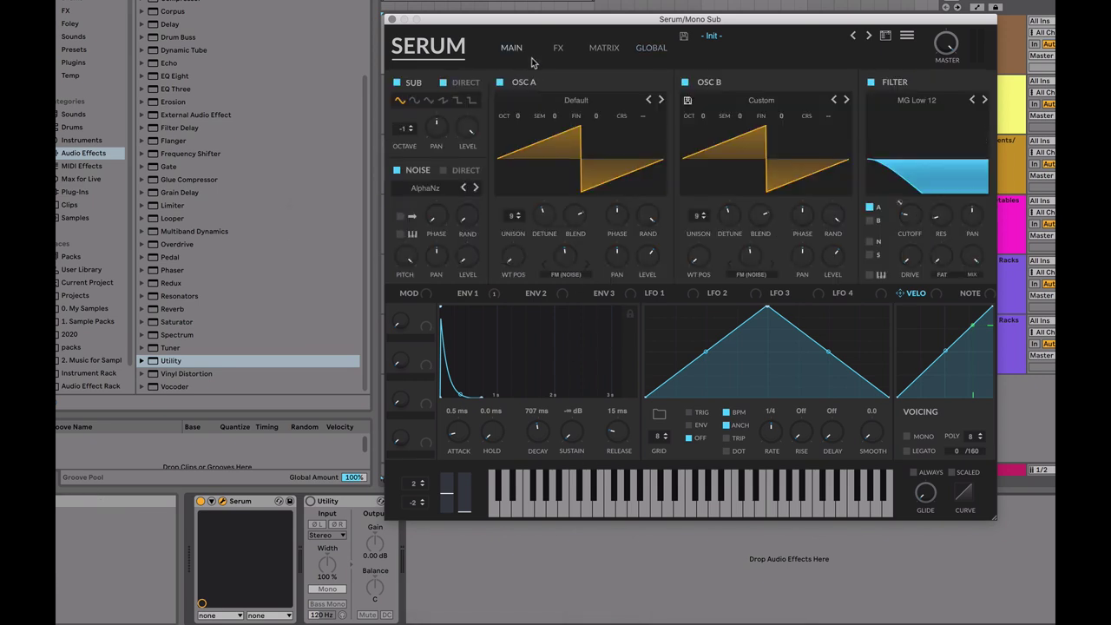
# Step: Turn off oscillator A and the sub oscillator, and route oscillator B through the filter
pyautogui.click(500, 81)
pyautogui.click(395, 83)
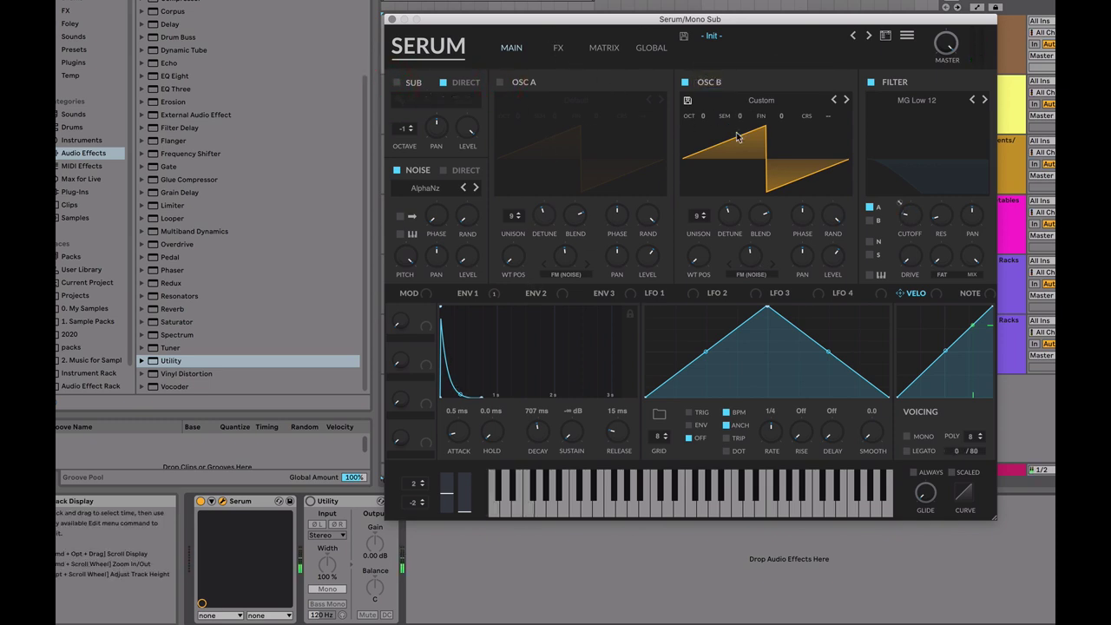
pyautogui.click(871, 221)
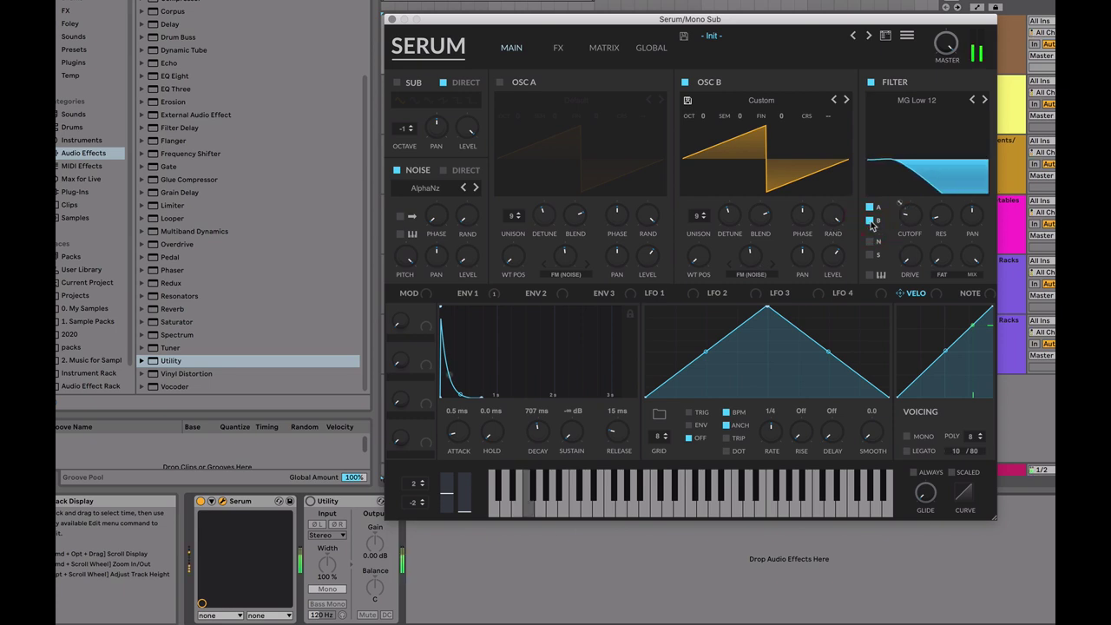
# Step: Alternate between oscillator A alone and oscillator B alone to compare the stereo and mono unison sounds
pyautogui.click(685, 82)
pyautogui.click(525, 82)
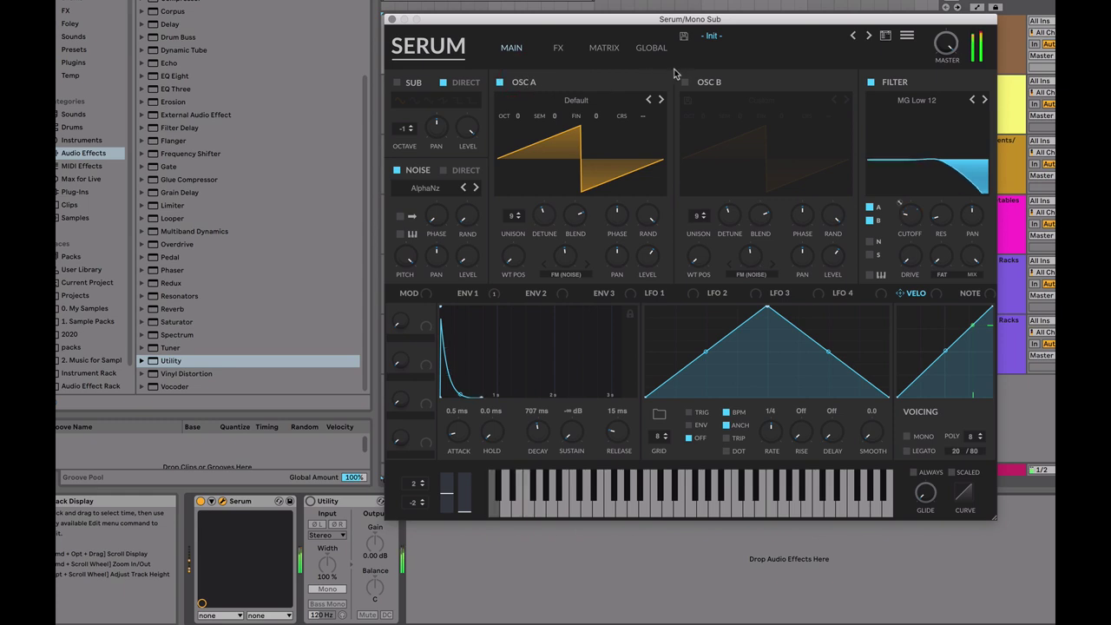
pyautogui.click(524, 84)
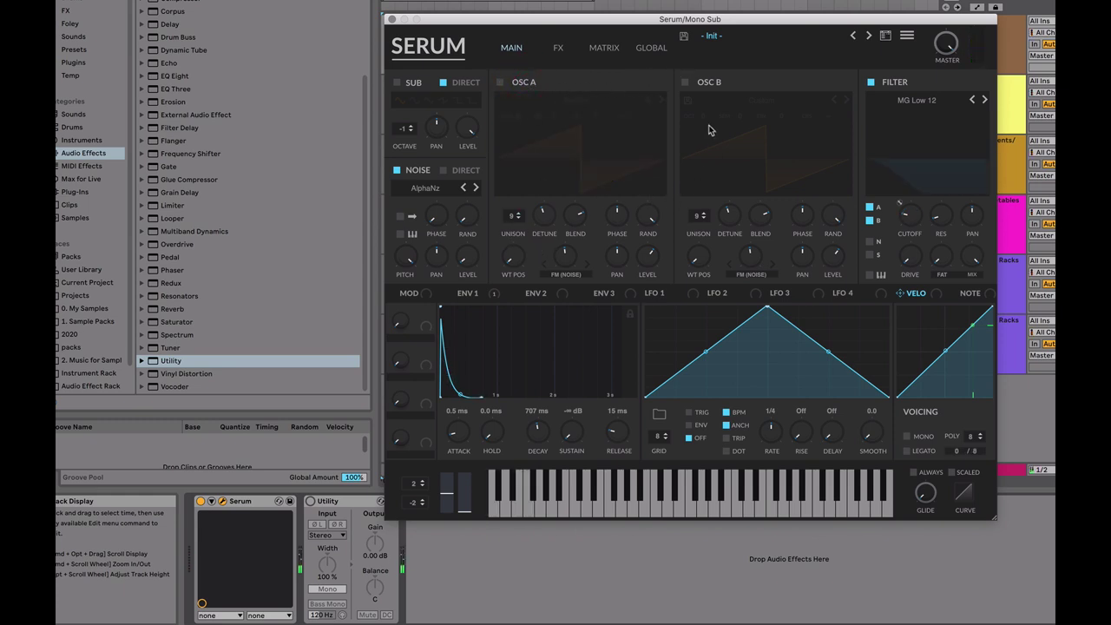
pyautogui.click(685, 82)
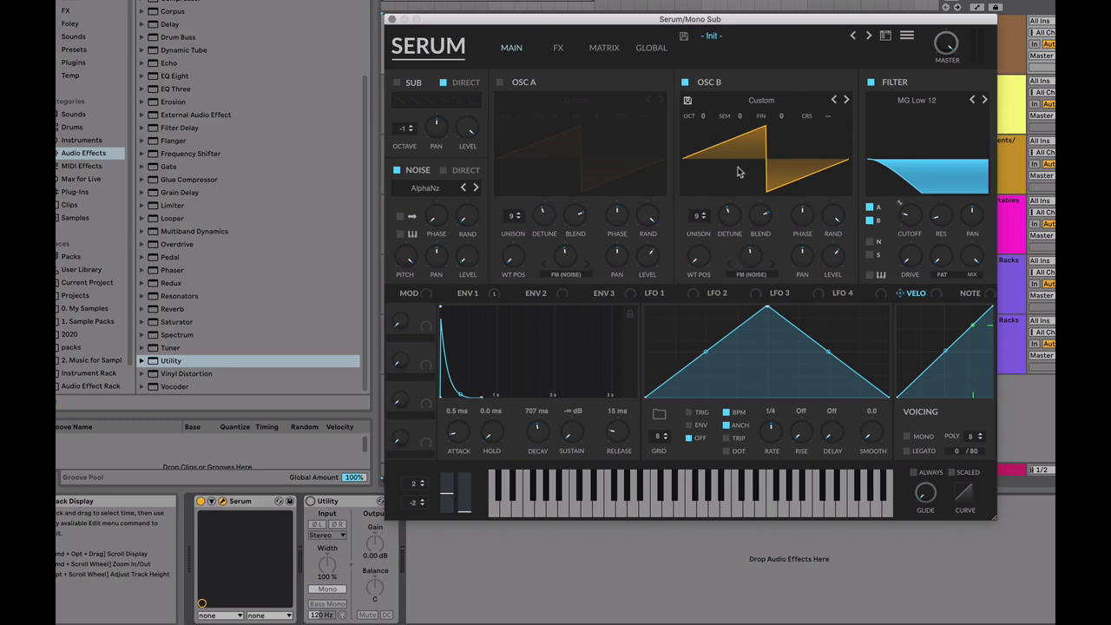
# Step: Check the unison width settings and turn on oscillator A alongside oscillator B
pyautogui.click(651, 58)
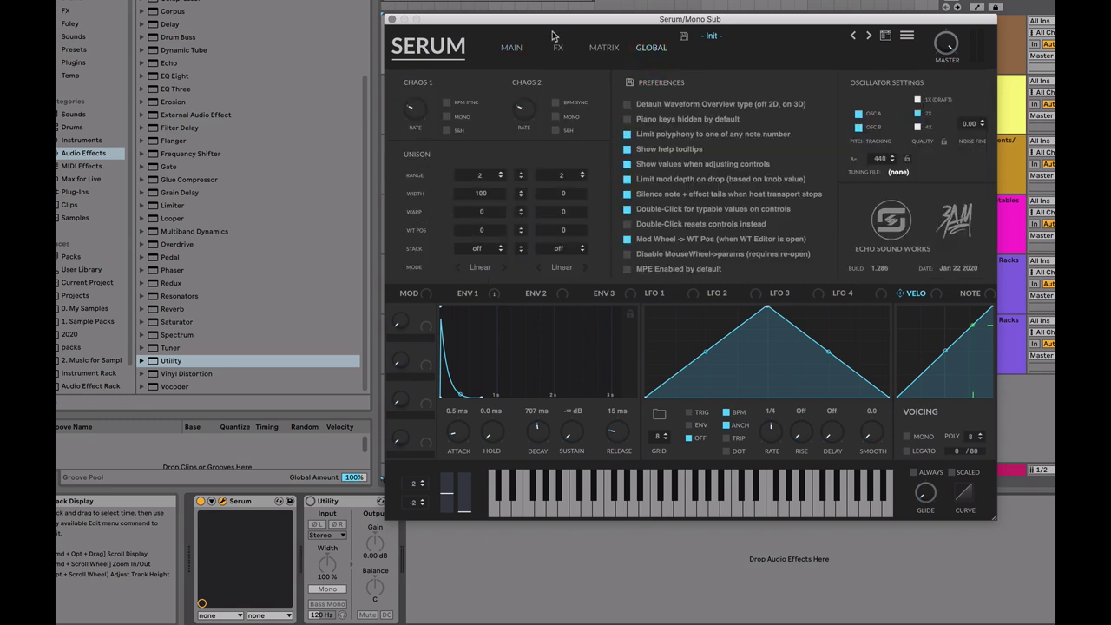
pyautogui.click(521, 49)
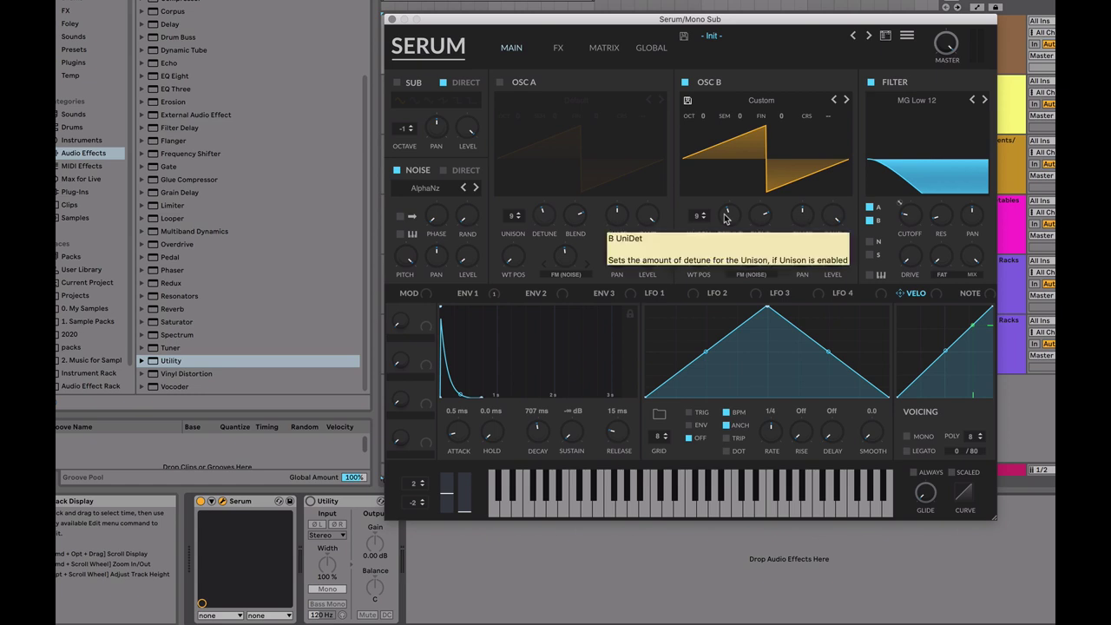
pyautogui.click(500, 82)
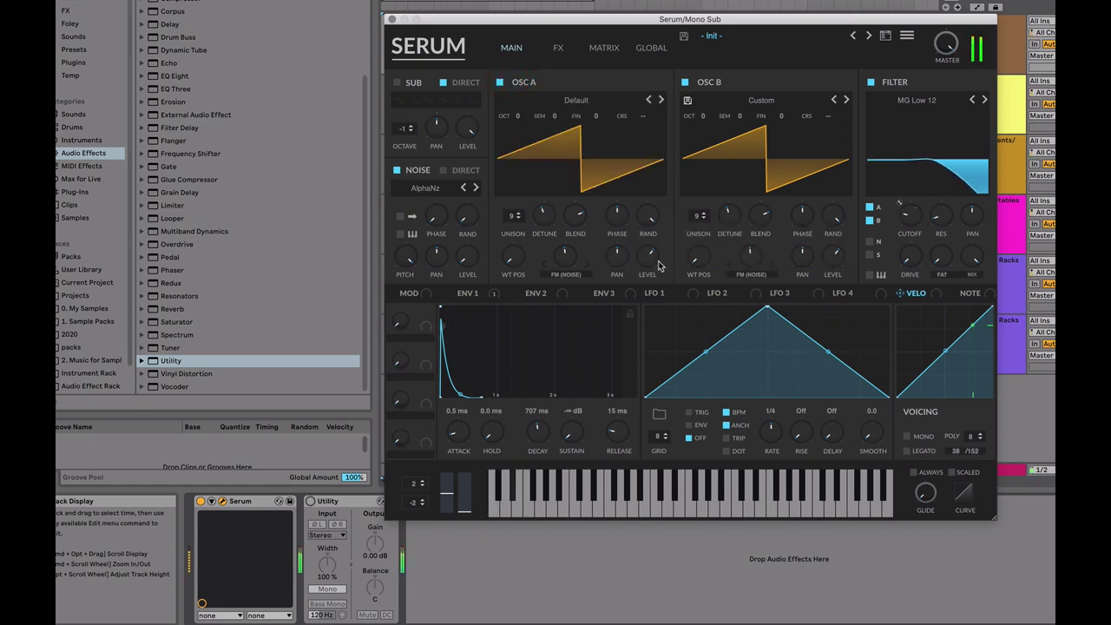
# Step: Lower oscillator A's level slightly and compare the patch with the mono Utility device on and off
pyautogui.moveTo(665, 303); pyautogui.dragTo(695, 302)
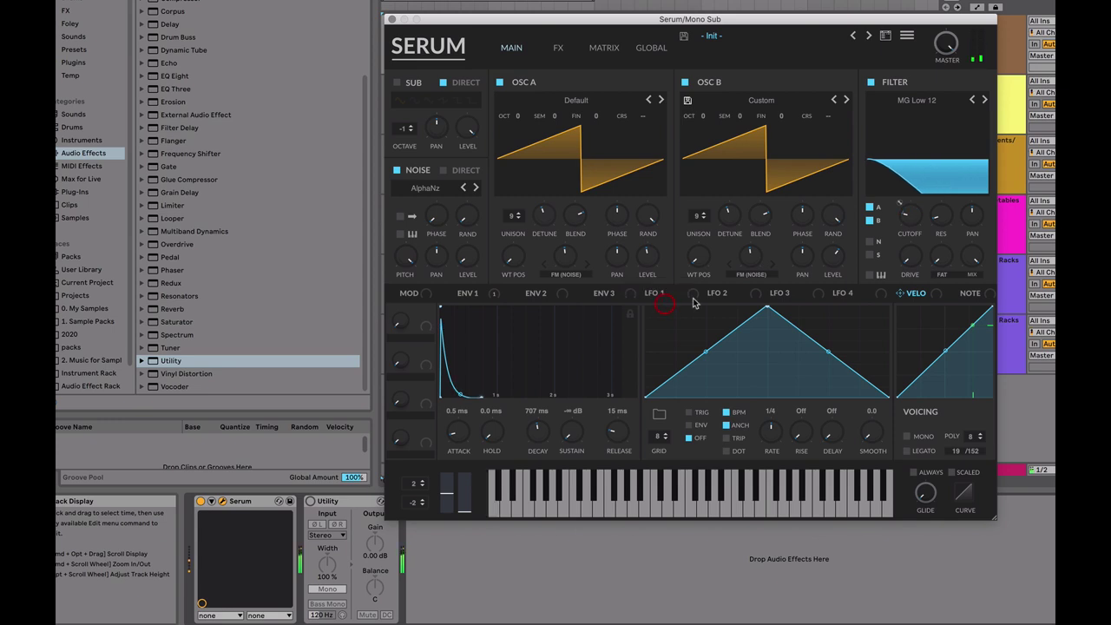
pyautogui.click(311, 502)
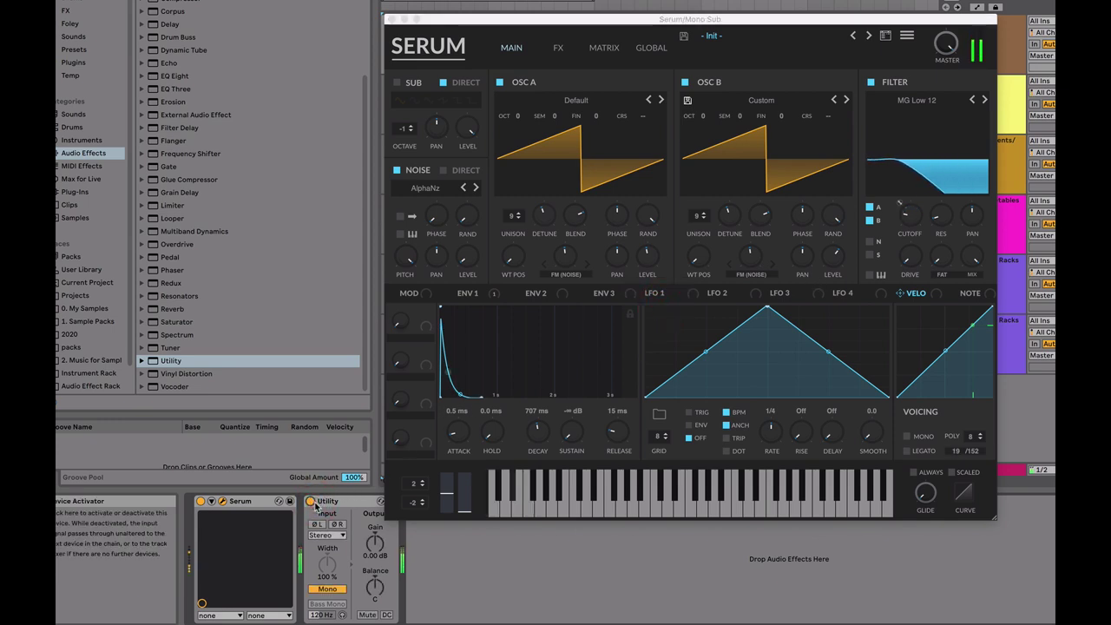
pyautogui.click(311, 501)
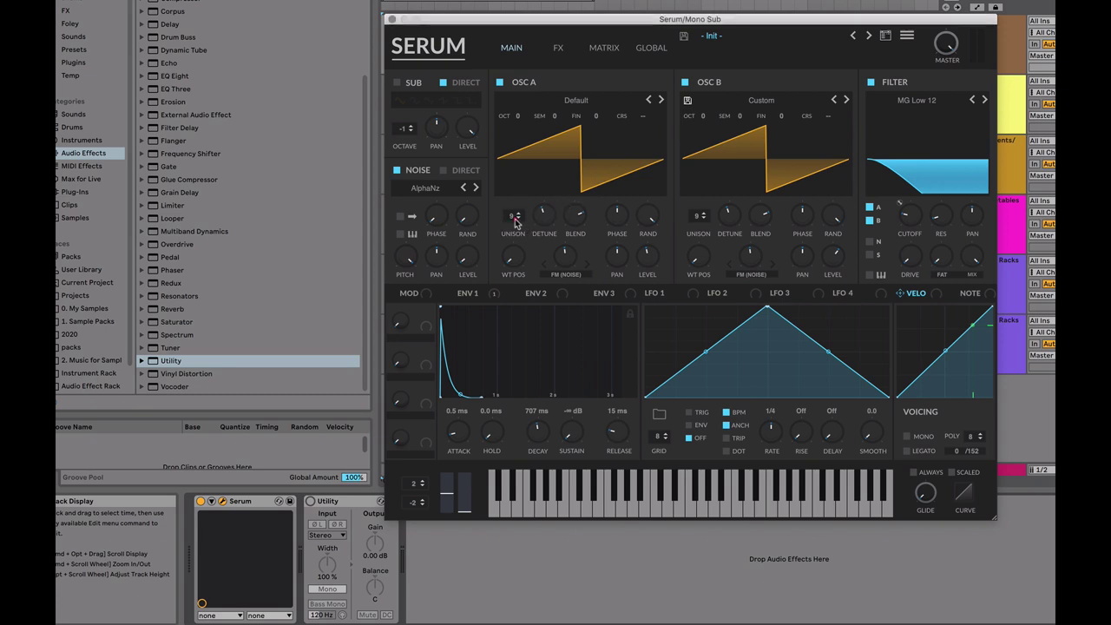
pyautogui.moveTo(516, 225)
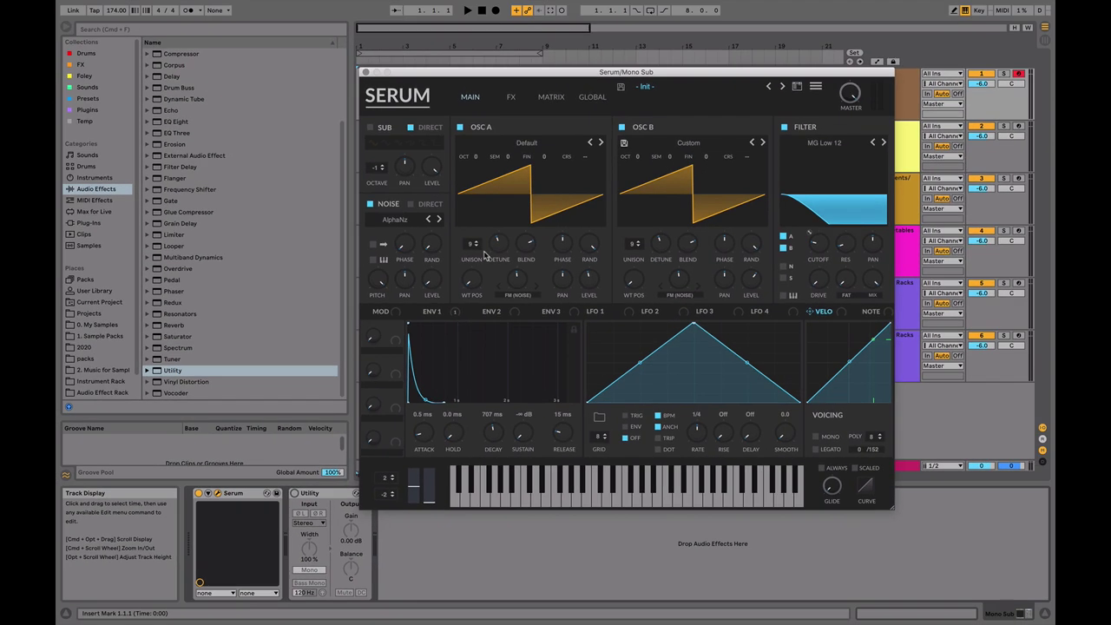
# Step: Open the effects page and compare the patch with the multiband compressor off and on
pyautogui.moveTo(610, 72); pyautogui.dragTo(520, 73)
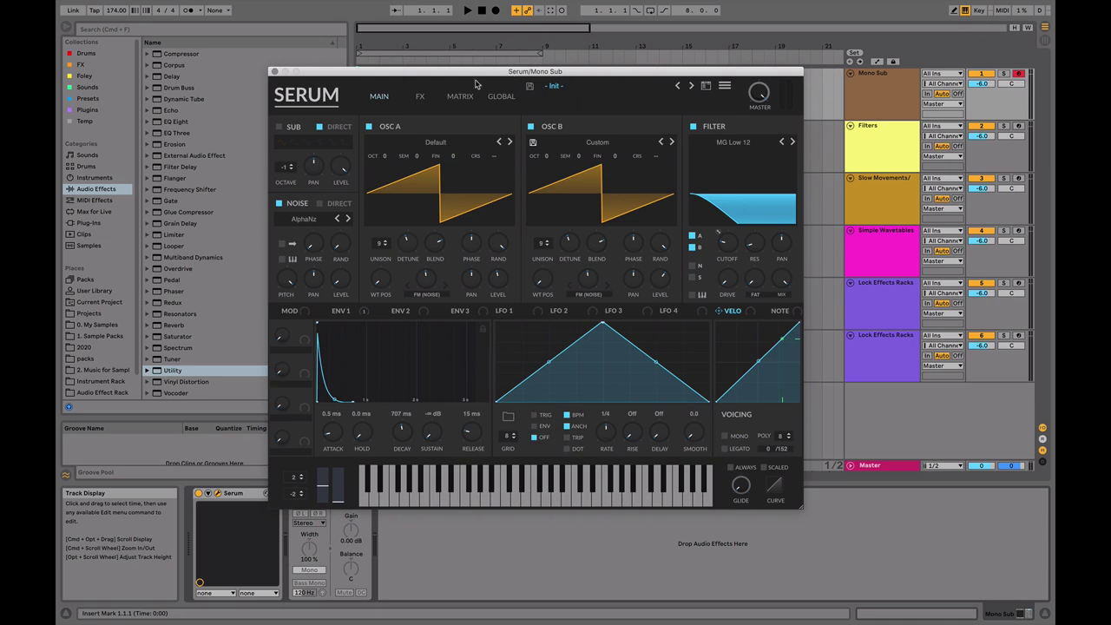
pyautogui.click(415, 93)
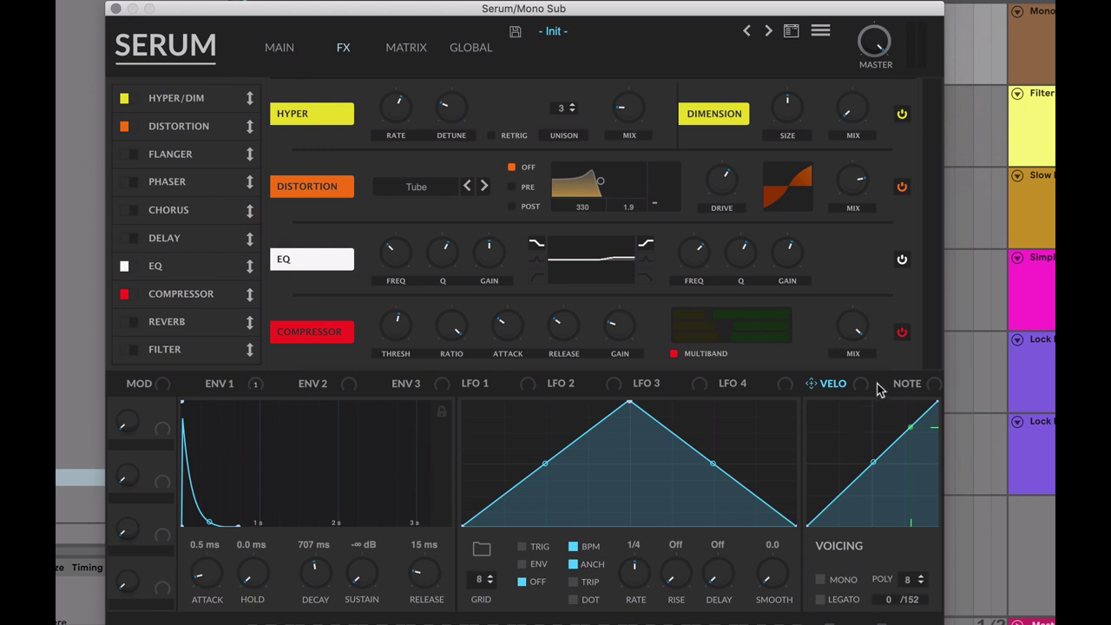
pyautogui.click(902, 334)
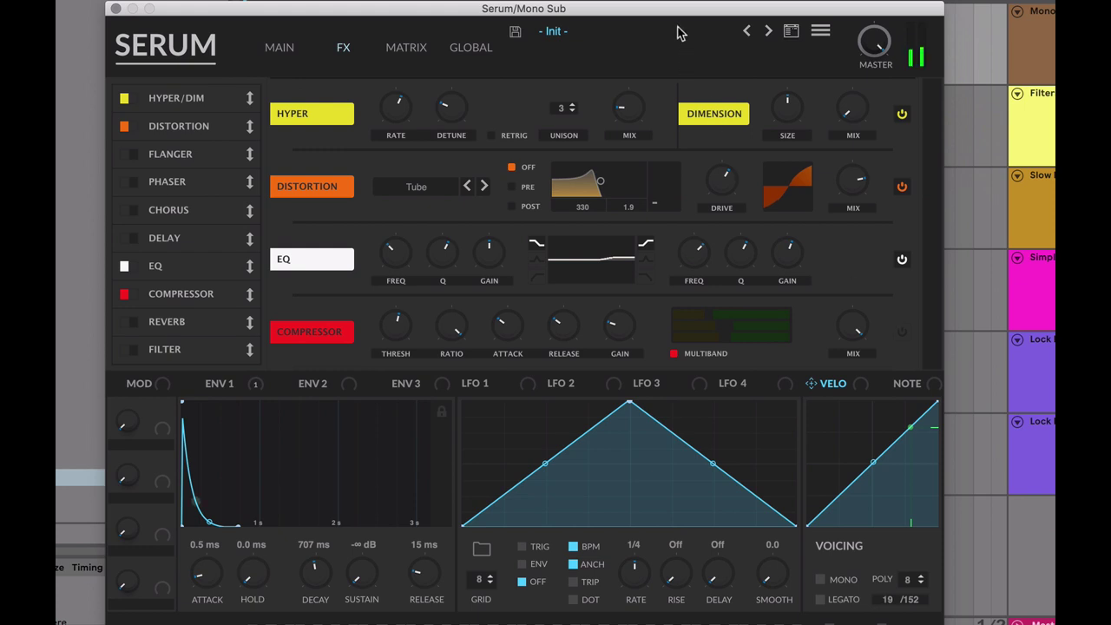
pyautogui.click(902, 334)
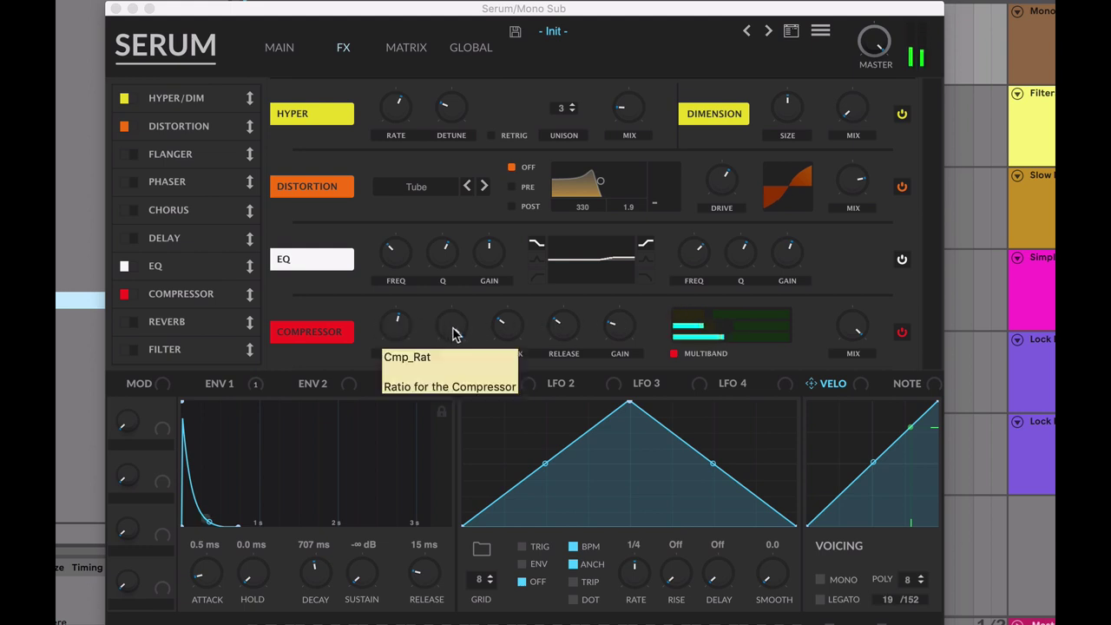
# Step: Try a lower ratio on the multiband compressor, then bring the ratio back up to maximum
pyautogui.click(458, 361)
pyautogui.moveTo(458, 360); pyautogui.dragTo(466, 391)
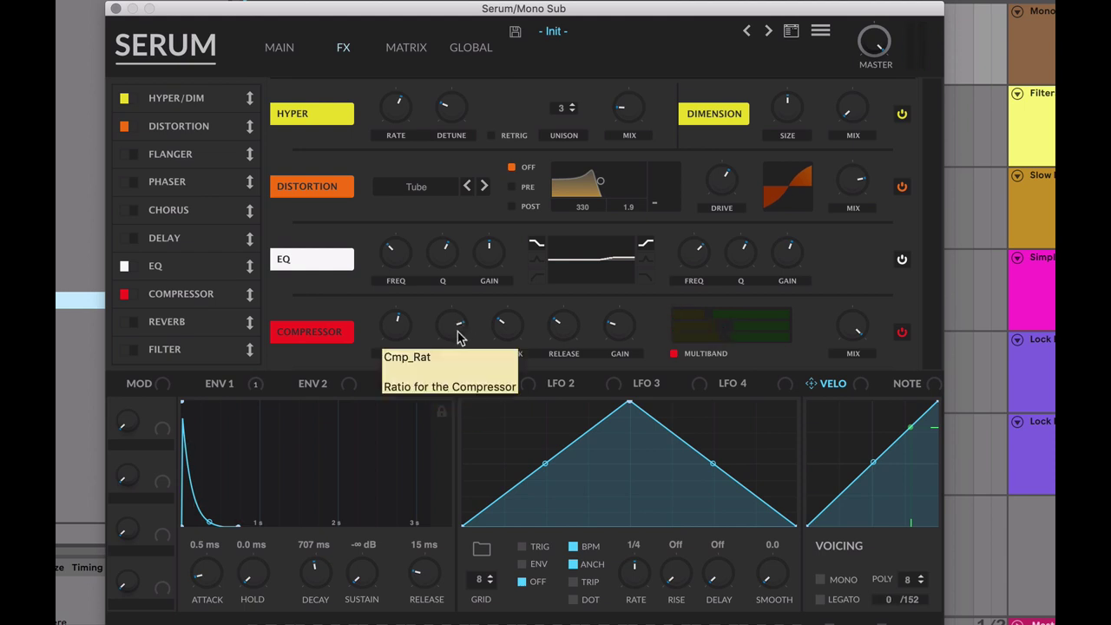
pyautogui.moveTo(451, 339); pyautogui.dragTo(416, 218)
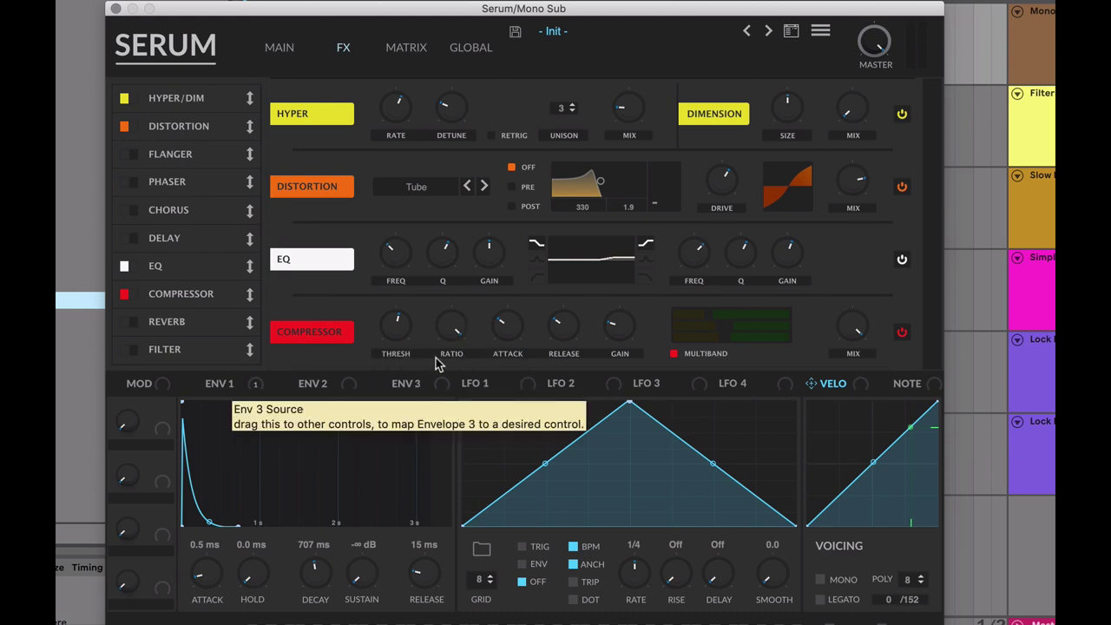
# Step: Set the compressor's threshold to -19.8 dB and adjust its gain to compensate
pyautogui.moveTo(402, 328); pyautogui.dragTo(391, 280)
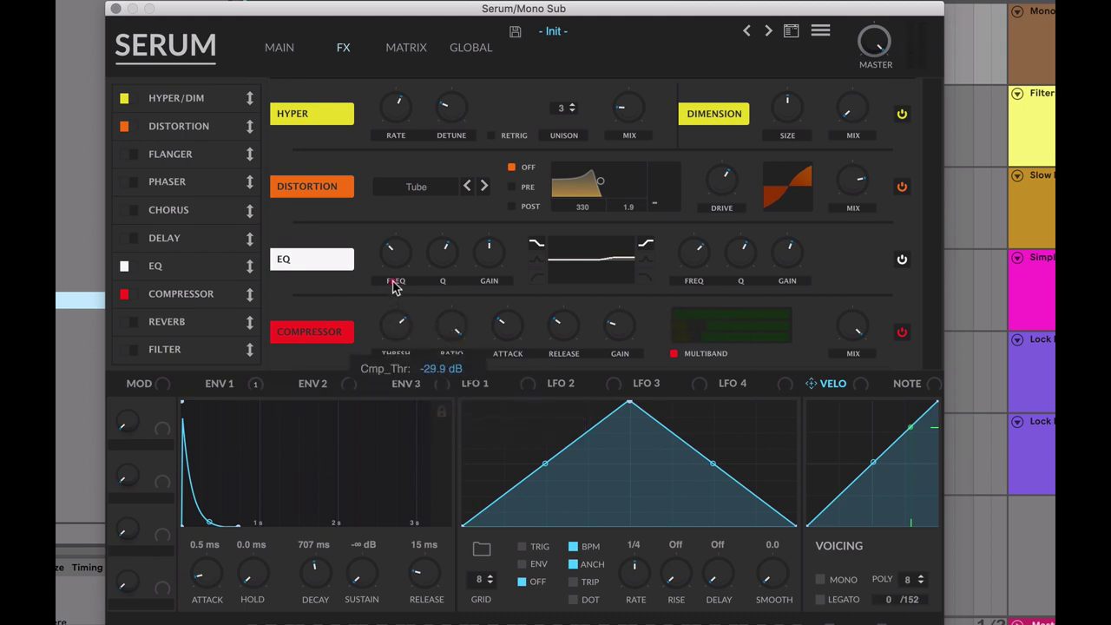
pyautogui.moveTo(624, 339); pyautogui.dragTo(594, 303)
pyautogui.moveTo(395, 338); pyautogui.dragTo(399, 379)
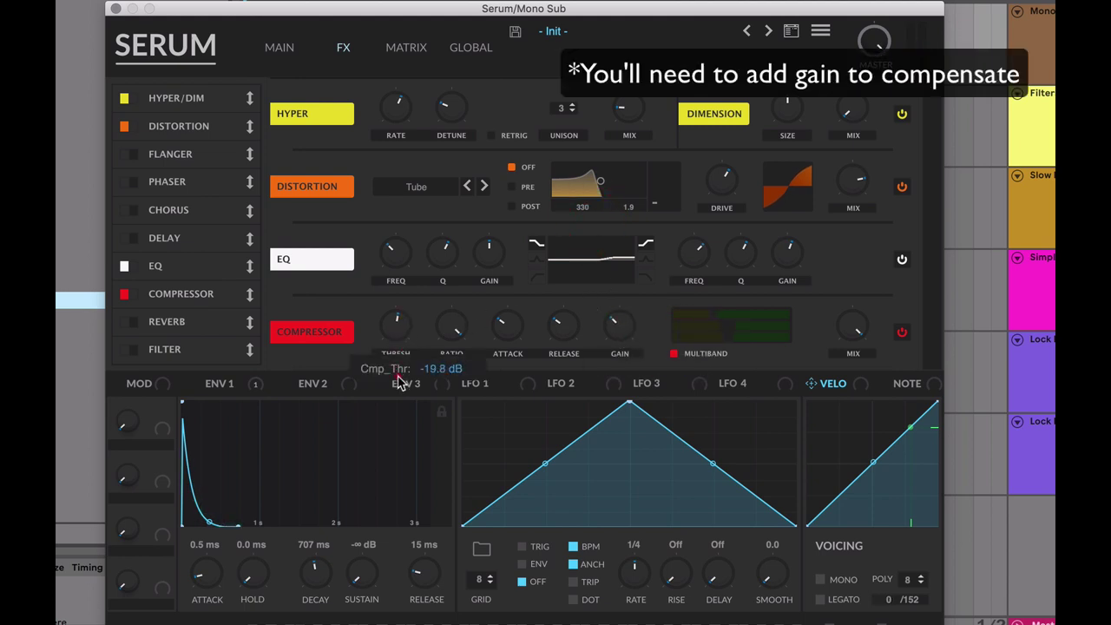
pyautogui.moveTo(618, 323); pyautogui.dragTo(618, 330)
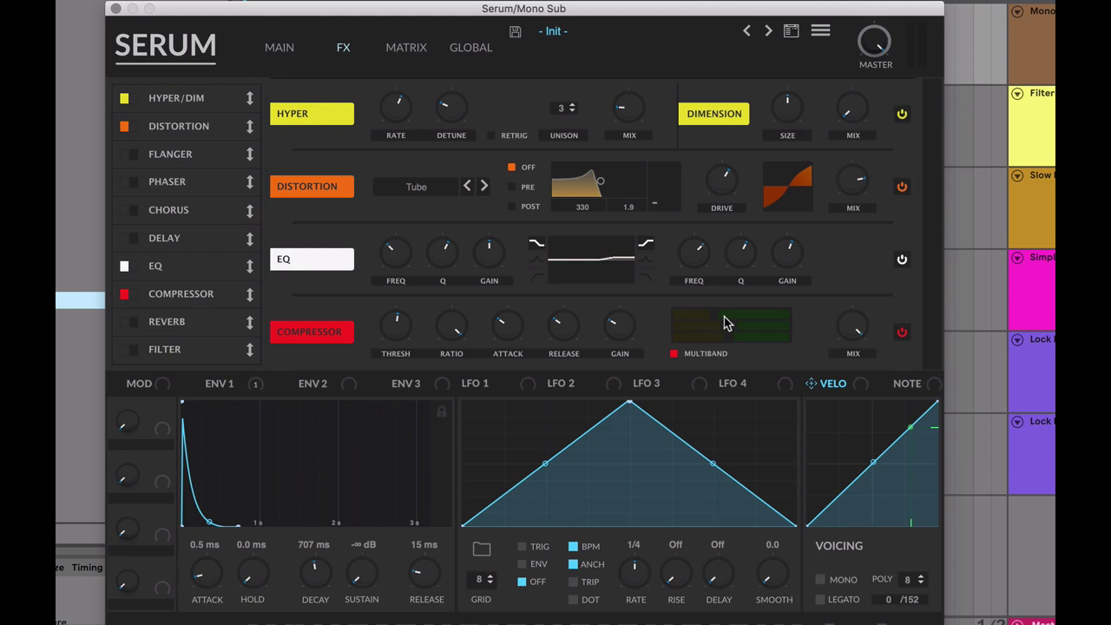
# Step: Adjust the compressor's multiband levels, and sweep its wet/dry mix down and back up to full
pyautogui.moveTo(716, 323)
pyautogui.mouseDown()
pyautogui.moveTo(744, 322)
pyautogui.moveTo(718, 331)
pyautogui.mouseUp()
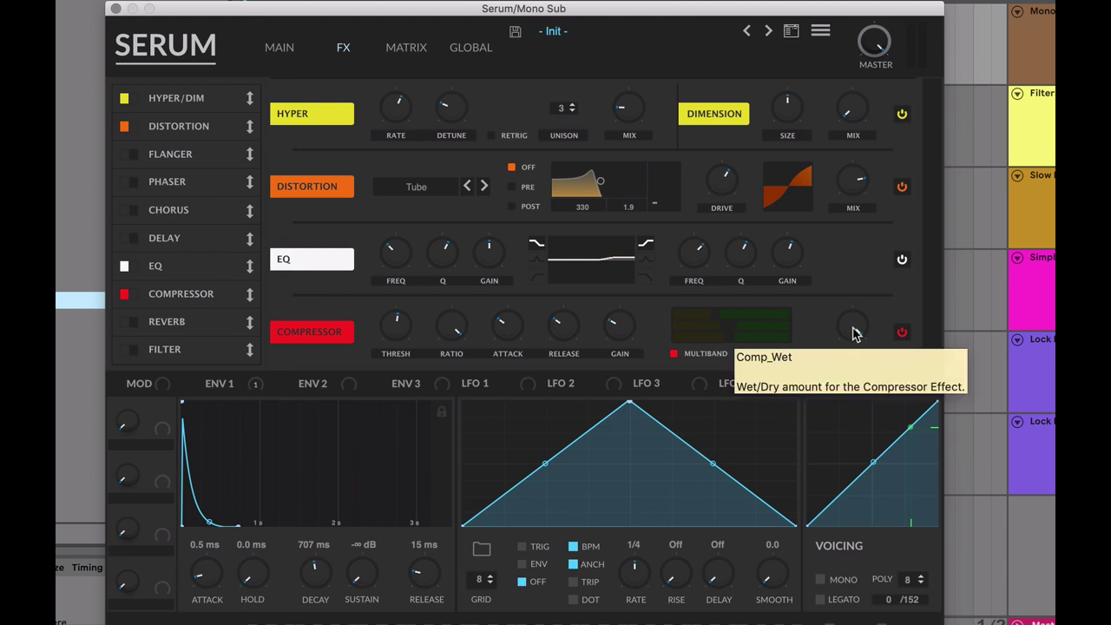
pyautogui.moveTo(853, 332); pyautogui.dragTo(867, 452)
pyautogui.moveTo(857, 332); pyautogui.dragTo(871, 54)
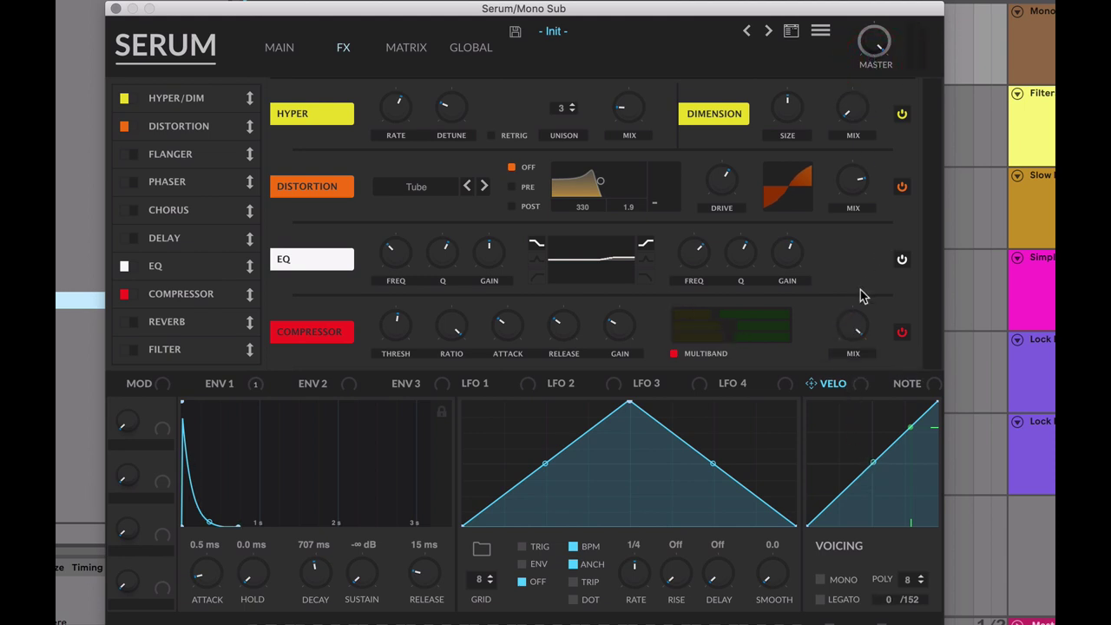
pyautogui.moveTo(848, 317); pyautogui.dragTo(831, 250)
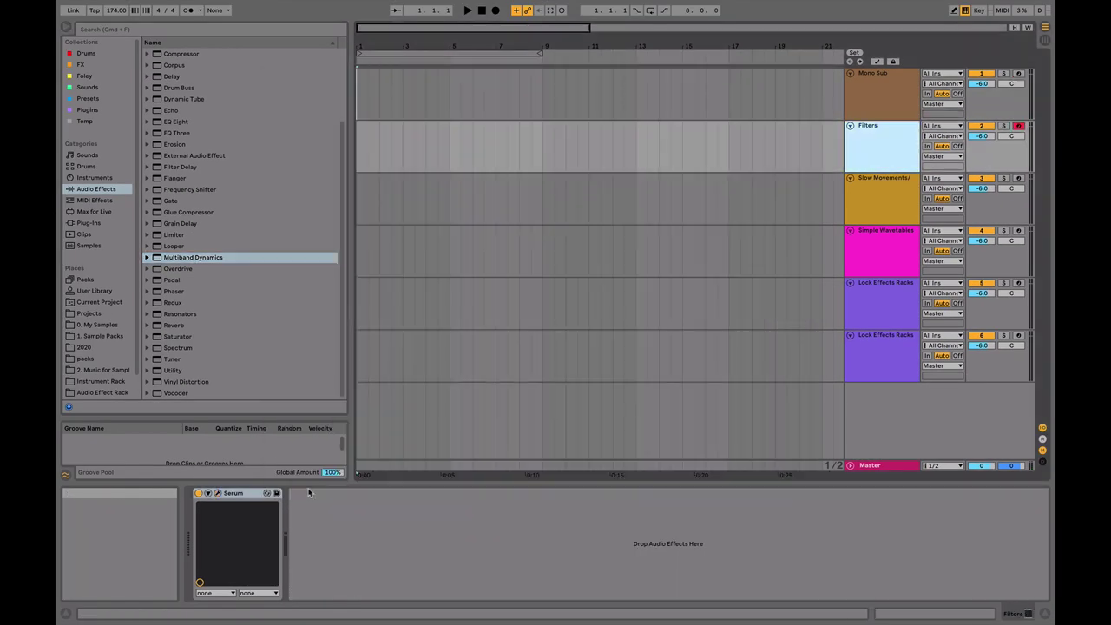
# Step: Open the Serum instance on the Filters track and check its effects page while switching the filter off and back on
pyautogui.click(217, 492)
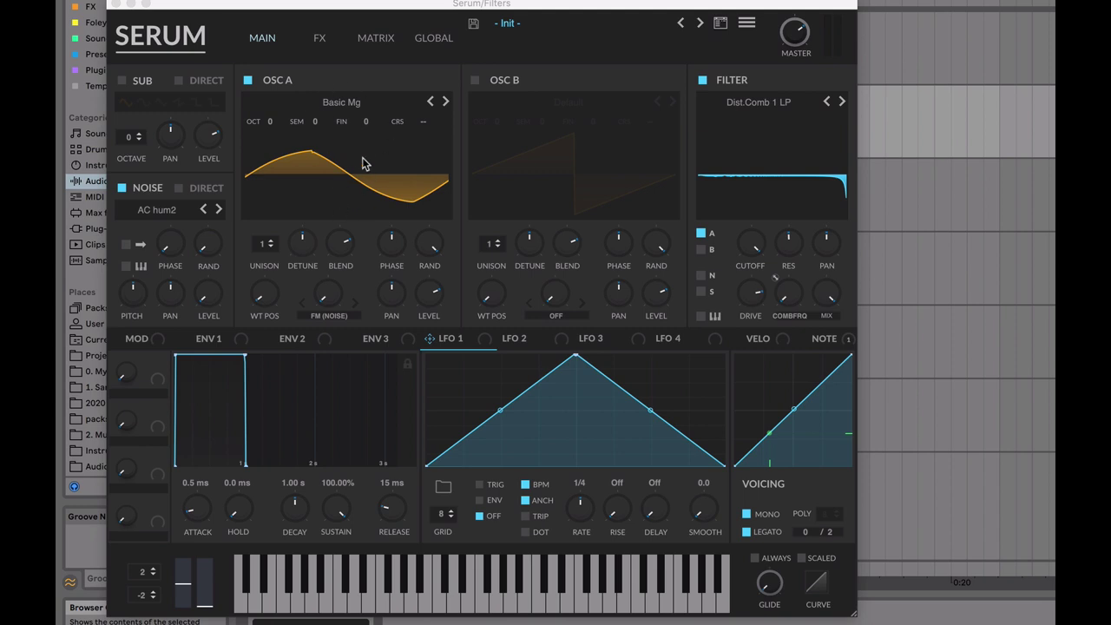
pyautogui.click(702, 81)
pyautogui.click(320, 38)
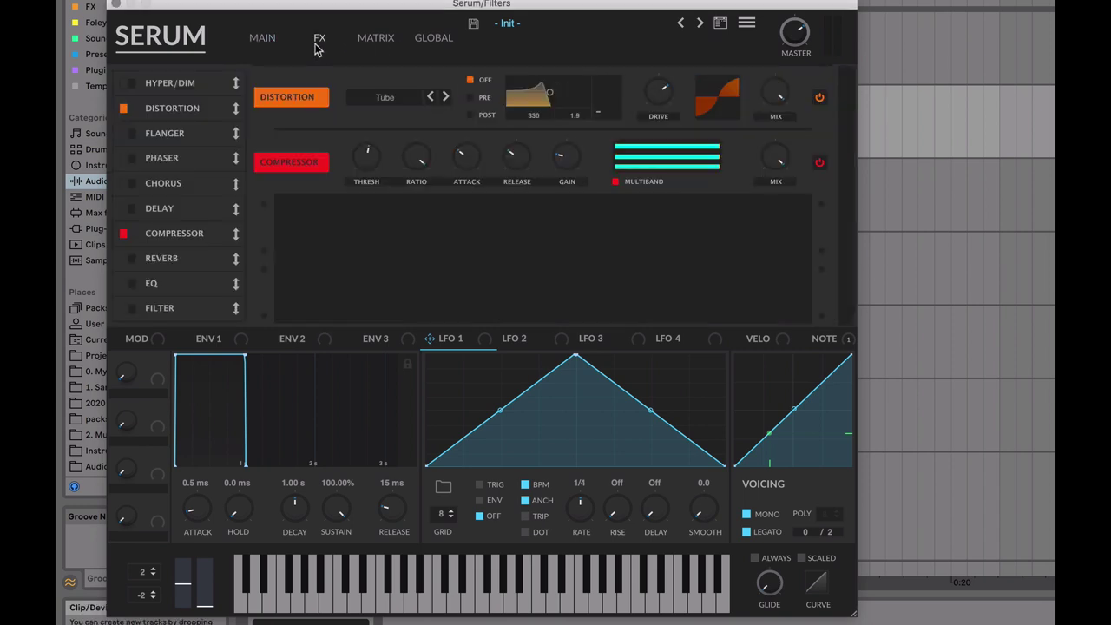
pyautogui.click(263, 38)
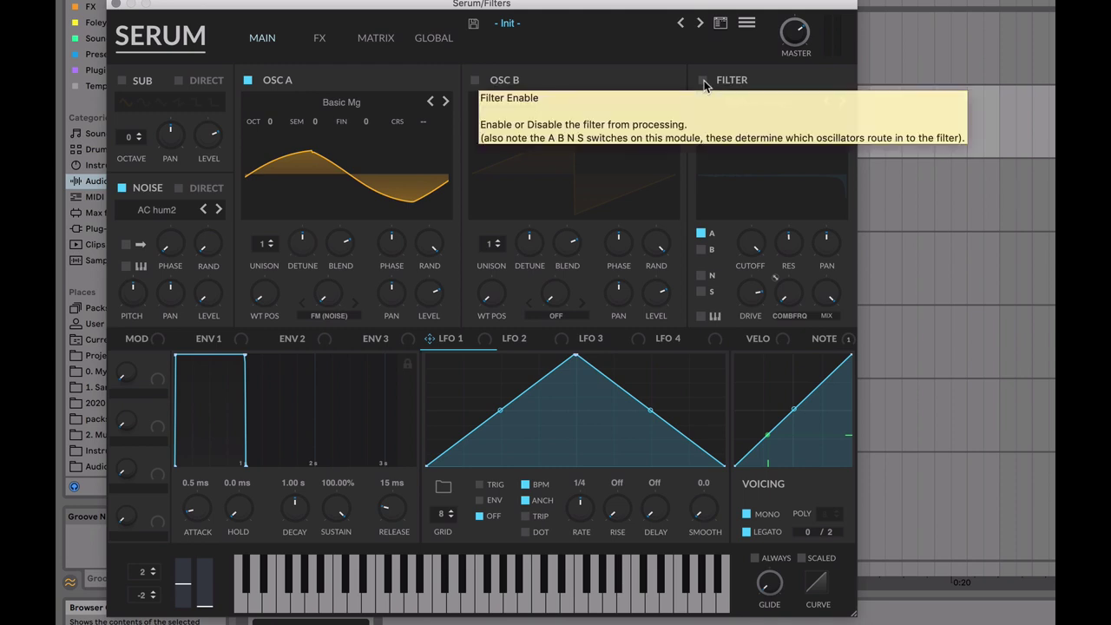
pyautogui.click(705, 84)
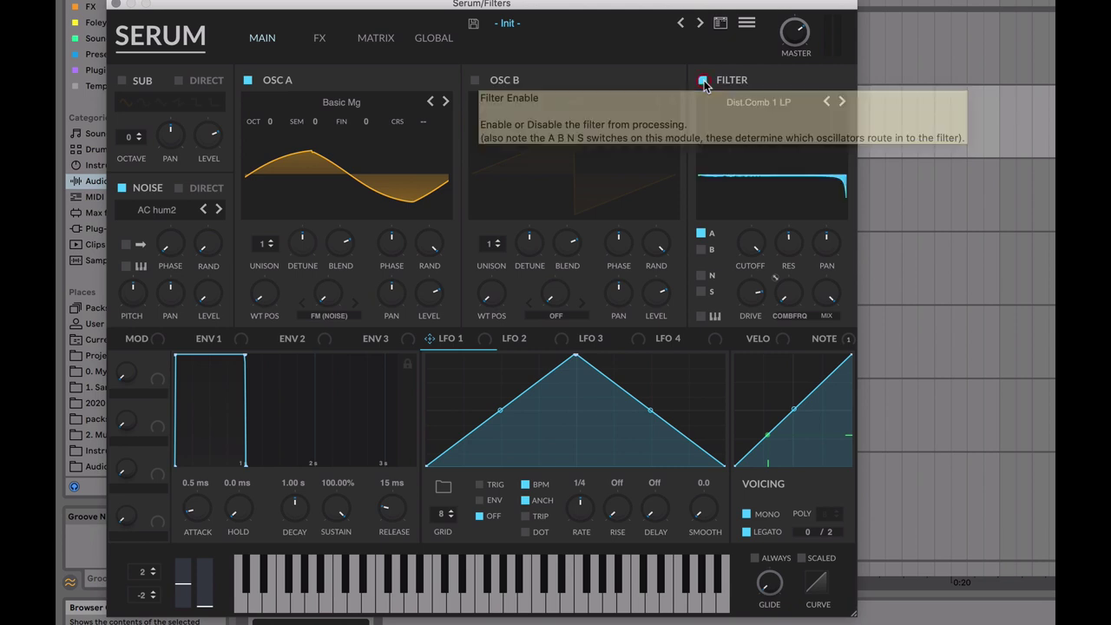
# Step: Browse the filter type categories, examining the filters available under Misc
pyautogui.click(745, 101)
pyautogui.moveTo(765, 173)
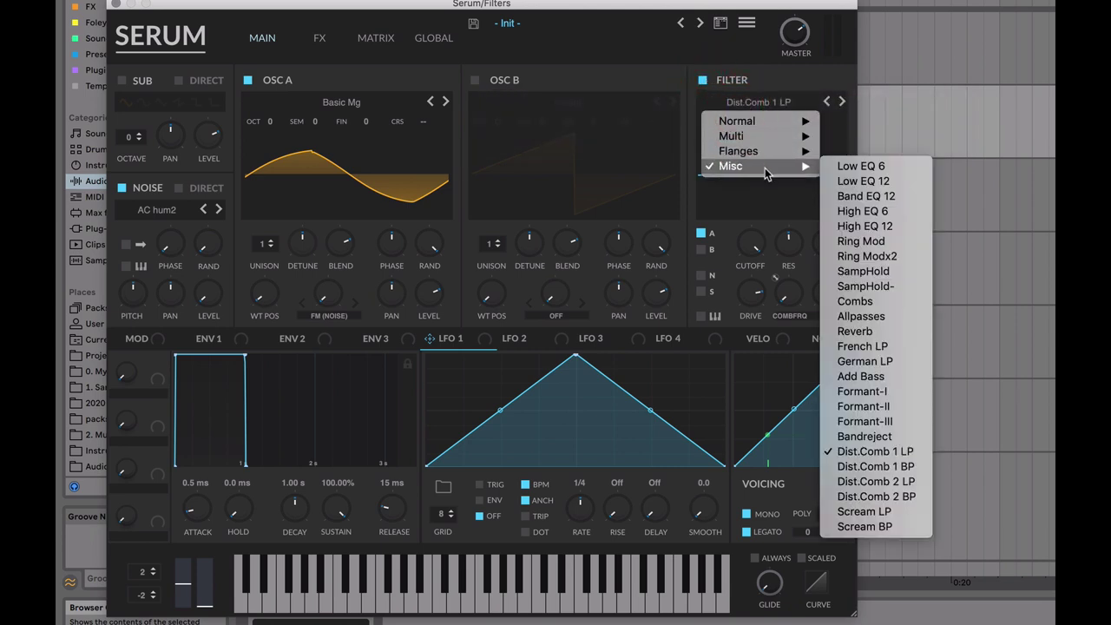
pyautogui.click(673, 54)
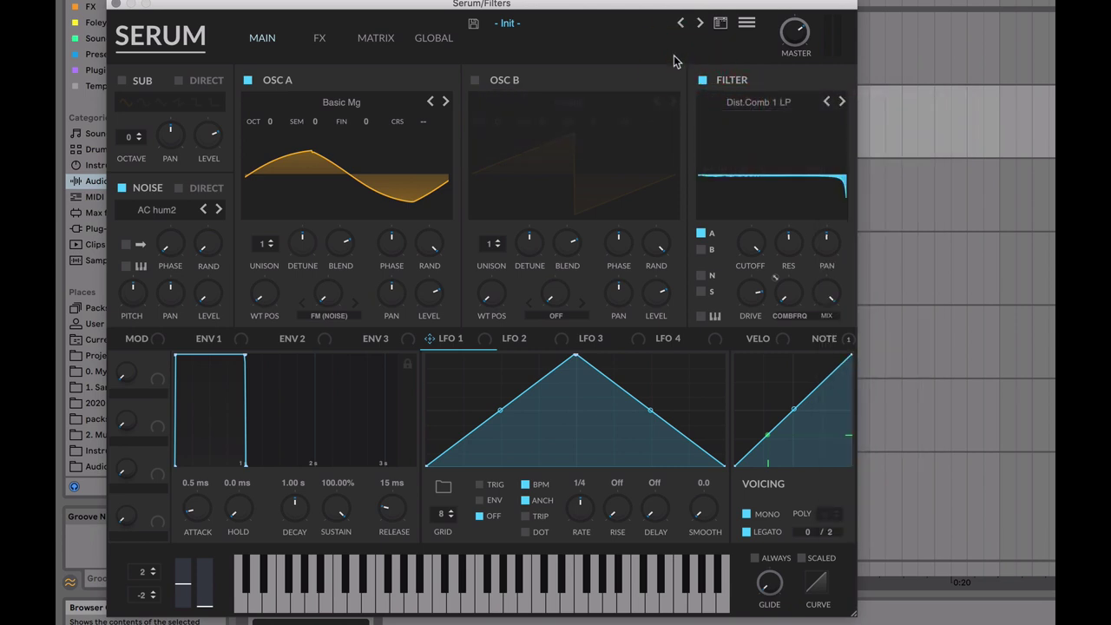
pyautogui.click(729, 103)
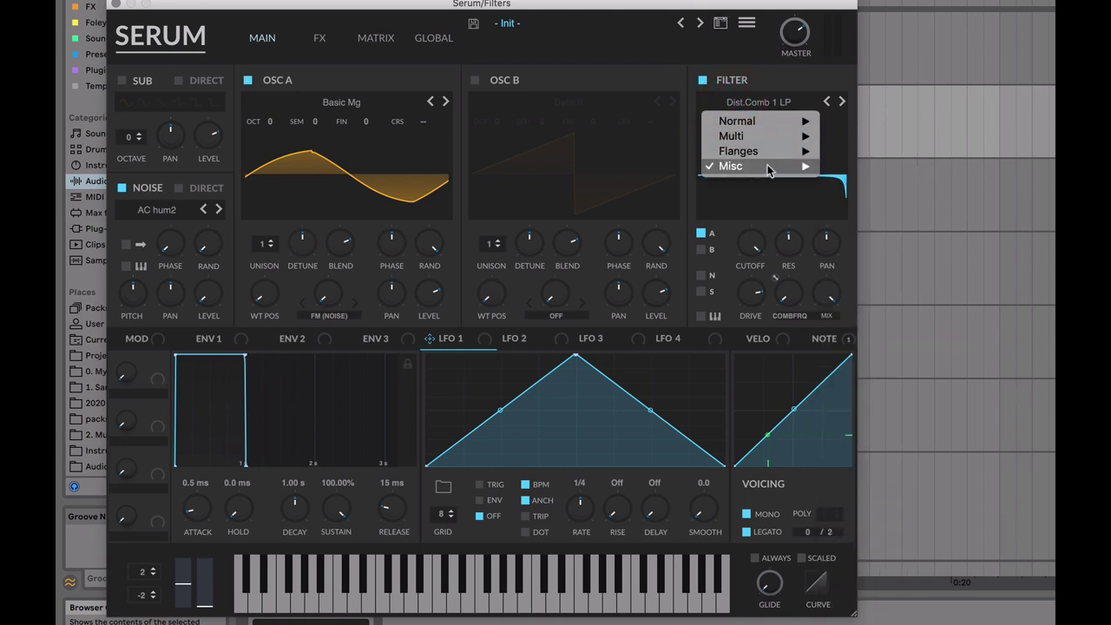
pyautogui.moveTo(768, 169)
pyautogui.click(743, 61)
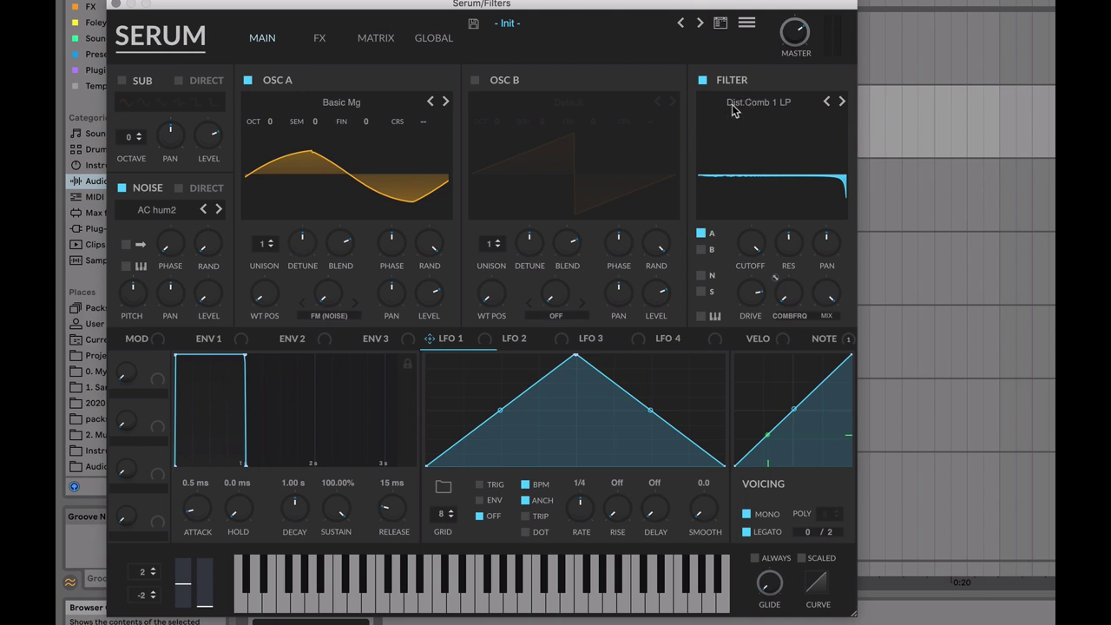
pyautogui.click(733, 104)
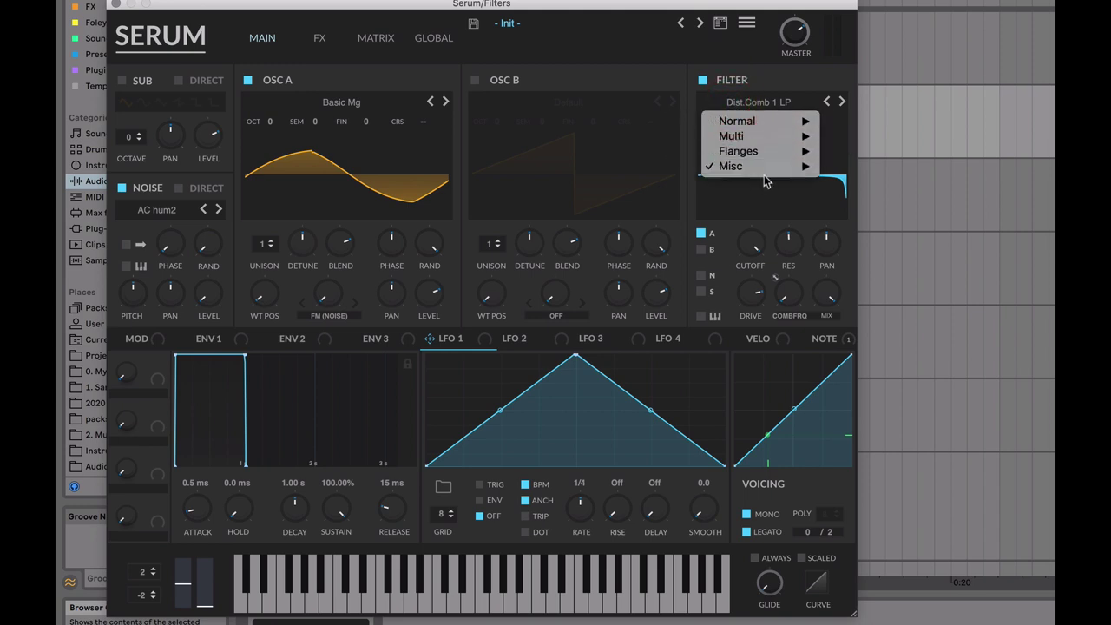
pyautogui.moveTo(775, 170)
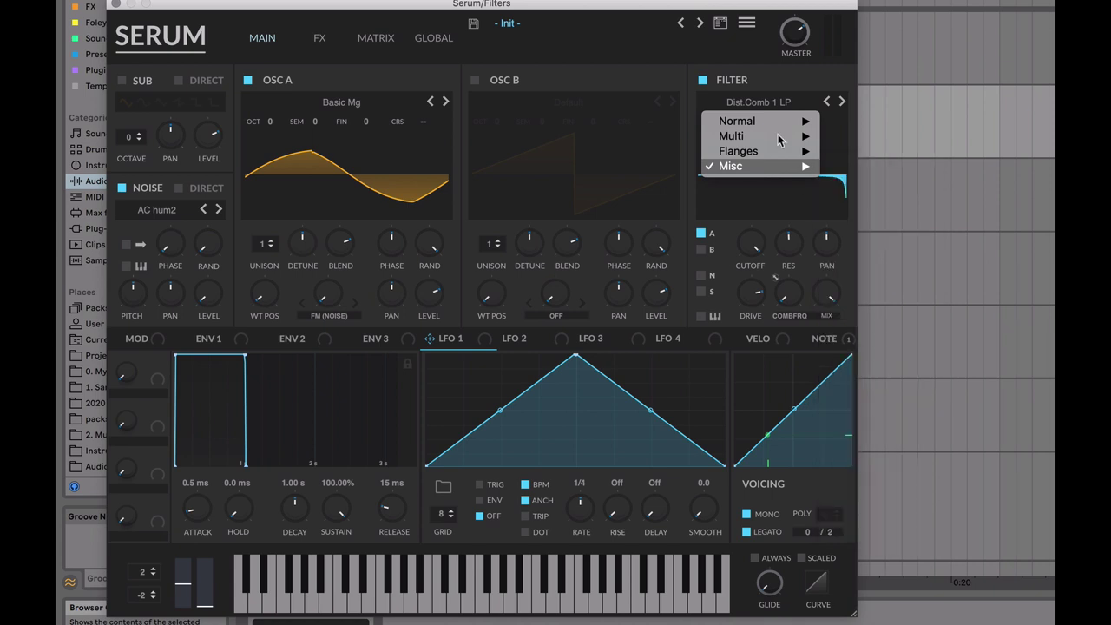
pyautogui.click(664, 53)
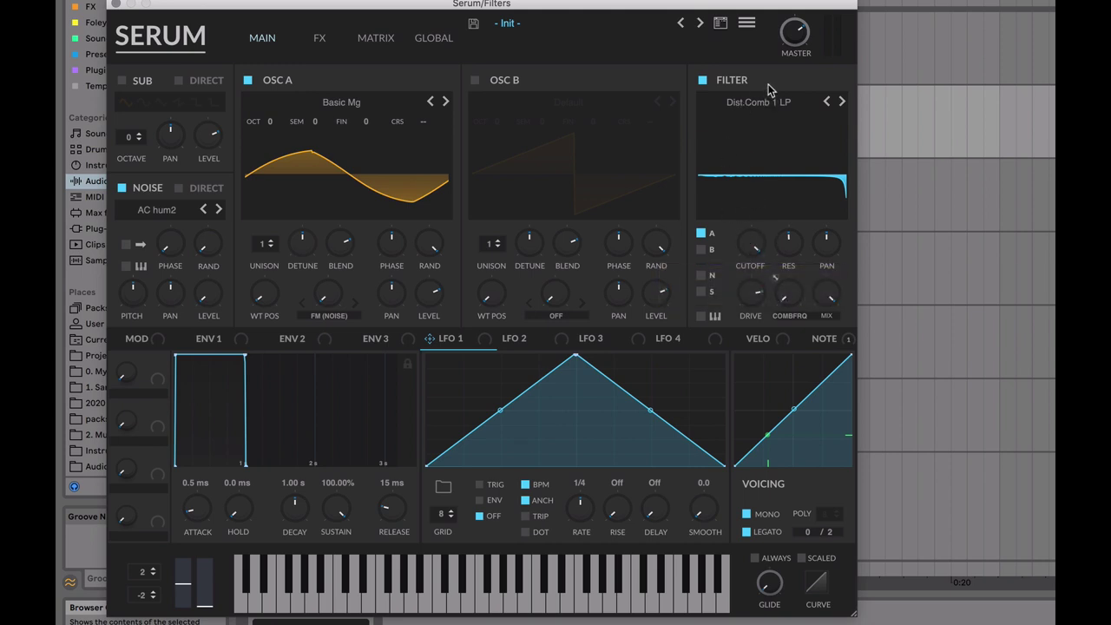
# Step: Compare the sound with the Dist.Comb 1 LP filter off and on, and check the note modulation on its comb frequency
pyautogui.click(702, 81)
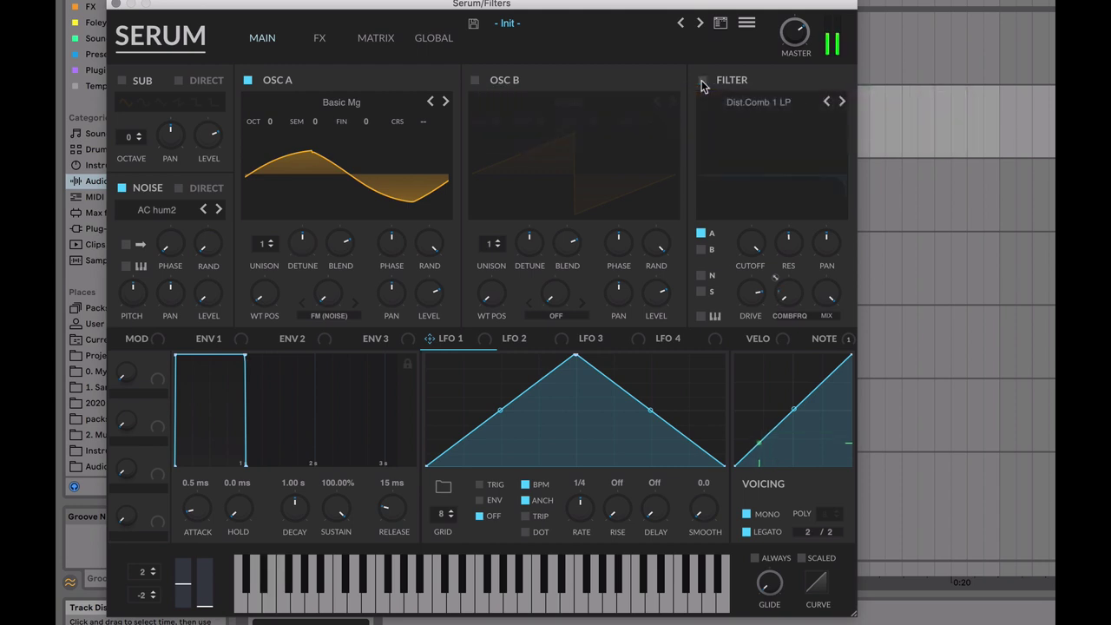
pyautogui.click(702, 81)
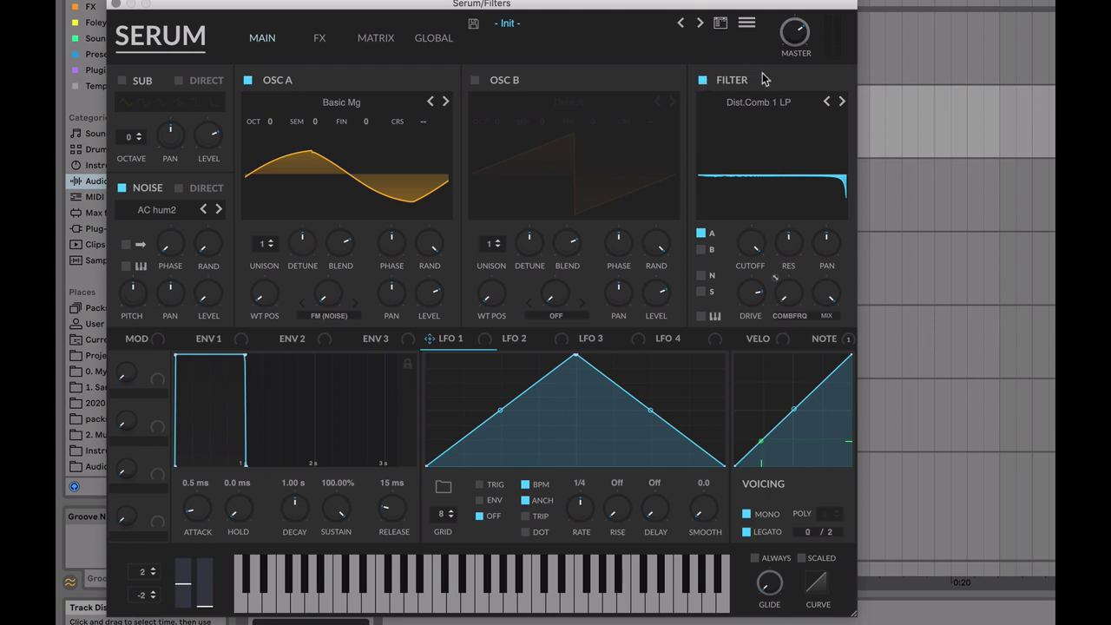
pyautogui.click(777, 279)
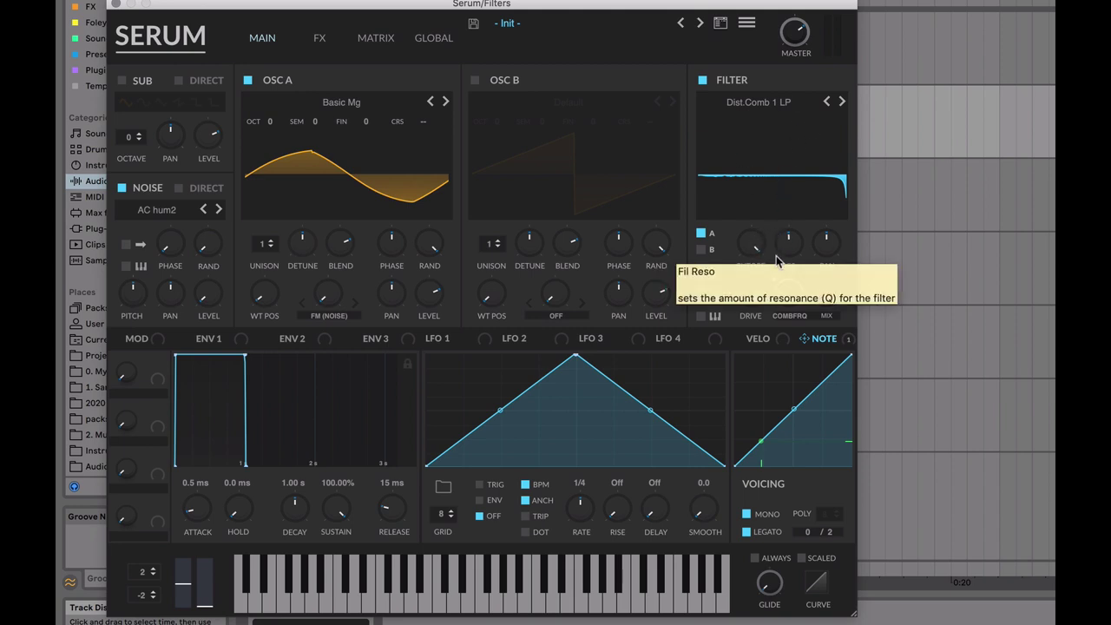
pyautogui.rightClick(781, 288)
pyautogui.click(819, 288)
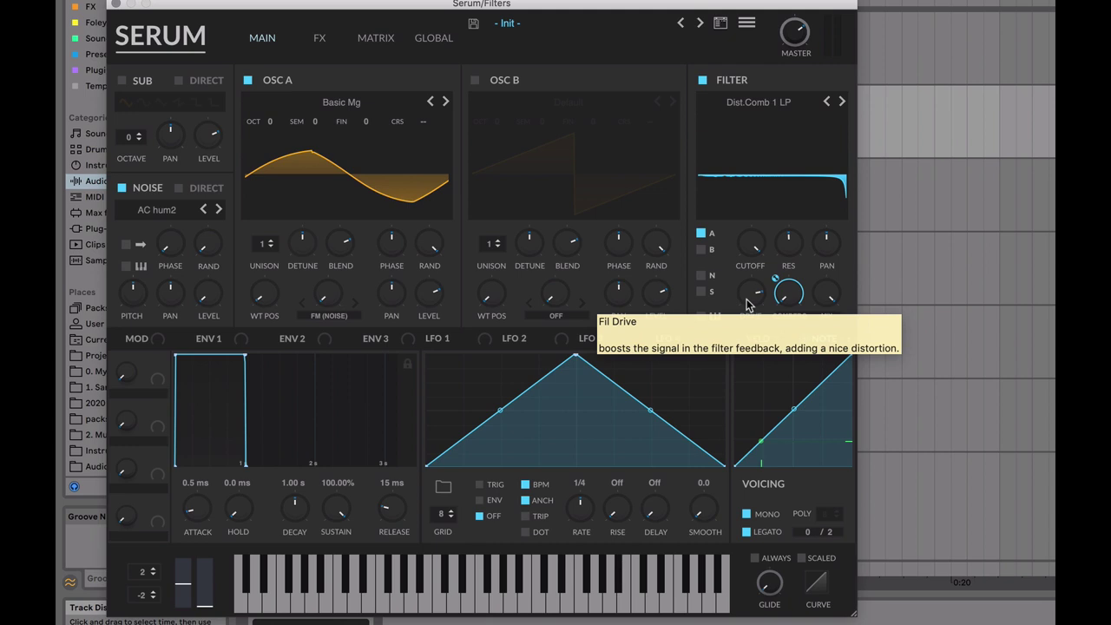
# Step: Adjust the comb filter's drive and resonance, lower its cutoff, and show the note modulation curve
pyautogui.click(751, 295)
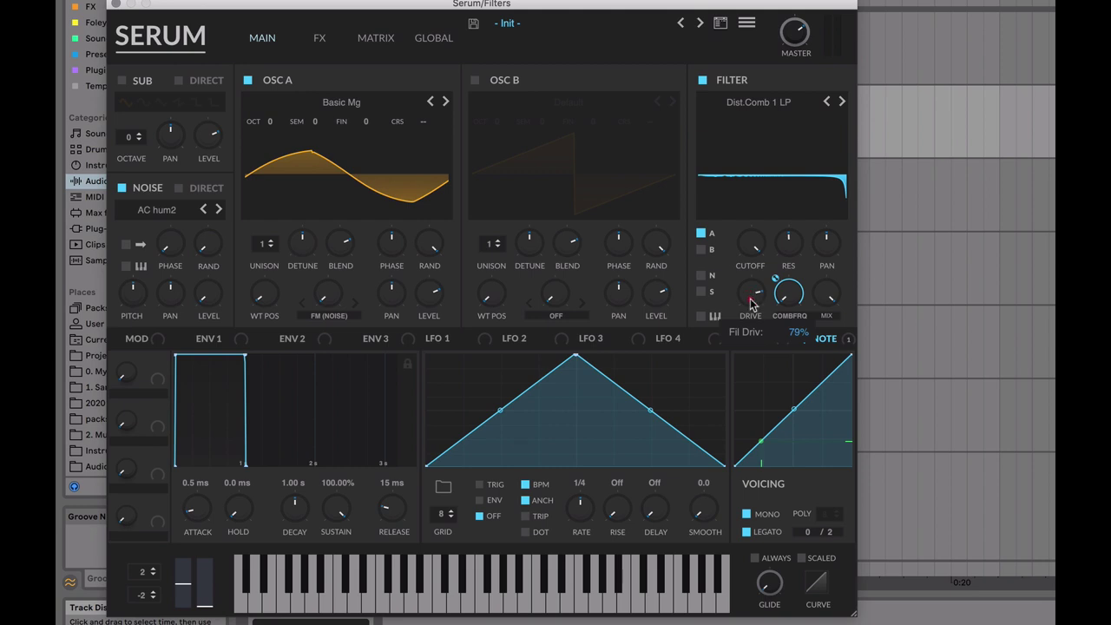
pyautogui.moveTo(750, 301); pyautogui.dragTo(727, 271)
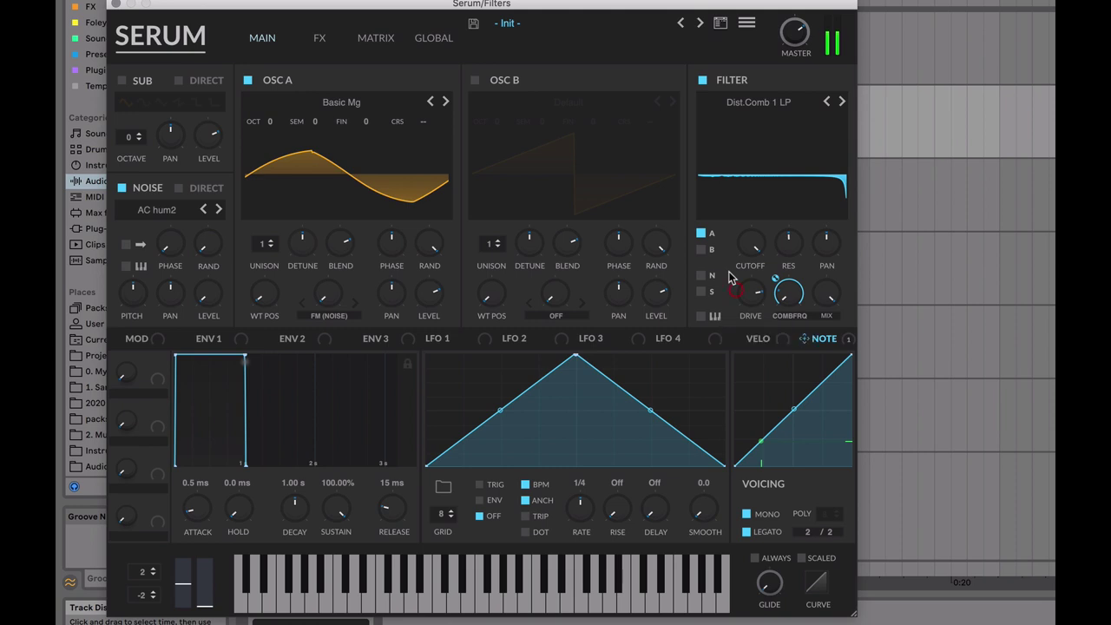
pyautogui.moveTo(791, 257)
pyautogui.mouseDown()
pyautogui.moveTo(763, 167)
pyautogui.moveTo(790, 251)
pyautogui.mouseUp()
pyautogui.moveTo(751, 245); pyautogui.dragTo(720, 242)
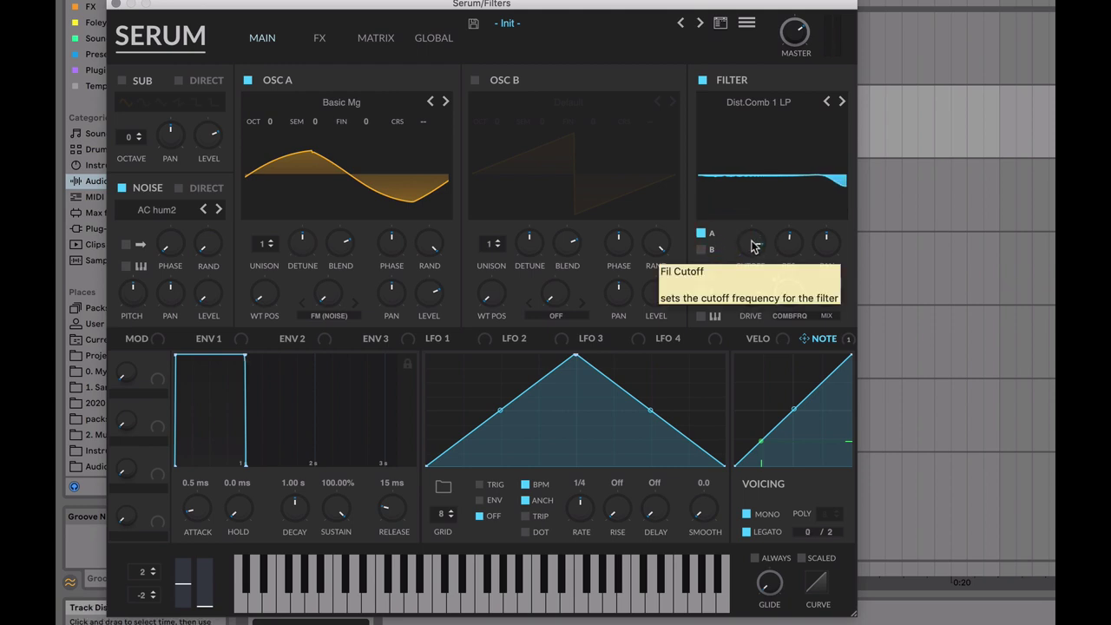
pyautogui.click(825, 340)
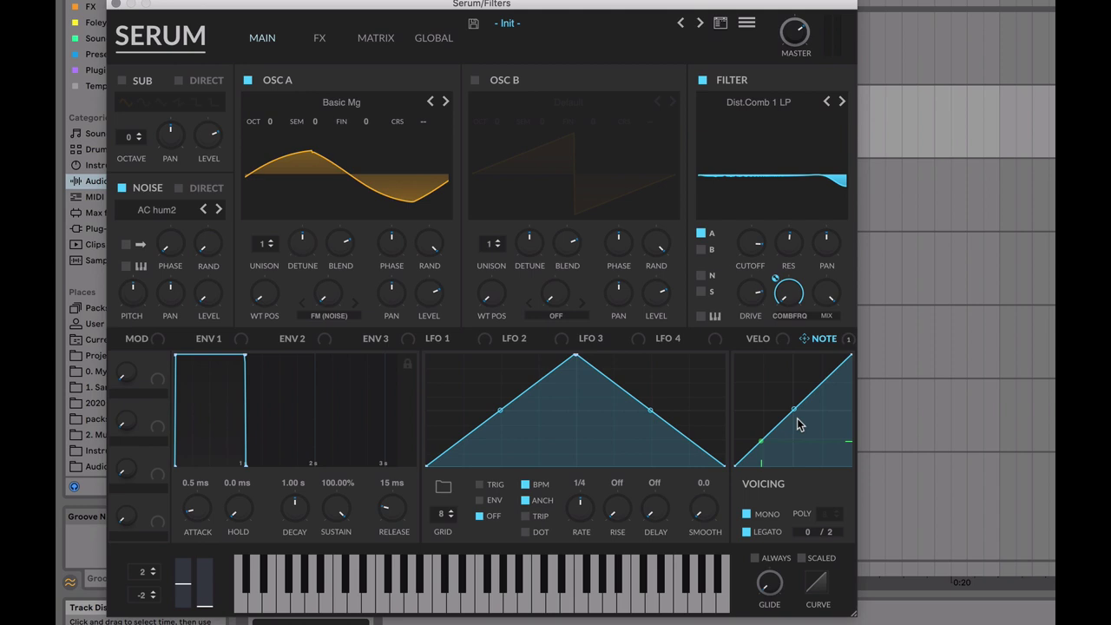
# Step: Try out the comb frequency amount and switch on the filter's key tracking
pyautogui.click(789, 289)
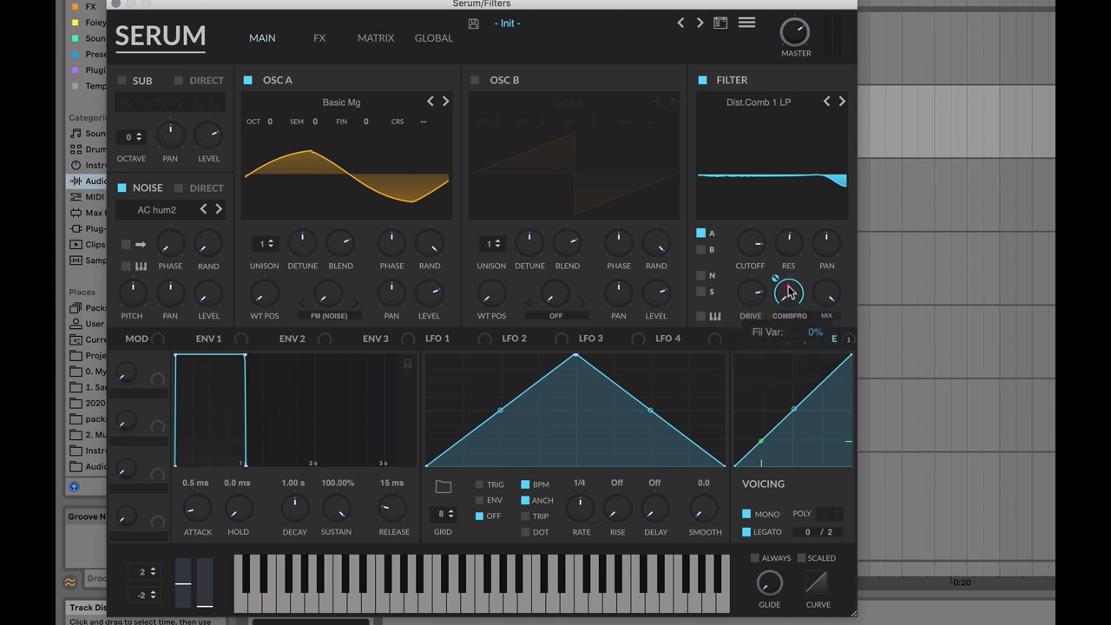
pyautogui.moveTo(789, 290); pyautogui.dragTo(790, 227)
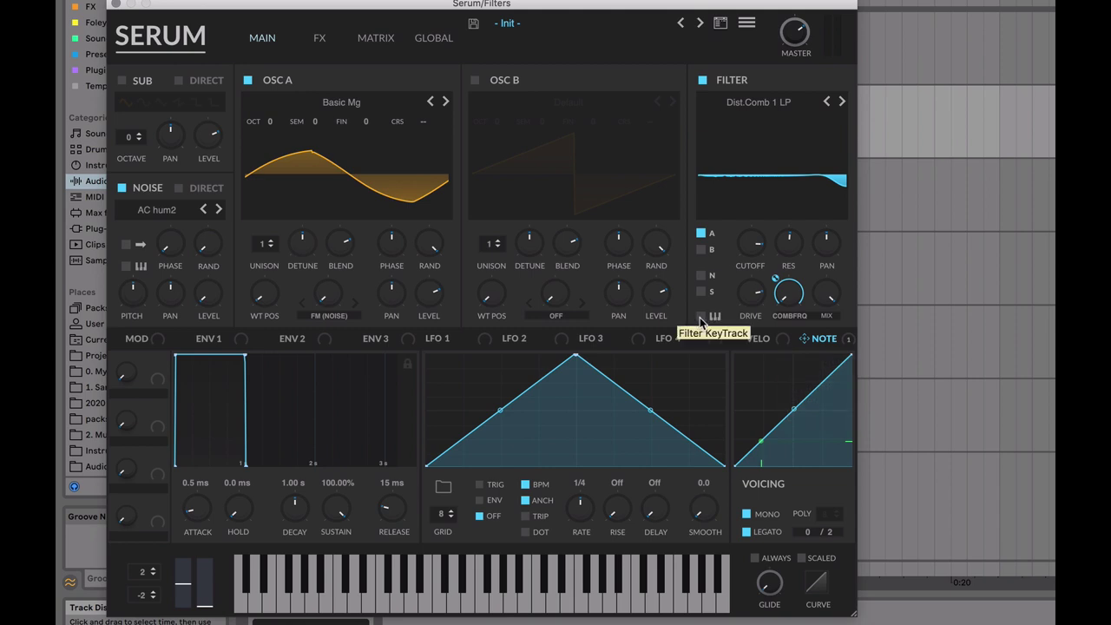
pyautogui.click(701, 317)
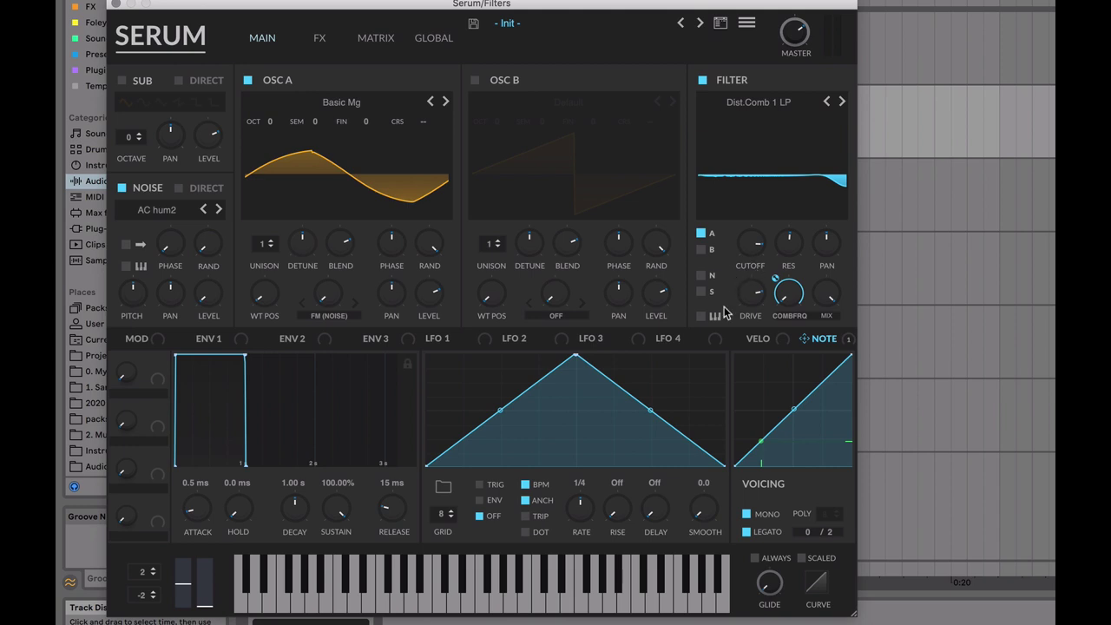
pyautogui.click(701, 317)
# Step: Try the Dist.Comb 2 LP and Reverb types from the Misc filter category
pyautogui.click(799, 109)
pyautogui.moveTo(791, 173)
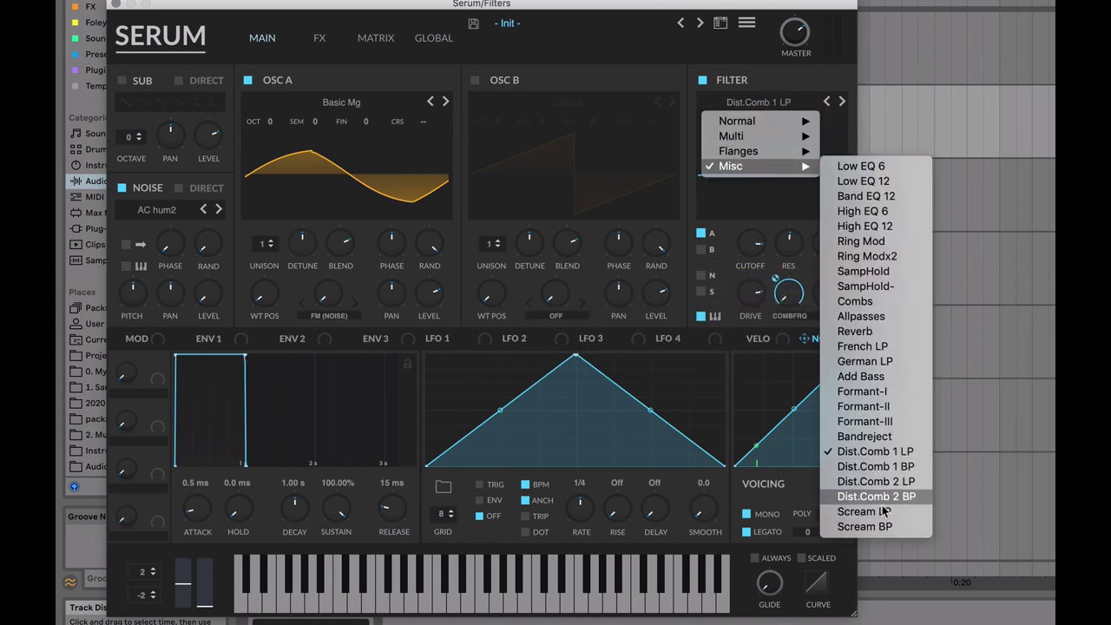
pyautogui.click(874, 481)
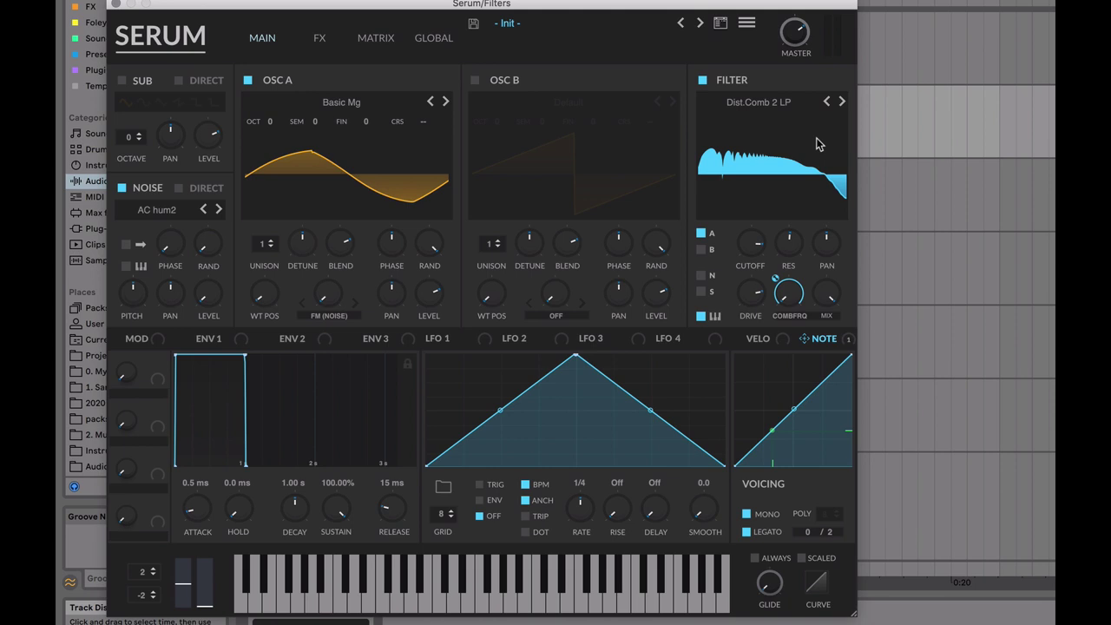
pyautogui.click(822, 111)
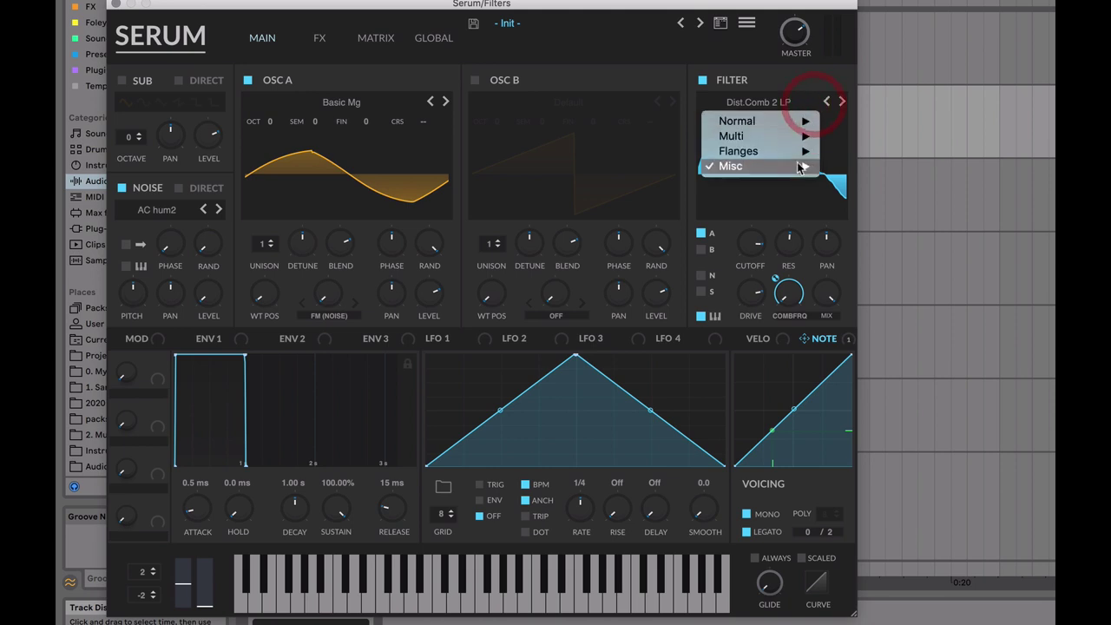
pyautogui.moveTo(802, 166)
pyautogui.click(850, 330)
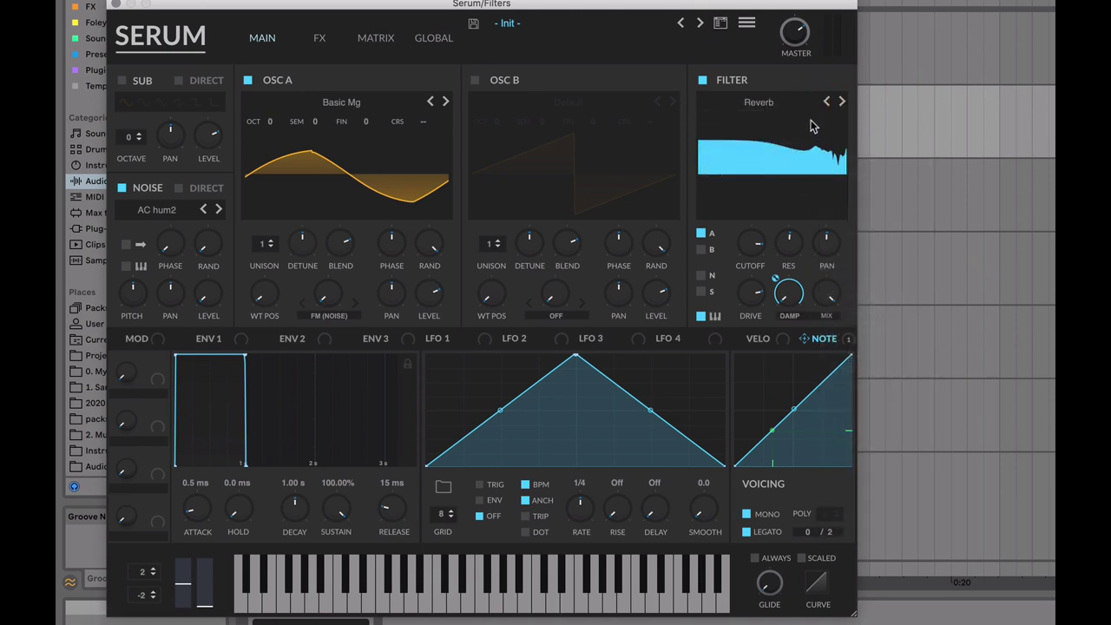
# Step: Audition the Allpasses filter type while sweeping its cutoff down
pyautogui.click(826, 102)
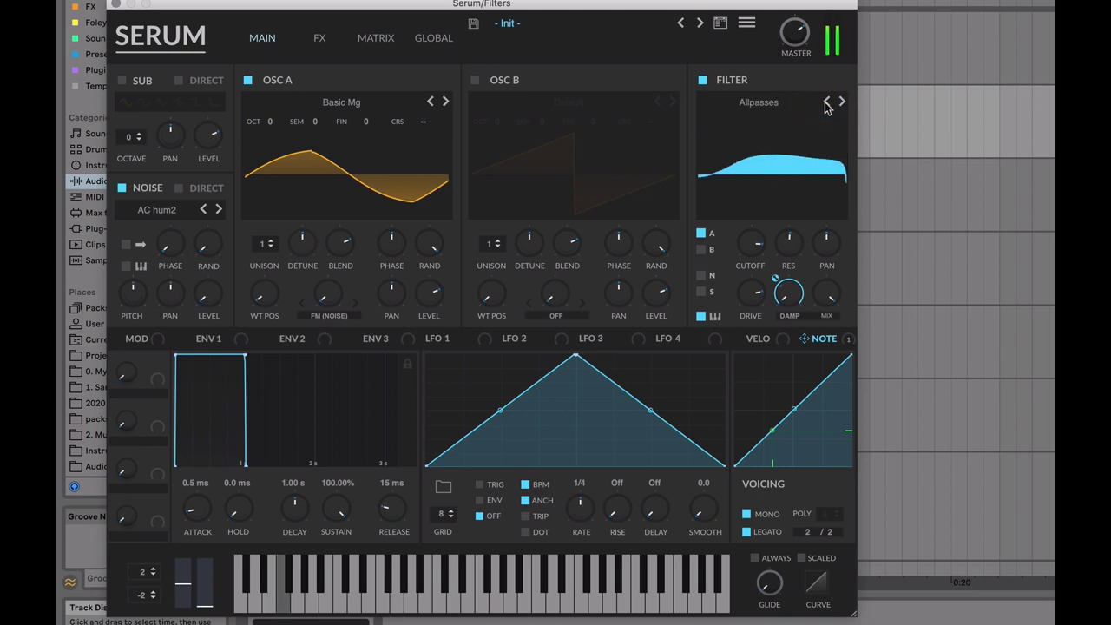
pyautogui.click(826, 102)
pyautogui.moveTo(752, 245); pyautogui.dragTo(759, 373)
pyautogui.click(840, 102)
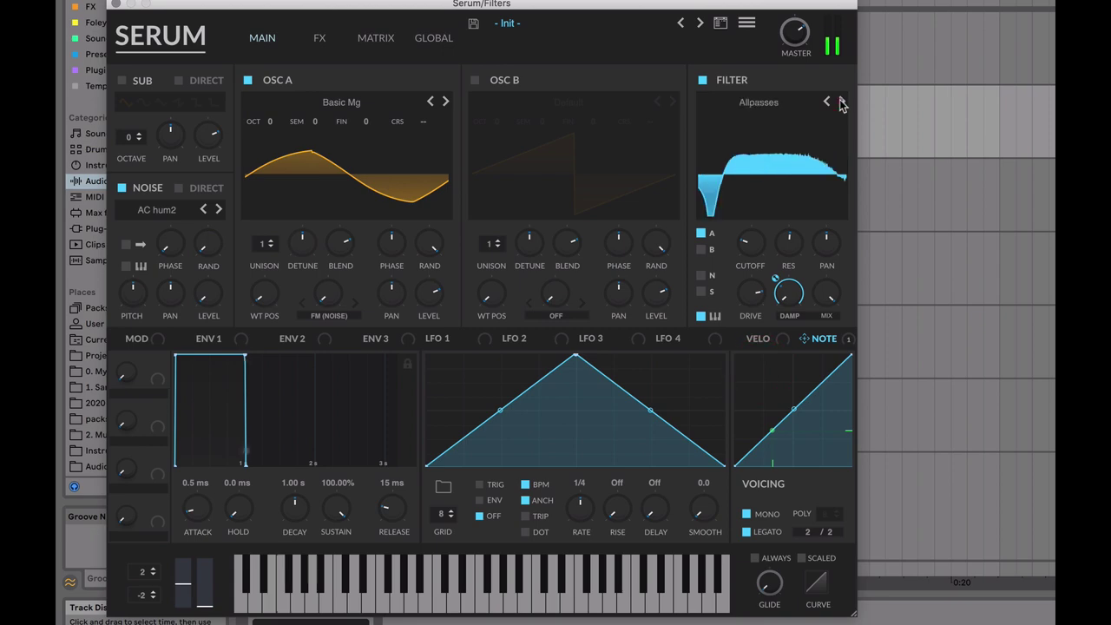
pyautogui.moveTo(742, 224)
pyautogui.mouseDown()
pyautogui.moveTo(743, 201)
pyautogui.moveTo(748, 234)
pyautogui.mouseUp()
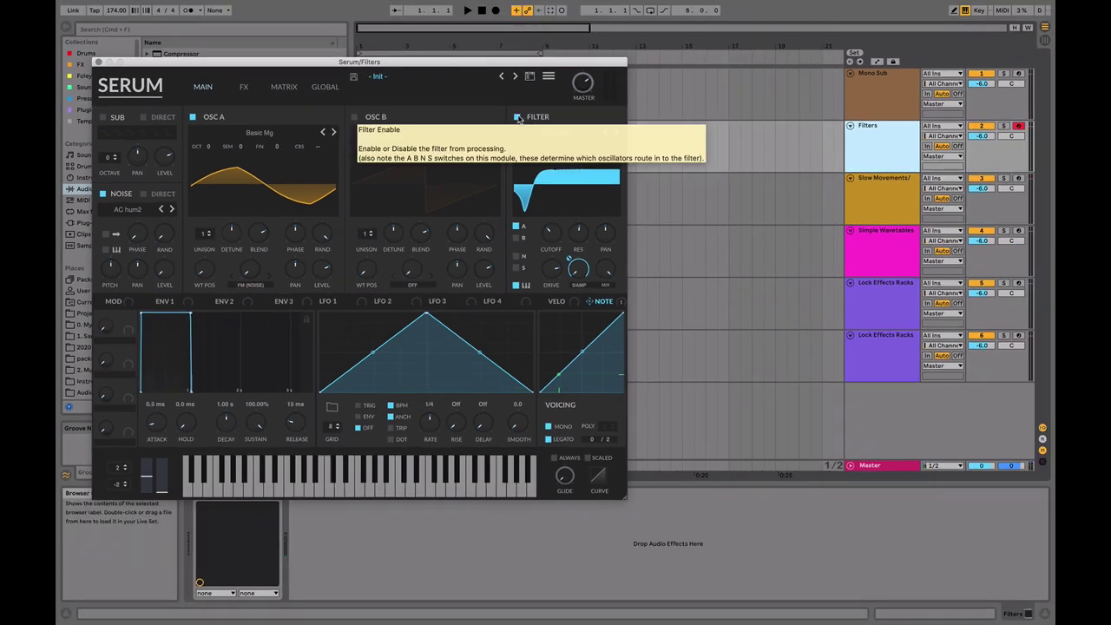
# Step: Restore the Misc Dist.Comb 1 LP filter, toggling the filter off and on, and raise its cutoff
pyautogui.click(518, 117)
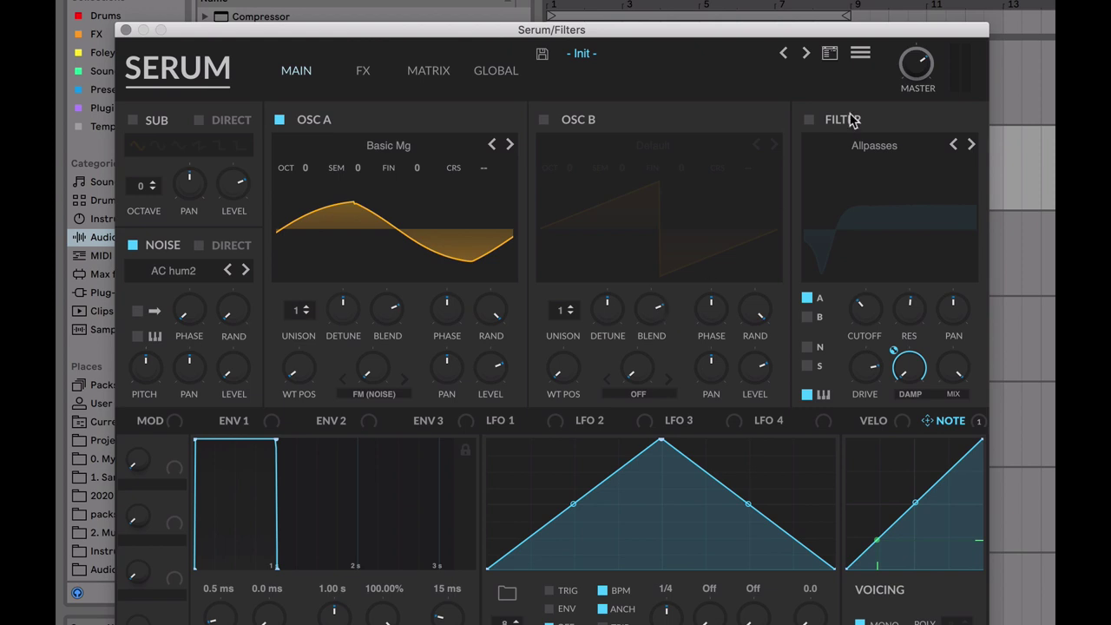
pyautogui.click(905, 142)
pyautogui.moveTo(917, 218)
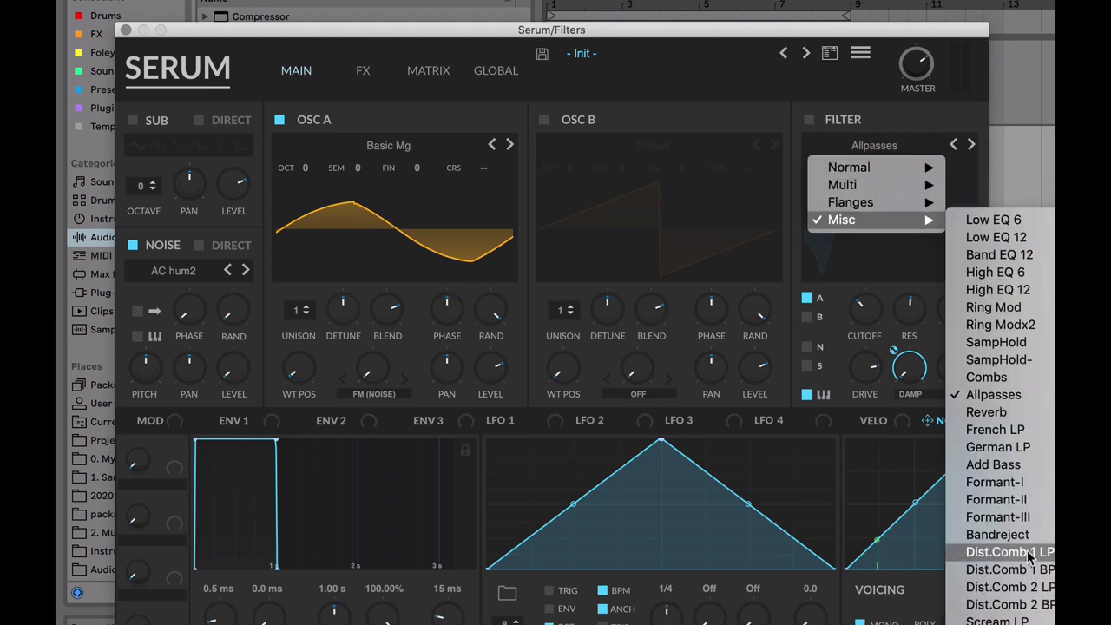
pyautogui.click(1028, 555)
pyautogui.click(808, 118)
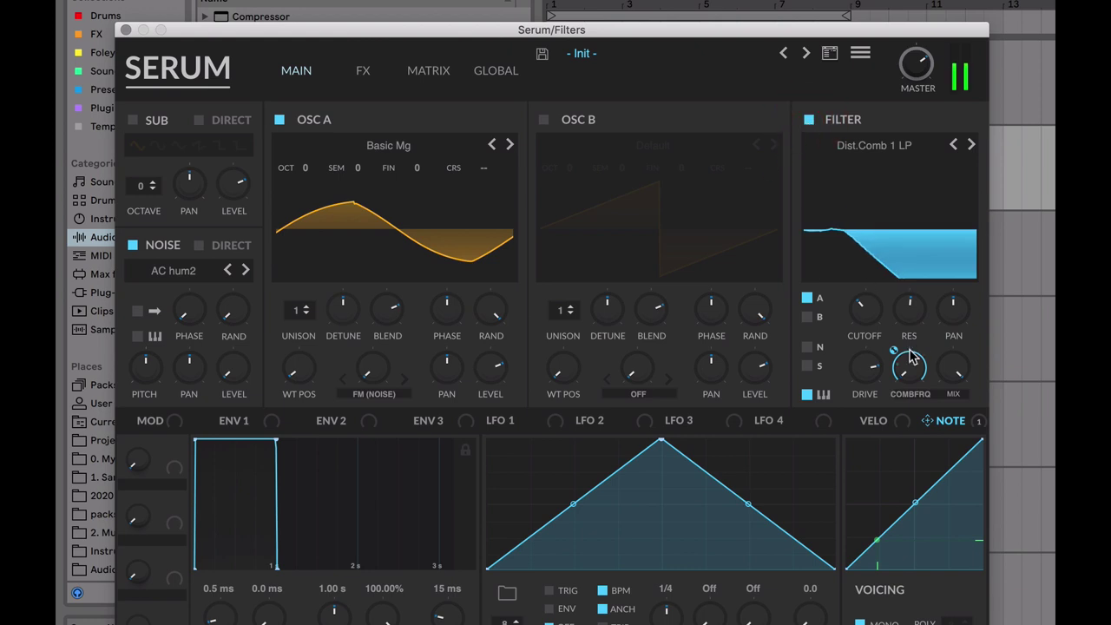
pyautogui.moveTo(863, 309); pyautogui.dragTo(859, 99)
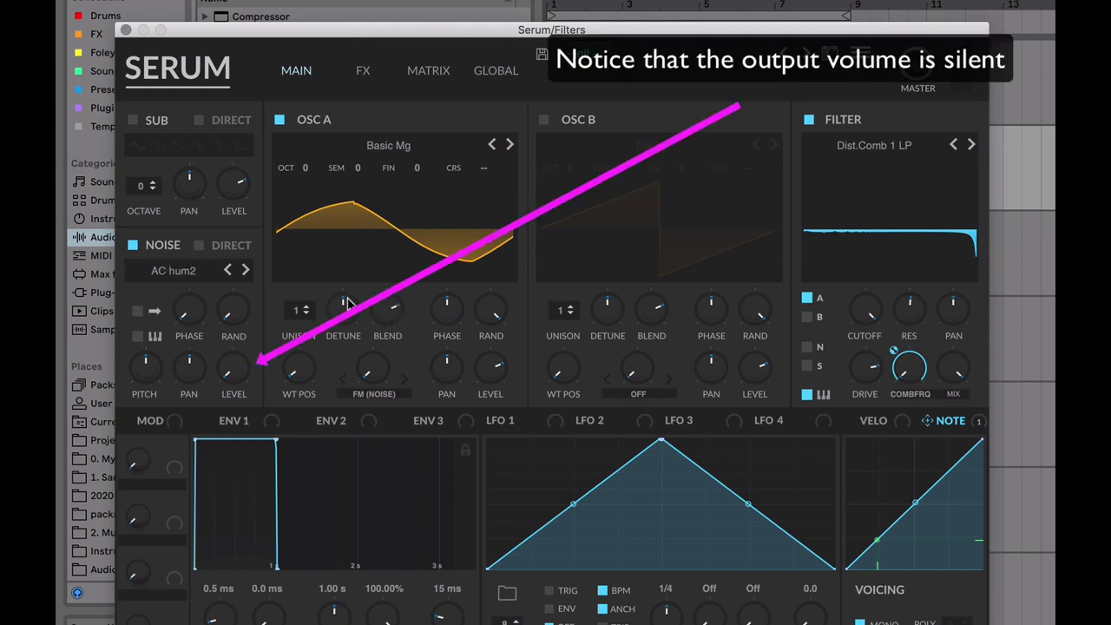
# Step: Review oscillator A's warp modes, keeping FM NoiseOsc, and browse the noise sample categories
pyautogui.click(382, 397)
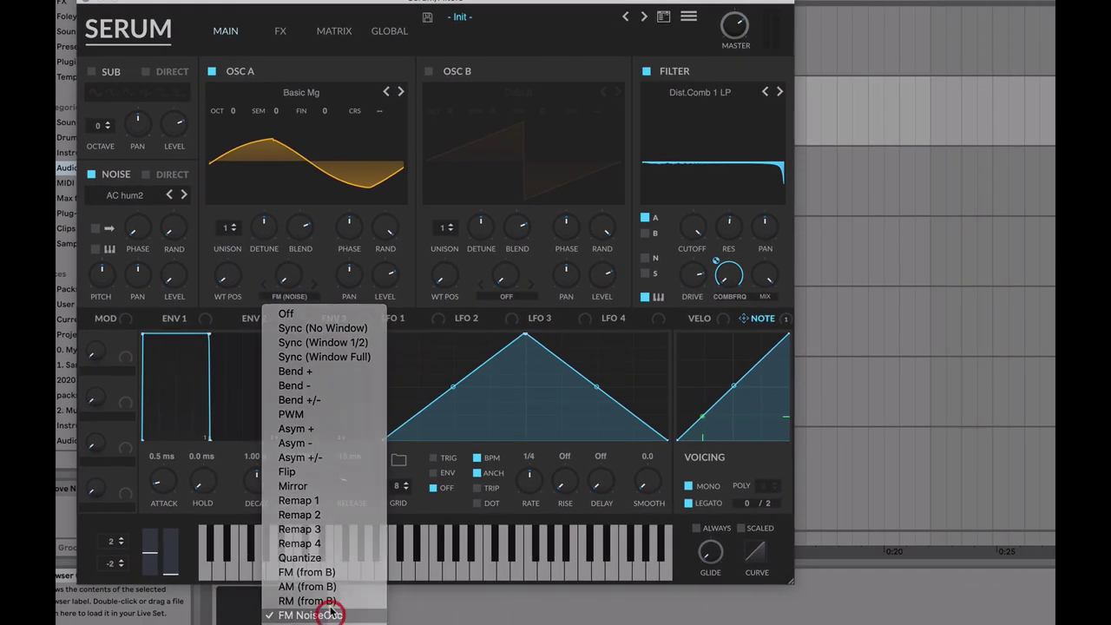
pyautogui.click(332, 613)
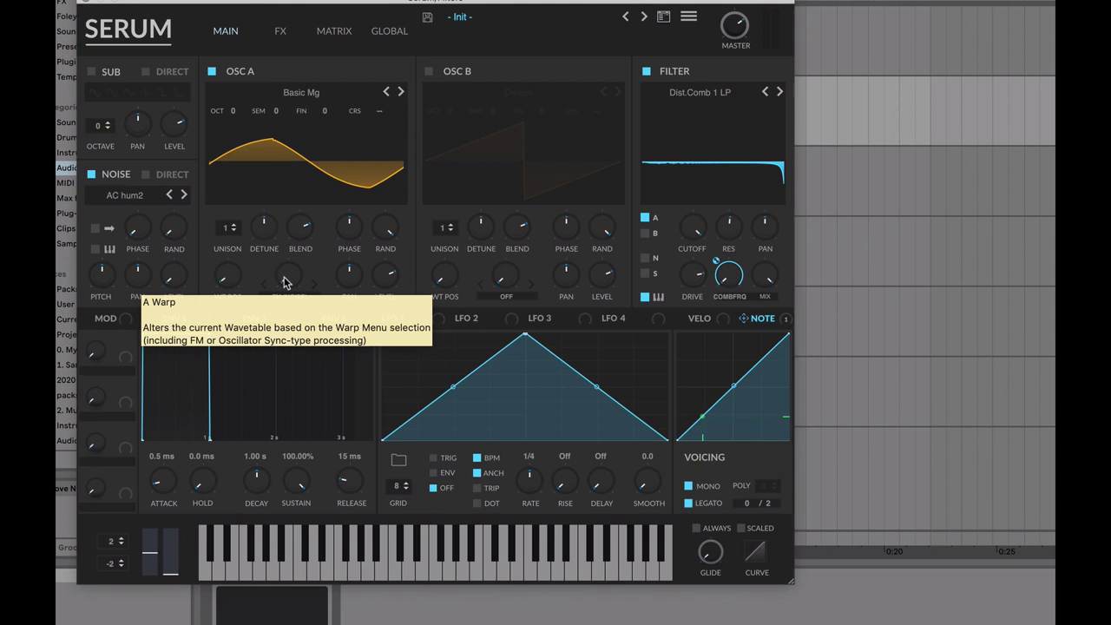
pyautogui.click(129, 196)
pyautogui.moveTo(156, 304)
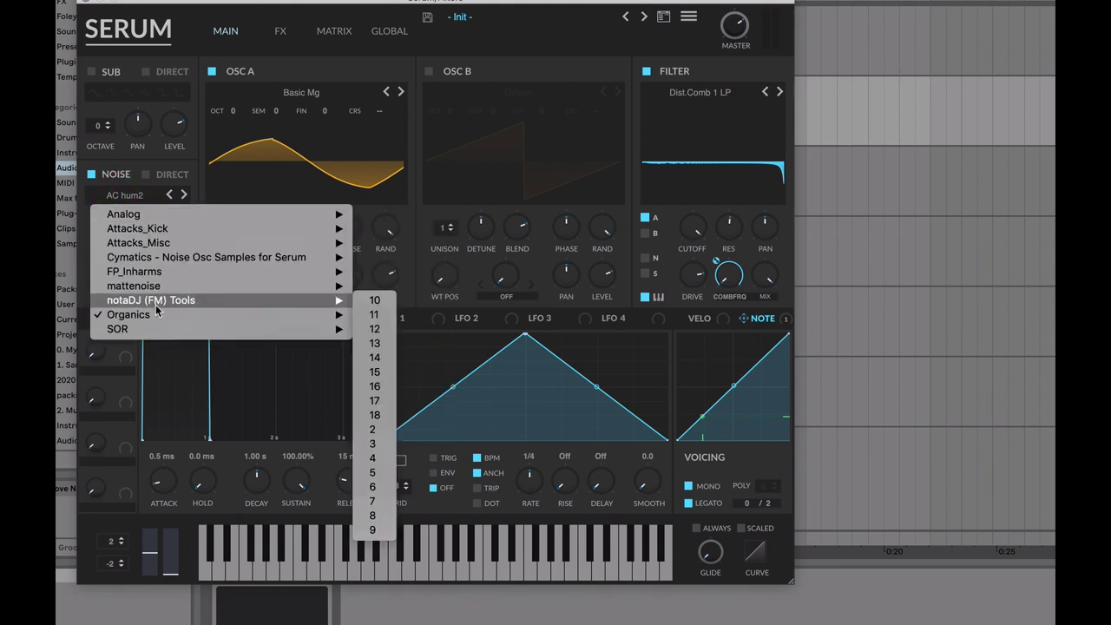
pyautogui.click(329, 14)
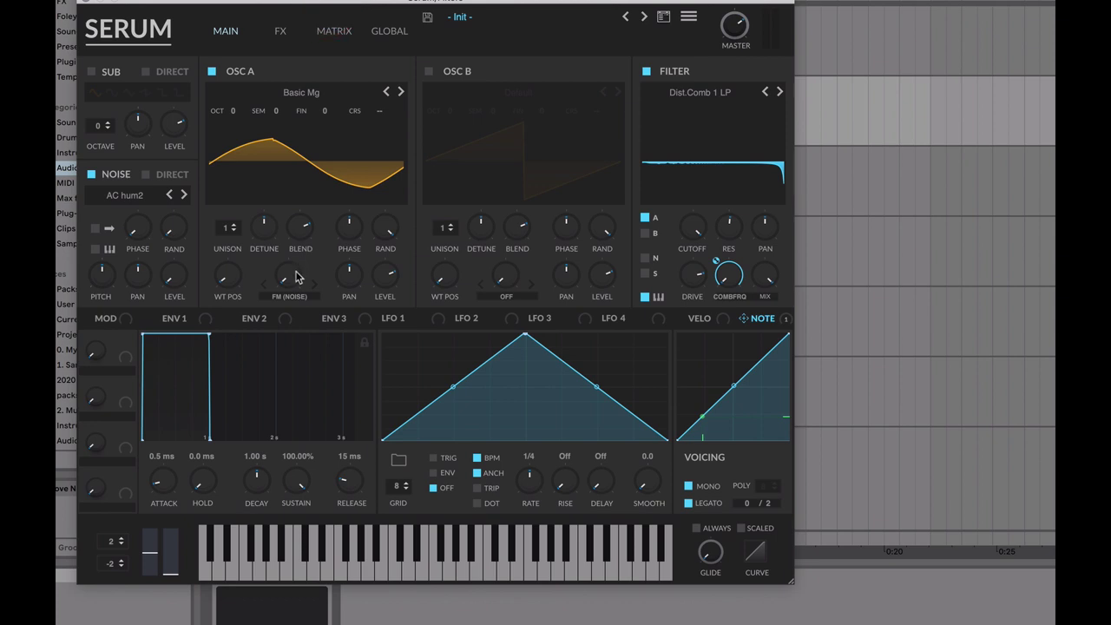
# Step: Raise oscillator A's FM noise warp to 50% and compare the sound with the comb filter on and off
pyautogui.moveTo(287, 295)
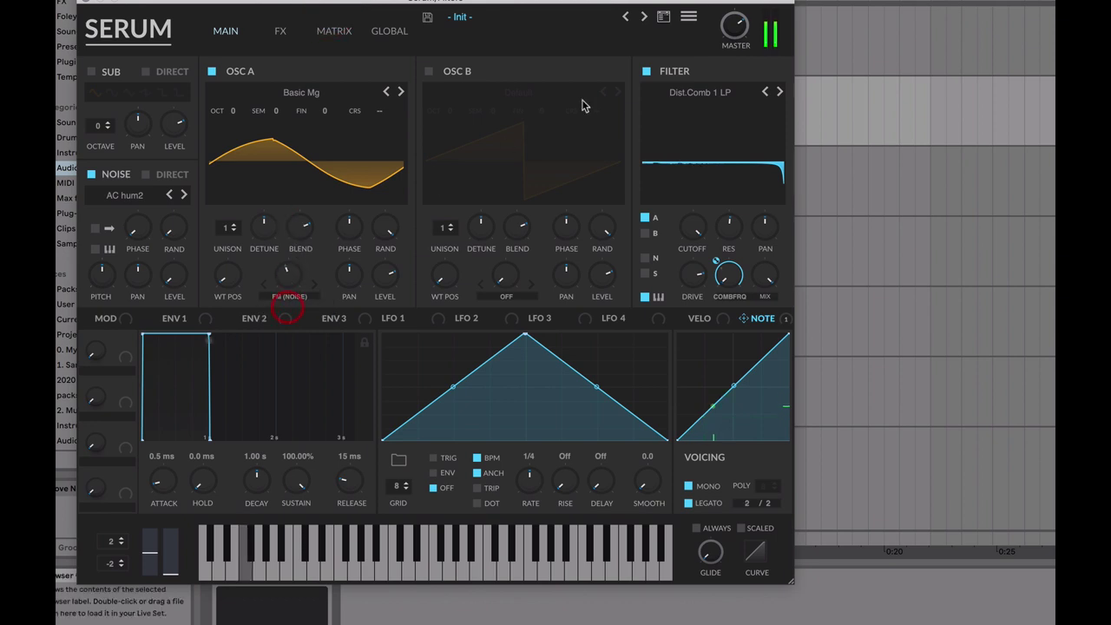
pyautogui.click(647, 71)
pyautogui.moveTo(293, 286); pyautogui.dragTo(300, 260)
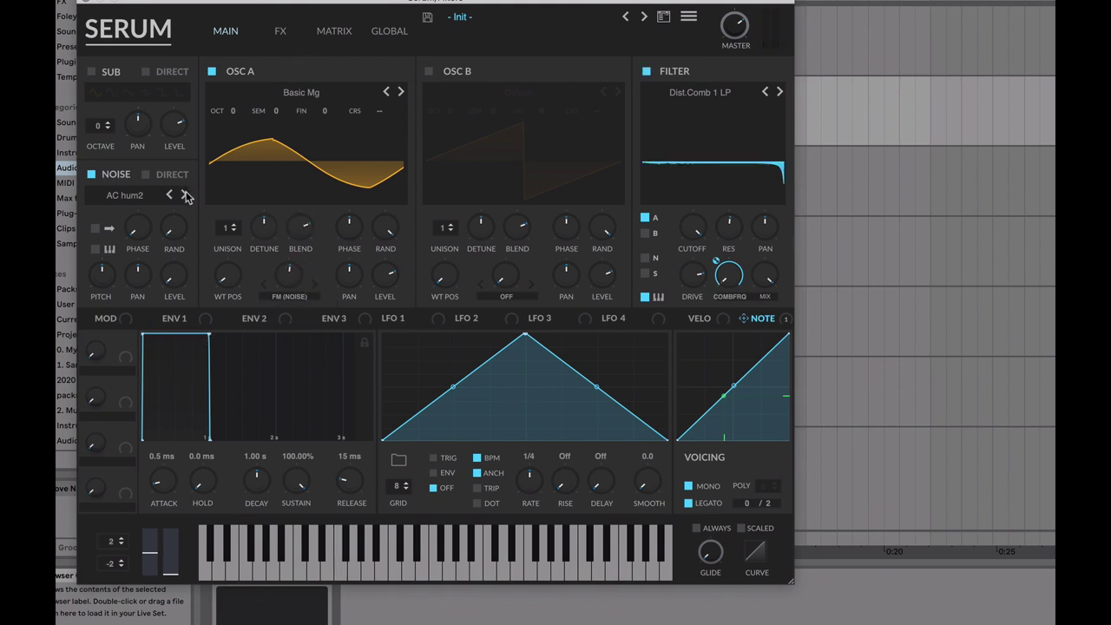
pyautogui.click(650, 72)
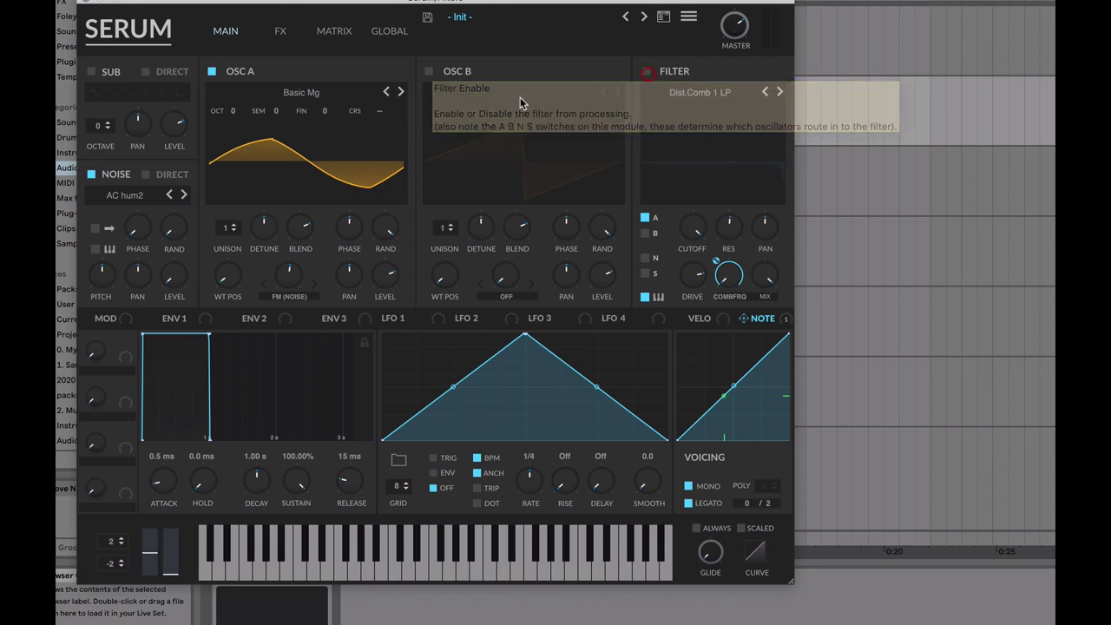
# Step: Advance the noise oscillator to Air Can 1 and audition it as oscillator A's FM source
pyautogui.click(184, 196)
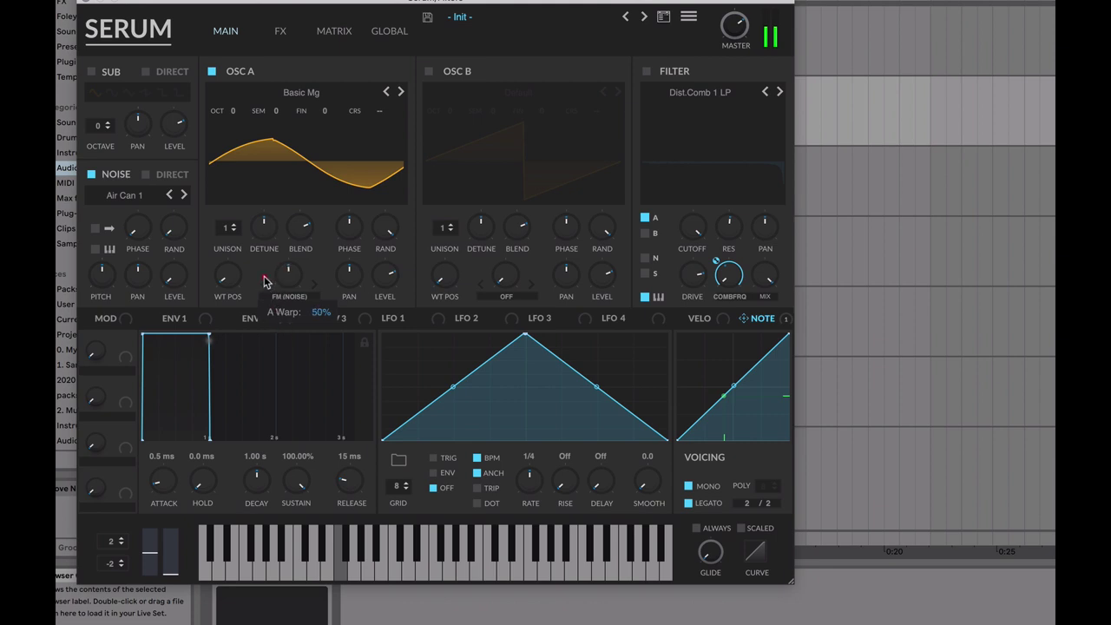
pyautogui.click(265, 278)
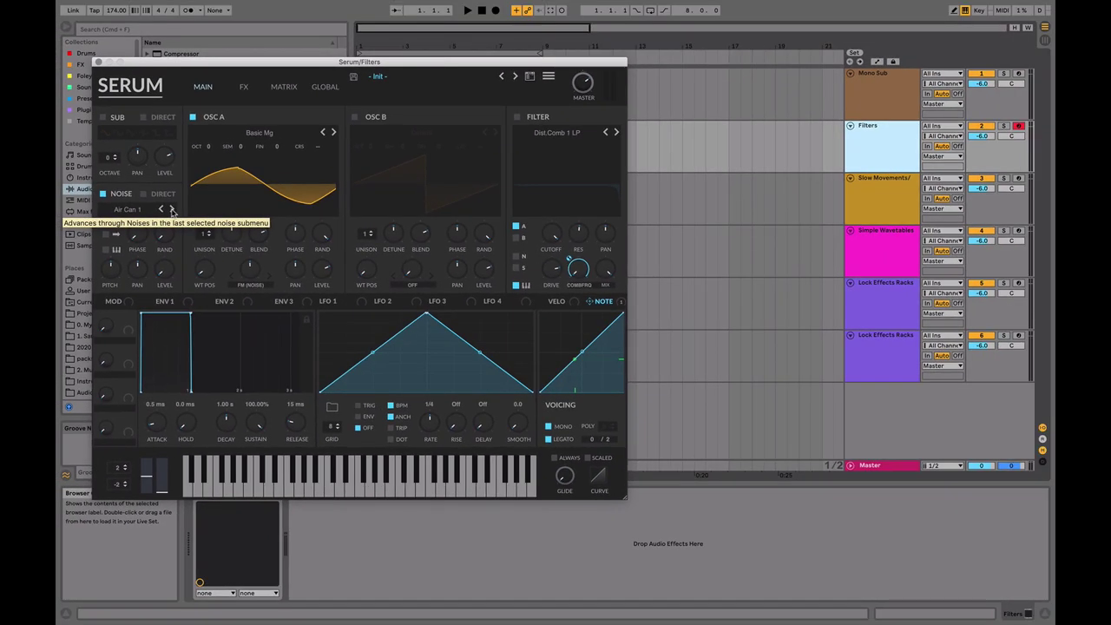
pyautogui.click(183, 195)
# Step: Close the Filters track's Serum and open the Serum instance on the Slow Movements/Curves track
pyautogui.click(99, 62)
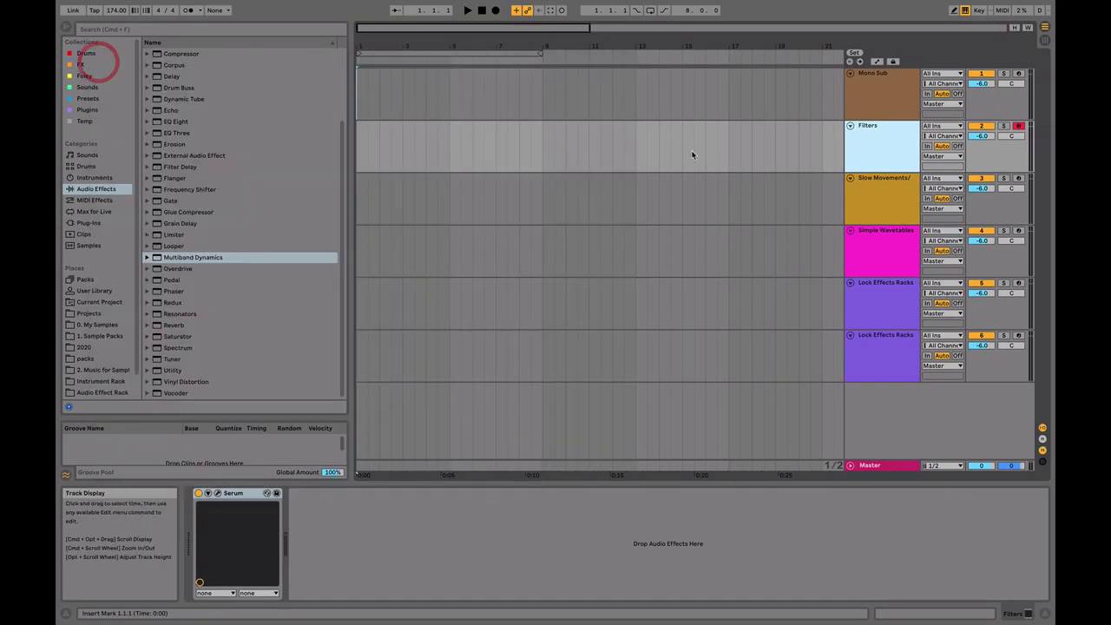
pyautogui.click(871, 190)
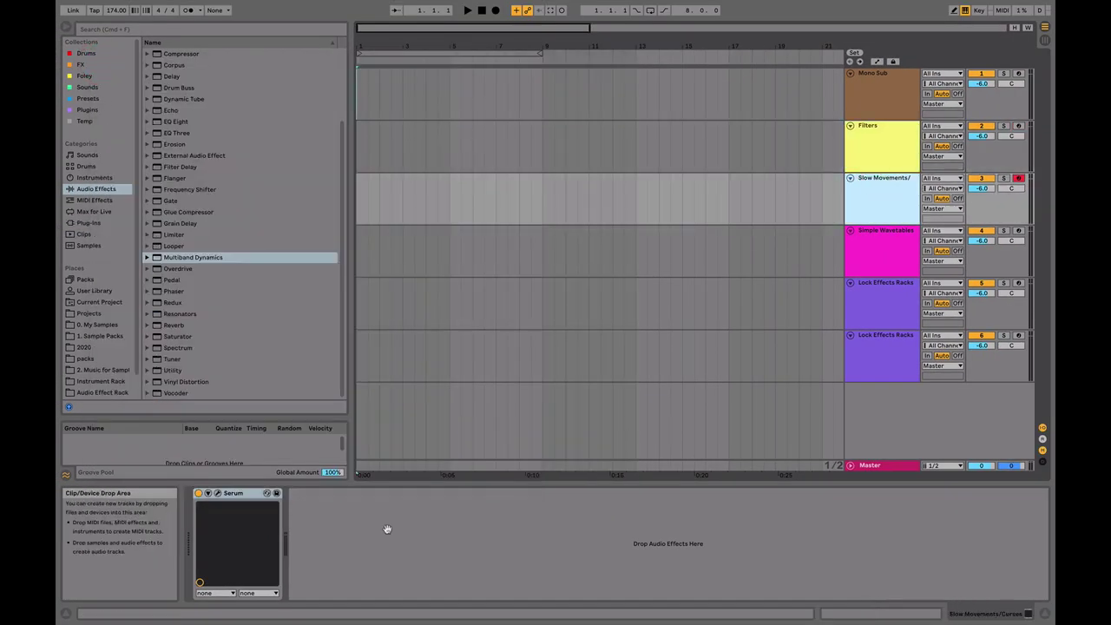
pyautogui.click(217, 493)
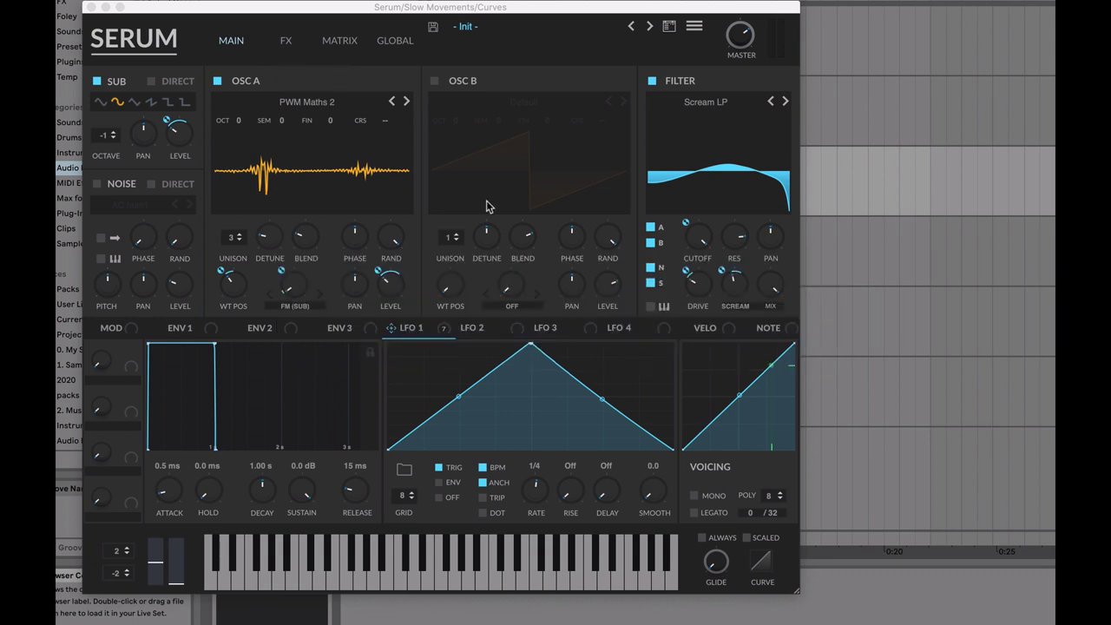
# Step: Assign LFO 1 to oscillator B's warp and try a deeper LFO 1 modulation on oscillator A's wavetable position
pyautogui.moveTo(443, 330); pyautogui.dragTo(510, 285)
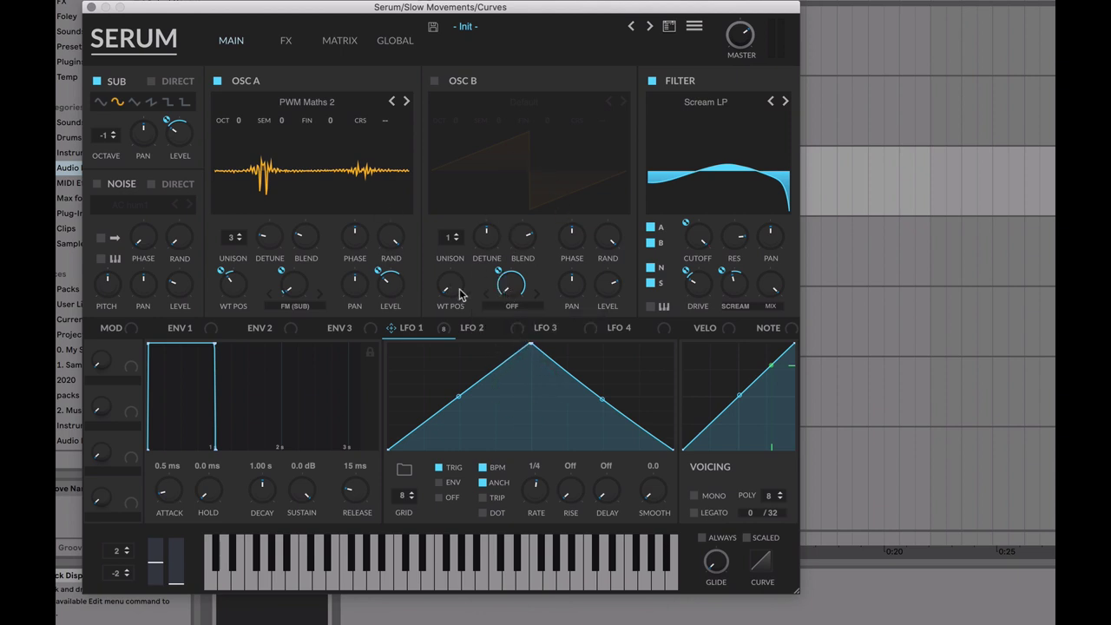
pyautogui.moveTo(390, 327); pyautogui.dragTo(216, 218)
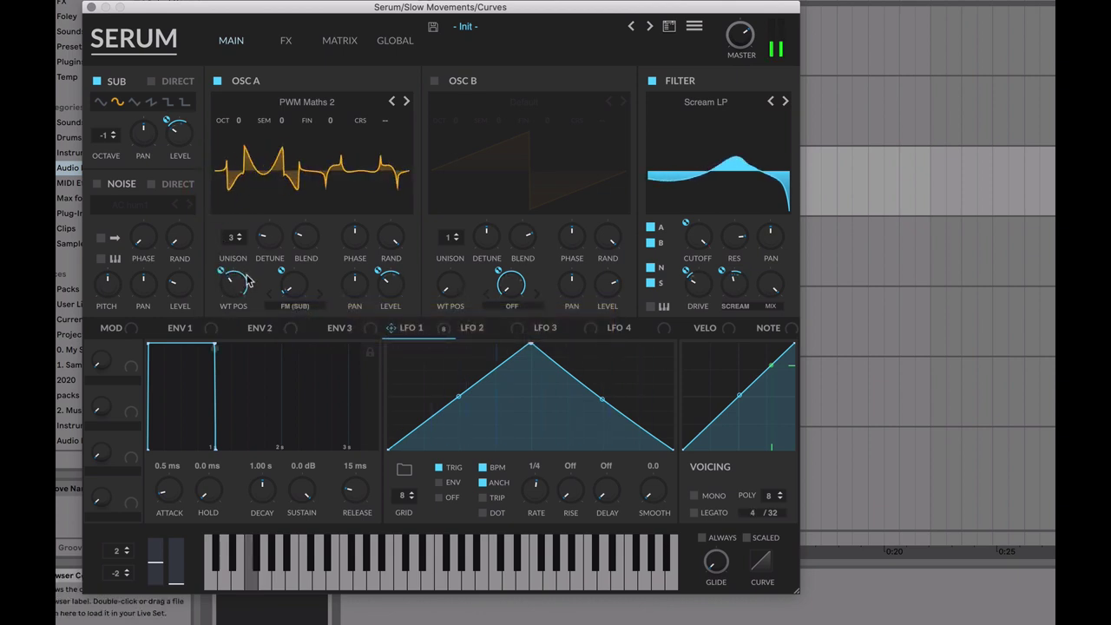
pyautogui.moveTo(225, 271); pyautogui.dragTo(226, 339)
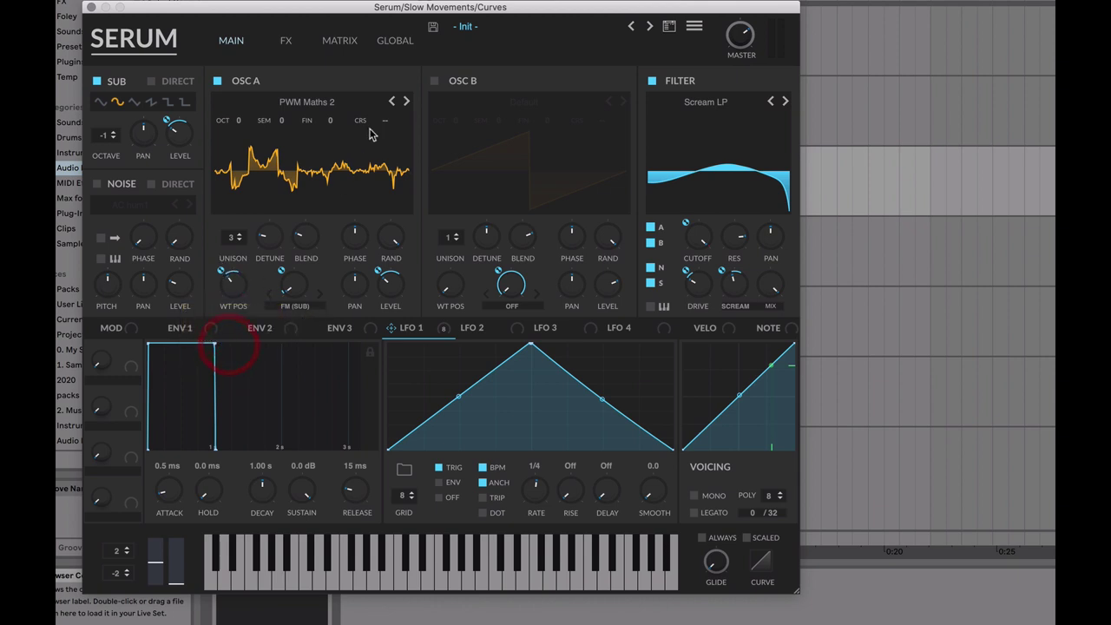
# Step: Audition PWM Maths and PWM MedicineHat on oscillator A with LFO 1's wavetable position modulation at 100, and return to PWM Maths 2 with less modulation
pyautogui.click(391, 101)
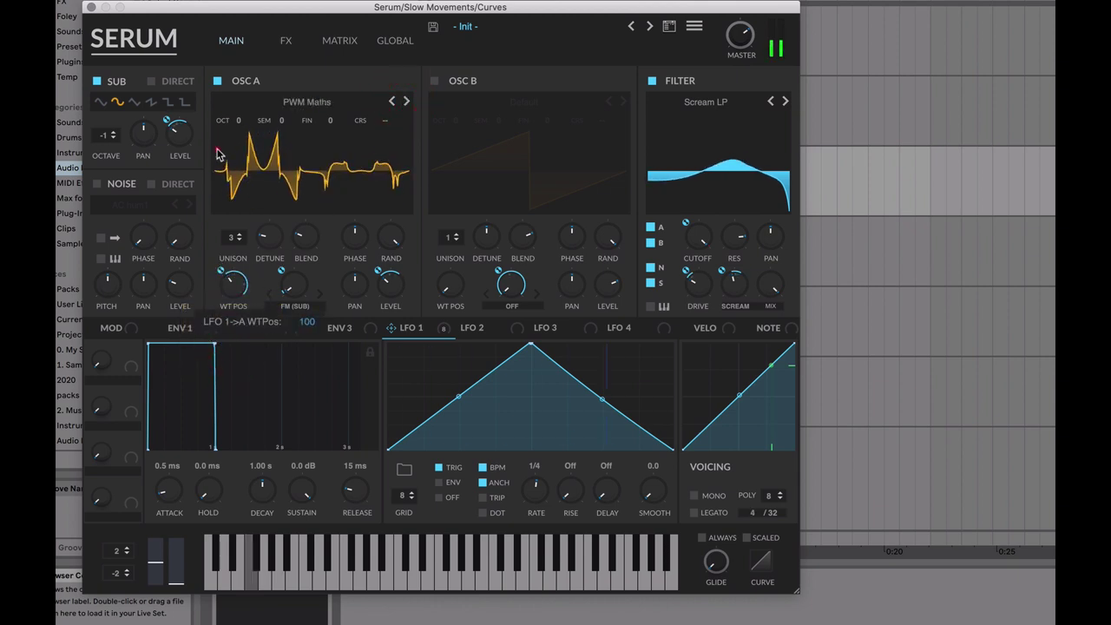
pyautogui.click(406, 102)
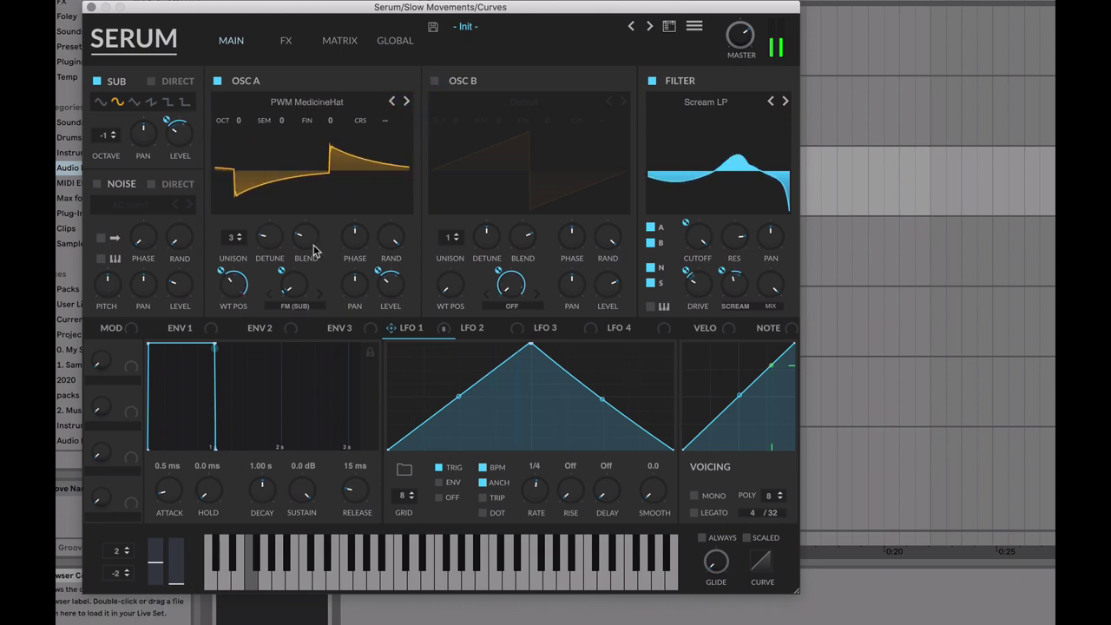
pyautogui.click(392, 102)
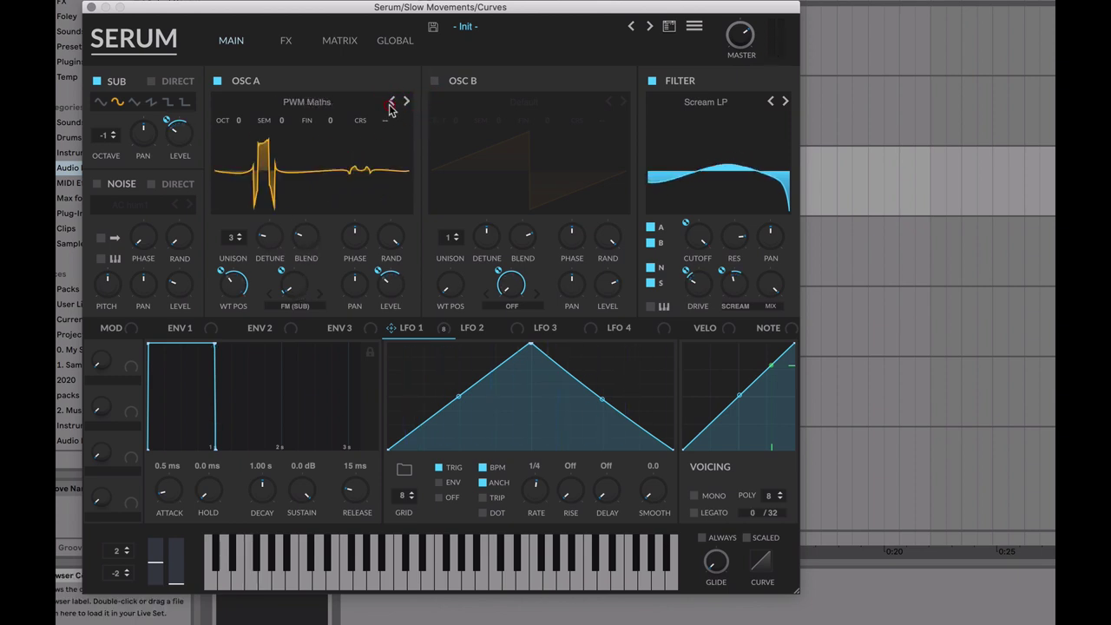
pyautogui.click(391, 102)
pyautogui.moveTo(222, 301); pyautogui.dragTo(227, 365)
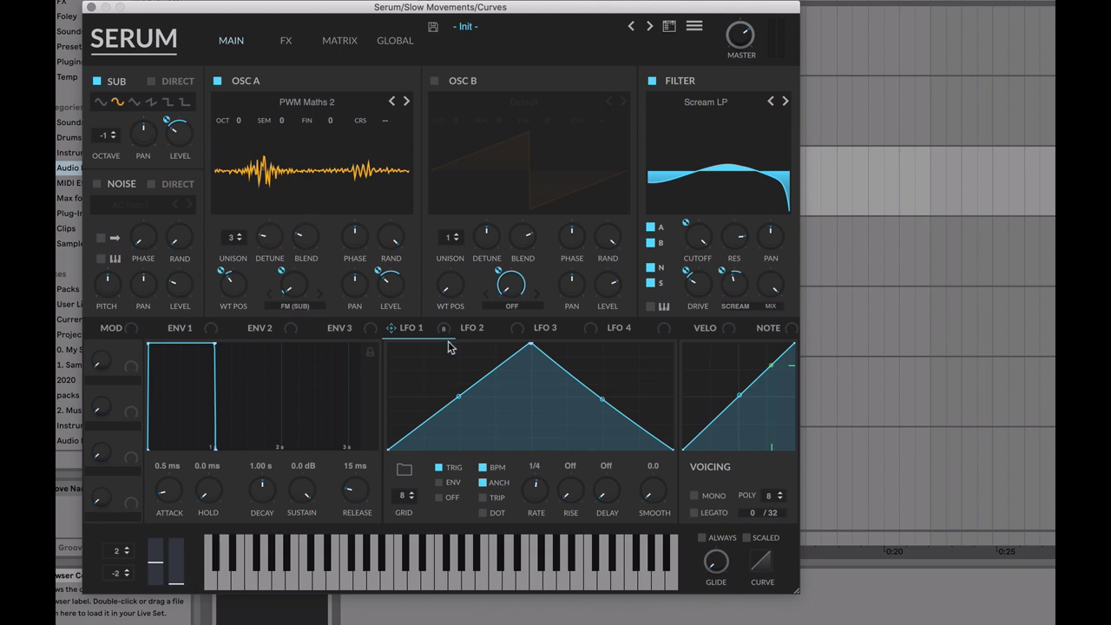
# Step: Check the LFO 2 slot and remove the LFO 1 modulation from oscillator B's warp
pyautogui.click(478, 329)
pyautogui.click(404, 329)
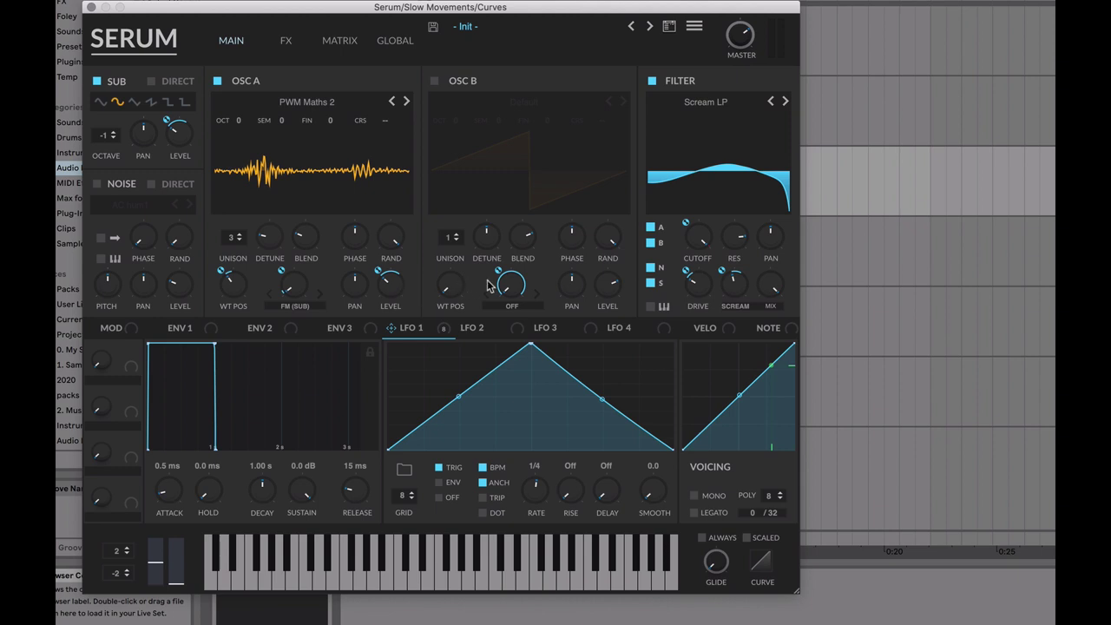
pyautogui.rightClick(514, 283)
pyautogui.click(541, 348)
pyautogui.moveTo(293, 285)
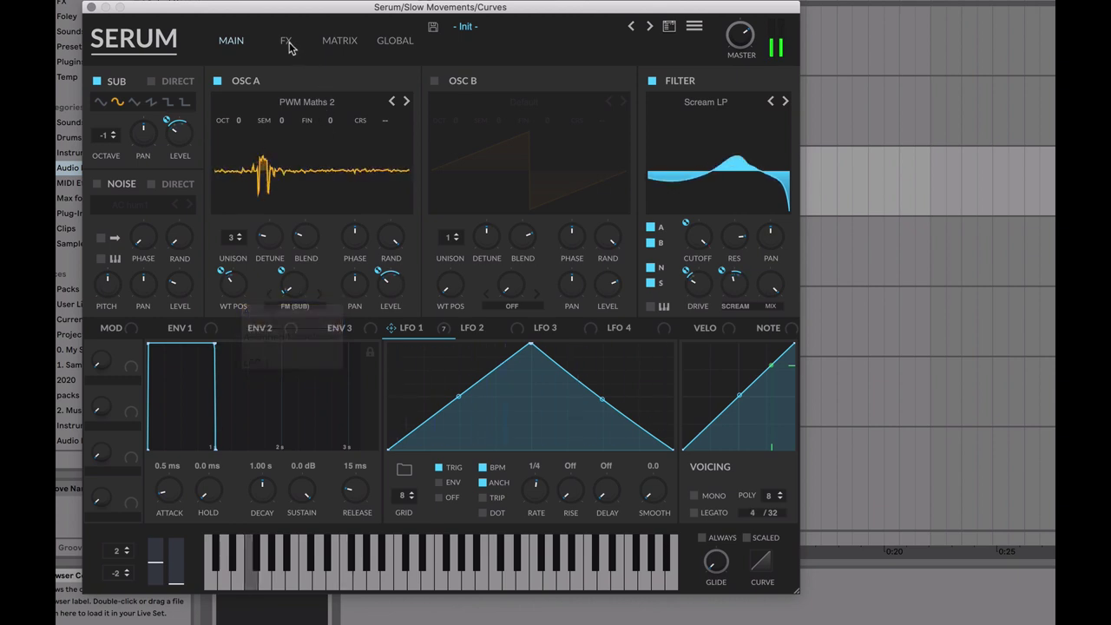
pyautogui.moveTo(728, 32)
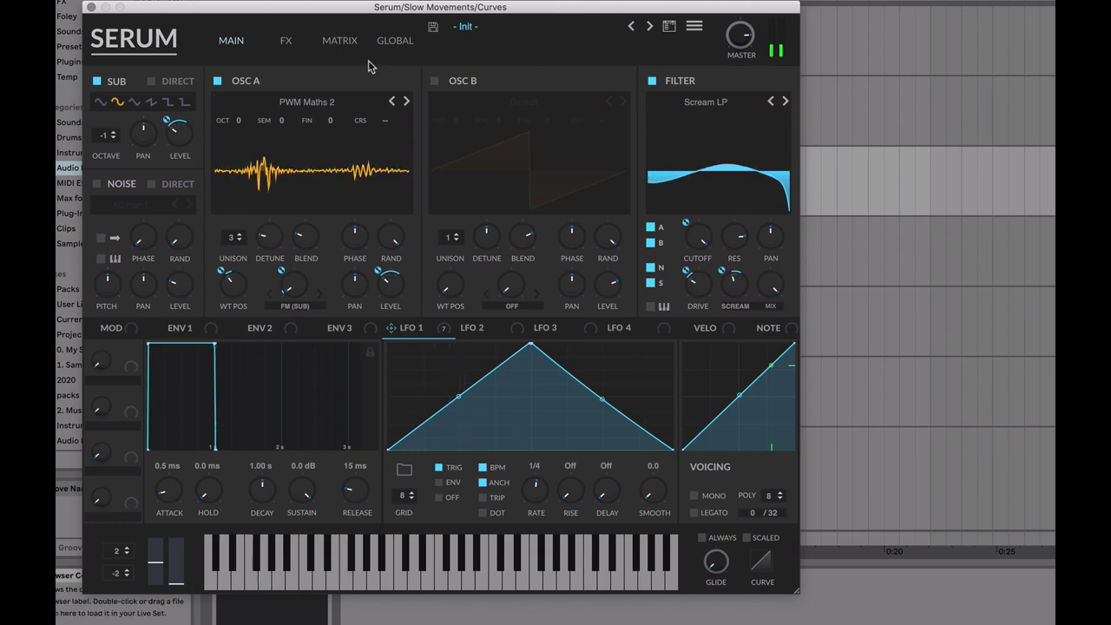
pyautogui.click(286, 42)
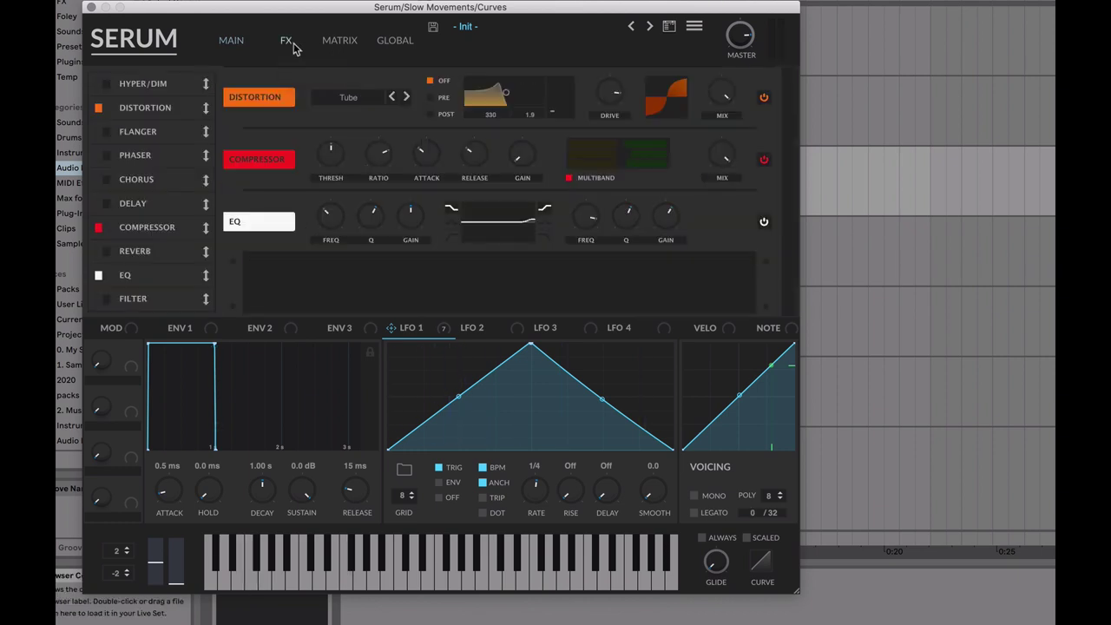
pyautogui.click(232, 41)
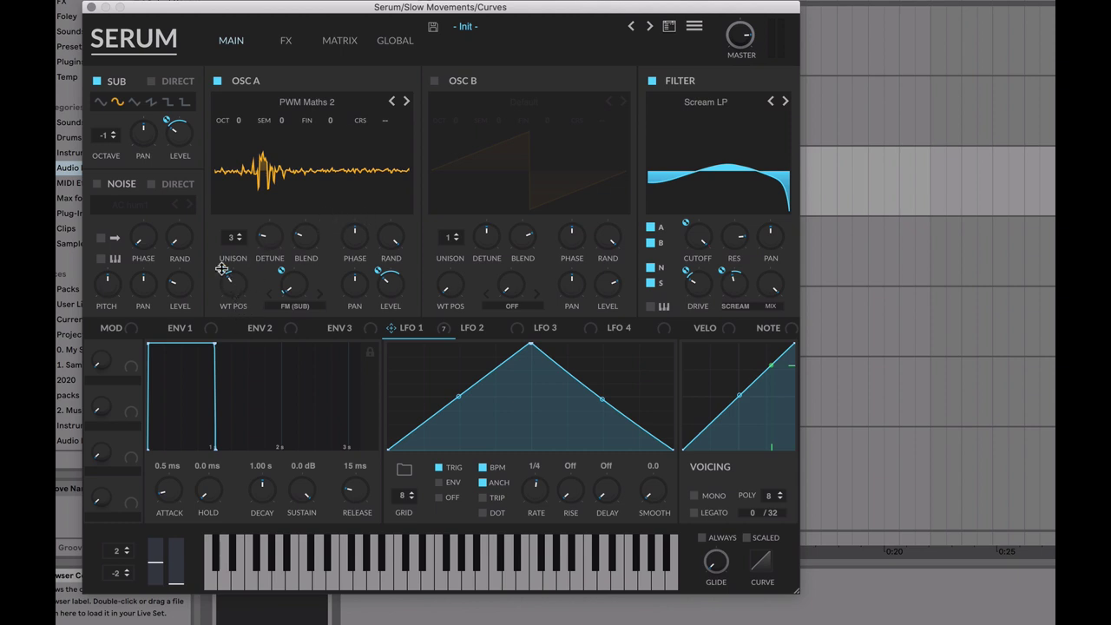
# Step: Adjust LFO 1's modulation of oscillator A's wavetable position and the filter's drive and scream, trying the drive modulation at 50
pyautogui.moveTo(223, 273); pyautogui.dragTo(228, 279)
pyautogui.moveTo(727, 271)
pyautogui.moveTo(727, 272); pyautogui.dragTo(723, 221)
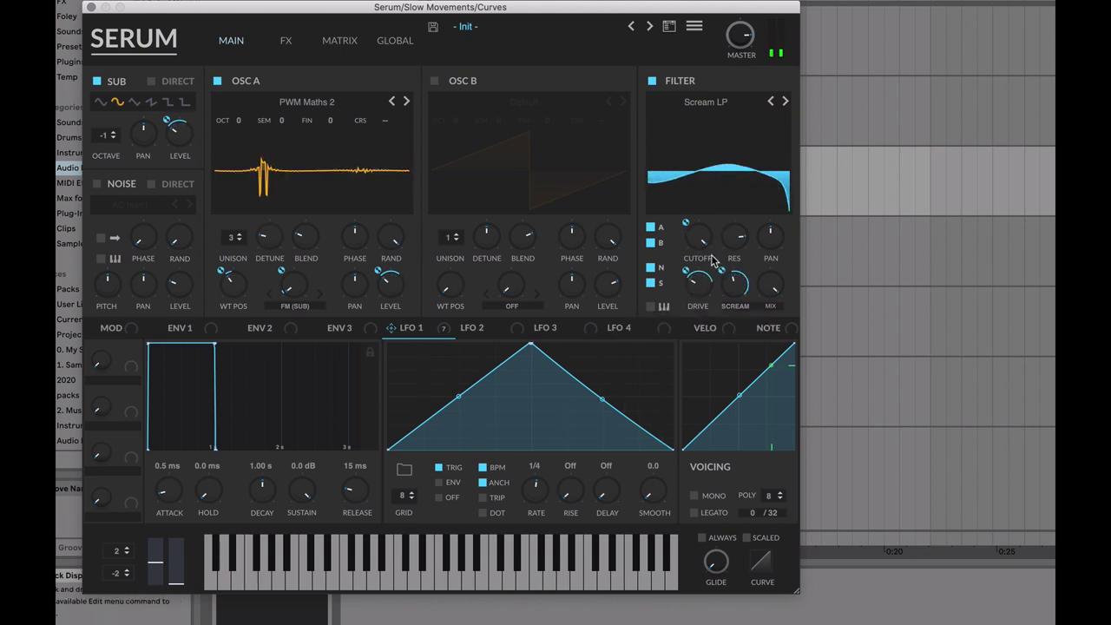
pyautogui.moveTo(687, 271); pyautogui.dragTo(734, 339)
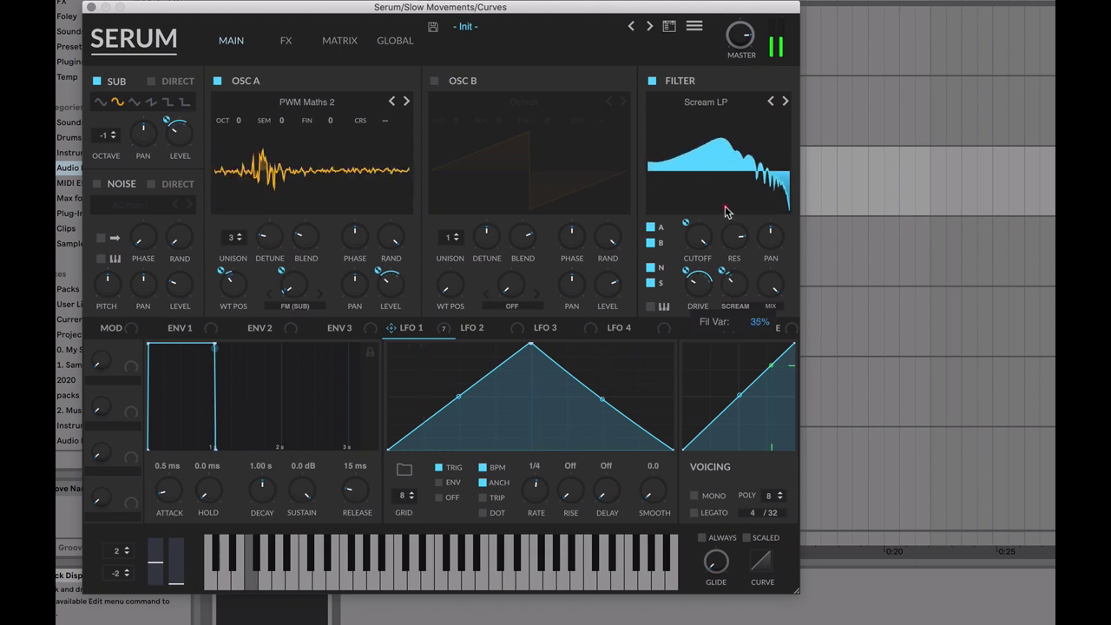
pyautogui.moveTo(683, 272)
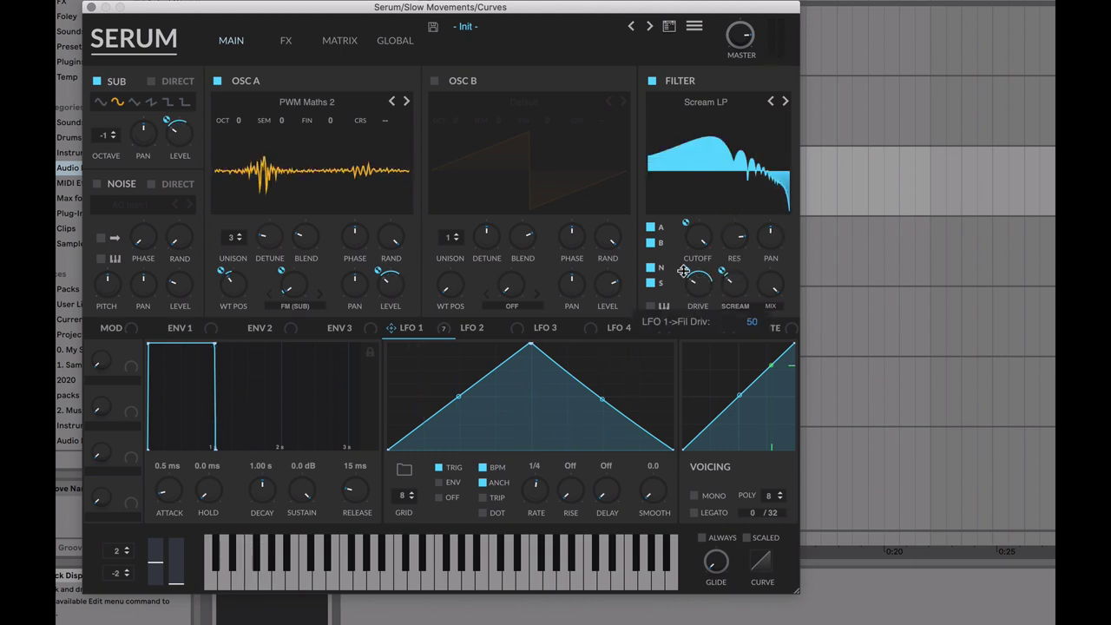
pyautogui.moveTo(699, 303)
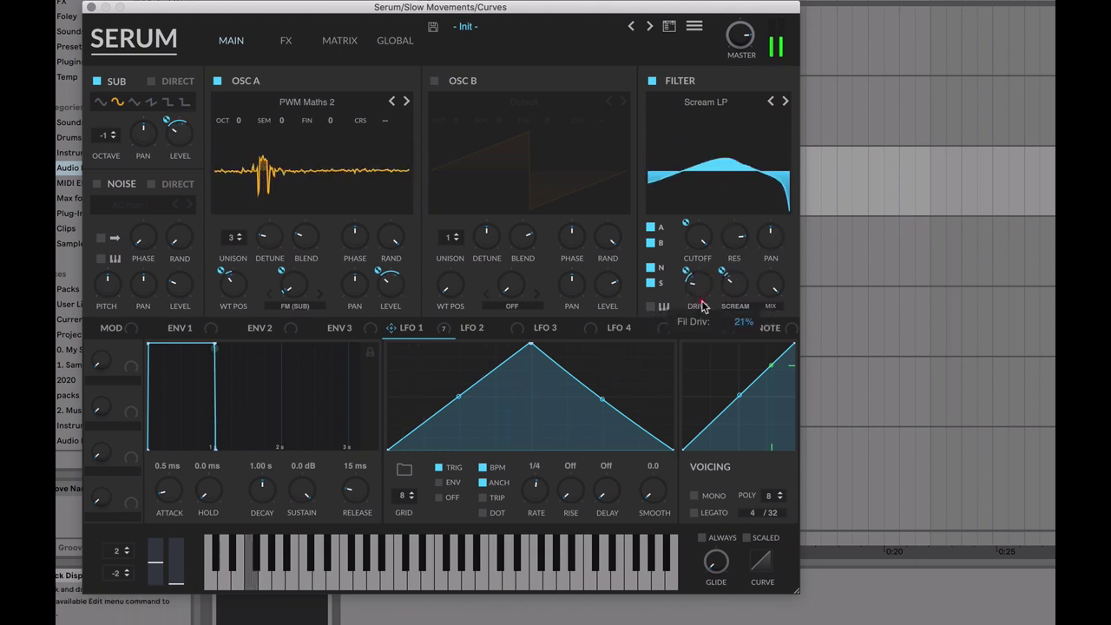
pyautogui.moveTo(703, 305); pyautogui.dragTo(703, 300)
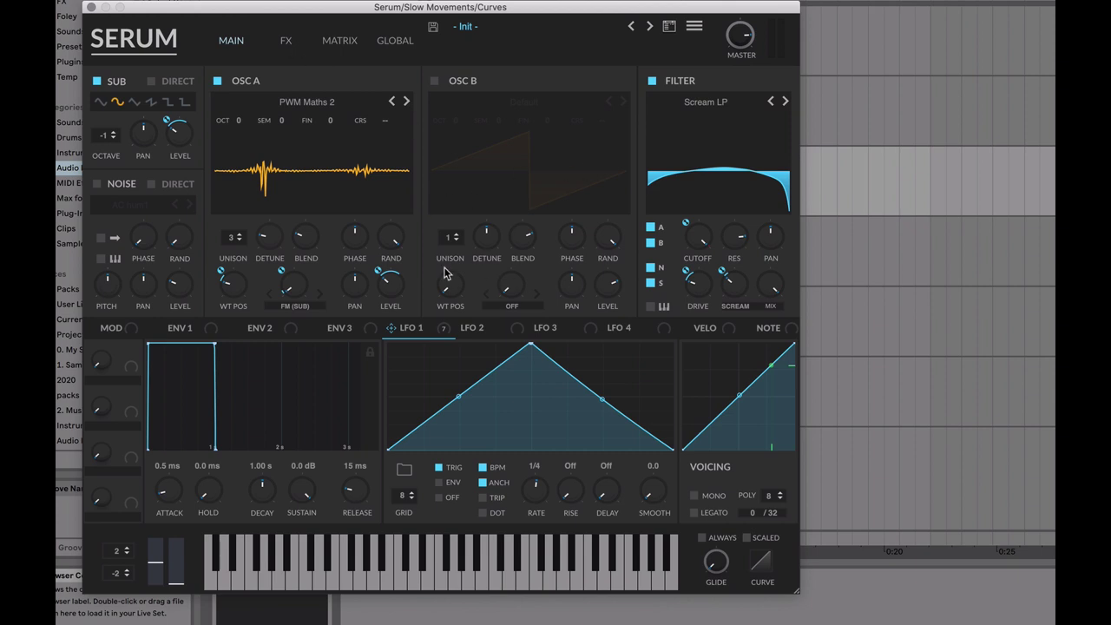
# Step: Bend the LFO 1 source curves in the modulation matrix for A WTPos, Sub Osc Level, A Vol and Fil Var
pyautogui.click(287, 39)
pyautogui.click(368, 35)
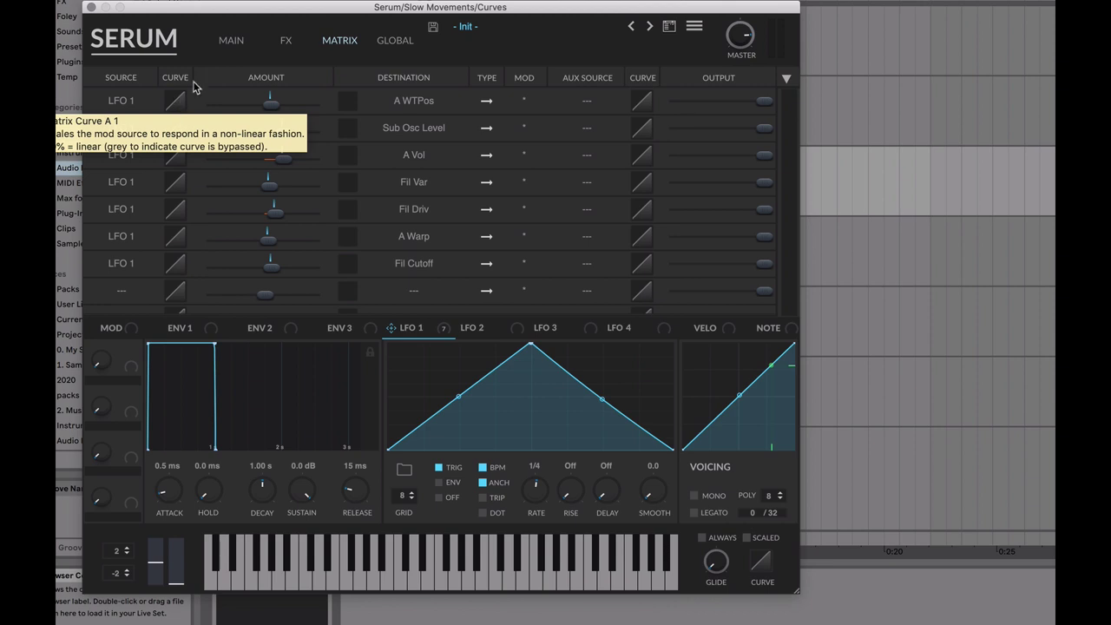
pyautogui.click(230, 40)
pyautogui.moveTo(222, 268)
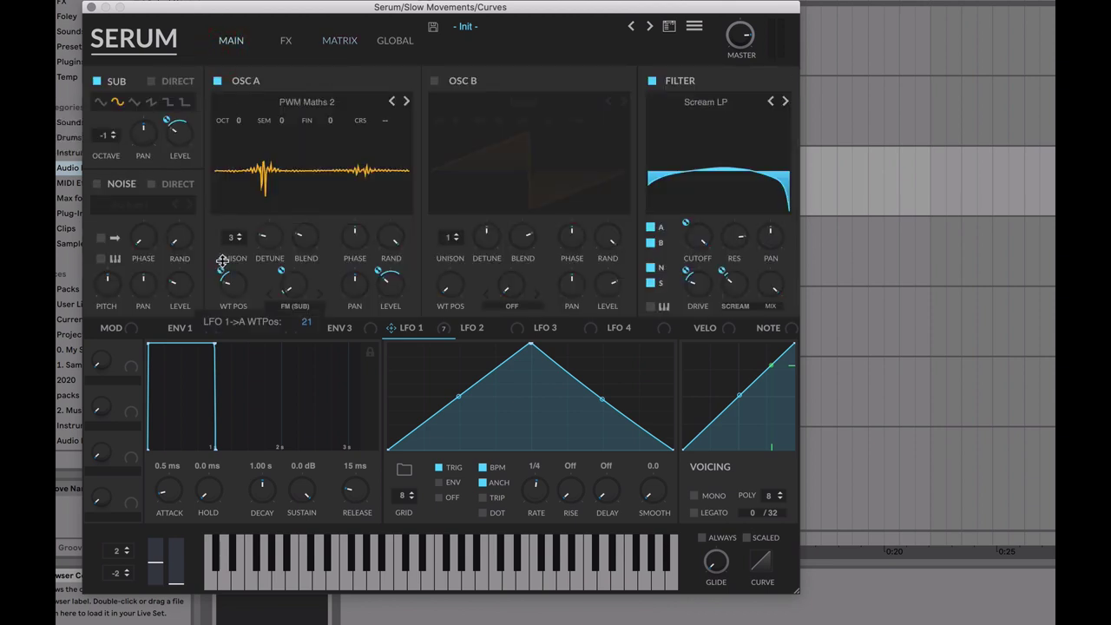
pyautogui.click(285, 41)
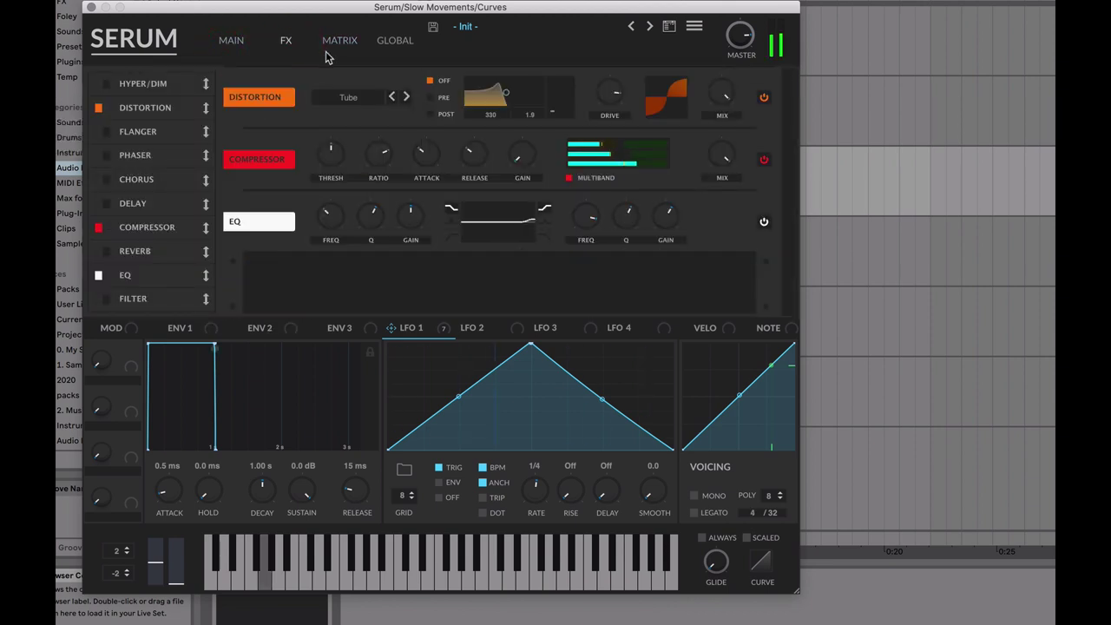
pyautogui.click(360, 41)
pyautogui.moveTo(178, 103); pyautogui.dragTo(163, 152)
pyautogui.click(181, 182)
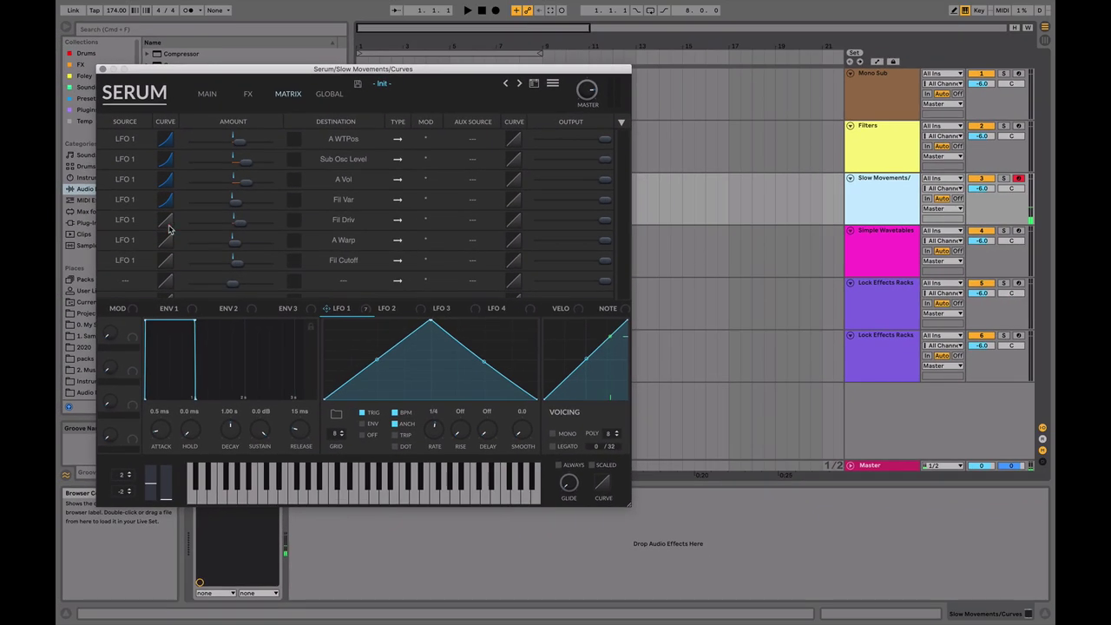
# Step: Close the Slow Movements/Curves track's Serum and open the Serum instance on the Simple Wavetables track
pyautogui.click(229, 44)
pyautogui.click(92, 12)
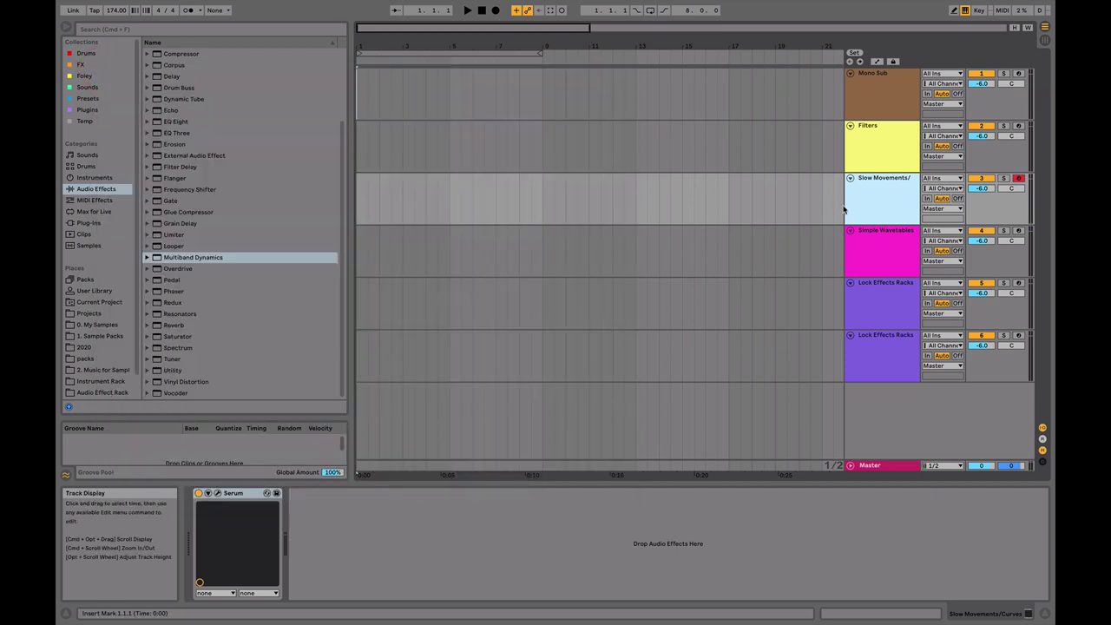
pyautogui.click(871, 246)
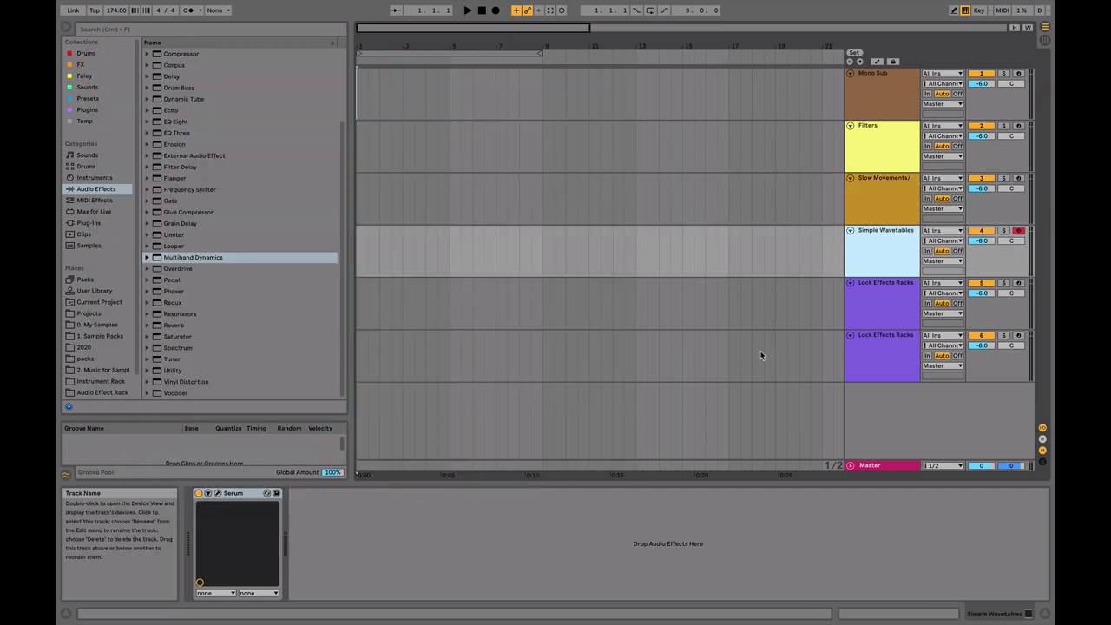
pyautogui.click(217, 493)
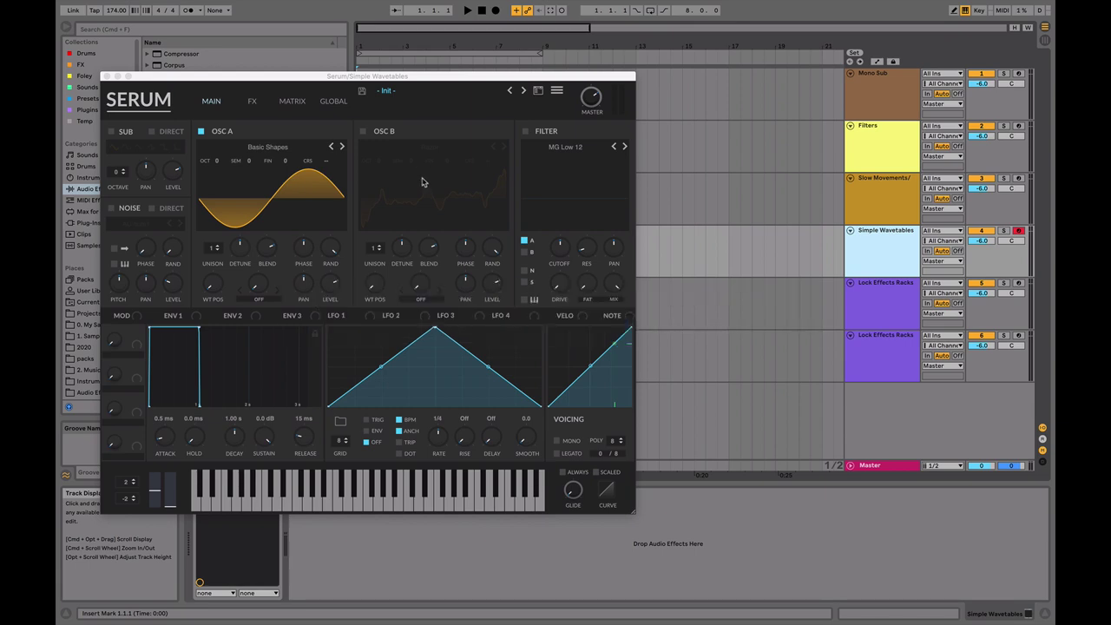
# Step: Turn on oscillator B and turn off oscillator A, choosing the Digital wavetable Razor for oscillator B
pyautogui.click(362, 131)
pyautogui.click(201, 131)
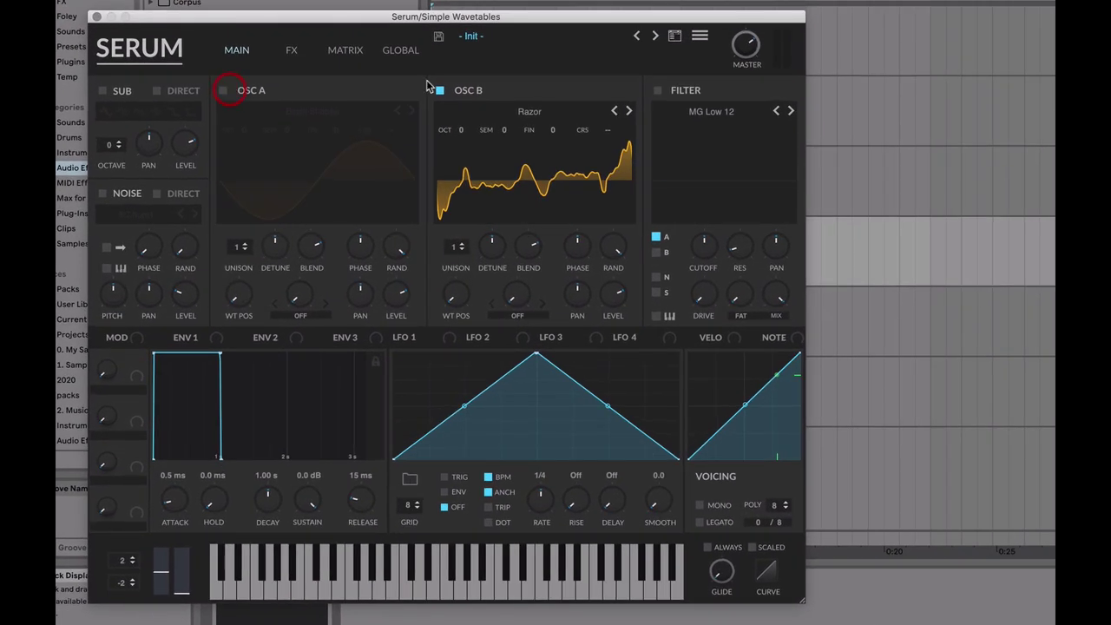
pyautogui.click(417, 144)
pyautogui.moveTo(541, 144)
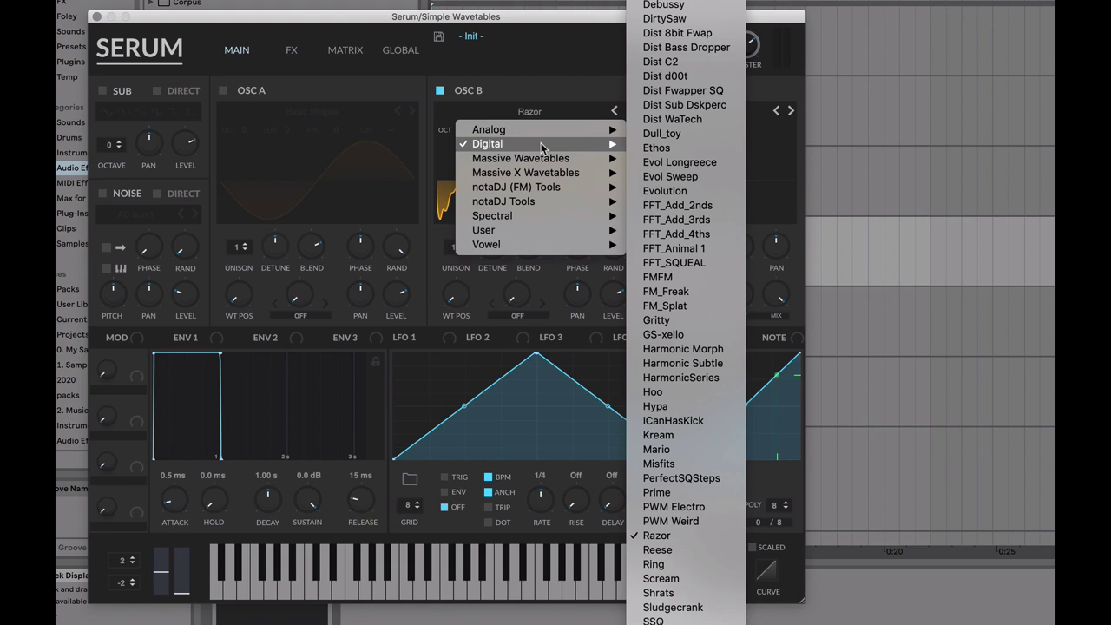
pyautogui.click(657, 535)
pyautogui.click(510, 17)
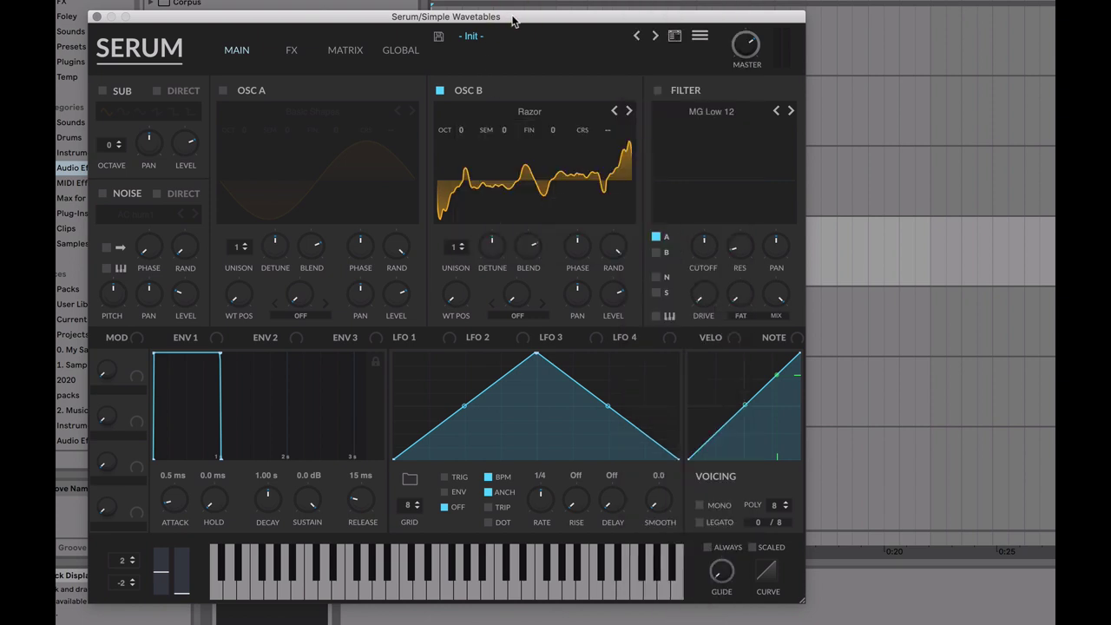
# Step: Sweep oscillator B's wavetable position through Razor, Reese and Ring, ending on Ring at its first position
pyautogui.moveTo(468, 298); pyautogui.dragTo(520, 305)
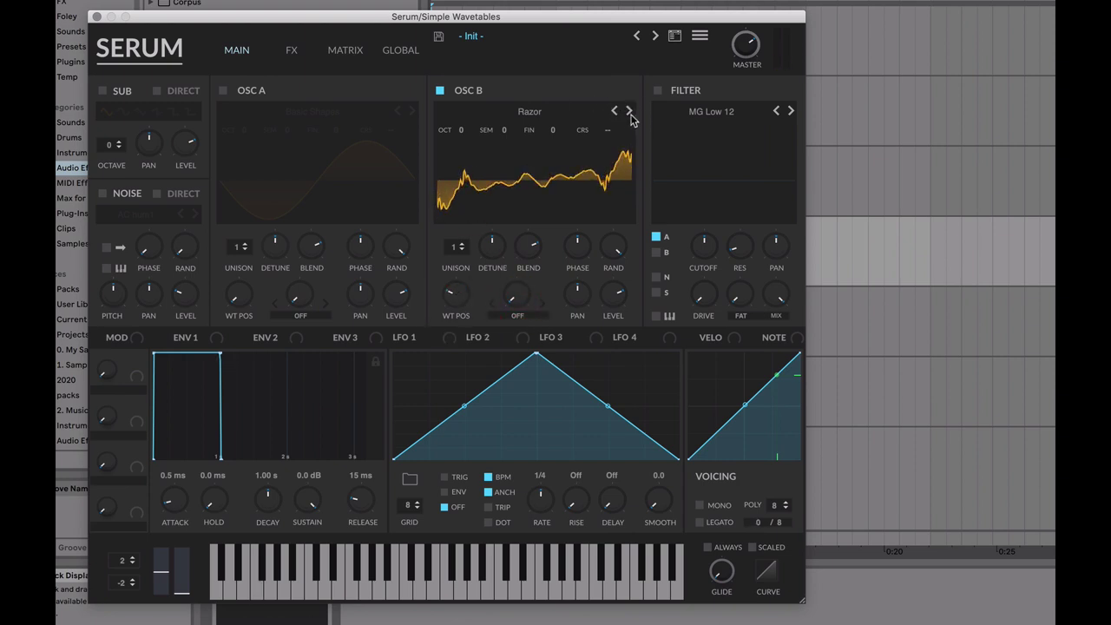
pyautogui.click(629, 111)
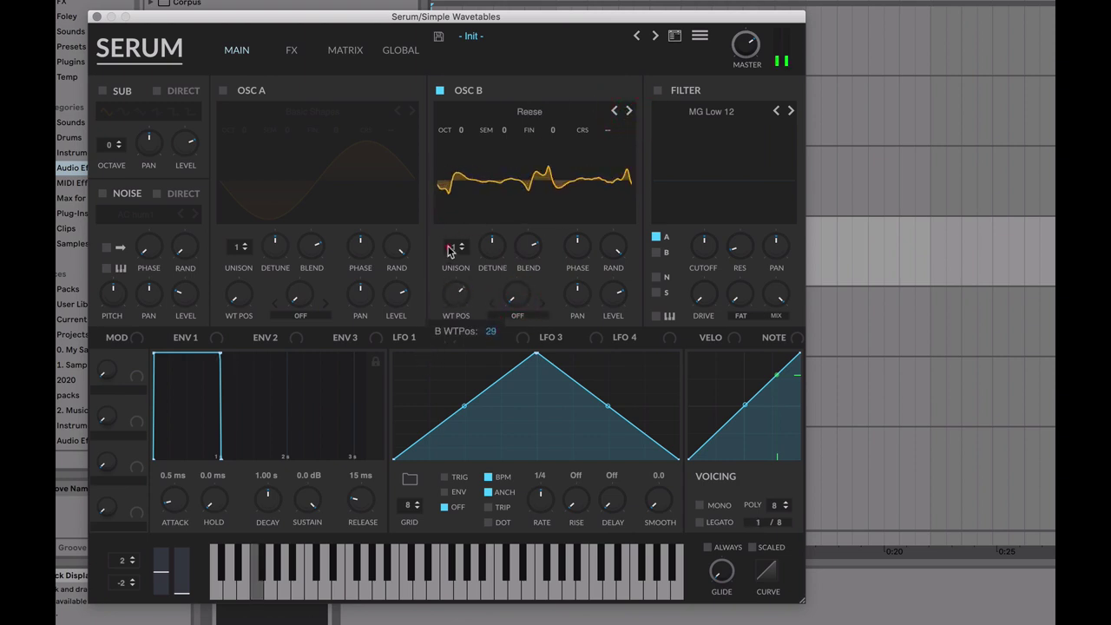
pyautogui.click(629, 111)
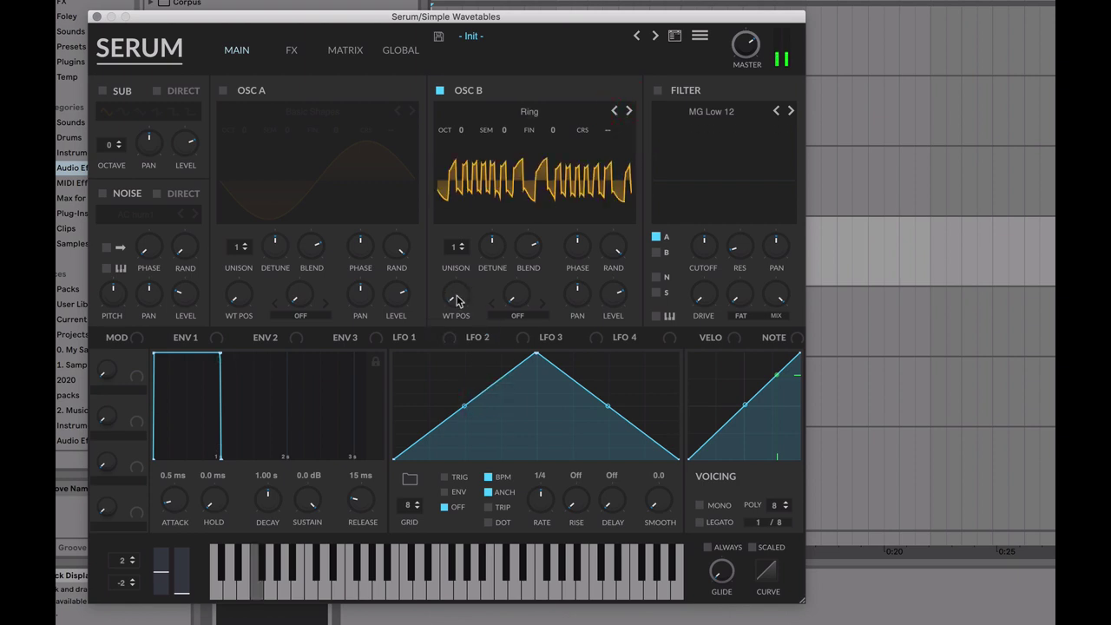
pyautogui.moveTo(457, 298); pyautogui.dragTo(462, 178)
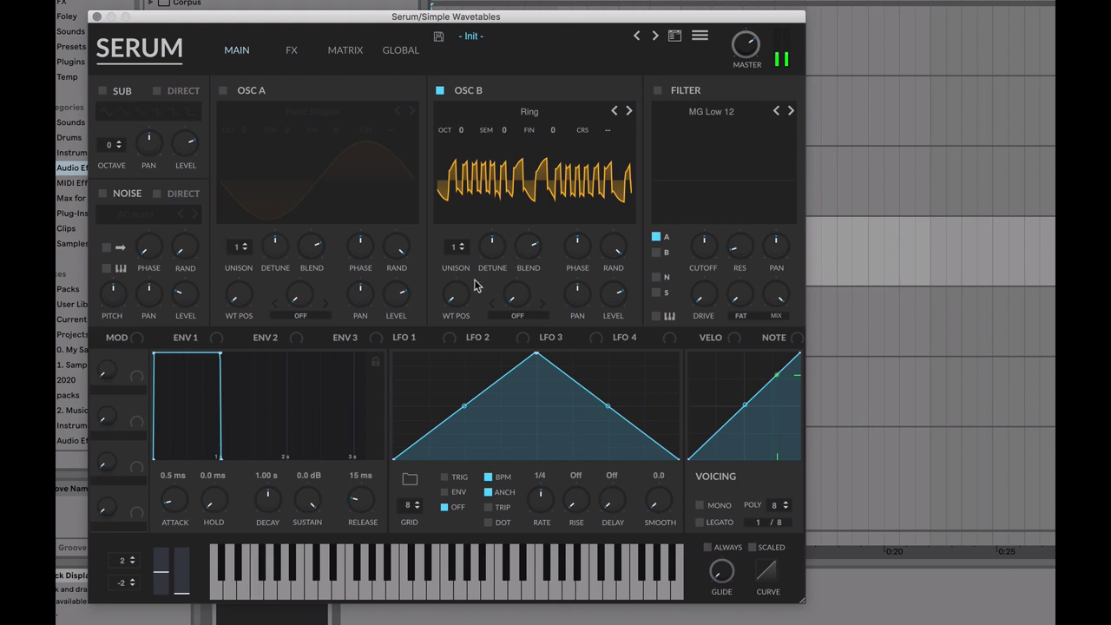
pyautogui.moveTo(456, 295); pyautogui.dragTo(509, 455)
pyautogui.click(302, 56)
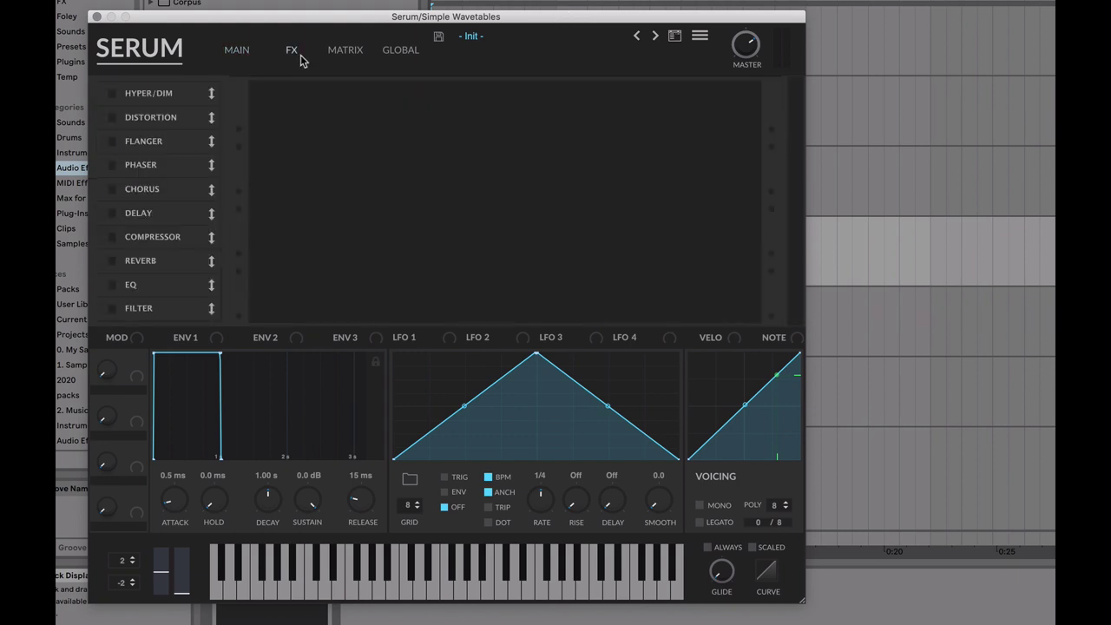
pyautogui.click(237, 54)
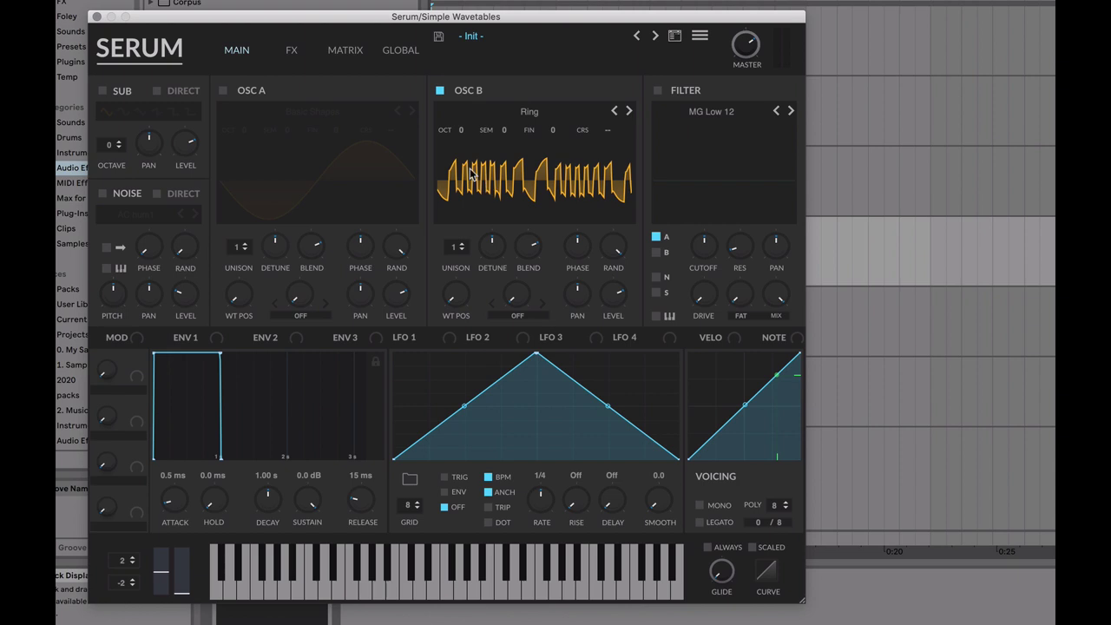
pyautogui.click(287, 54)
pyautogui.click(243, 54)
# Step: Swap oscillator B for oscillator A and sweep the Basic Shapes wavetable position from sine to square shapes and back to the sine
pyautogui.click(440, 91)
pyautogui.click(223, 91)
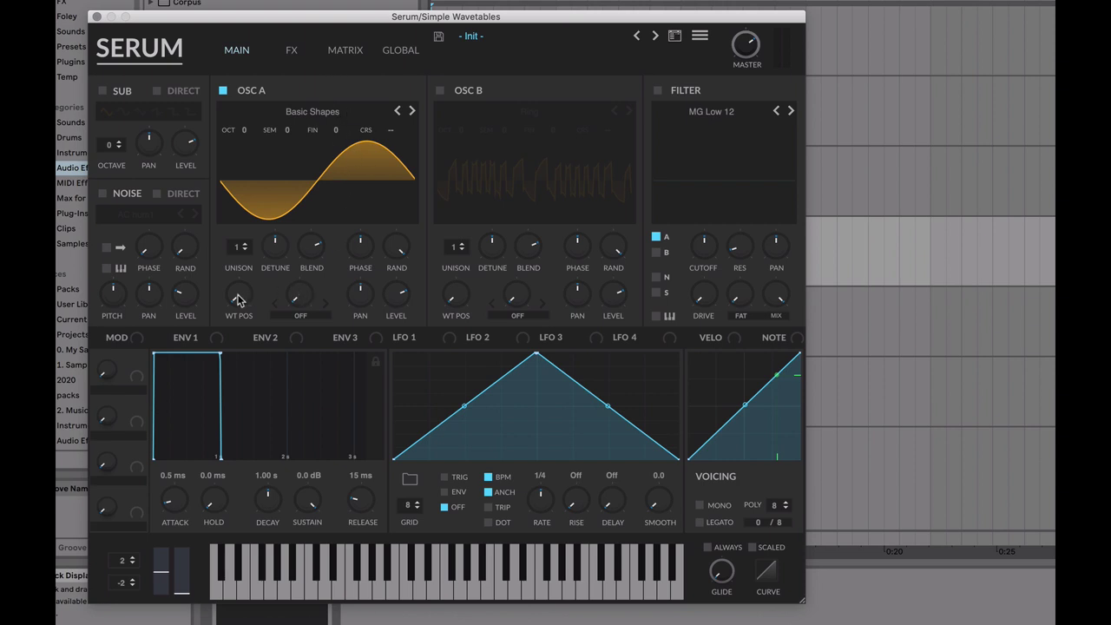
pyautogui.moveTo(238, 300); pyautogui.dragTo(242, 187)
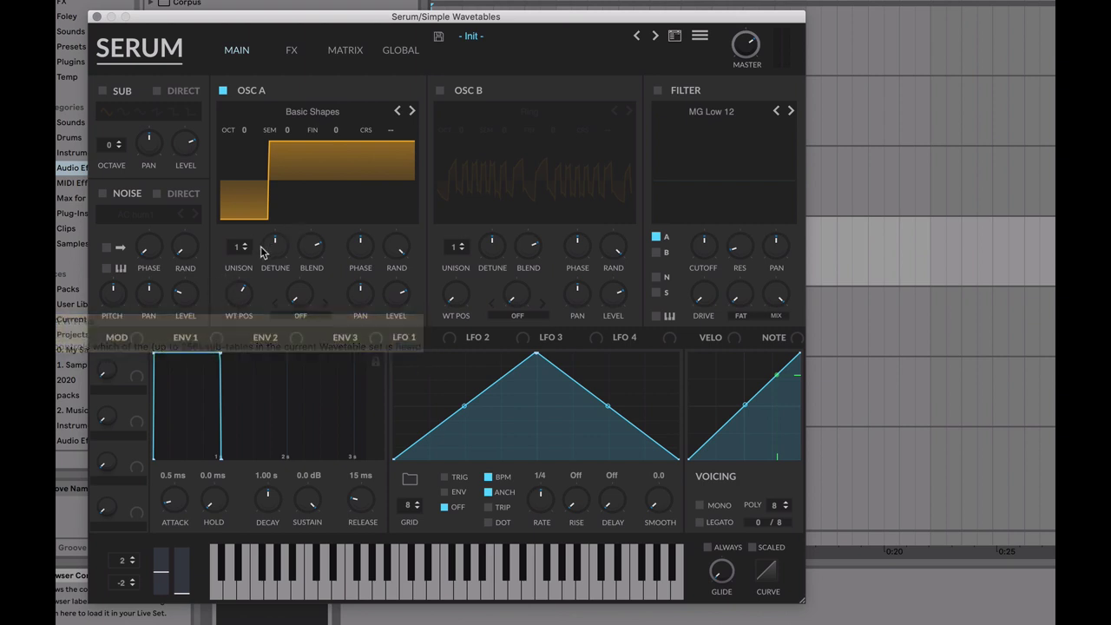
pyautogui.moveTo(241, 295)
pyautogui.moveTo(241, 295); pyautogui.dragTo(245, 460)
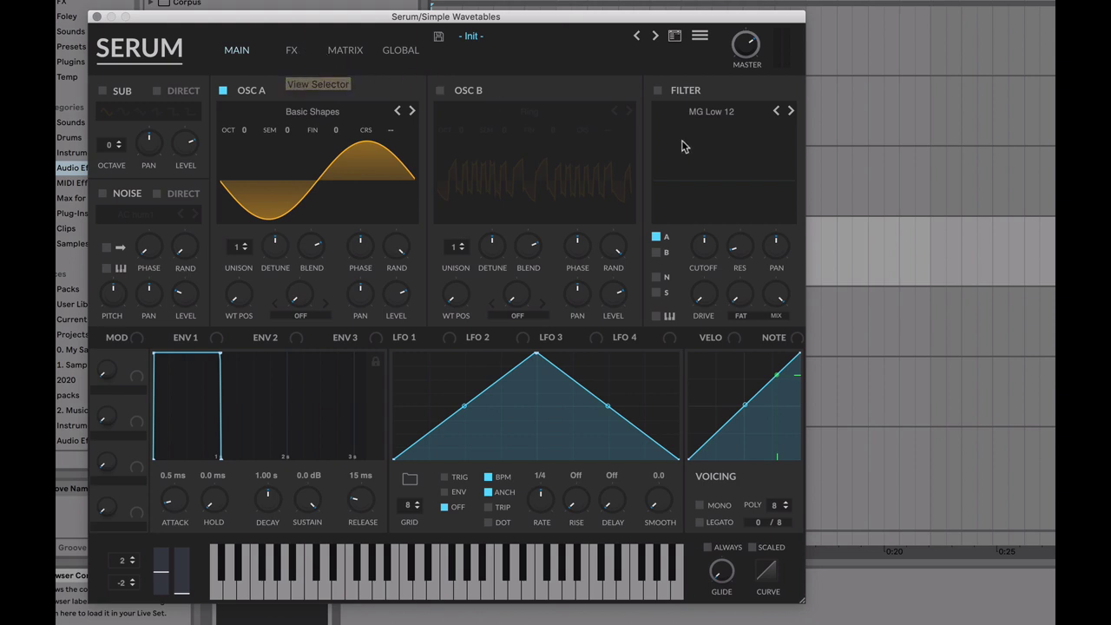
# Step: Add the Tube distortion effect to the Basic Shapes sine and raise its drive
pyautogui.click(292, 50)
pyautogui.click(104, 118)
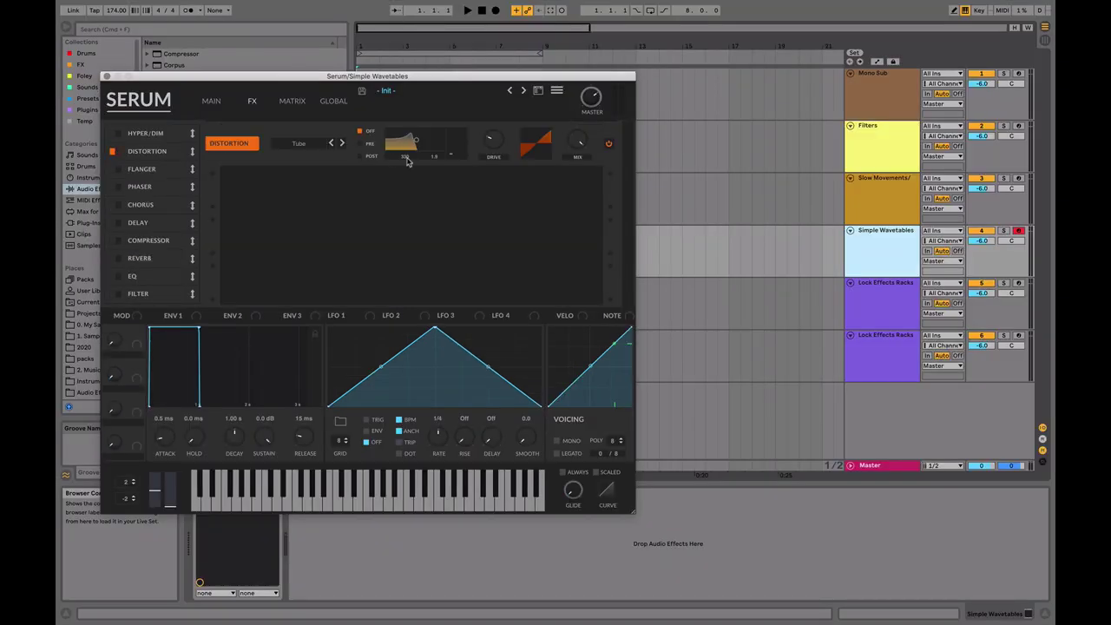
pyautogui.click(213, 102)
pyautogui.click(244, 103)
pyautogui.moveTo(497, 142)
pyautogui.scroll(3, 499, 131)
# Step: Add a flanger with minimum rate, reduced depth and mix, and more feedback, then try a phaser and remove it
pyautogui.click(114, 169)
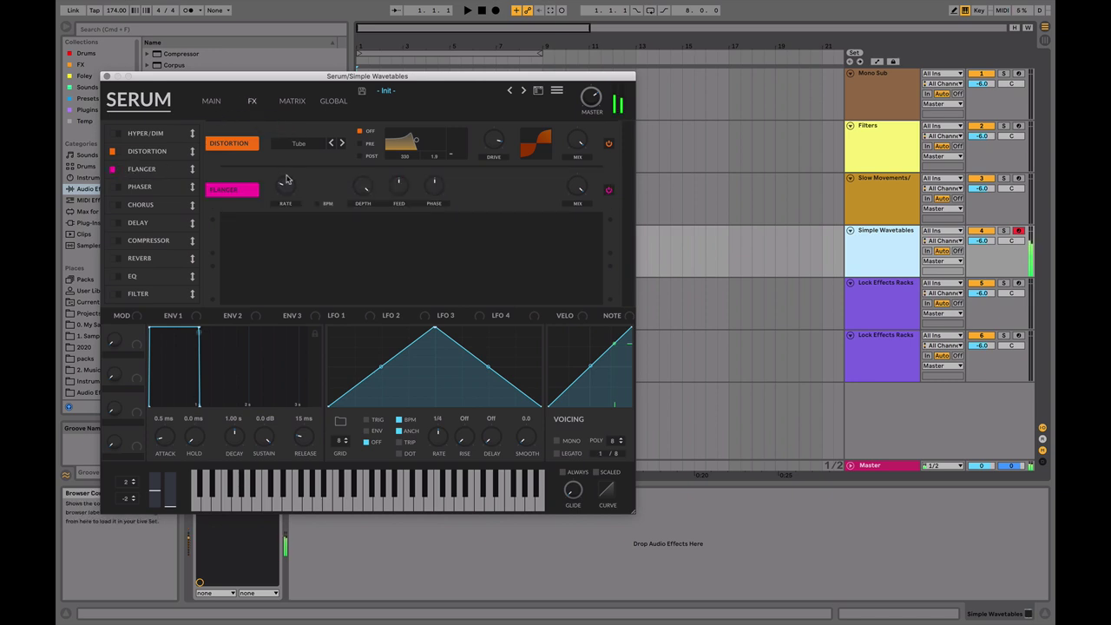
pyautogui.moveTo(285, 179)
pyautogui.mouseDown()
pyautogui.moveTo(292, 147)
pyautogui.moveTo(324, 155)
pyautogui.moveTo(291, 178)
pyautogui.mouseUp()
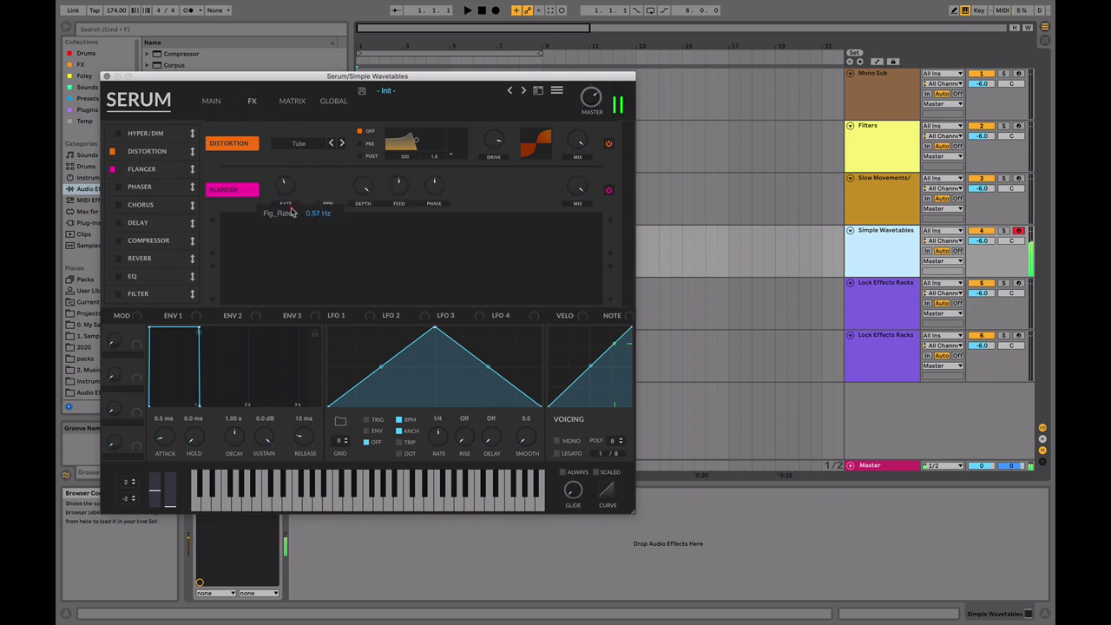
pyautogui.moveTo(370, 196)
pyautogui.moveTo(355, 186); pyautogui.dragTo(355, 223)
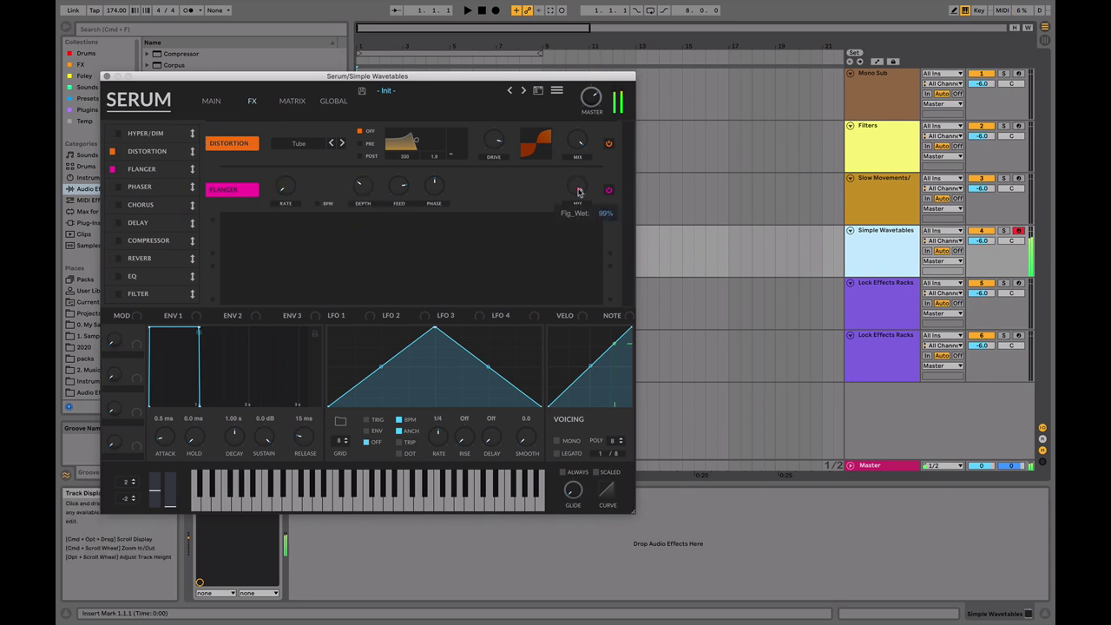
pyautogui.click(115, 187)
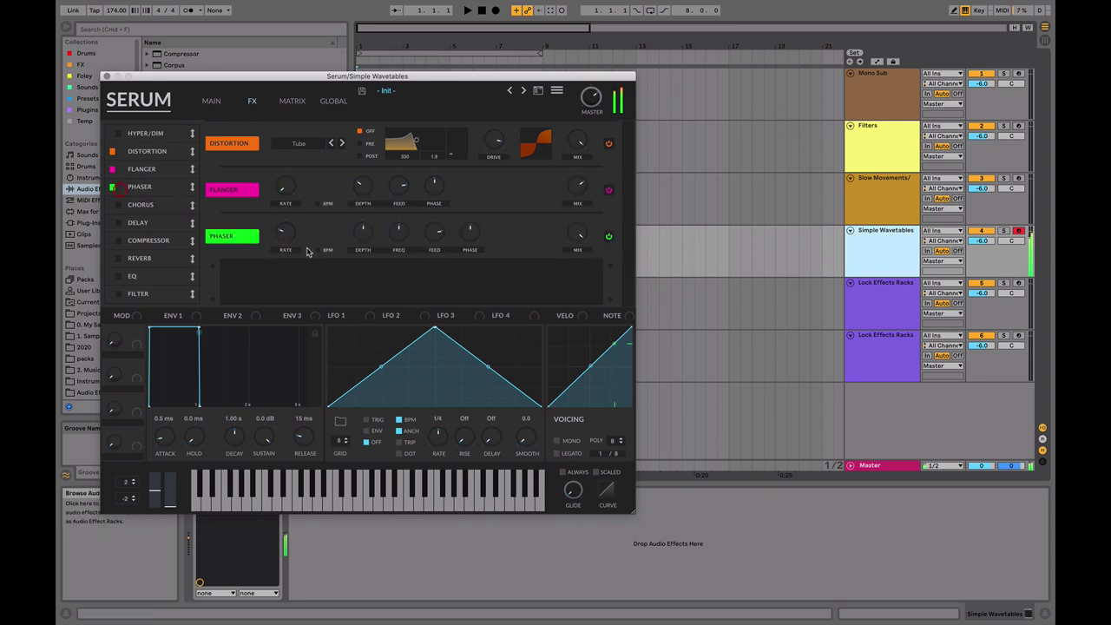
pyautogui.click(114, 187)
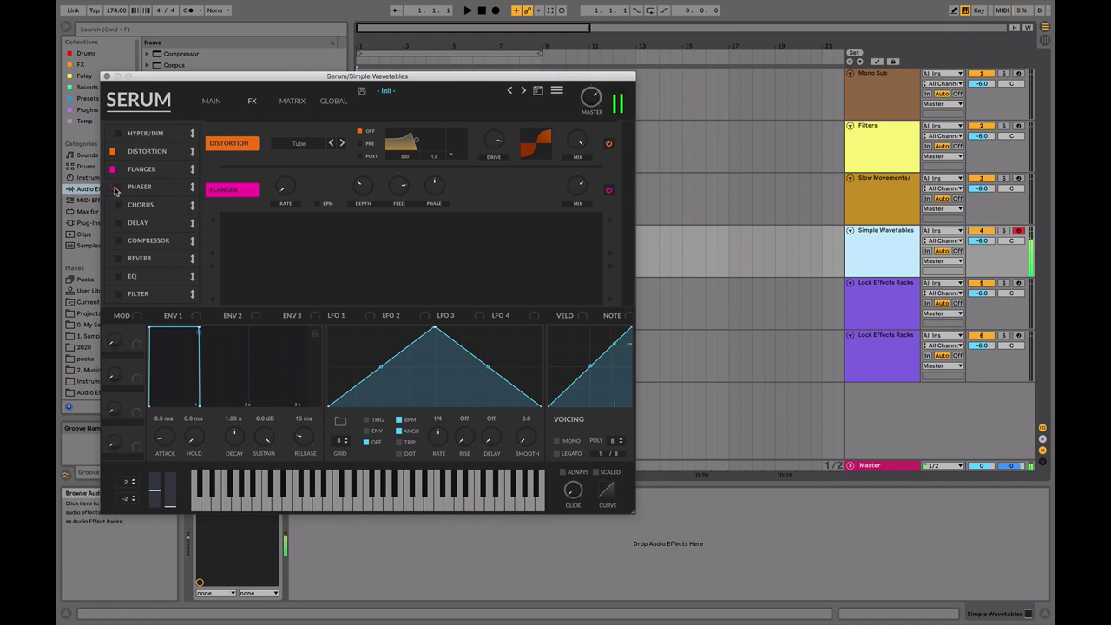
# Step: Add a multiband compressor with raised gain after the flanger and adjust the distortion drive
pyautogui.click(114, 240)
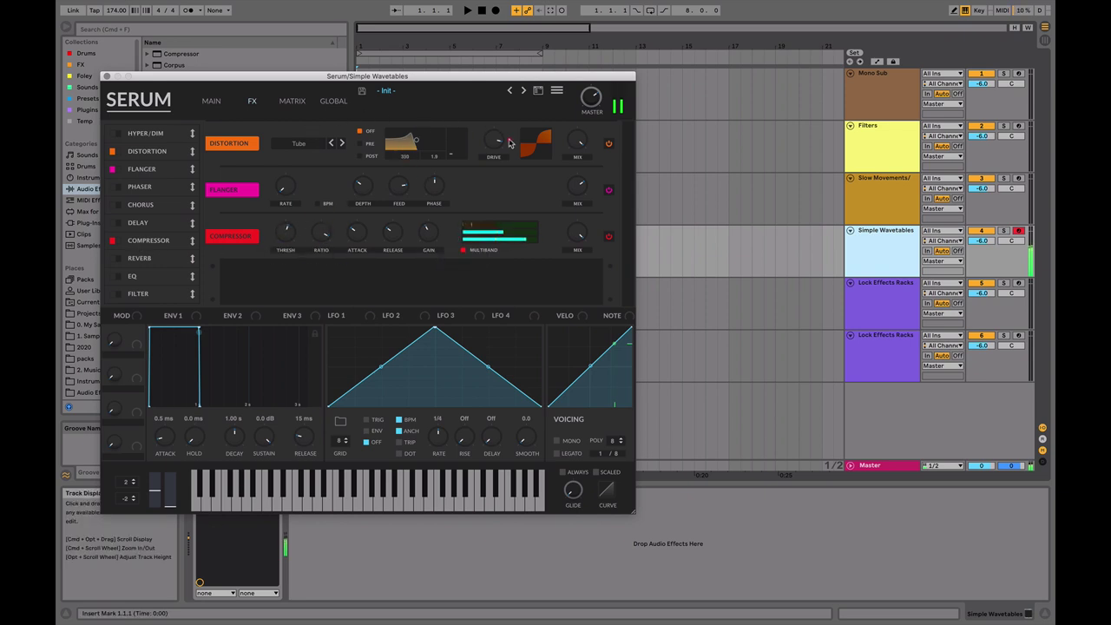
pyautogui.moveTo(497, 130); pyautogui.dragTo(498, 139)
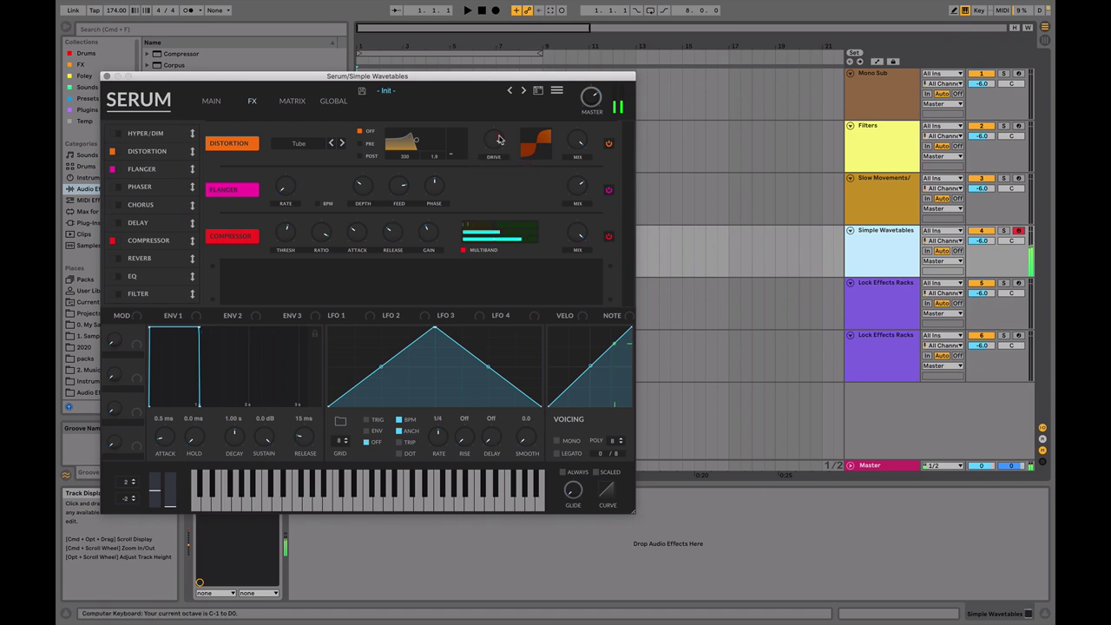
# Step: Add the Hyper/Dimension effect, set its Hyper rate to 77%, sweep the detune and enable Retrig, auditioning the bass in different octaves
pyautogui.press('x')
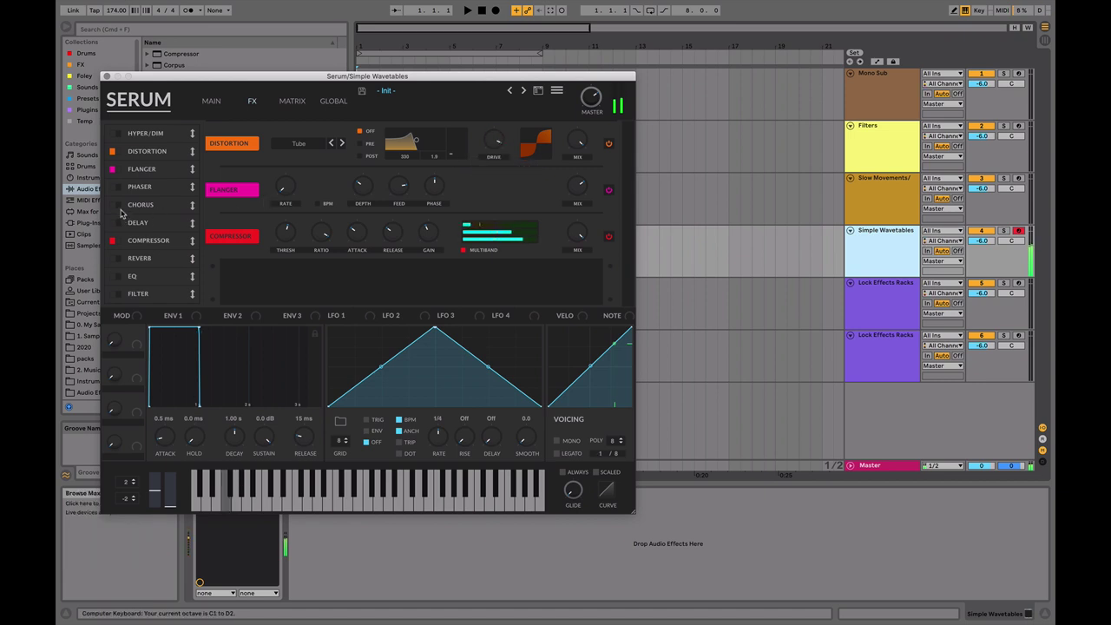
pyautogui.click(112, 133)
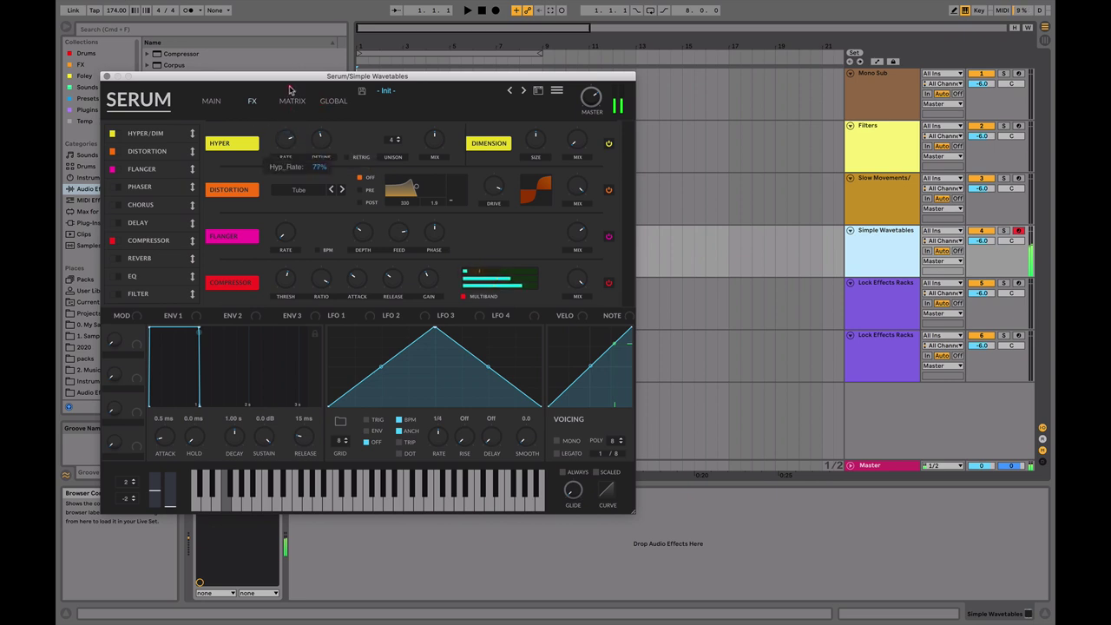
pyautogui.moveTo(319, 129); pyautogui.dragTo(320, 92)
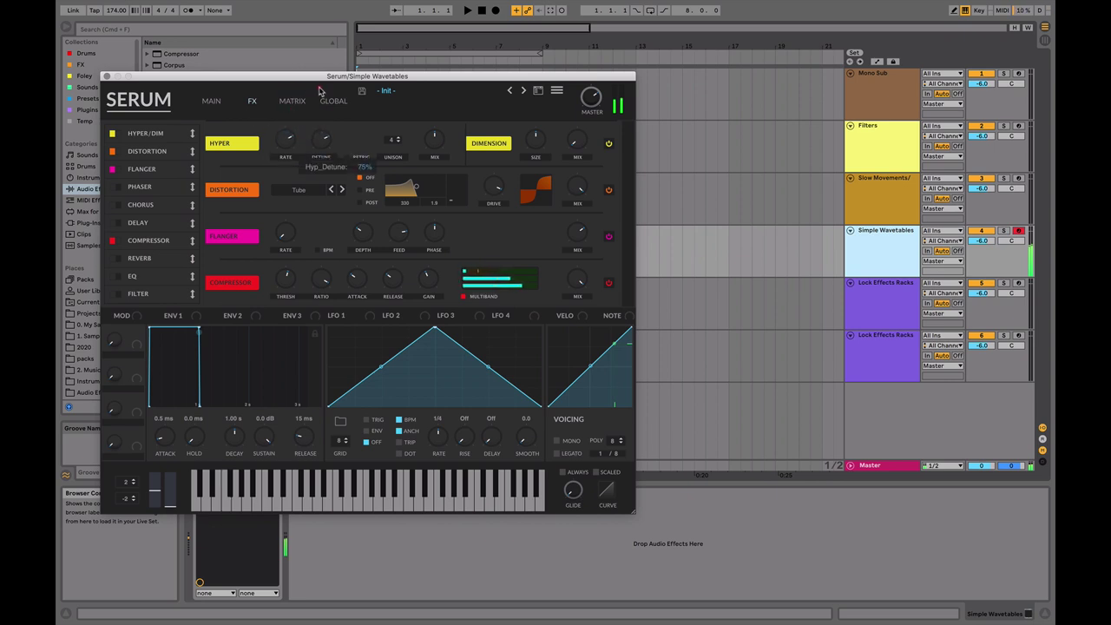
pyautogui.click(354, 155)
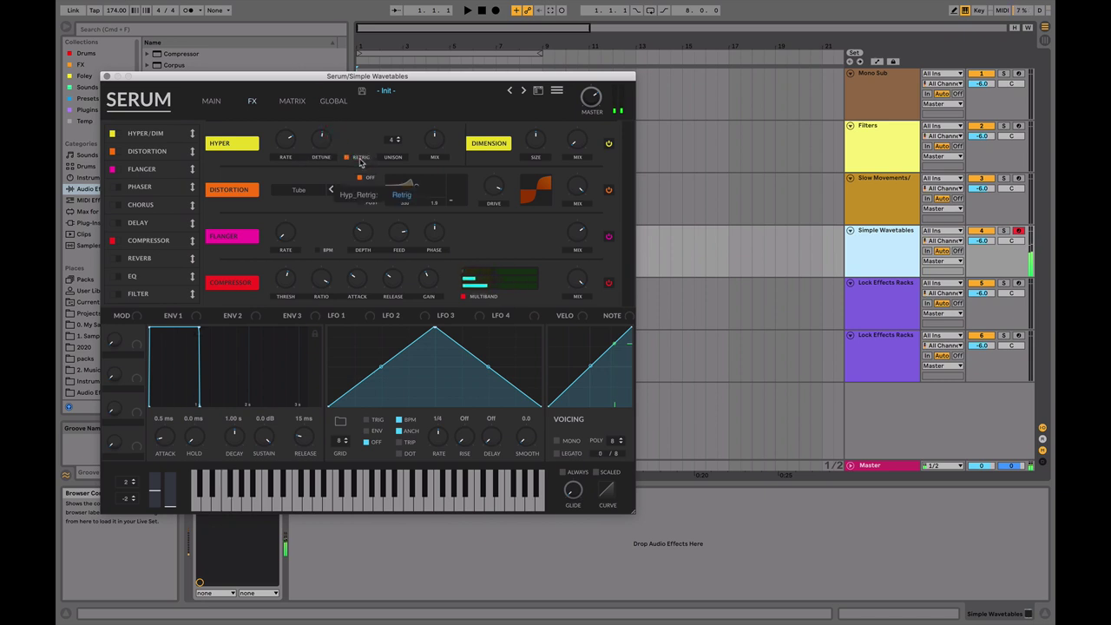
pyautogui.press('z')
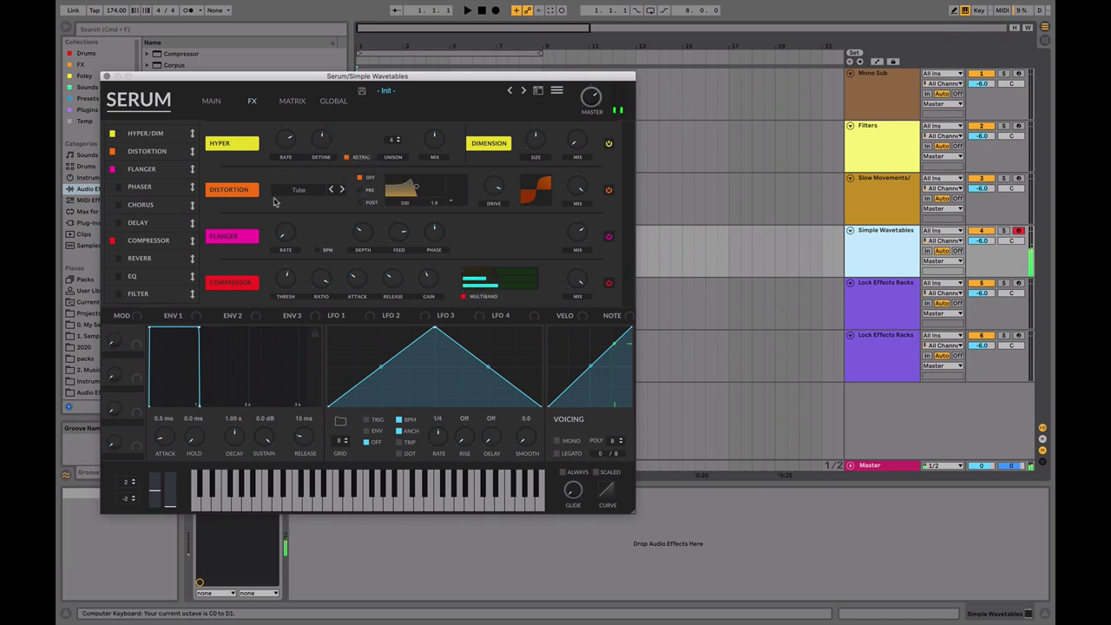
pyautogui.press('x')
# Step: Raise the flanger depth, and add a Dist.Comb 1 LP filter effect before the distortion with raised cutoff, resonance and comb frequency
pyautogui.click(112, 294)
pyautogui.moveTo(362, 243); pyautogui.dragTo(364, 266)
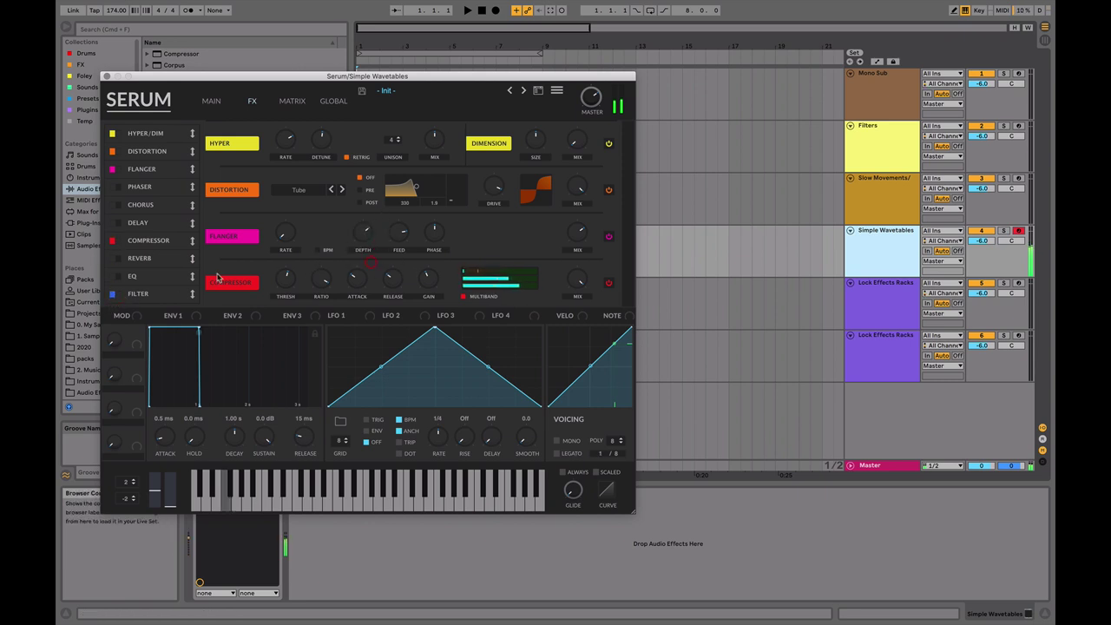
pyautogui.moveTo(191, 295); pyautogui.dragTo(191, 151)
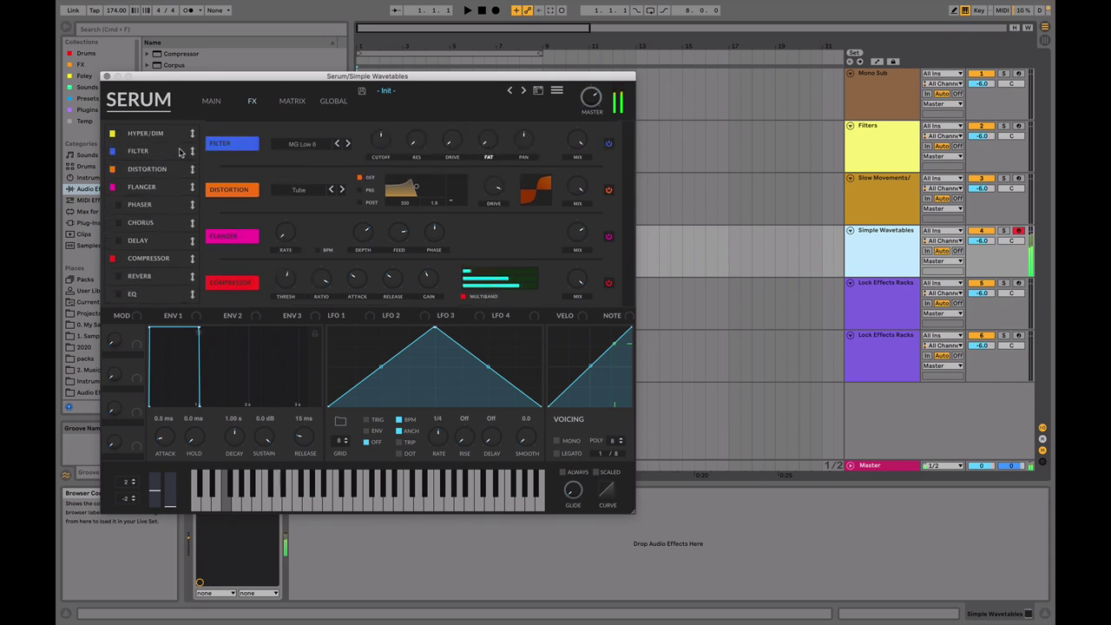
pyautogui.click(325, 144)
pyautogui.moveTo(326, 190)
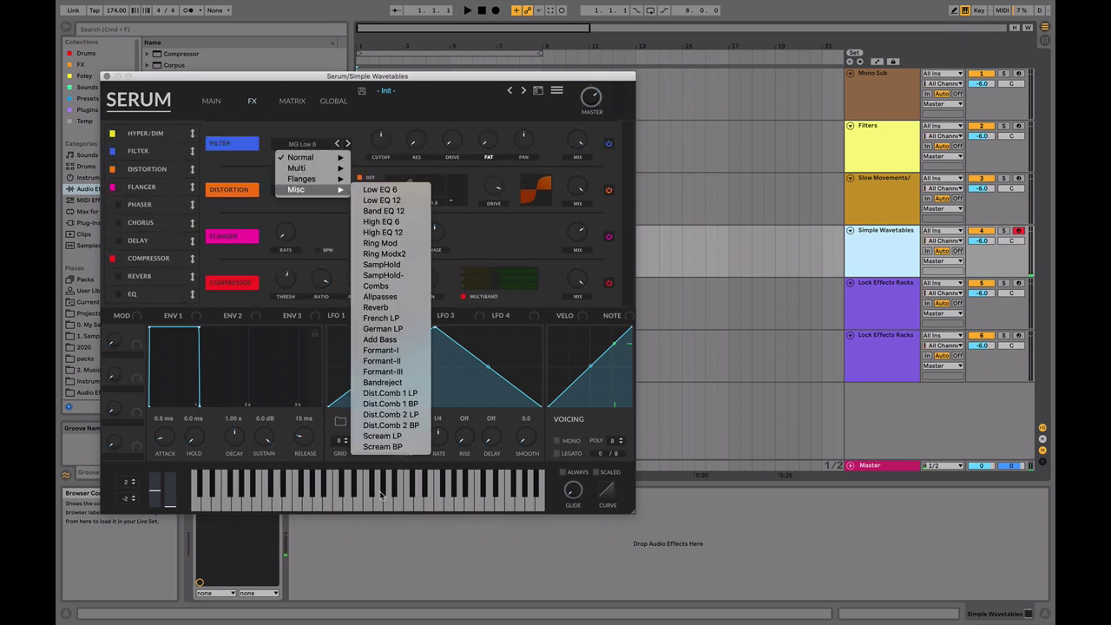
pyautogui.click(405, 395)
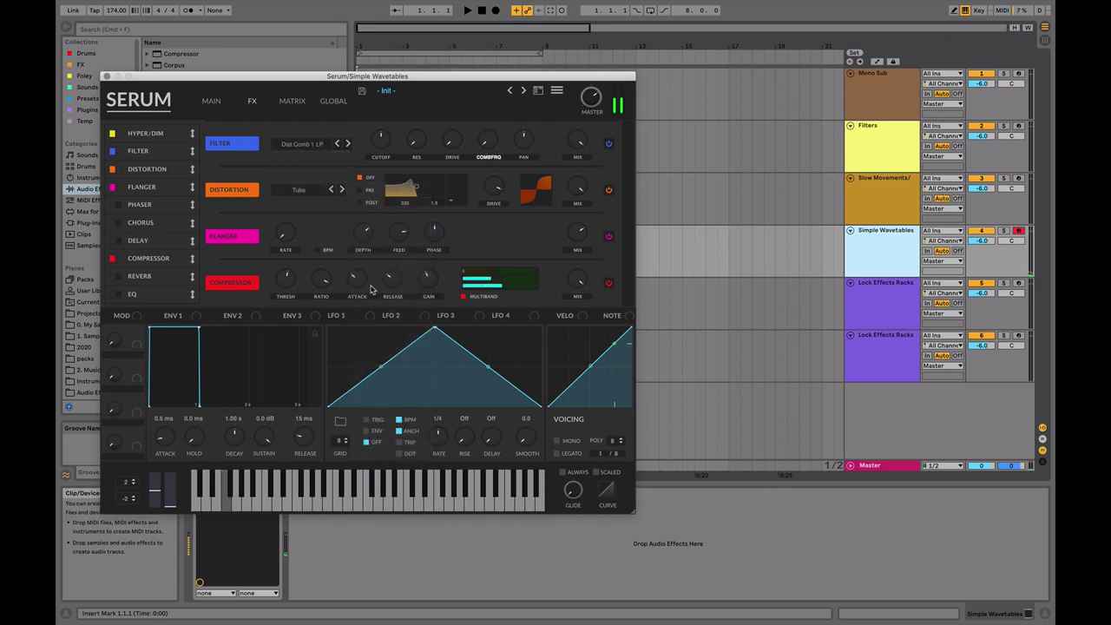
pyautogui.moveTo(483, 137)
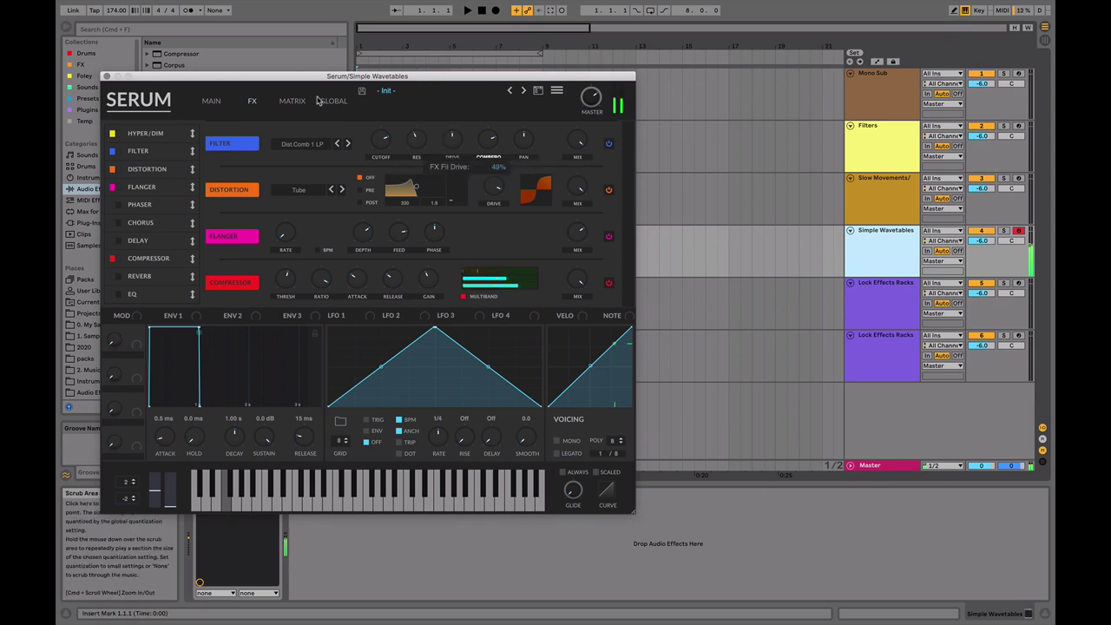
# Step: Enable the MG Low 12 filter on oscillator A with more drive, and readjust the comb filter effect's cutoff, resonance, drive and comb frequency
pyautogui.click(210, 100)
pyautogui.click(526, 131)
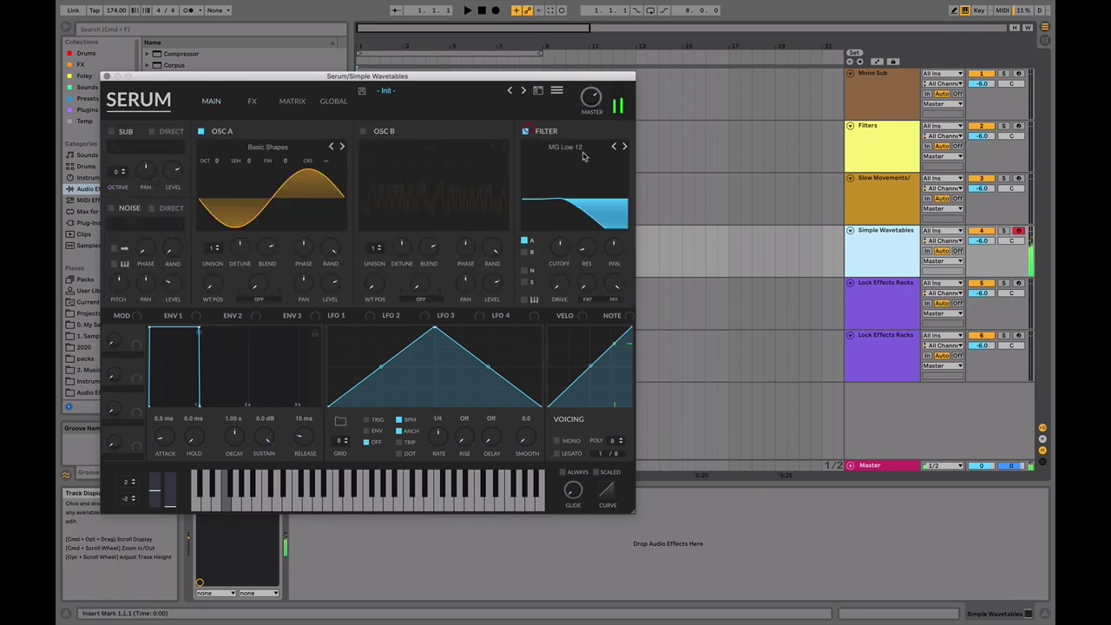
pyautogui.moveTo(567, 287); pyautogui.dragTo(563, 211)
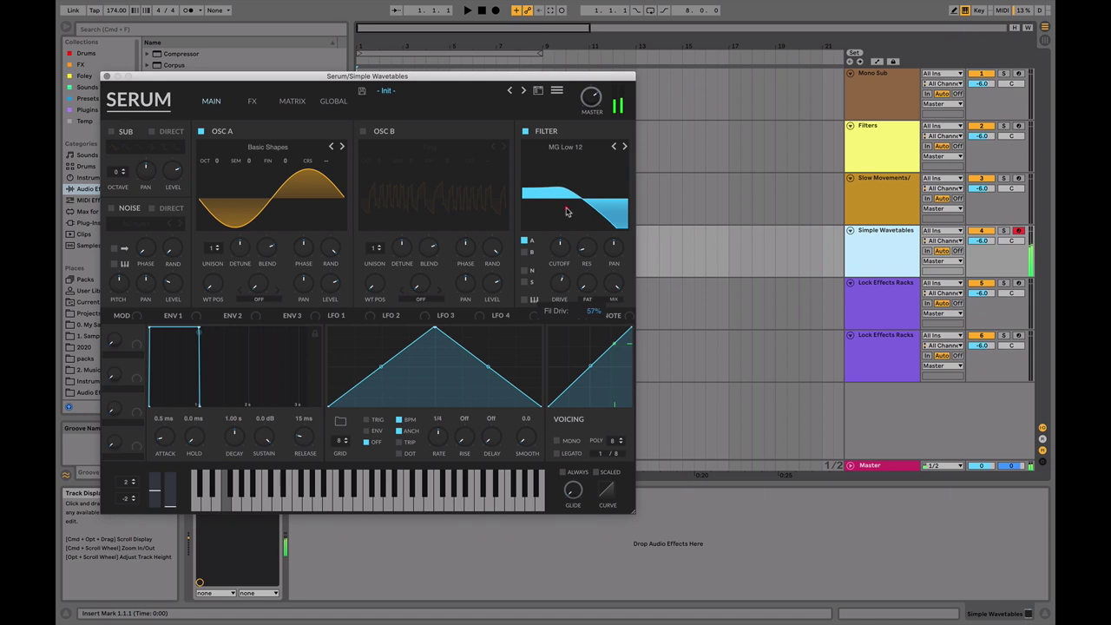
pyautogui.click(253, 103)
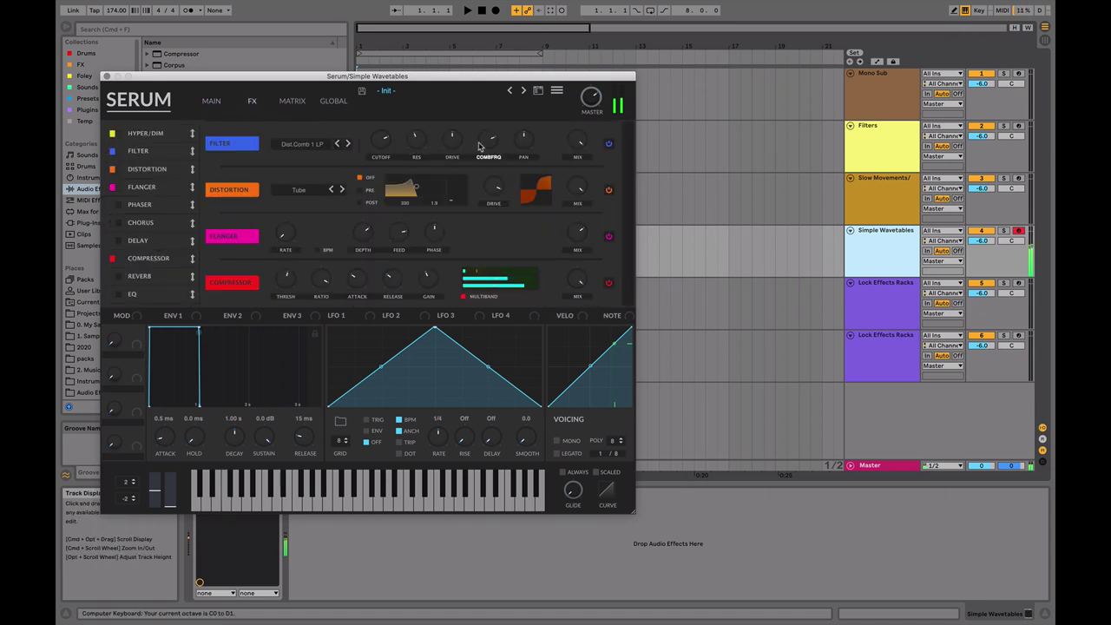
pyautogui.moveTo(495, 130)
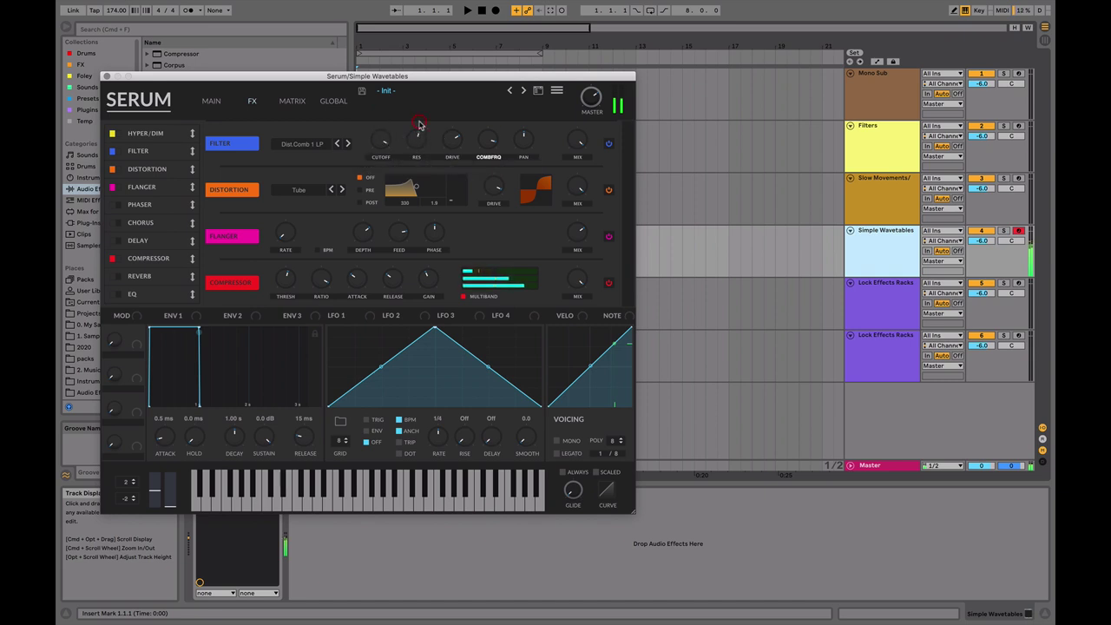
pyautogui.moveTo(491, 161)
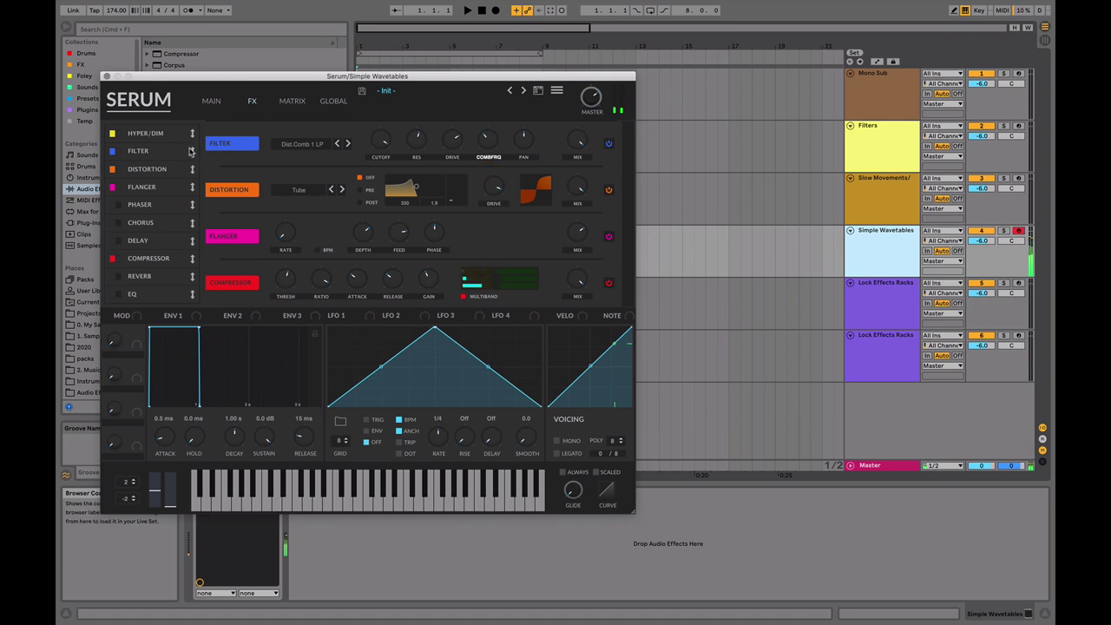
# Step: Place the filter effect after the distortion, switch it to Dist.Comb 2 LP, and sweep its cutoff, resonance and drive
pyautogui.moveTo(191, 151); pyautogui.dragTo(191, 169)
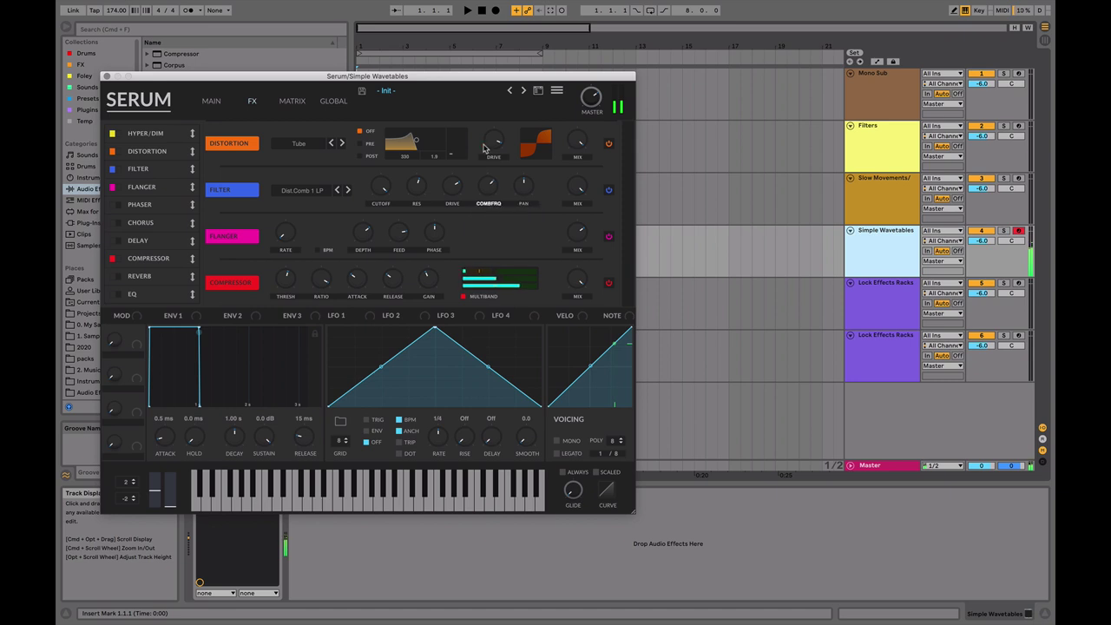
pyautogui.click(347, 190)
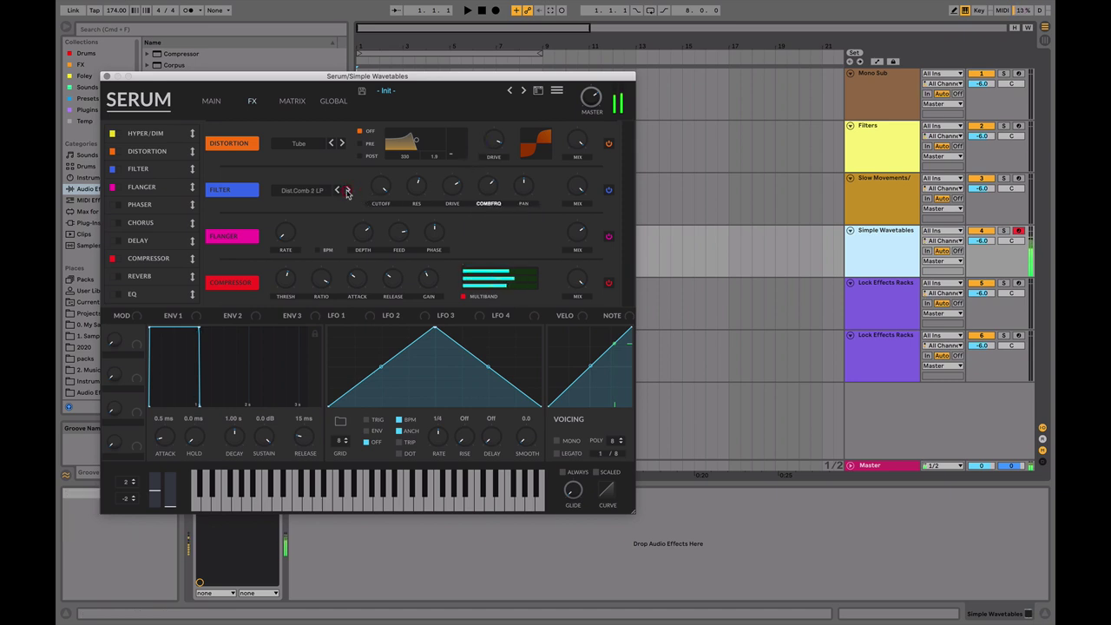
pyautogui.moveTo(491, 191)
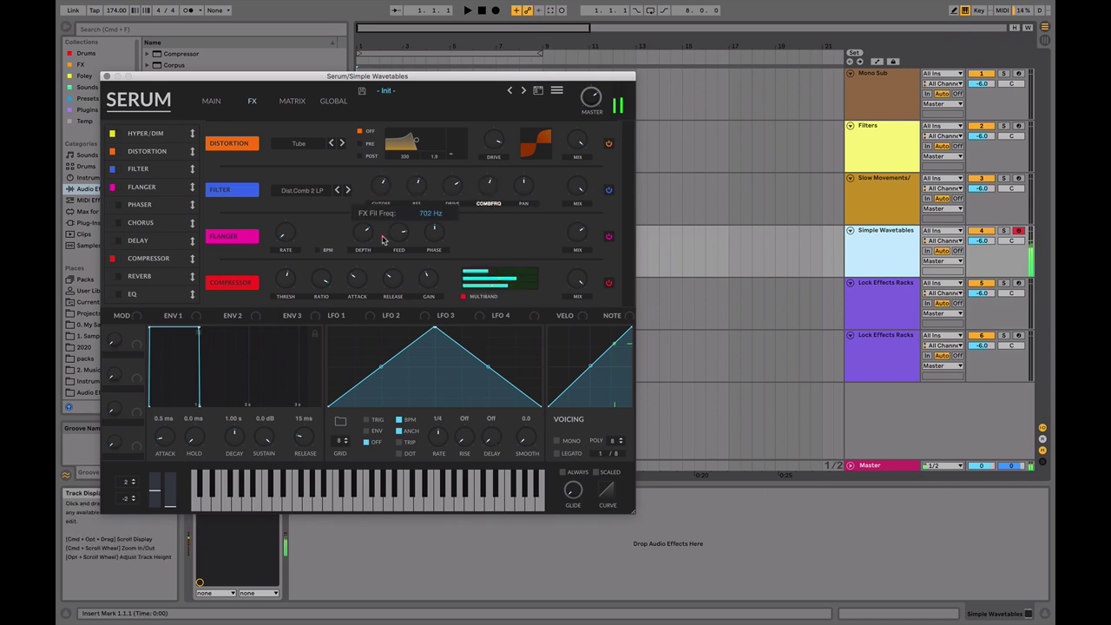
pyautogui.moveTo(425, 192); pyautogui.dragTo(462, 201)
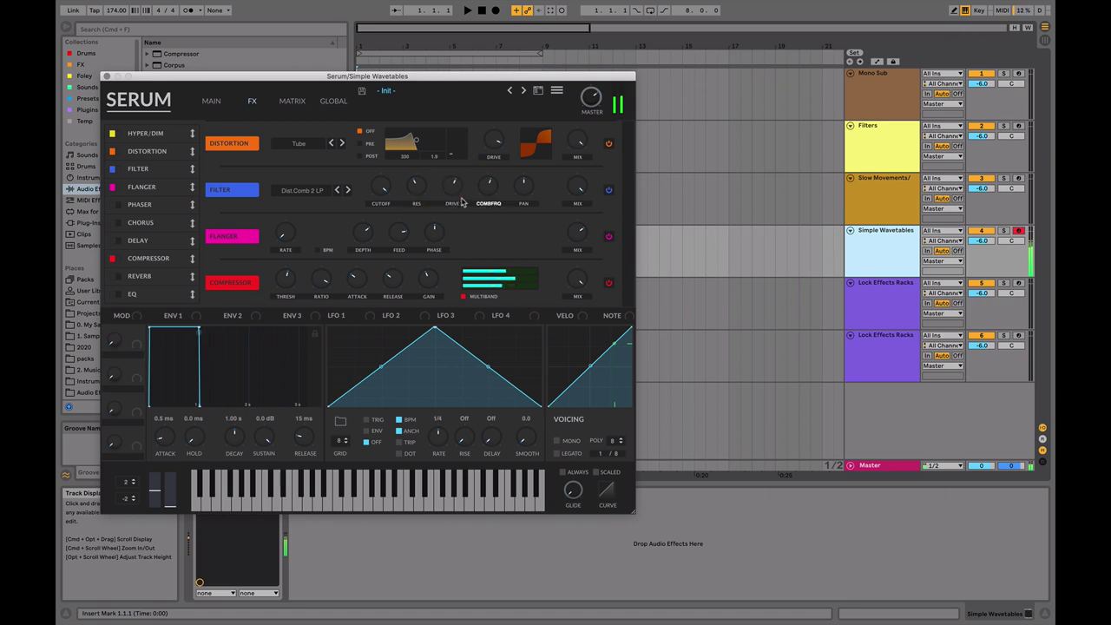
# Step: Set oscillator A to 7 unison voices with reduced detune and blend, and add an EQ at the end of the effects chain
pyautogui.click(211, 101)
pyautogui.click(216, 248)
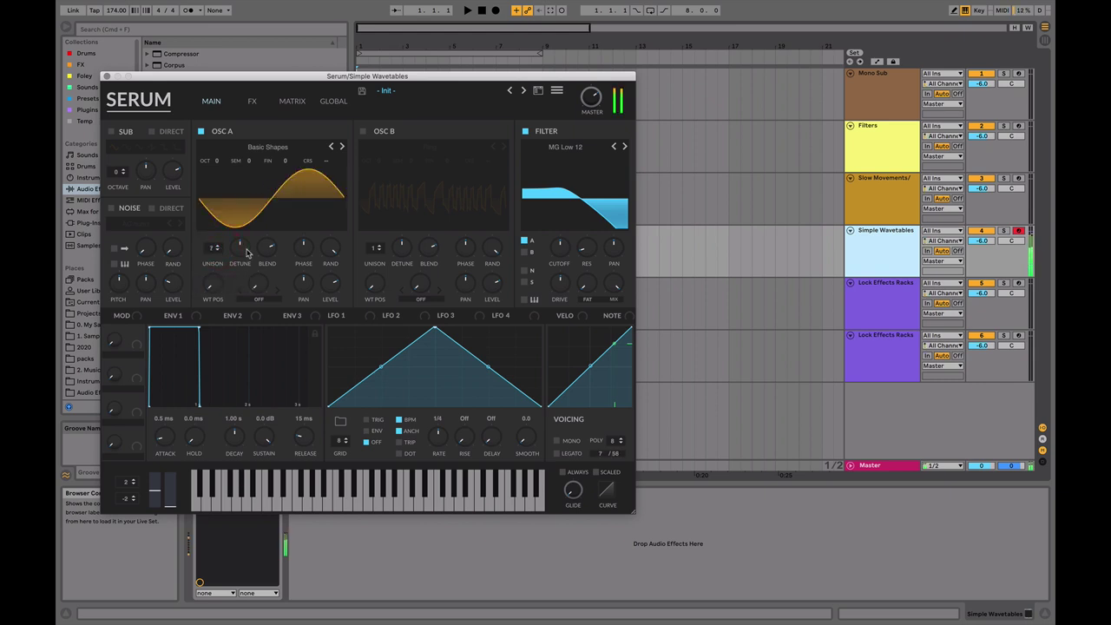
pyautogui.moveTo(249, 254); pyautogui.dragTo(272, 245)
pyautogui.click(251, 100)
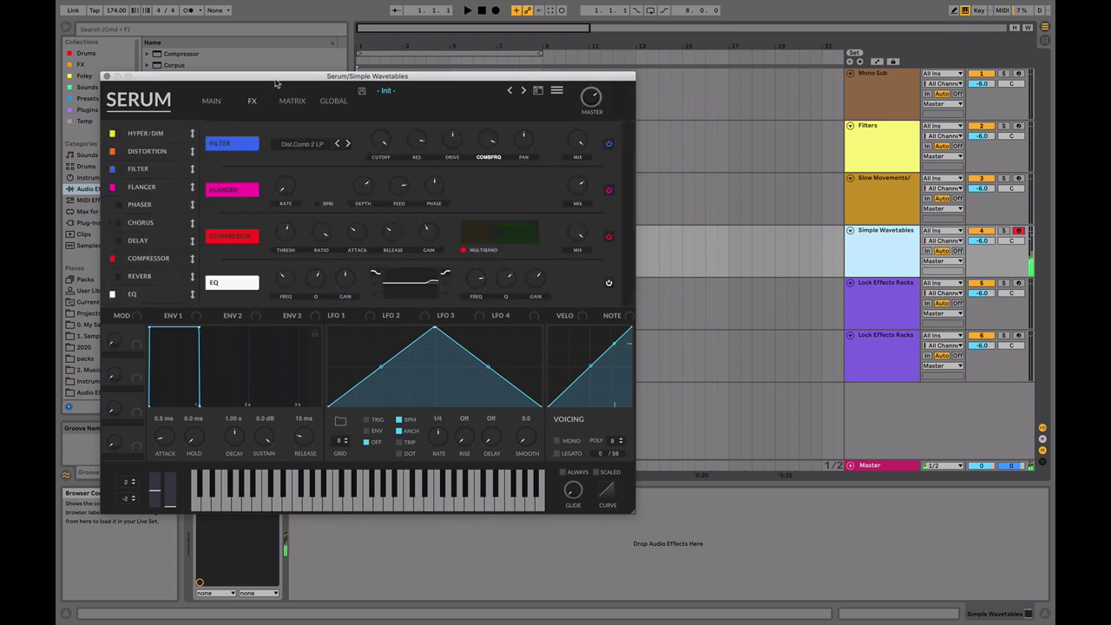
# Step: Replace oscillator A with oscillator B's Ring wavetable, route it through the filter, and audition it with the same effects chain
pyautogui.click(219, 111)
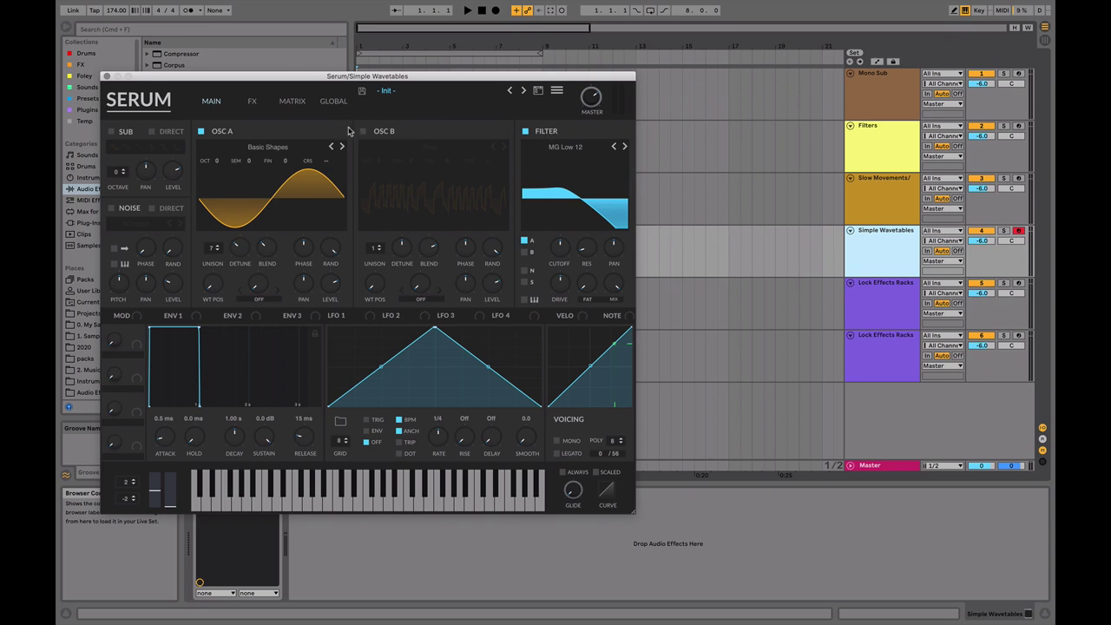
pyautogui.click(203, 133)
pyautogui.click(364, 132)
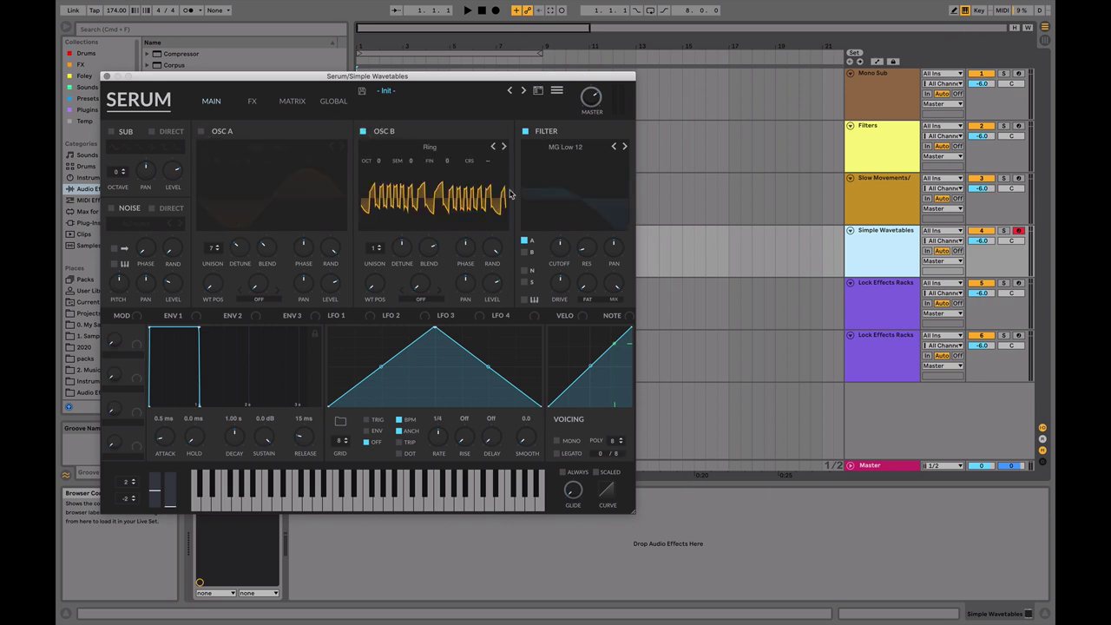
pyautogui.click(525, 252)
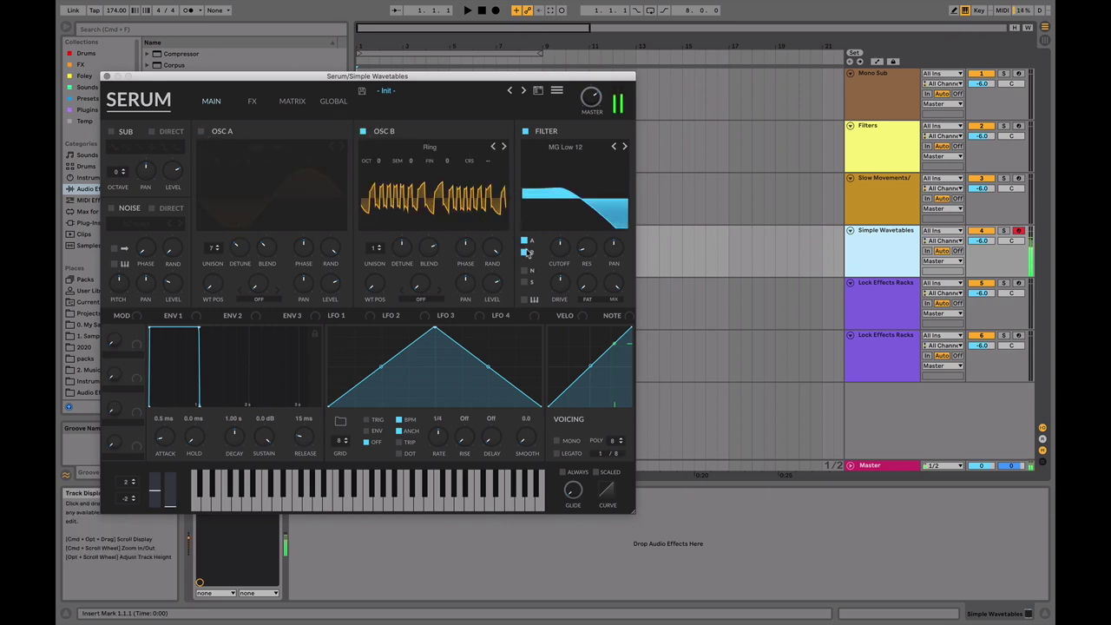
pyautogui.press('z')
pyautogui.press('a')
pyautogui.click(248, 102)
pyautogui.click(216, 103)
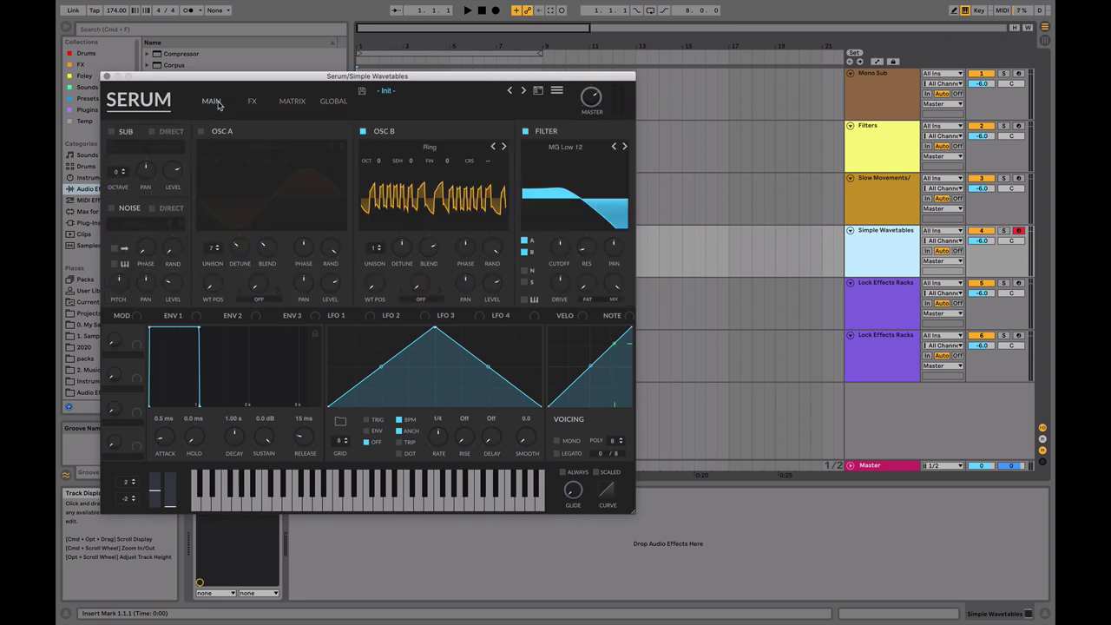
# Step: Close this Serum window, open Serum on the Slow Movements/Curves track, and set the LFO 1 rate to 1/4
pyautogui.click(106, 76)
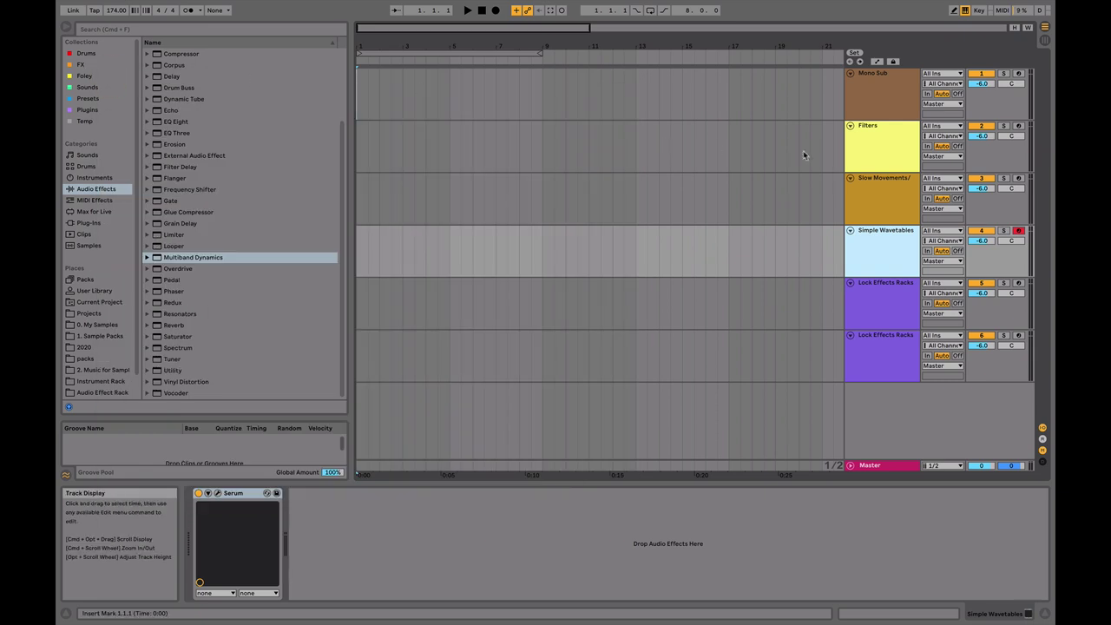
pyautogui.click(850, 181)
pyautogui.click(216, 492)
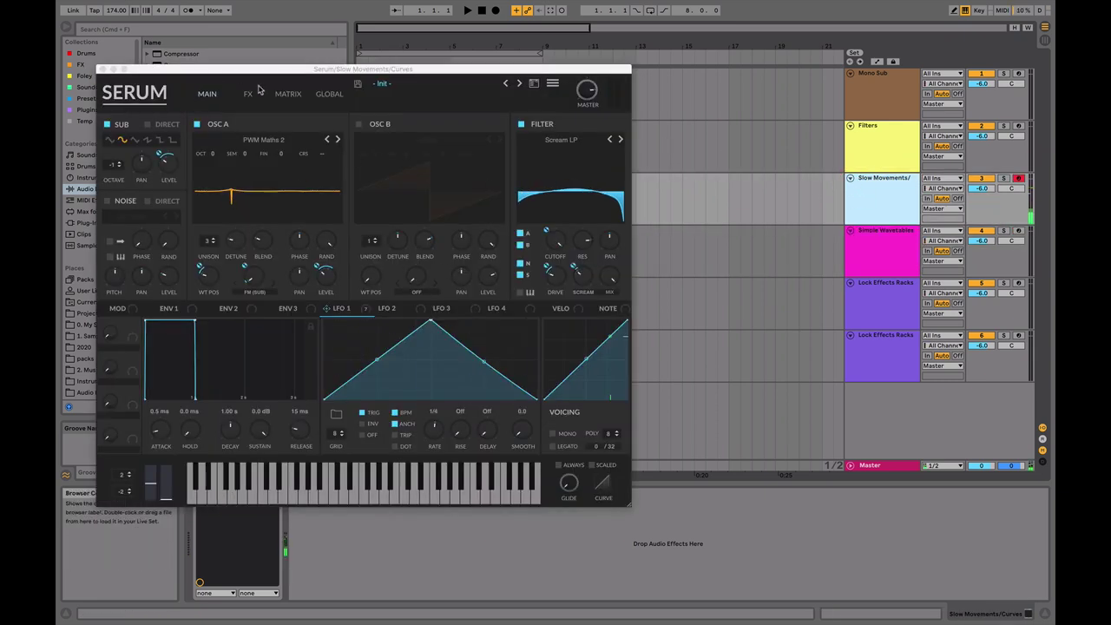
pyautogui.click(355, 315)
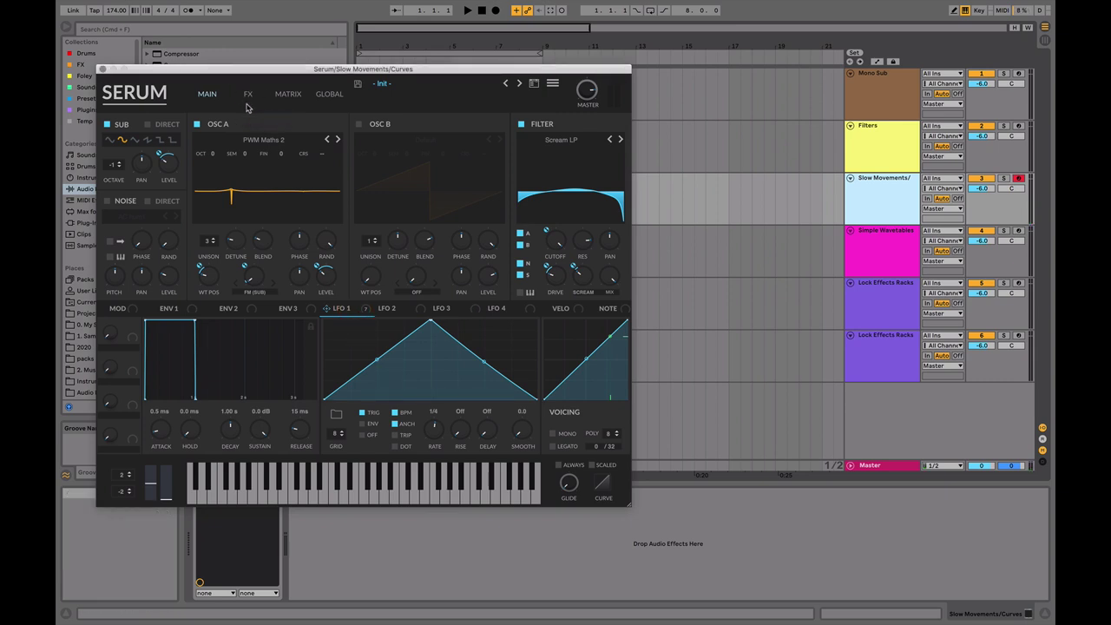
pyautogui.click(248, 99)
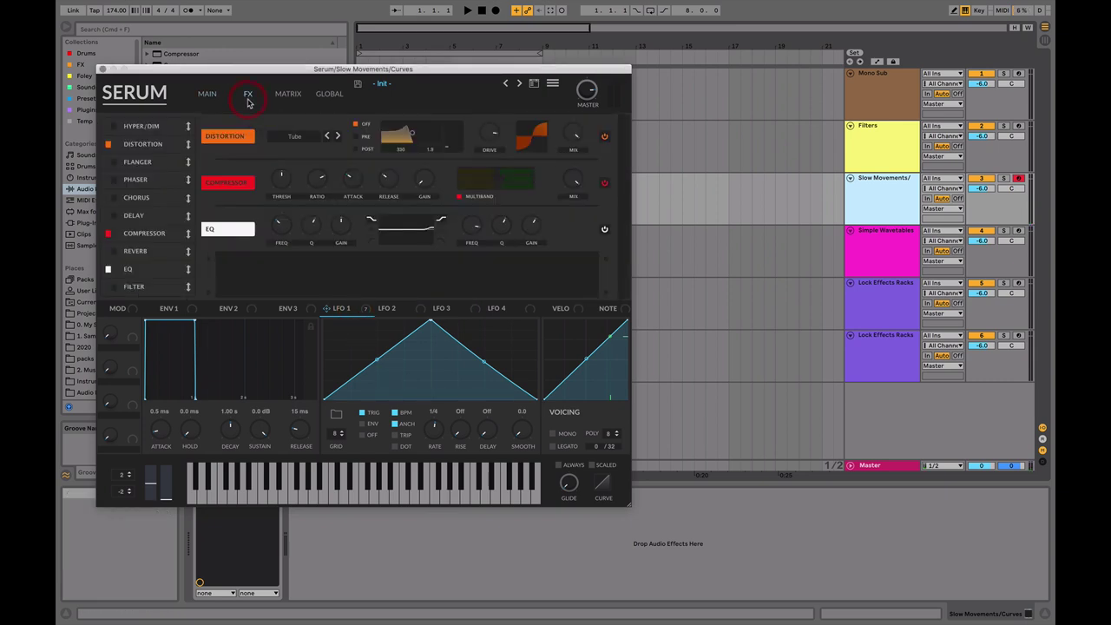
# Step: In the modulation matrix, change the source of A WTPos, Sub Osc Level and A Vol from LFO 1 to Macro 1
pyautogui.click(286, 96)
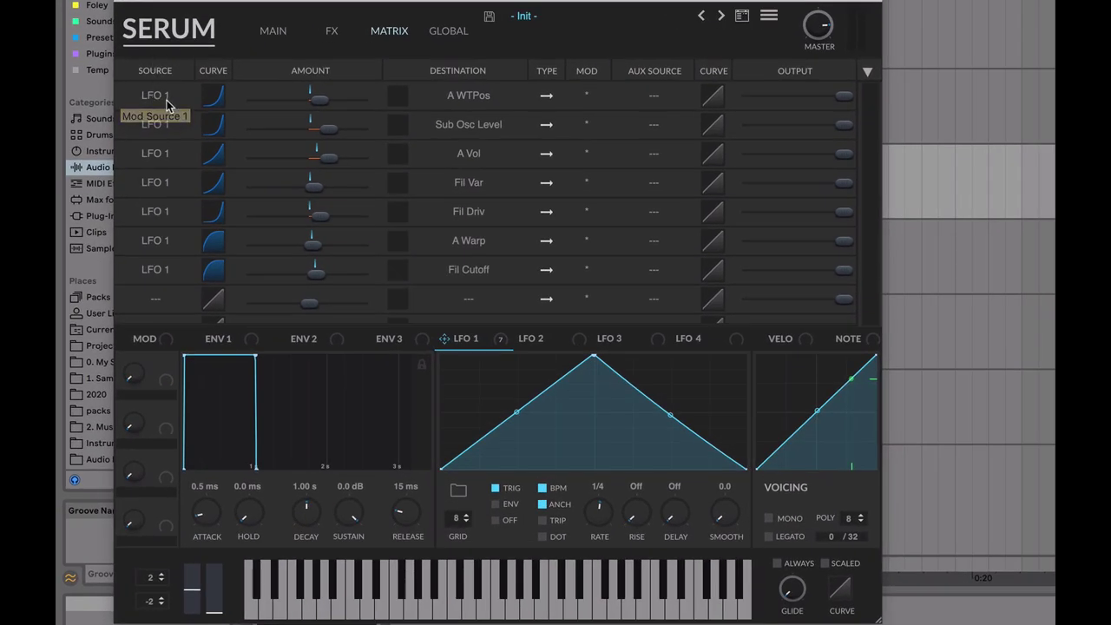
pyautogui.click(155, 97)
pyautogui.click(173, 493)
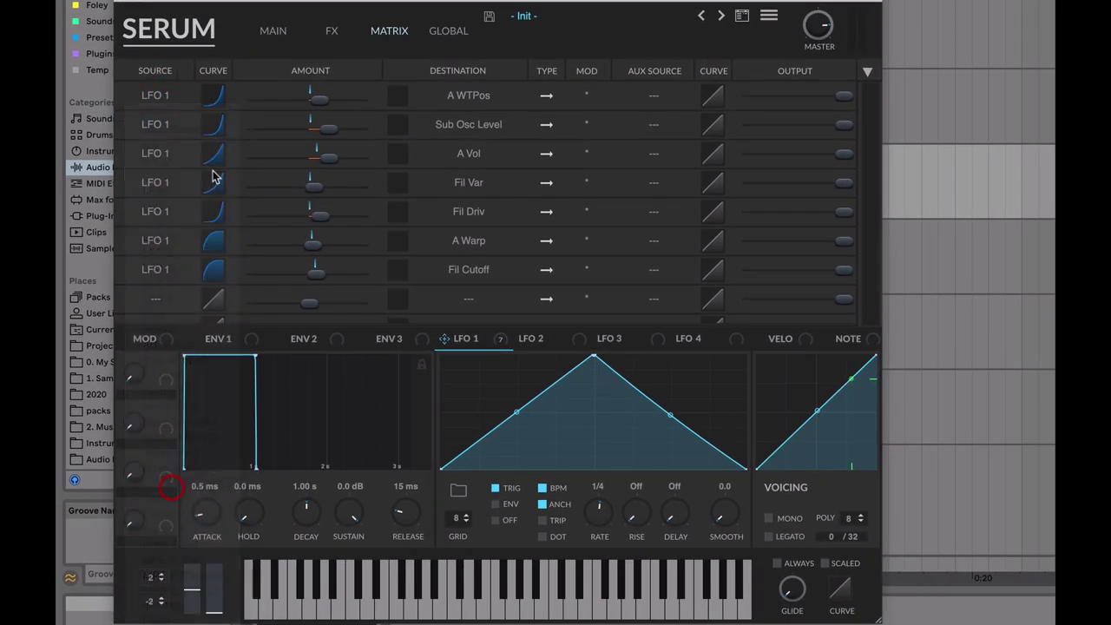
pyautogui.click(155, 124)
pyautogui.click(188, 512)
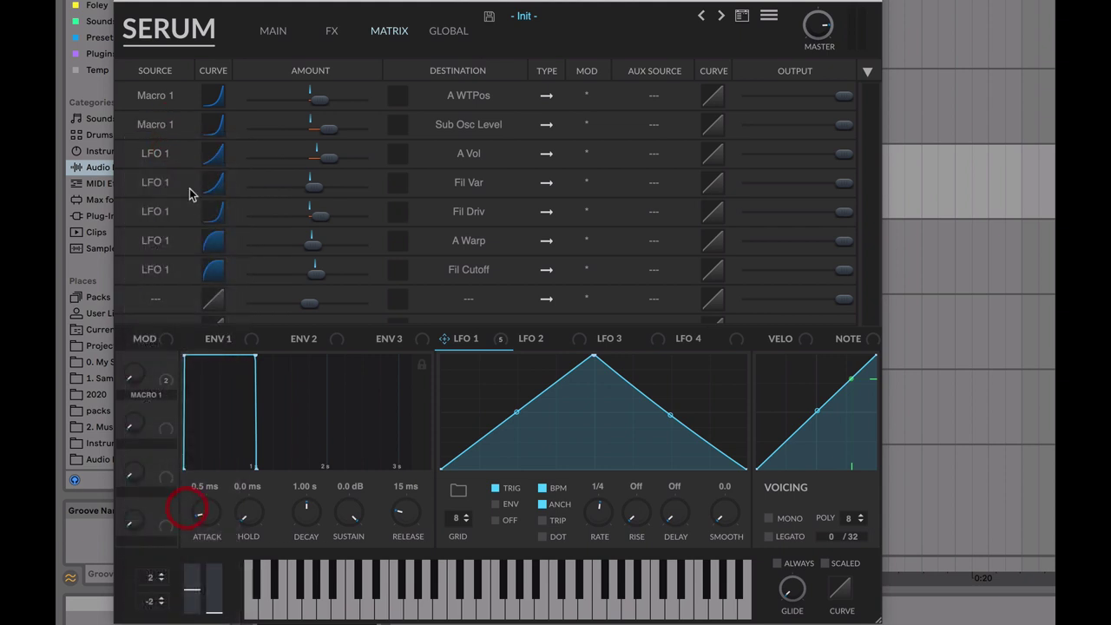
pyautogui.click(173, 153)
pyautogui.click(212, 548)
# Step: Change the modulation source of Fil Var, Fil Driv, A Warp and Fil Cutoff to Macro 1
pyautogui.click(156, 182)
pyautogui.click(198, 576)
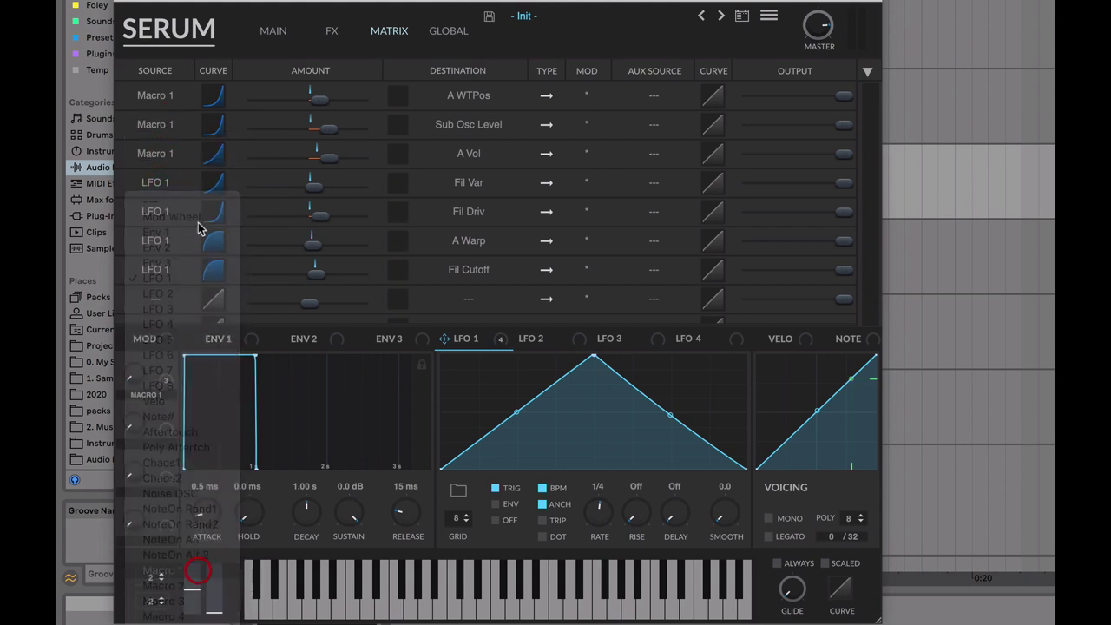
pyautogui.click(169, 211)
pyautogui.click(188, 599)
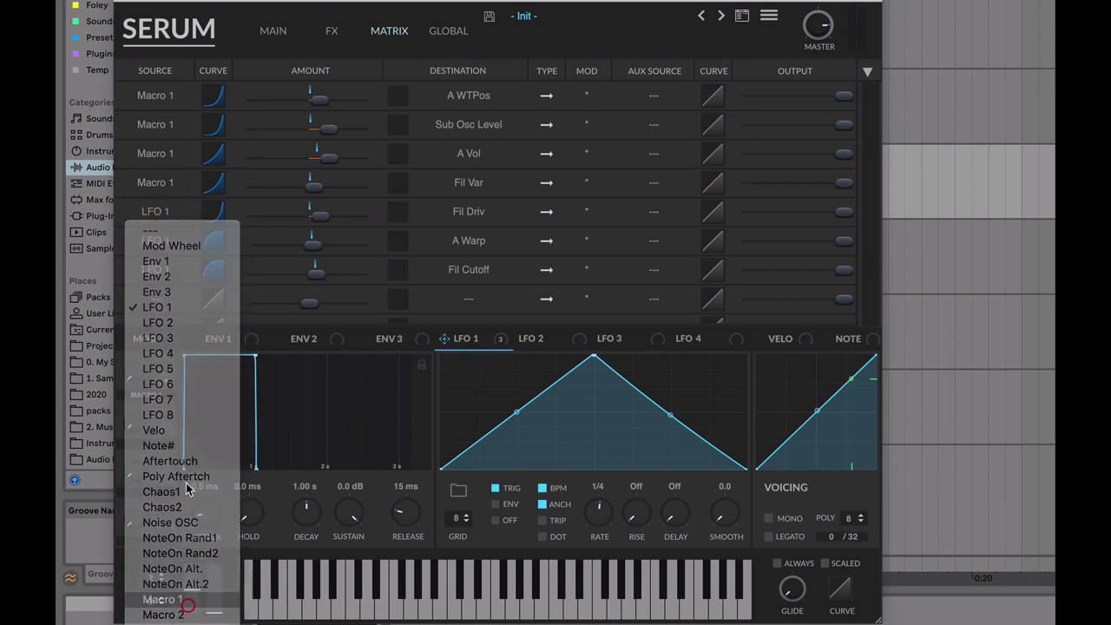
pyautogui.click(165, 240)
pyautogui.click(183, 621)
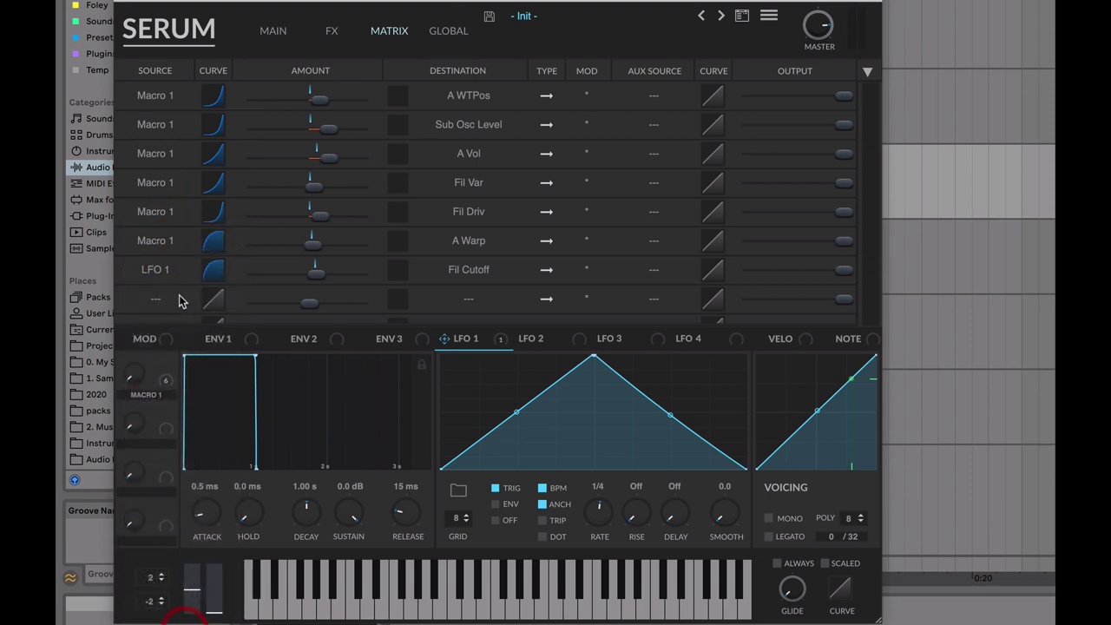
pyautogui.click(161, 271)
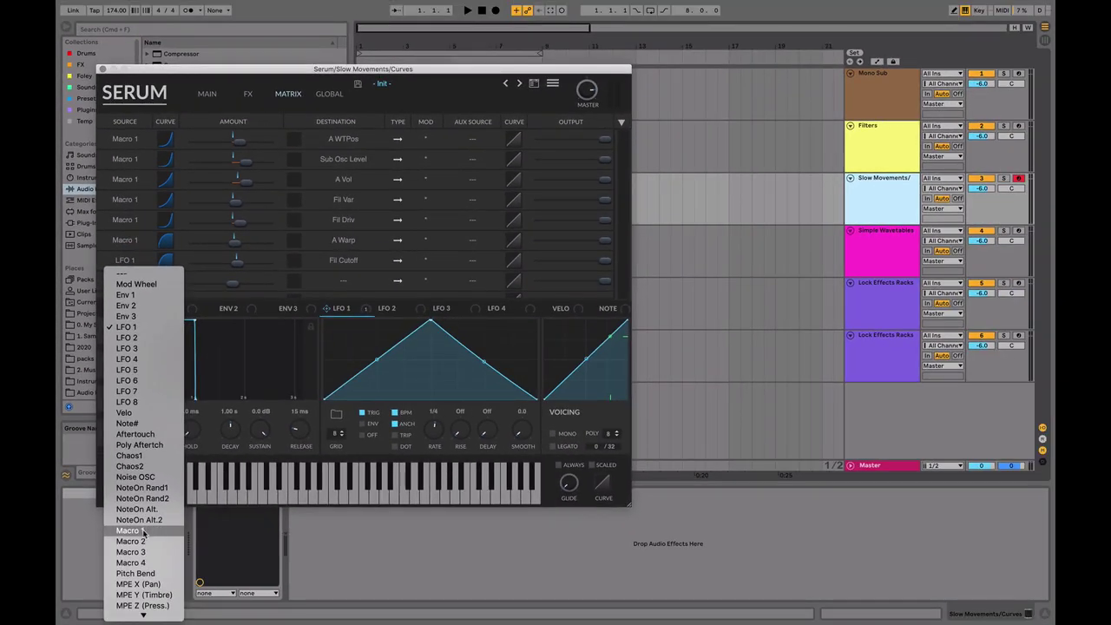
pyautogui.click(144, 531)
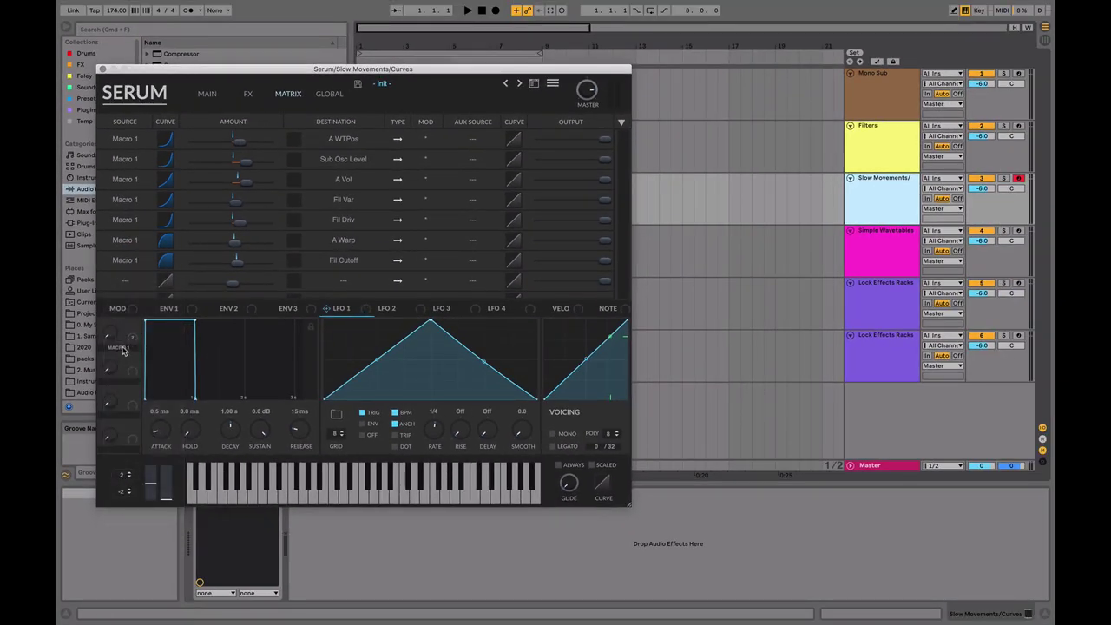
# Step: Add Serum's Macro 1 to the device's configured parameters in Live, leave it at 0%, and close the Serum window
pyautogui.moveTo(200, 69); pyautogui.dragTo(343, 4)
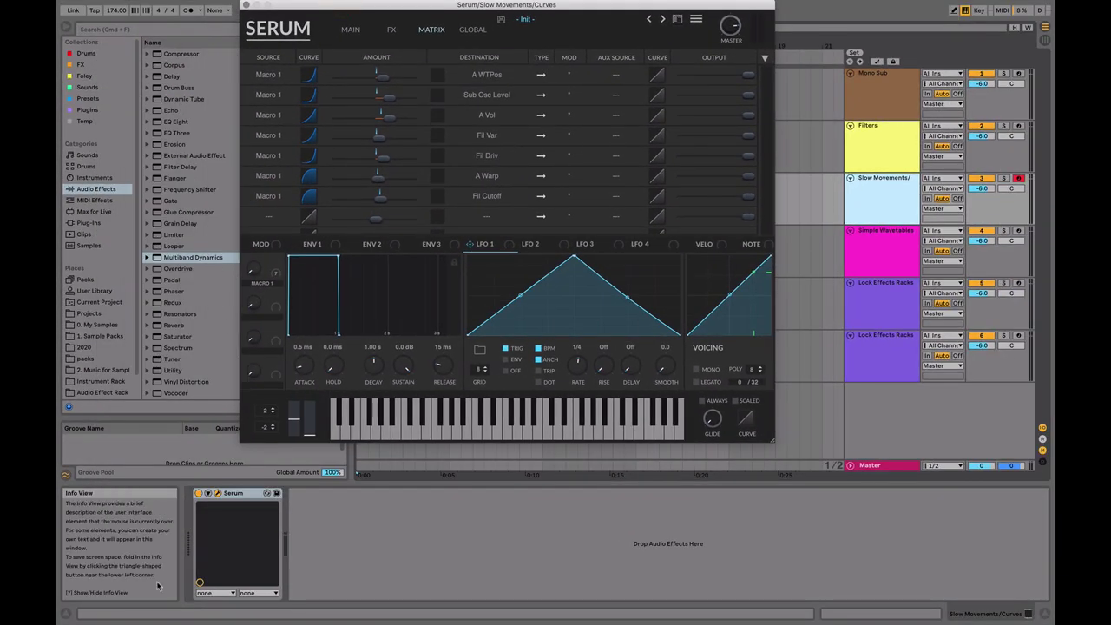
pyautogui.click(208, 495)
pyautogui.click(296, 492)
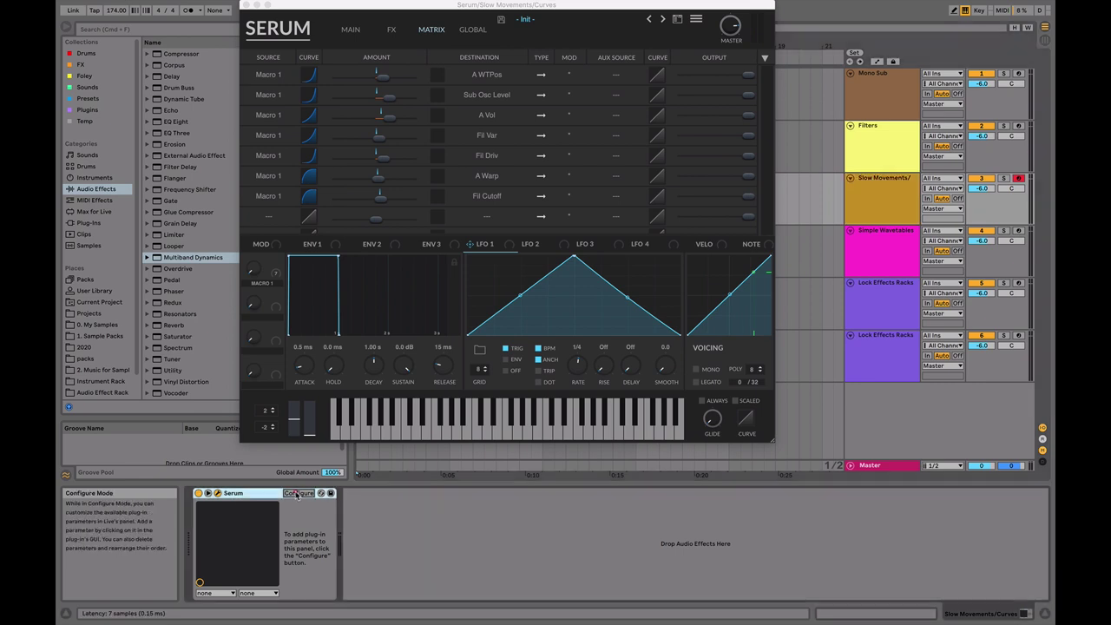
pyautogui.moveTo(252, 271); pyautogui.dragTo(257, 346)
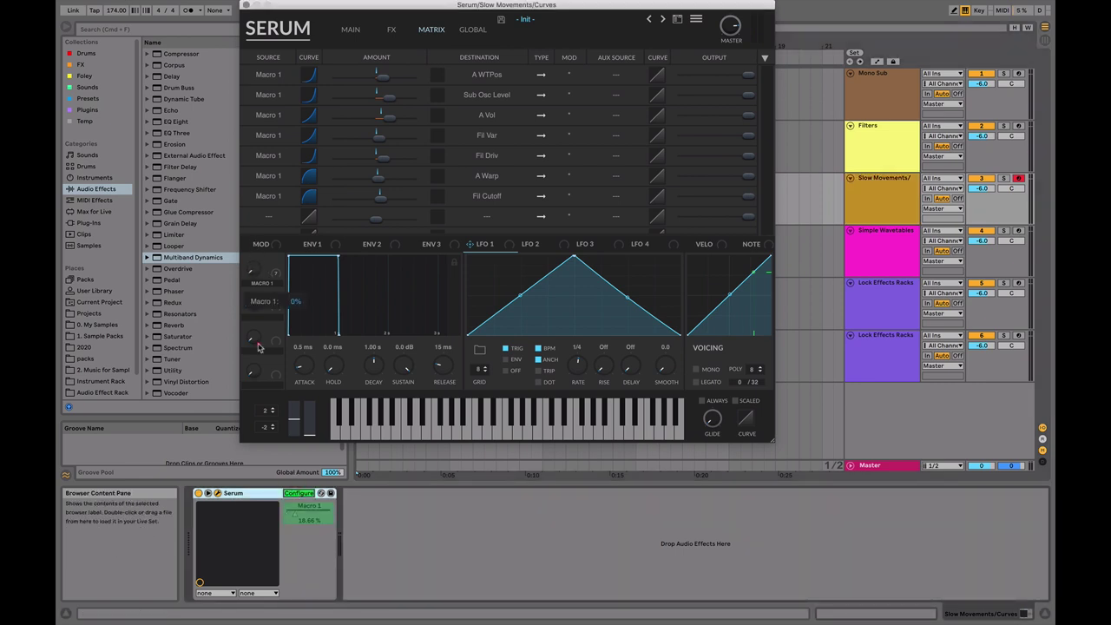
pyautogui.click(298, 493)
pyautogui.click(246, 5)
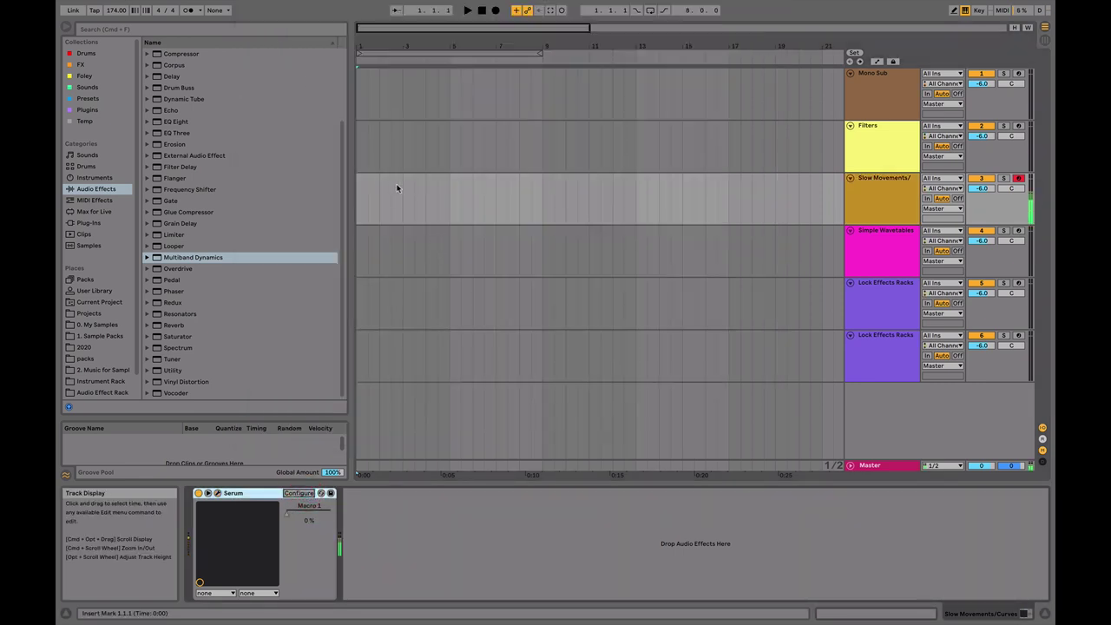
# Step: Create a two-bar MIDI clip at the start of the Slow Movements/Curves track, fill it with one F1 note, and play it
pyautogui.click(364, 189)
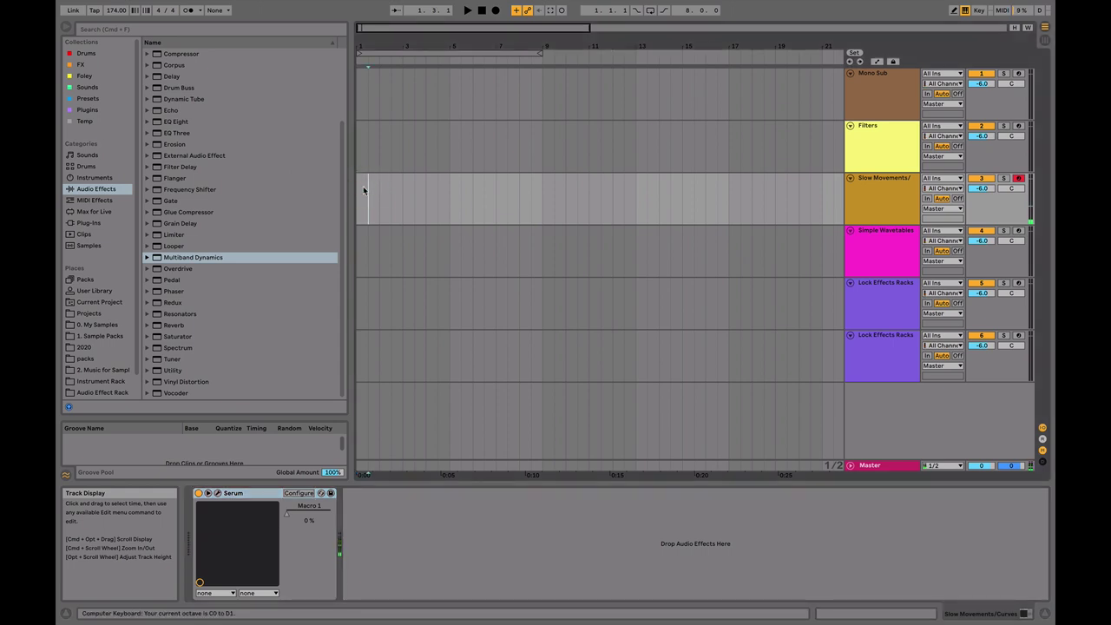
pyautogui.moveTo(358, 186); pyautogui.dragTo(406, 185)
pyautogui.press('super+shift+m')
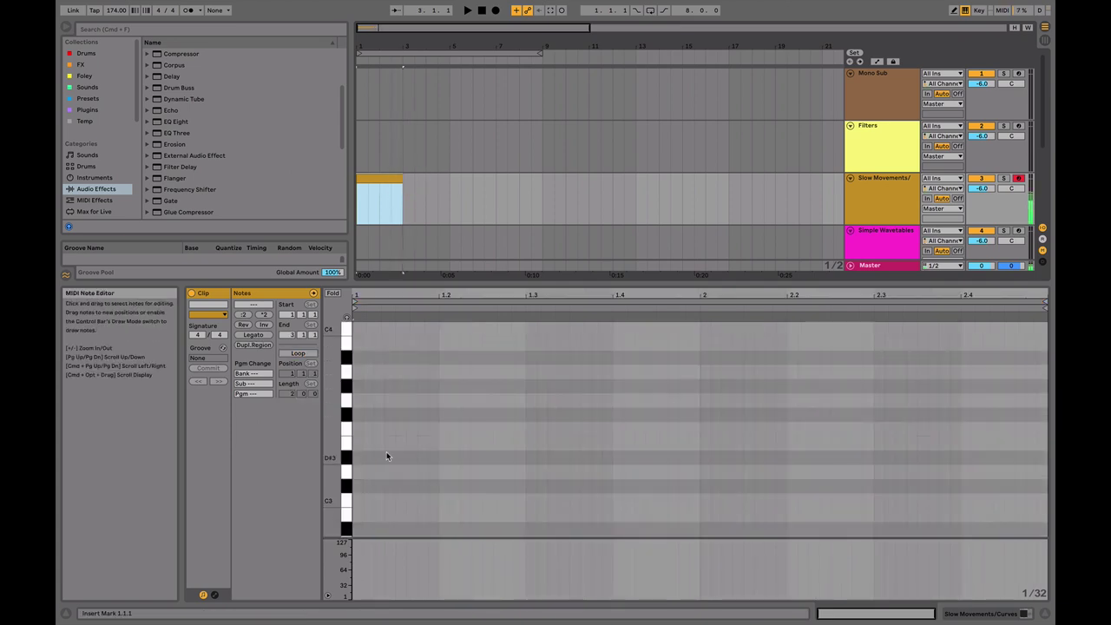
pyautogui.click(386, 451)
pyautogui.doubleClick(359, 453)
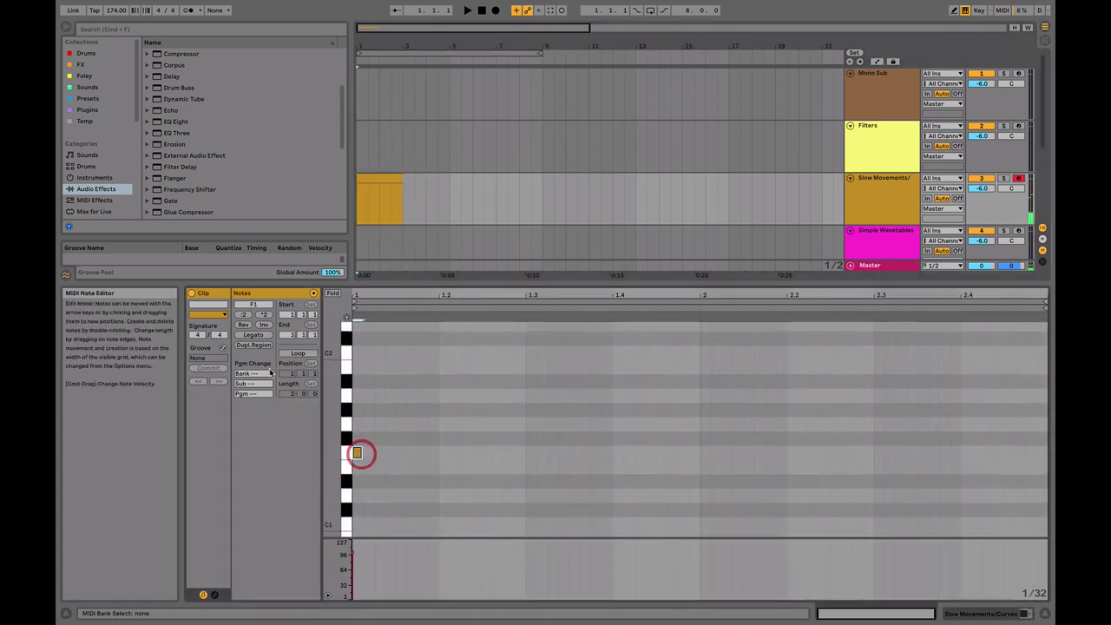
pyautogui.click(257, 333)
pyautogui.press('space')
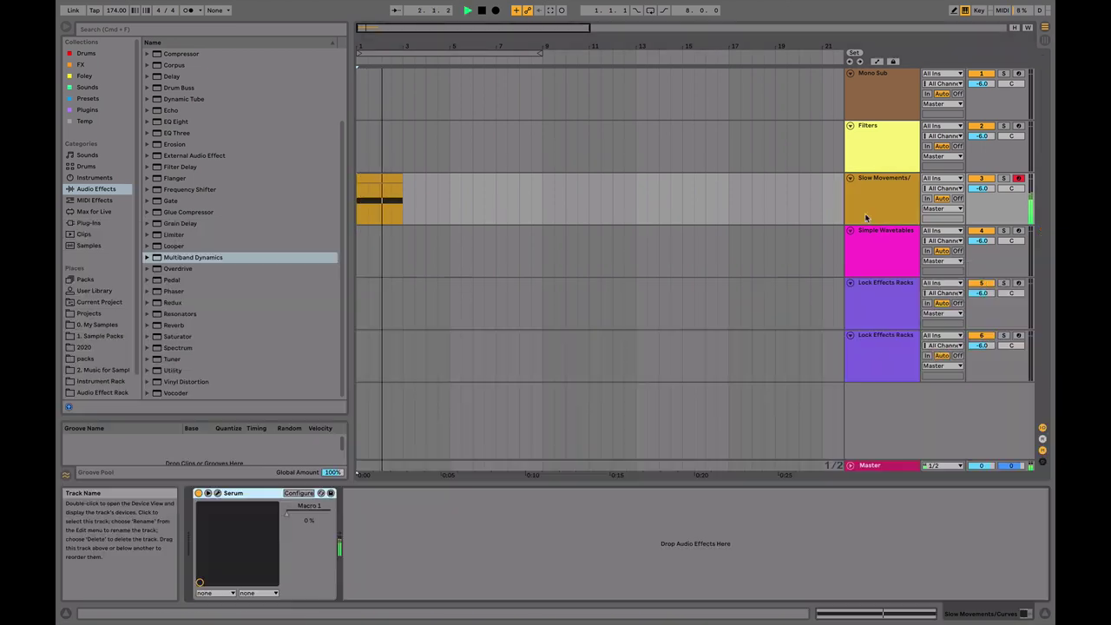
# Step: Duplicate the two-bar clip onto bars 3 and 4 and show the automation for Serum's Macro 1
pyautogui.click(390, 193)
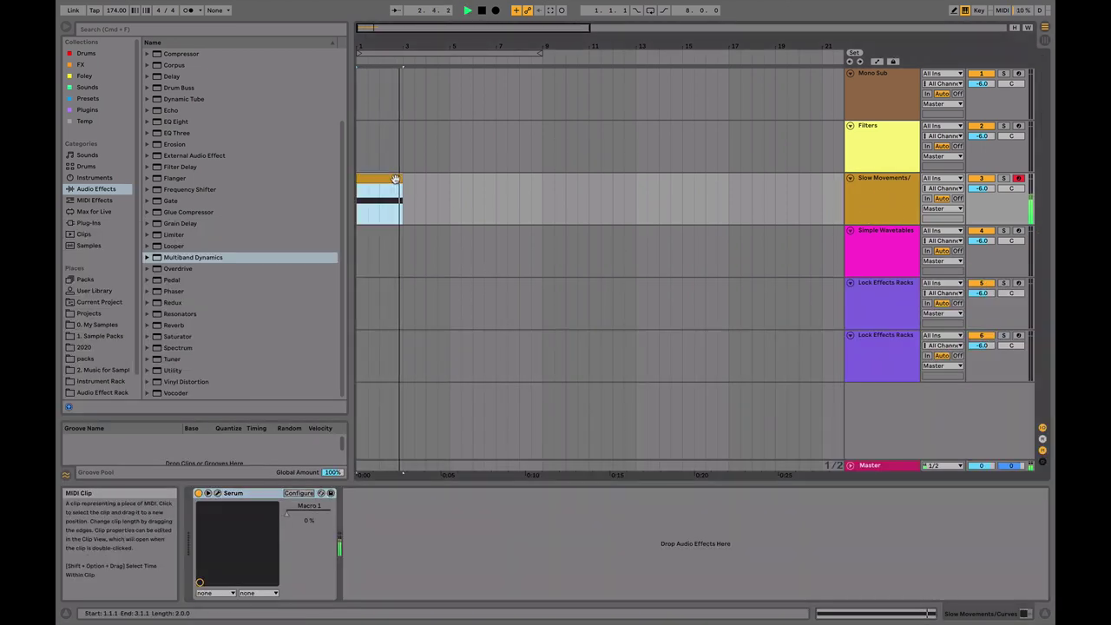
pyautogui.press('super+d')
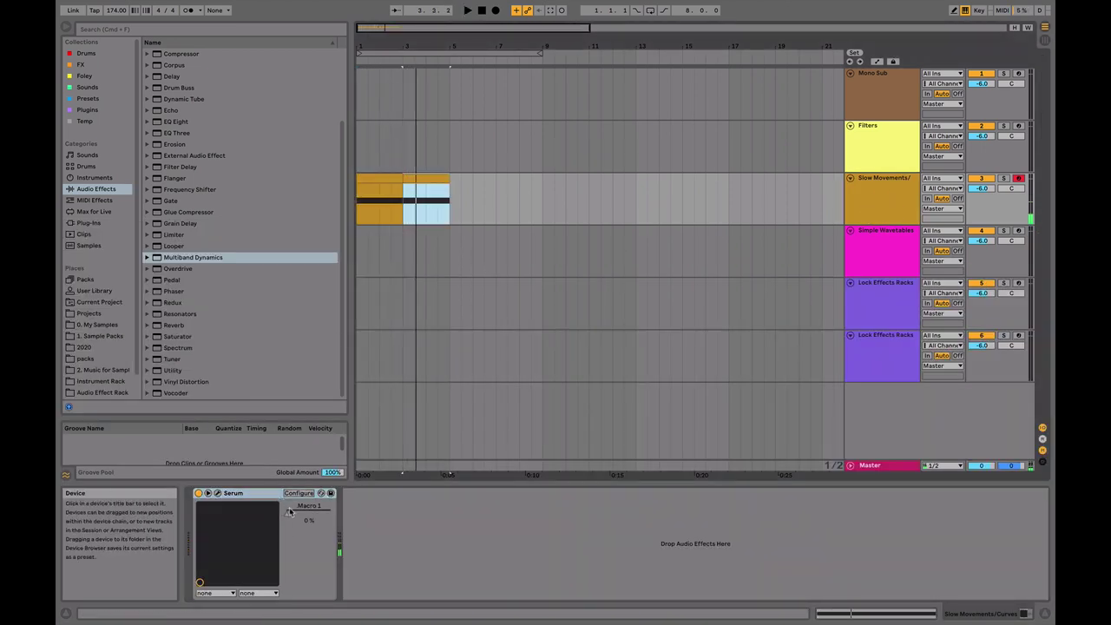
pyautogui.rightClick(289, 513)
pyautogui.click(310, 525)
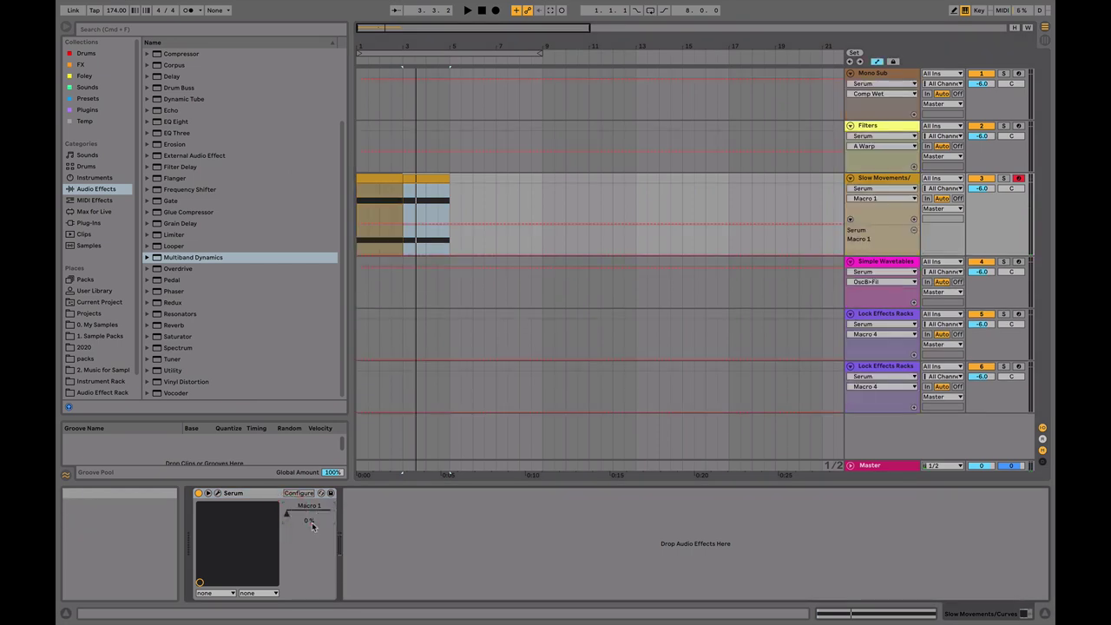
# Step: Automate Macro 1 with a quick rise from 0% to about 96% at the start of the first clip, auditioning the result
pyautogui.click(359, 252)
pyautogui.press('space')
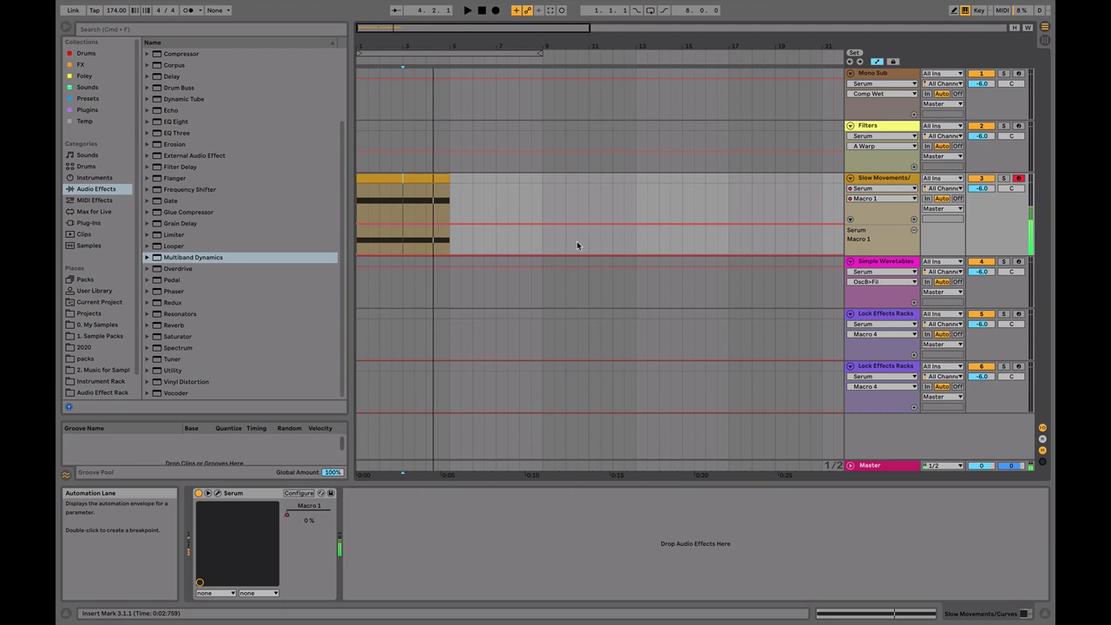
pyautogui.press('a')
pyautogui.press('a')
pyautogui.press('space')
pyautogui.press('space')
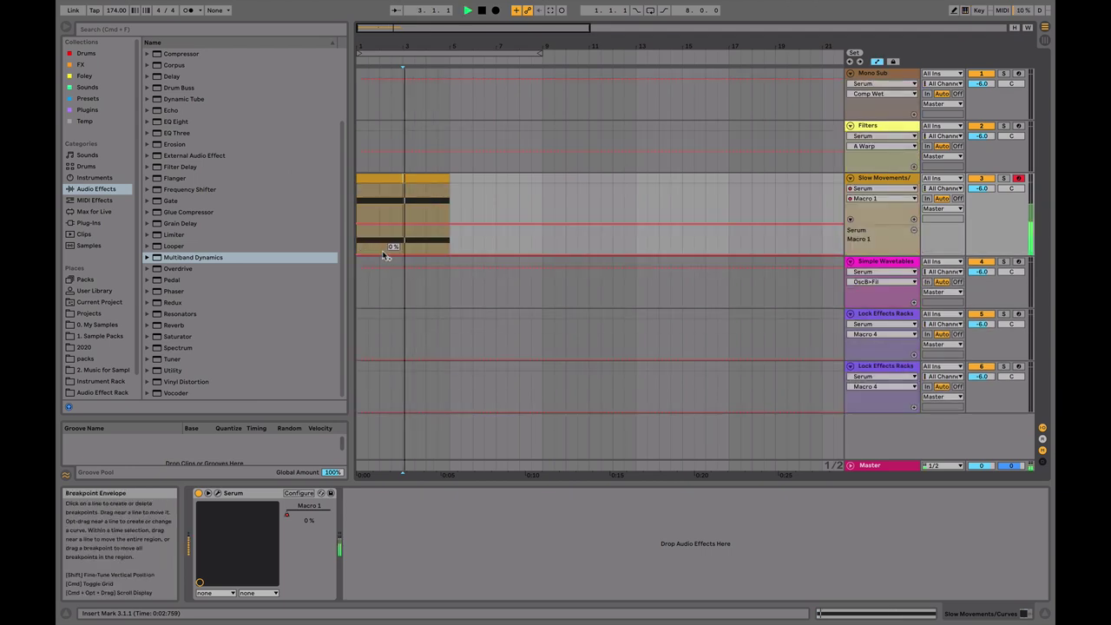
pyautogui.moveTo(371, 256); pyautogui.dragTo(375, 185)
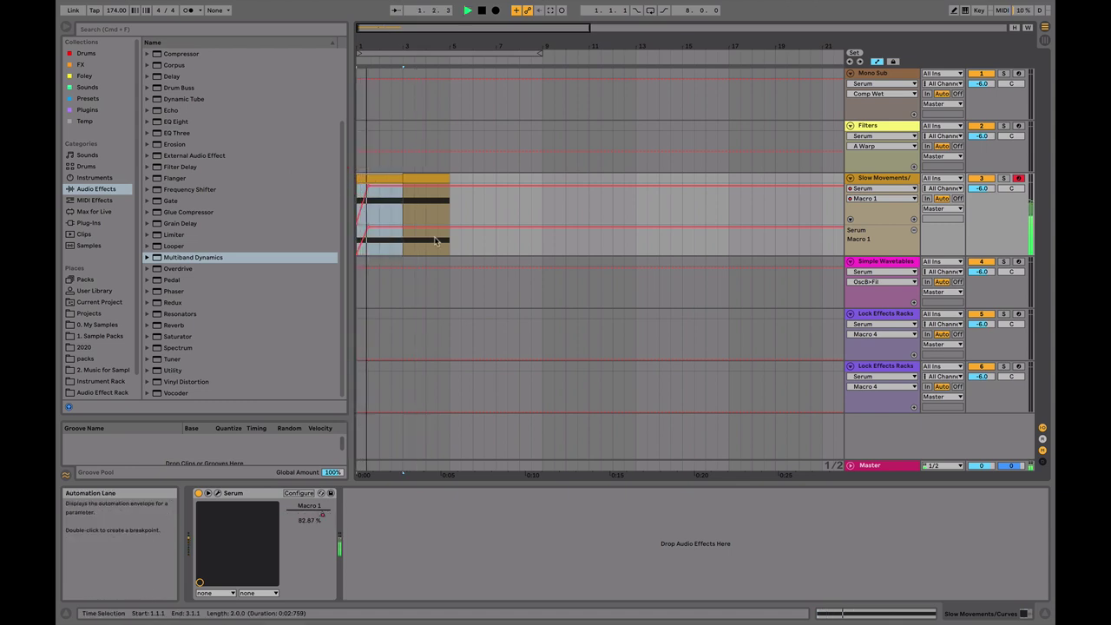
pyautogui.moveTo(361, 46); pyautogui.dragTo(361, 96)
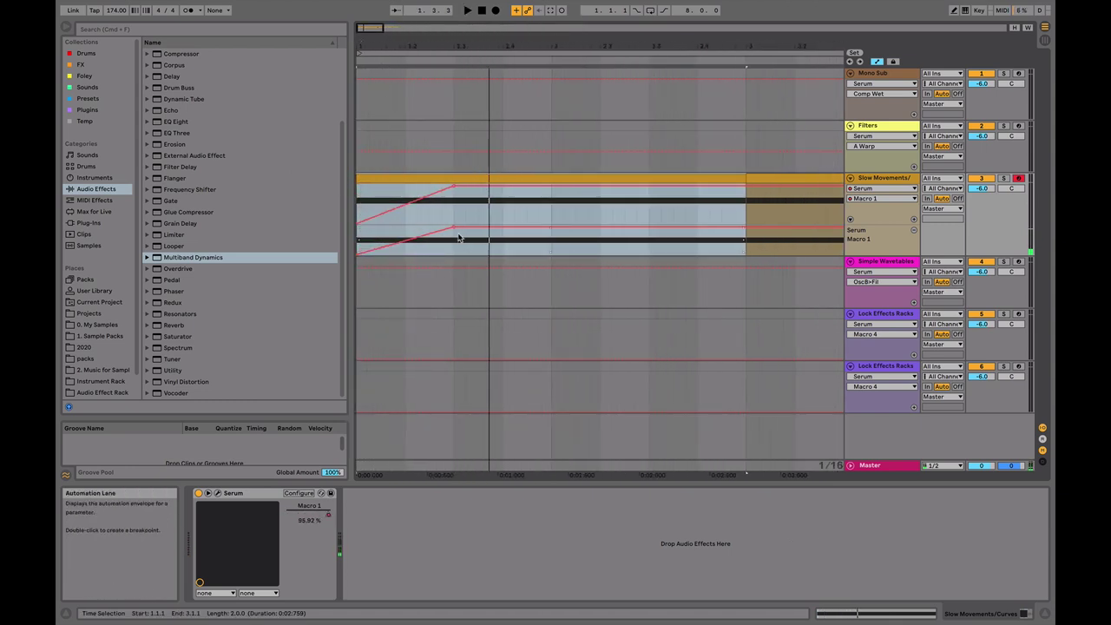
pyautogui.press('space')
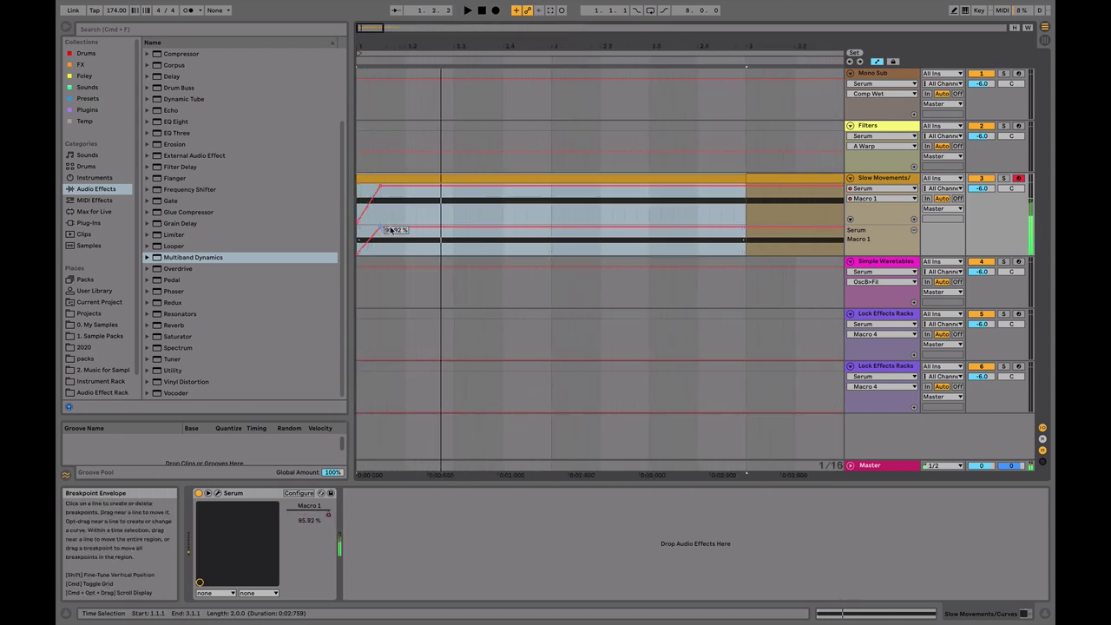
# Step: Shape the Macro 1 automation into three peaks with dips to 0%, followed by a curved rise up to bar 3
pyautogui.moveTo(409, 229); pyautogui.dragTo(407, 258)
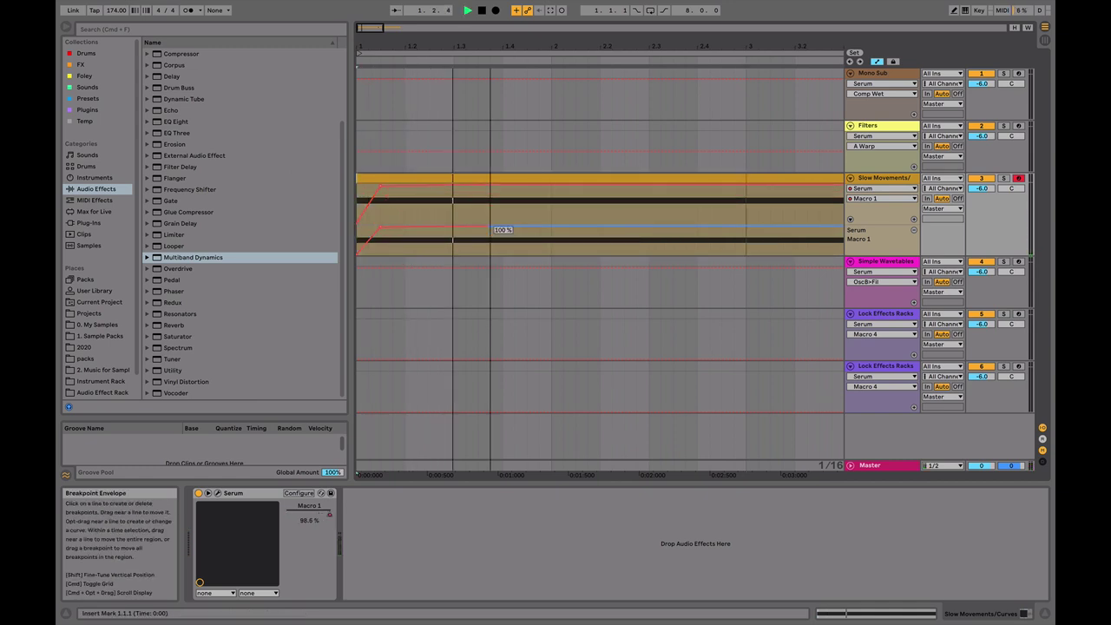
pyautogui.moveTo(455, 254); pyautogui.dragTo(590, 247)
pyautogui.press('space')
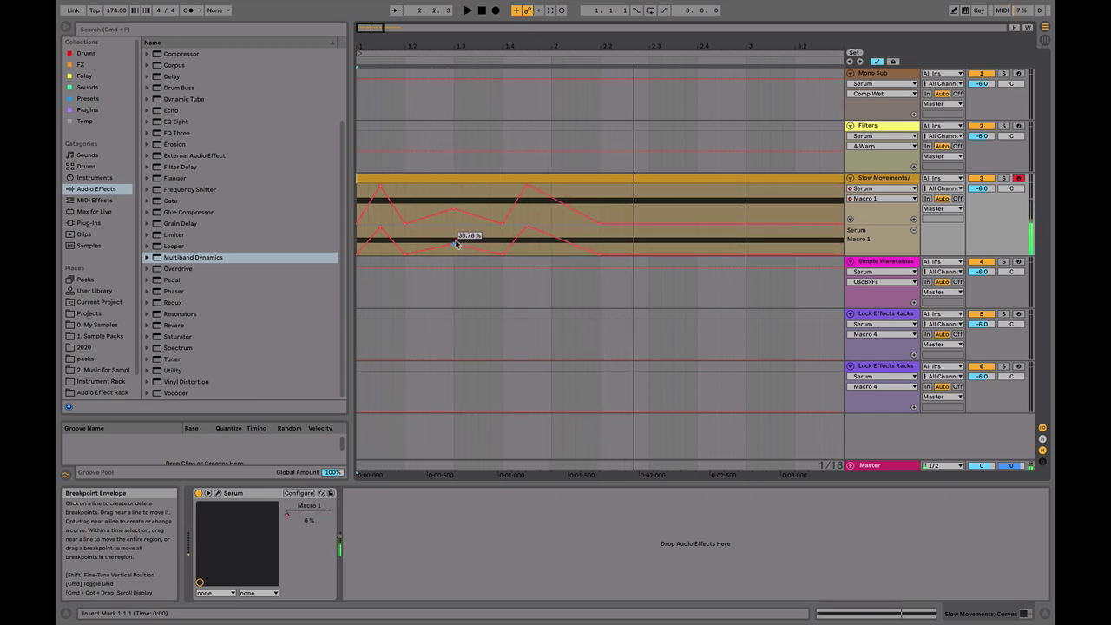
pyautogui.moveTo(456, 243); pyautogui.dragTo(455, 231)
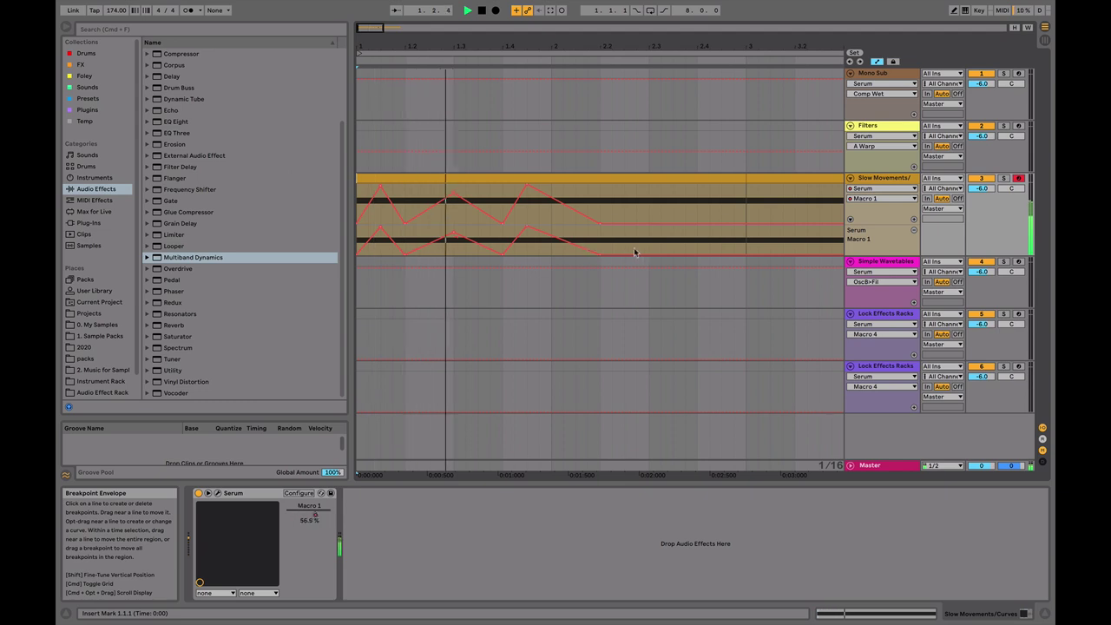
pyautogui.moveTo(746, 252); pyautogui.dragTo(746, 227)
pyautogui.moveTo(681, 243); pyautogui.dragTo(679, 240)
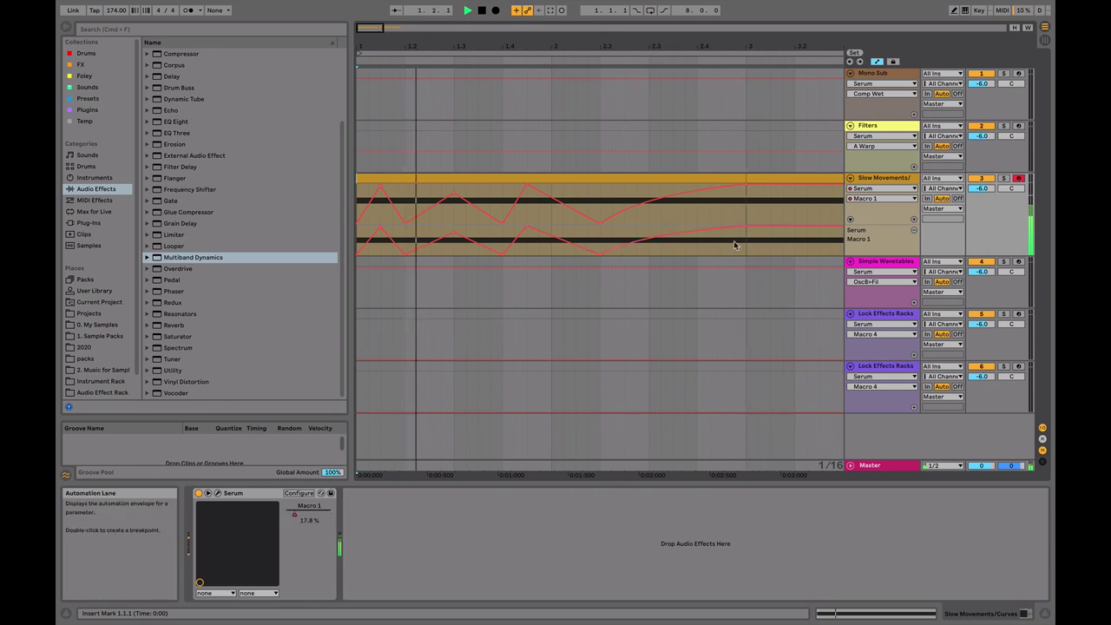
# Step: Duplicate the first two bars with their Macro 1 automation onto bars 3 and 4
pyautogui.moveTo(717, 243); pyautogui.dragTo(354, 176)
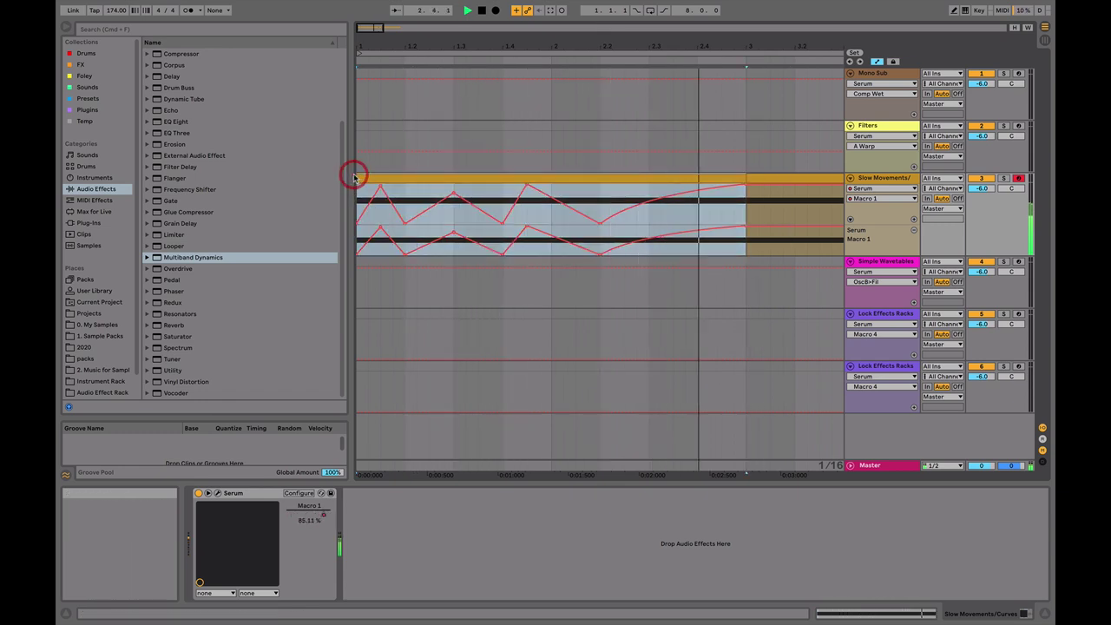
pyautogui.press('super+d')
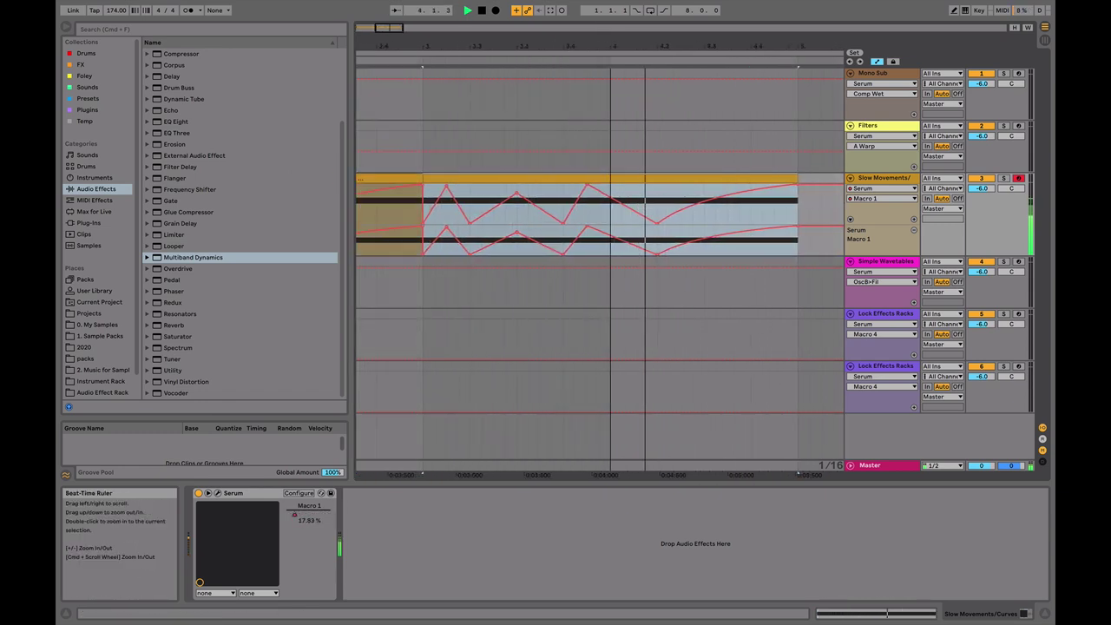
pyautogui.moveTo(564, 50); pyautogui.dragTo(564, 31)
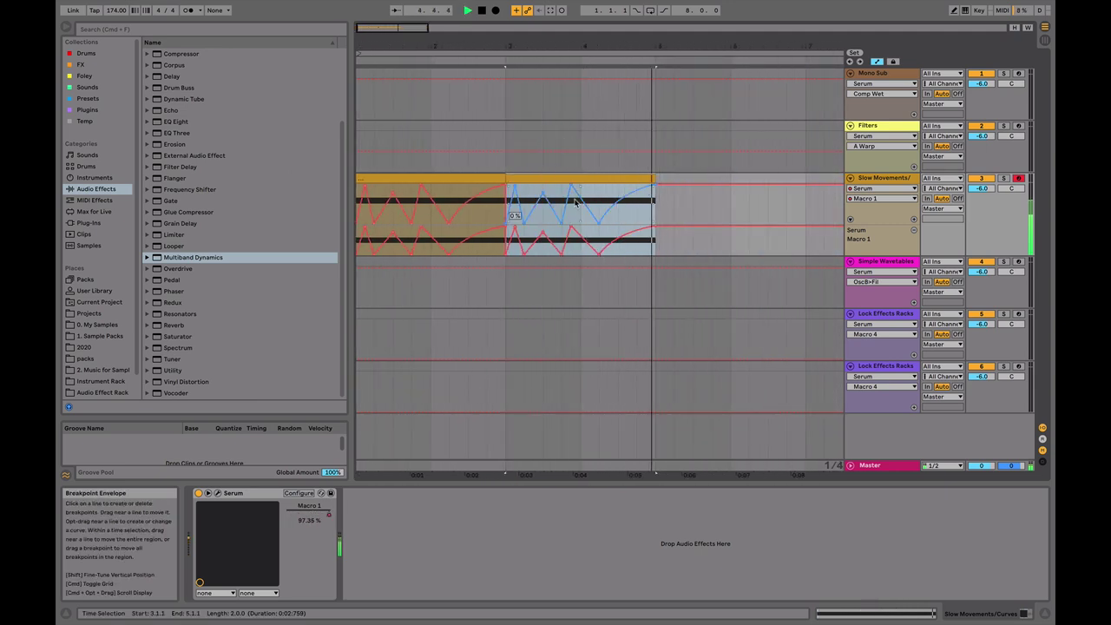
# Step: Transpose the second clip's note to G#1 and return to the track's device chain
pyautogui.doubleClick(555, 180)
pyautogui.press('space')
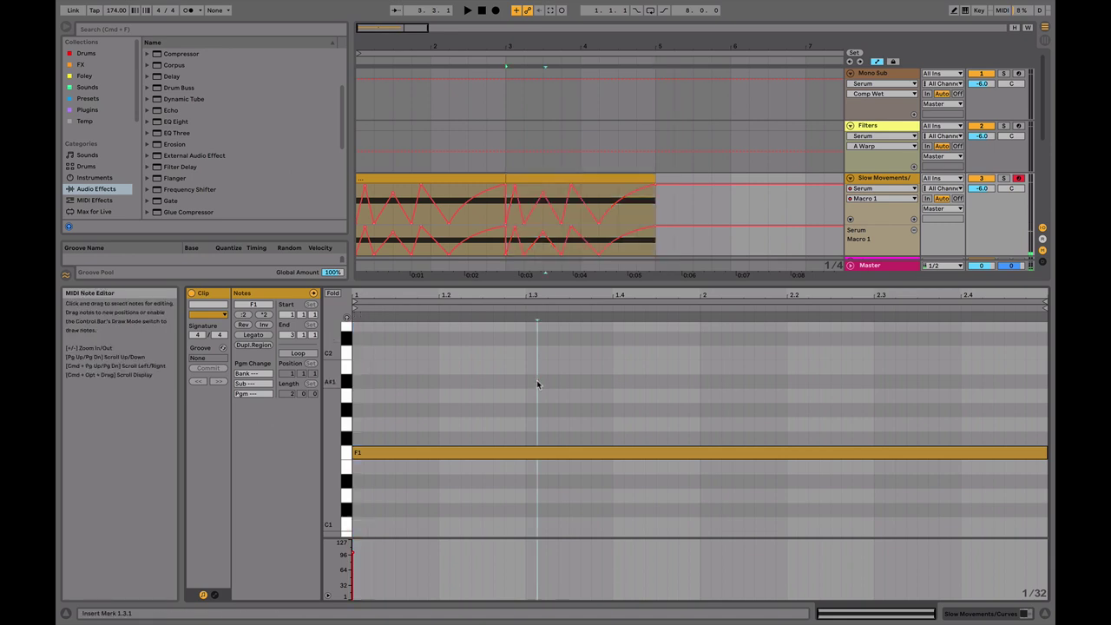
pyautogui.press('space')
pyautogui.press('Up')
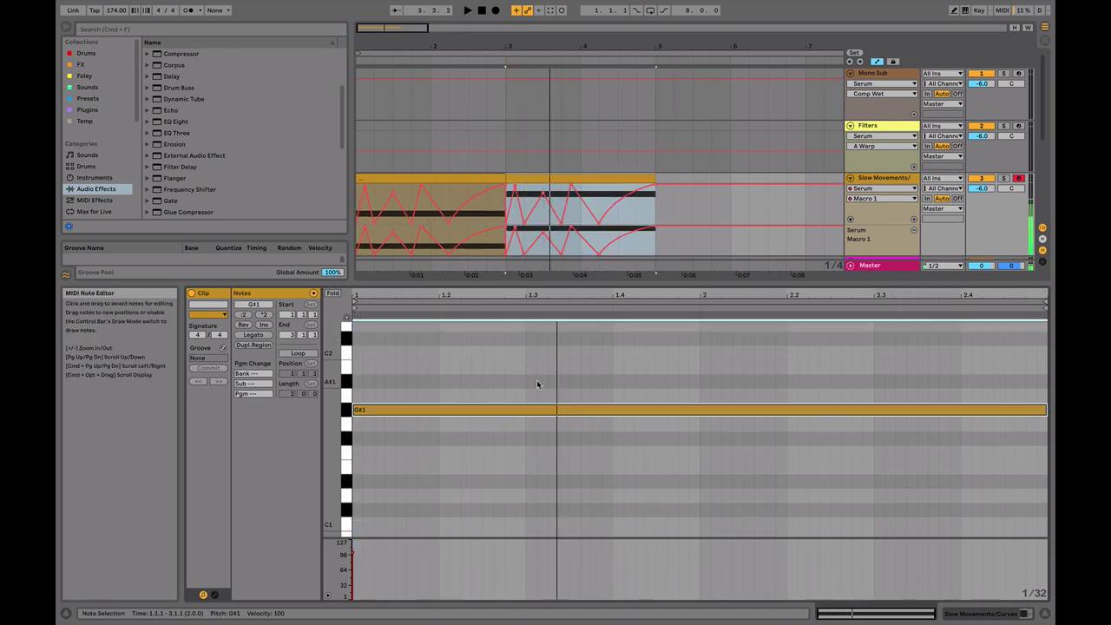
pyautogui.click(881, 178)
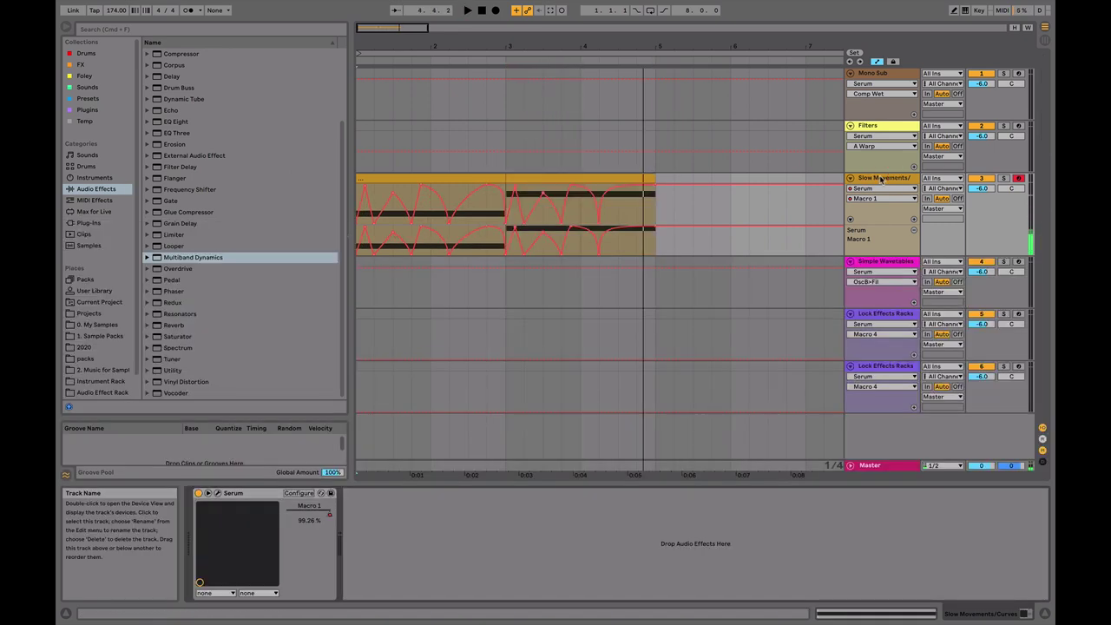
# Step: Open Serum on the first Lock Effects Racks track and examine its modulation matrix and effects chain
pyautogui.click(890, 314)
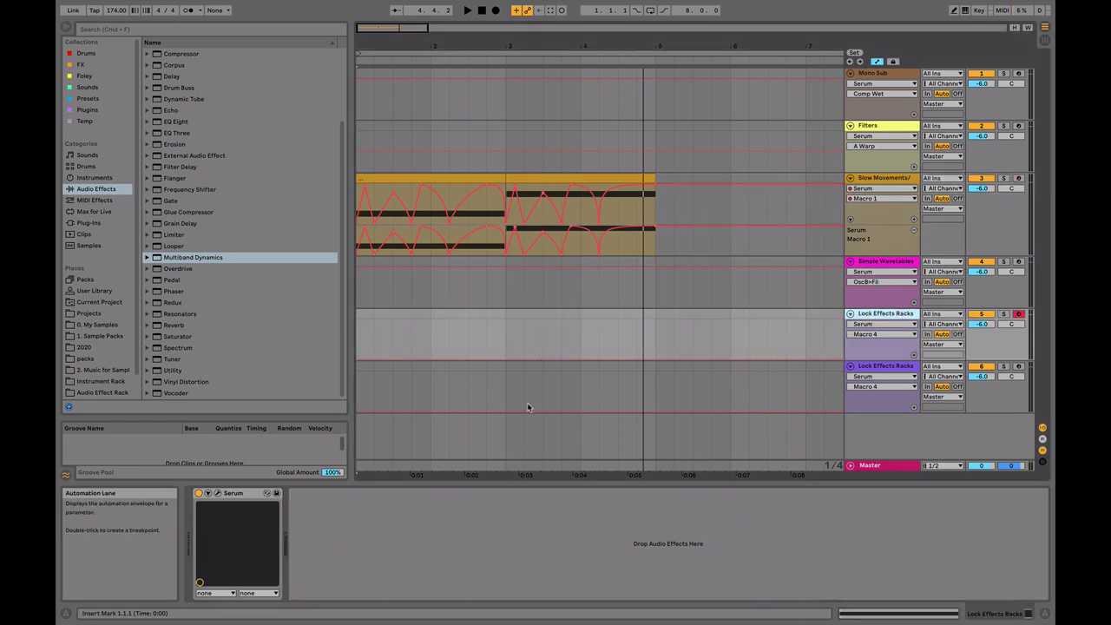
pyautogui.click(217, 493)
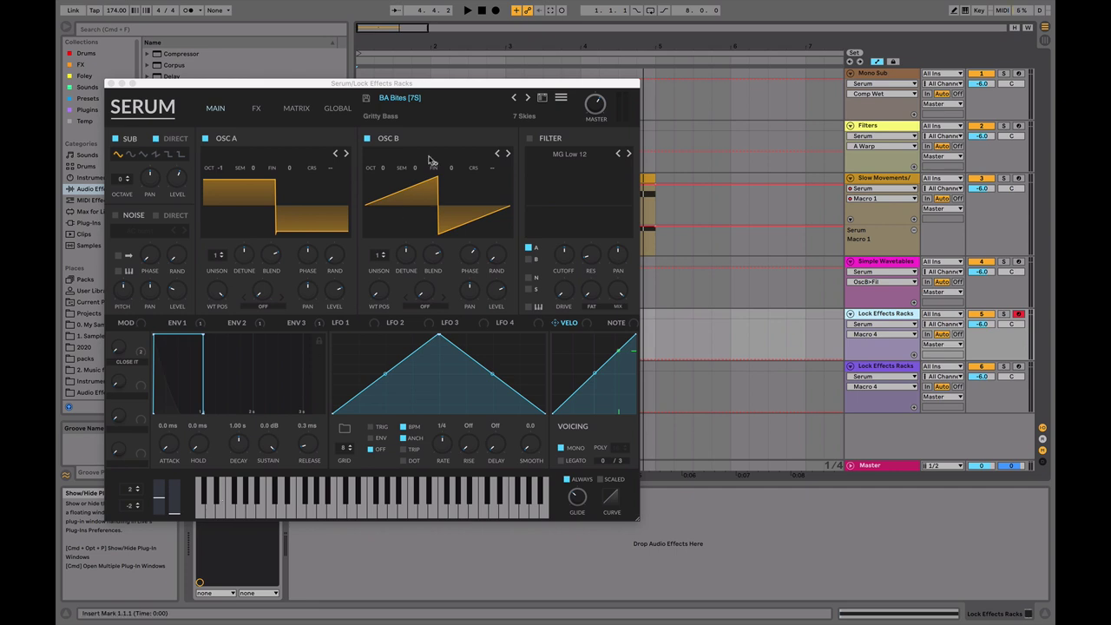
pyautogui.click(296, 108)
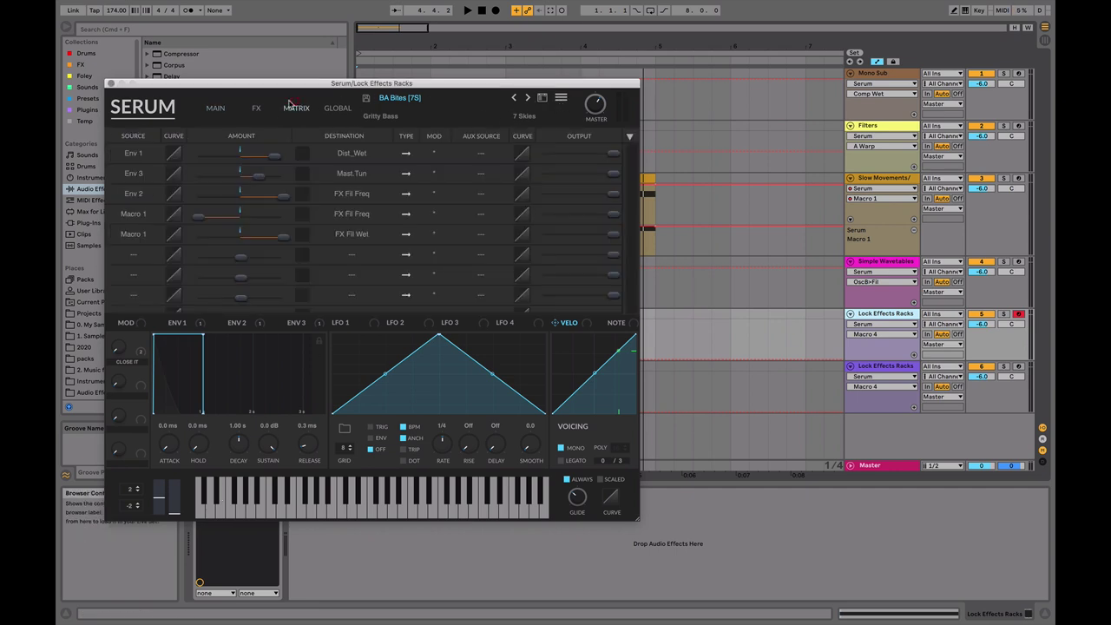
pyautogui.click(256, 108)
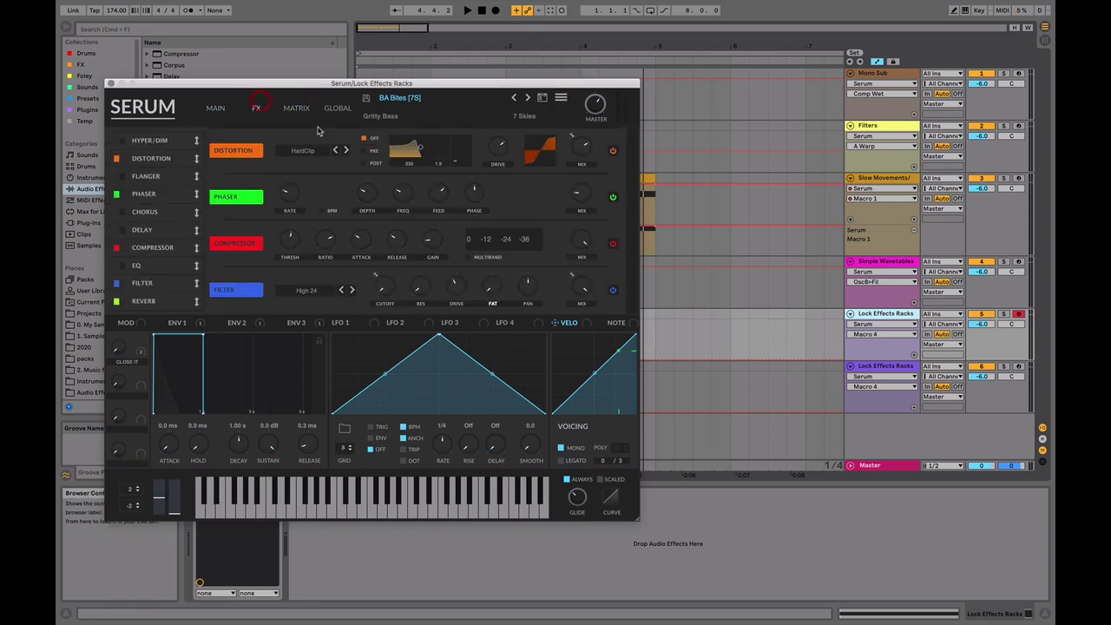
# Step: Audition the BA Bites [7S] preset by playing notes one octave higher on the first Lock Effects Racks track
pyautogui.click(889, 317)
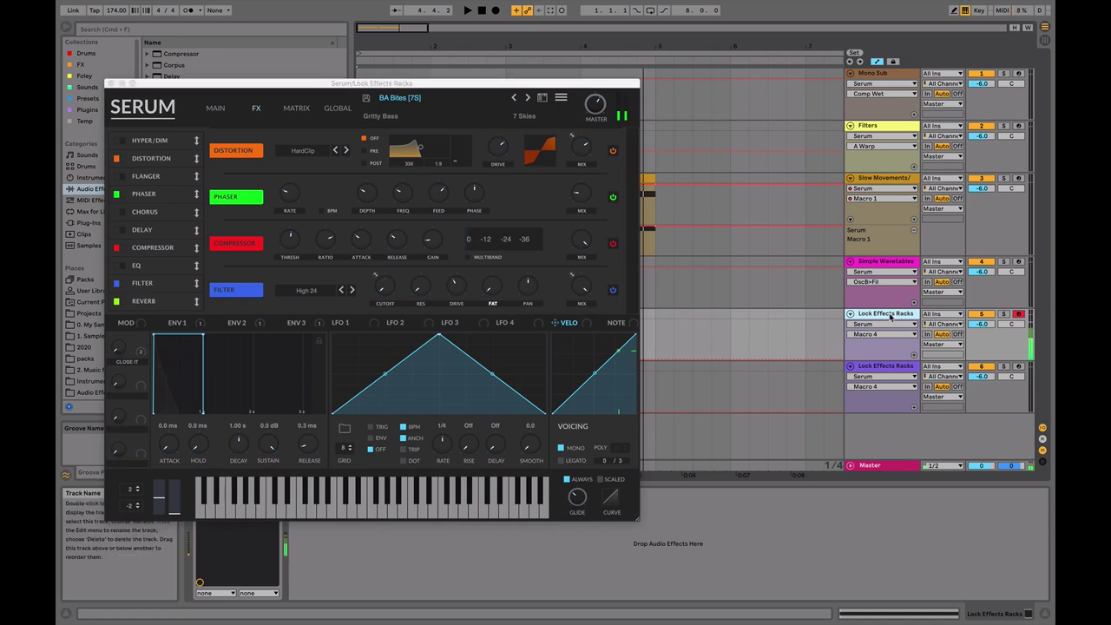
pyautogui.press('x')
pyautogui.press('f')
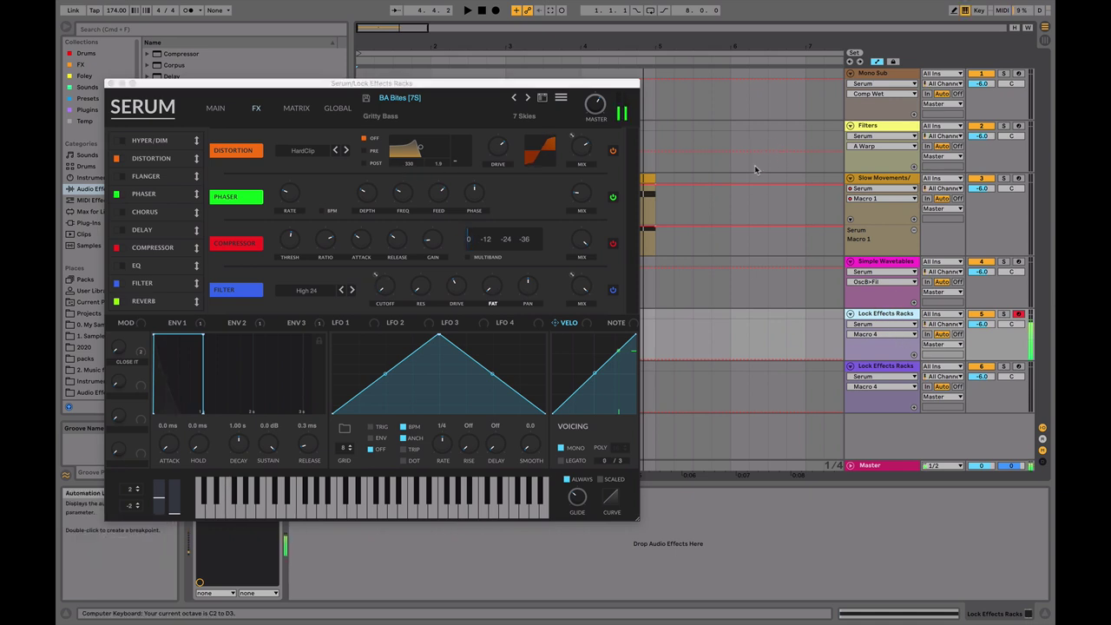
pyautogui.press('f')
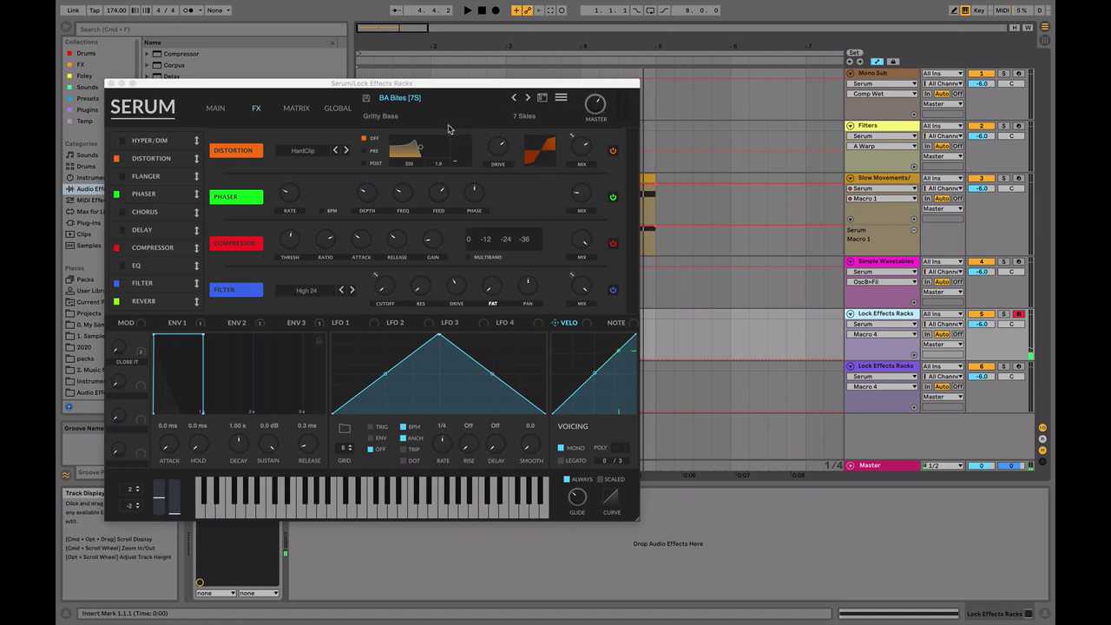
pyautogui.press('f')
# Step: Enable Lock Effect Rack in Serum and play a test note
pyautogui.click(560, 98)
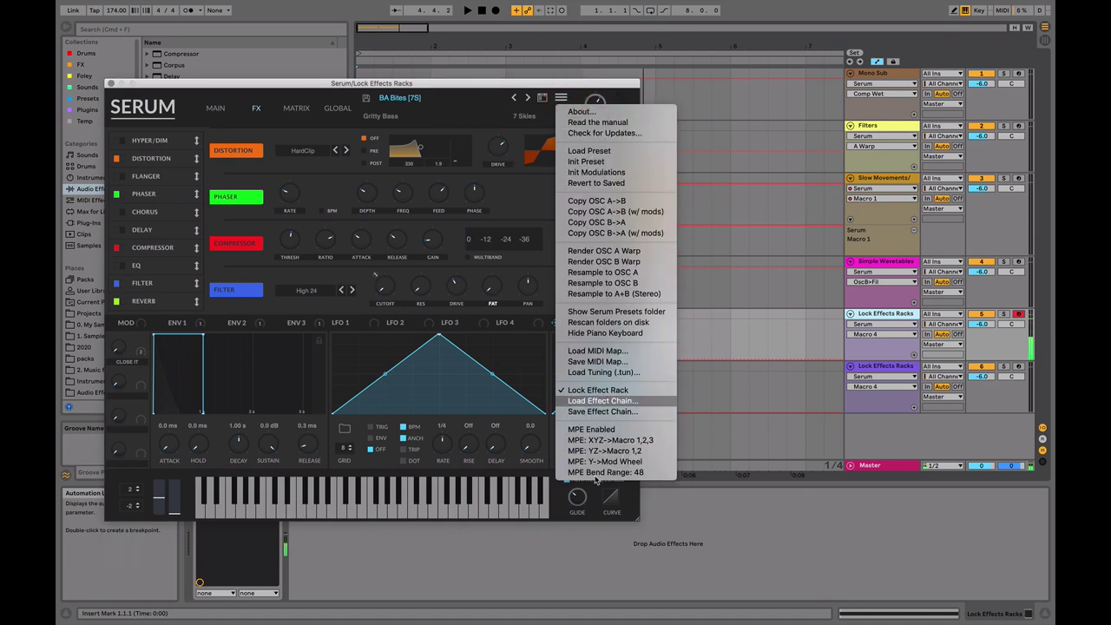
pyautogui.click(553, 82)
pyautogui.click(561, 97)
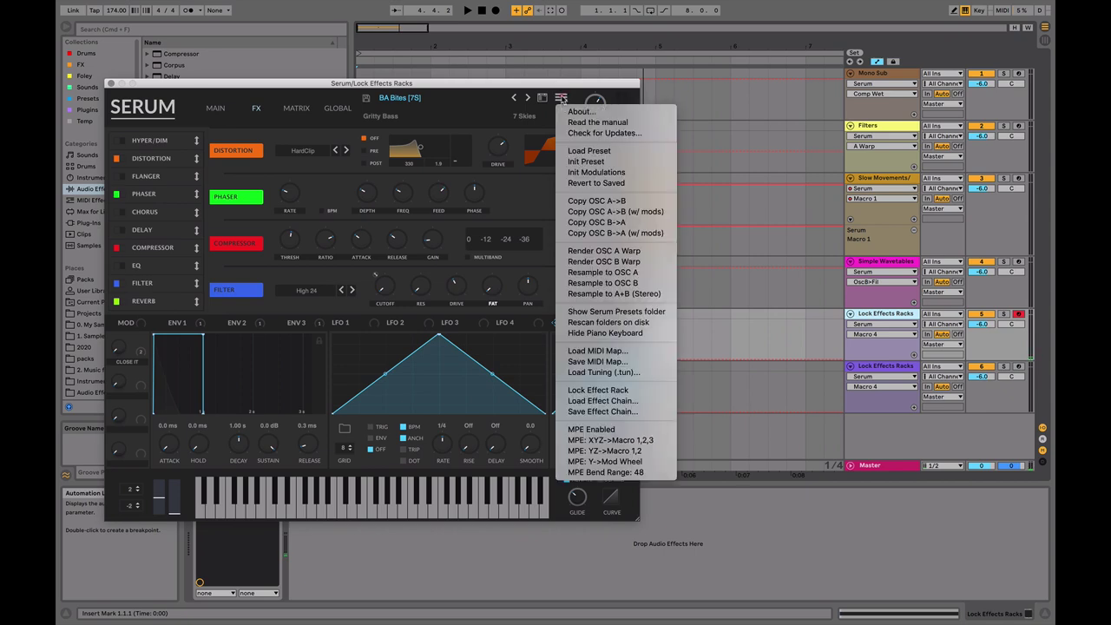
pyautogui.click(587, 386)
pyautogui.press('f')
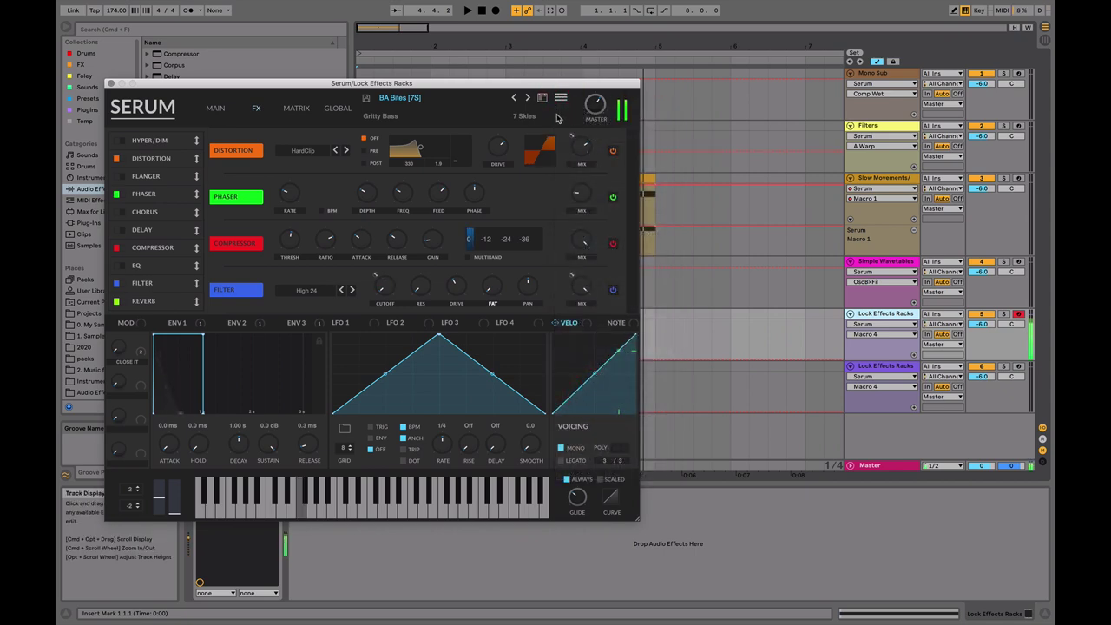
# Step: Load the BA Melbourne [DRK] preset from the Bass (Hard) category
pyautogui.click(491, 98)
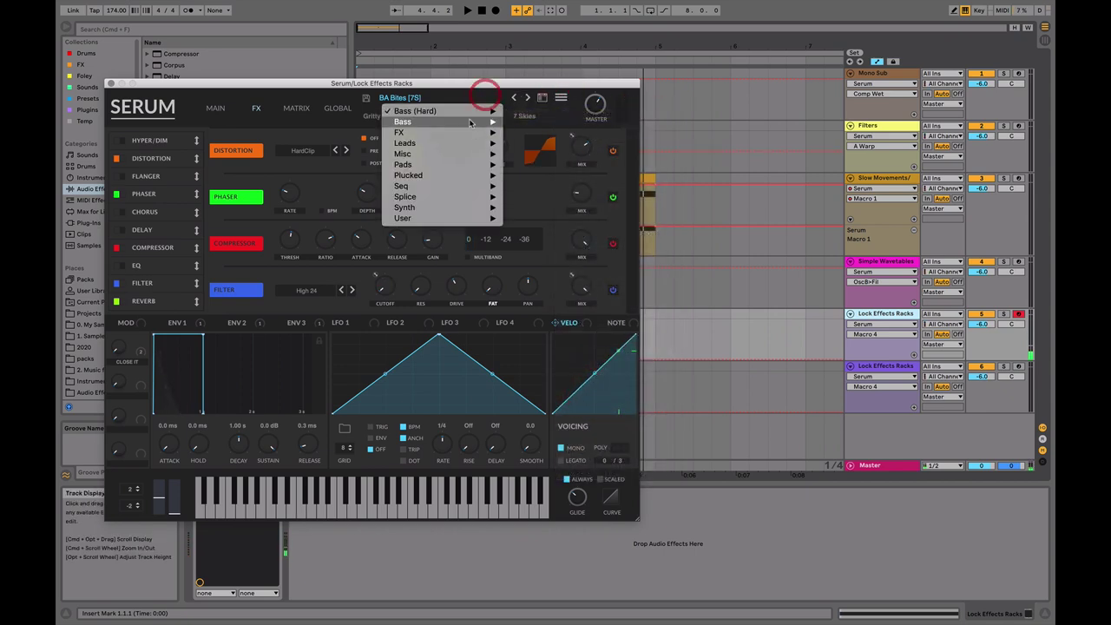
pyautogui.moveTo(486, 111)
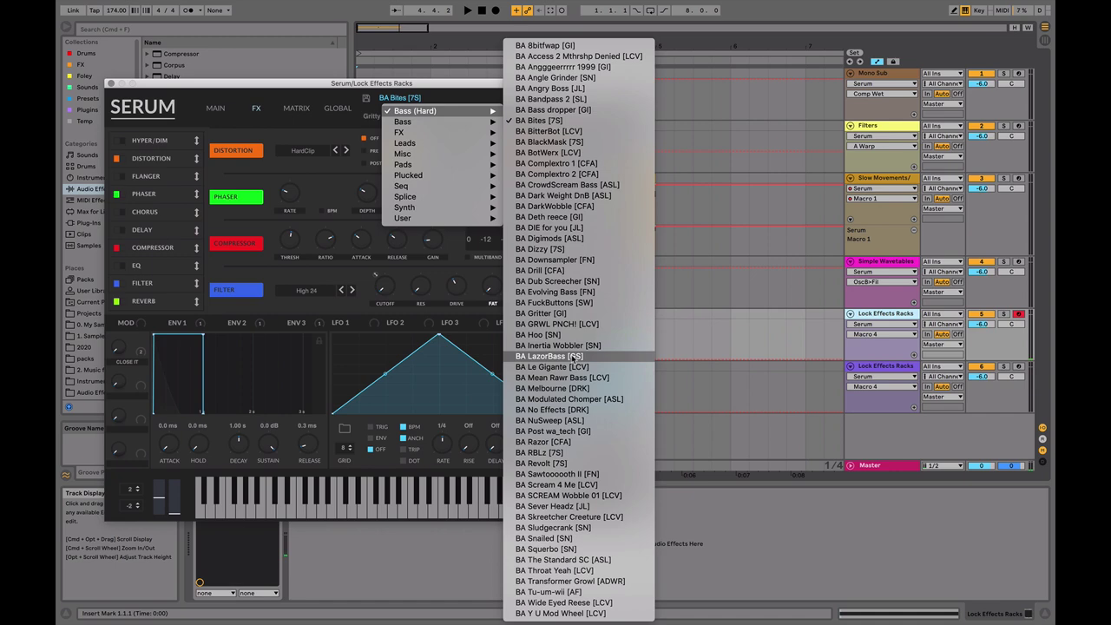
pyautogui.click(572, 387)
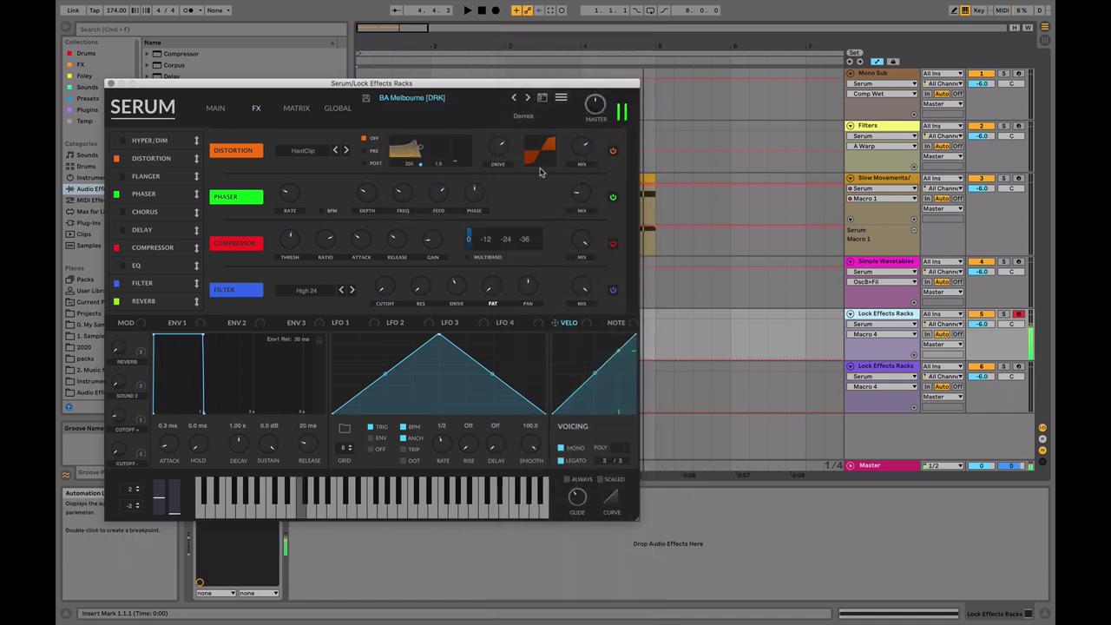
# Step: Step forward through the Bass (Hard) presets to BA Sludgecrank [SN], auditioning each one through the locked effects rack
pyautogui.click(527, 98)
pyautogui.click(526, 98)
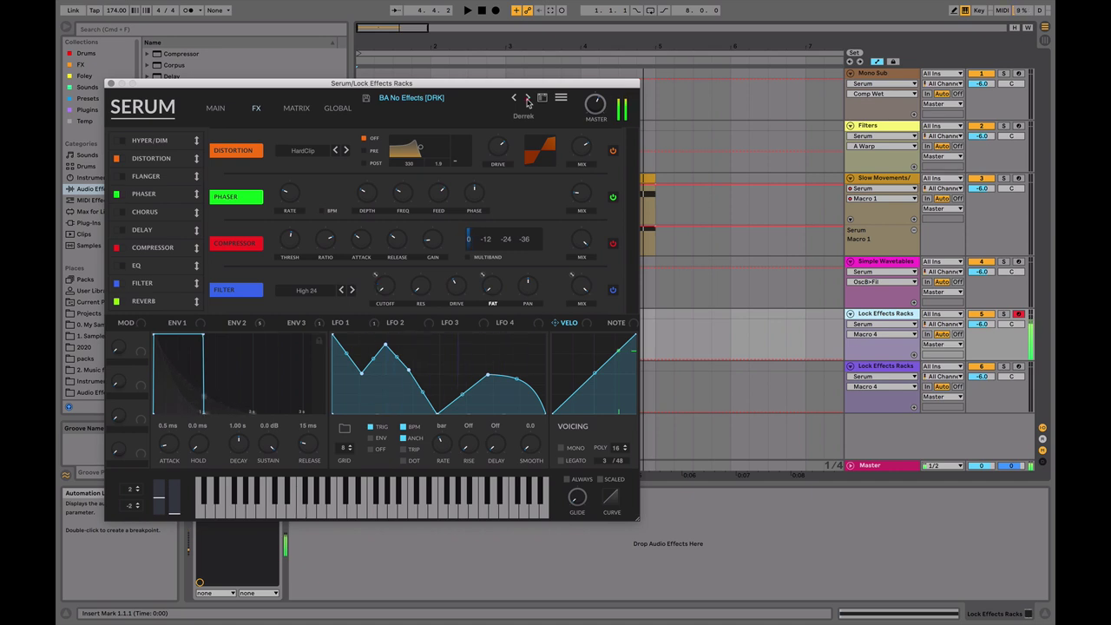
pyautogui.click(526, 98)
pyautogui.click(527, 98)
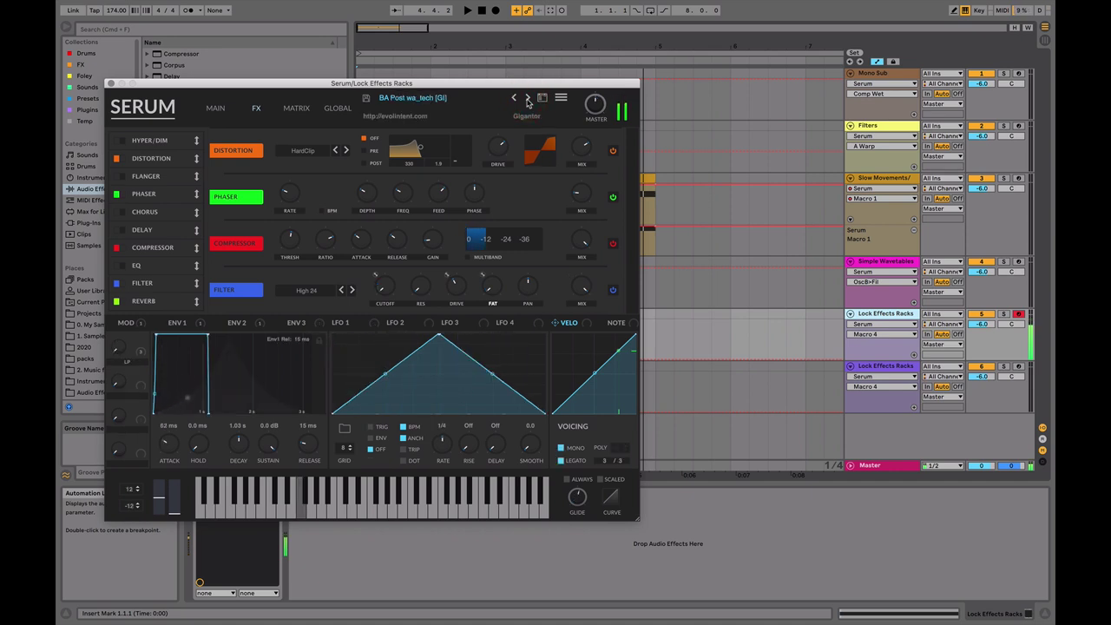
pyautogui.click(527, 98)
pyautogui.click(527, 98)
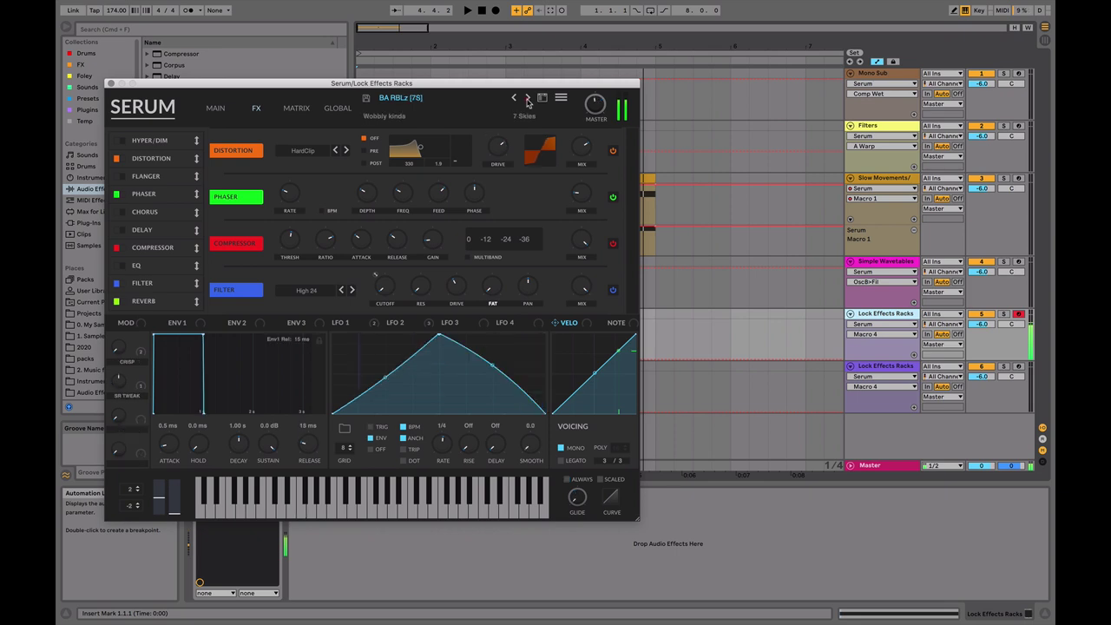
pyautogui.click(527, 98)
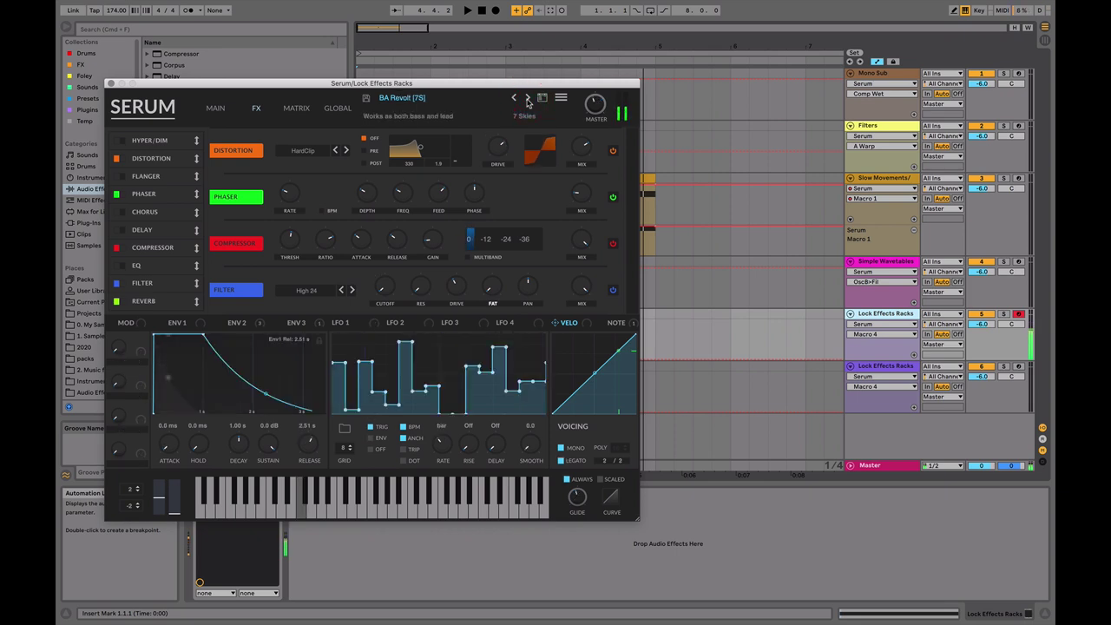
pyautogui.click(527, 98)
pyautogui.press('z')
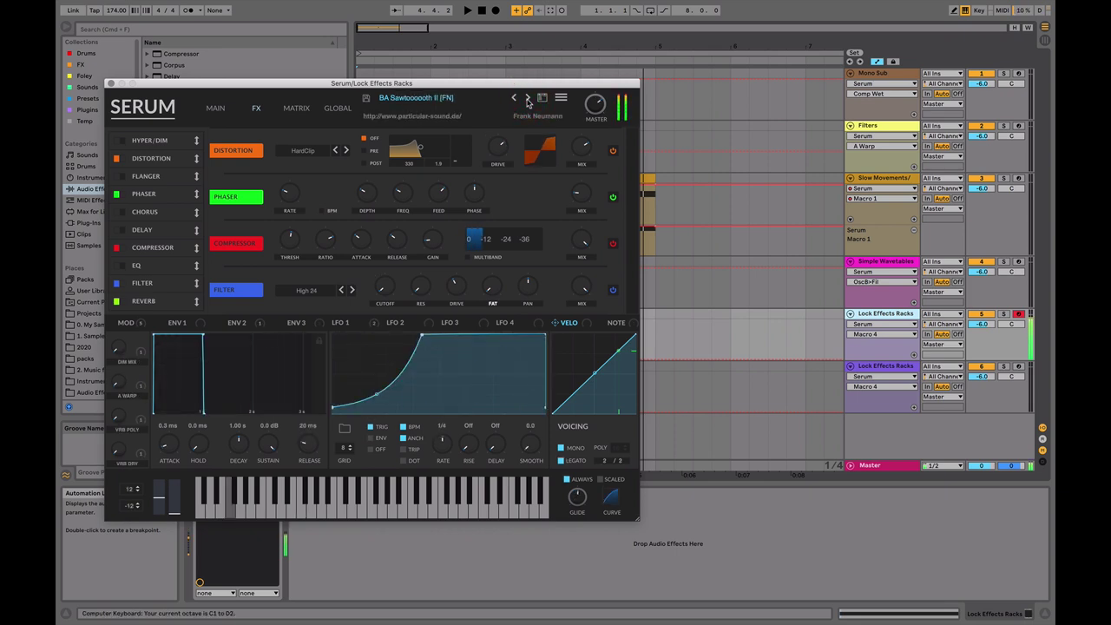
pyautogui.click(526, 98)
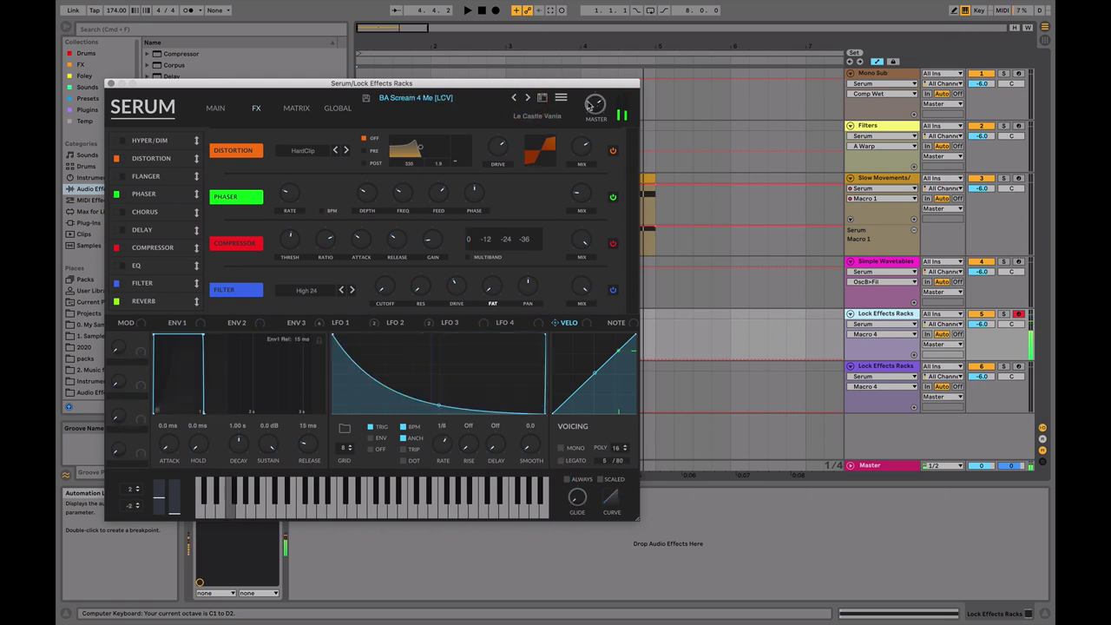
pyautogui.click(527, 98)
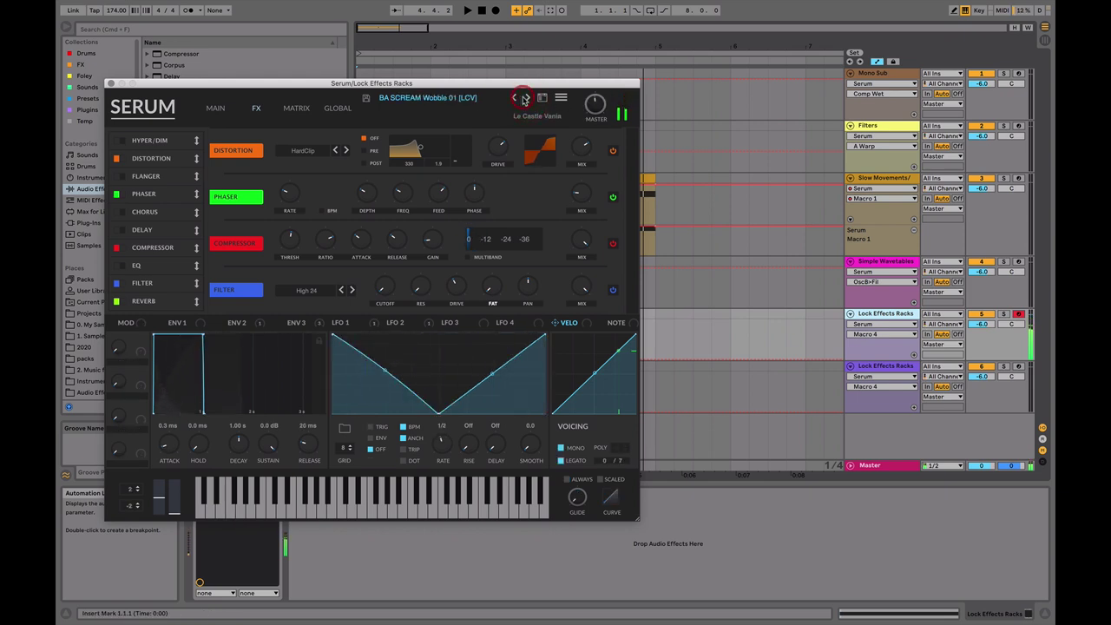
pyautogui.click(524, 98)
pyautogui.click(524, 98)
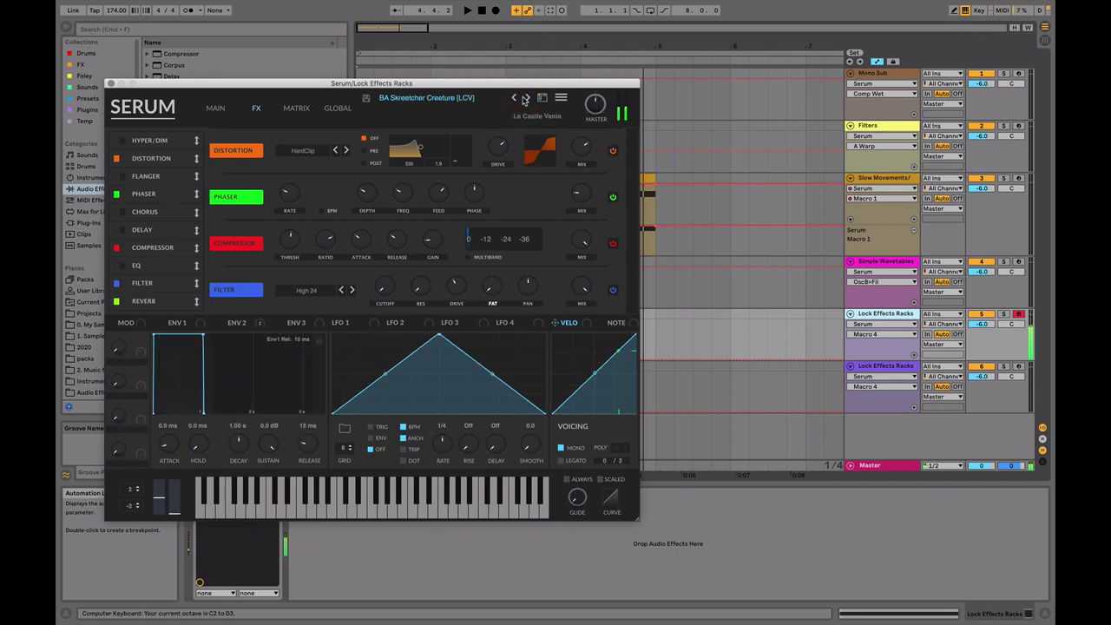
pyautogui.click(524, 98)
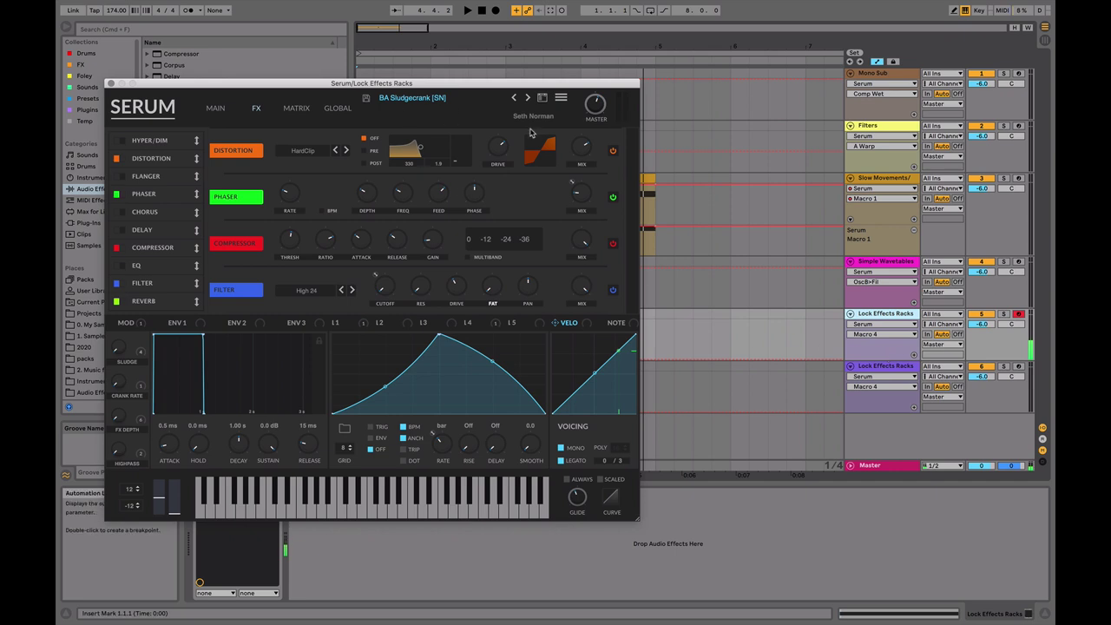
# Step: Examine the BA Sludgecrank preset's oscillators, matrix and locked effects while playing notes in different octaves
pyautogui.click(215, 108)
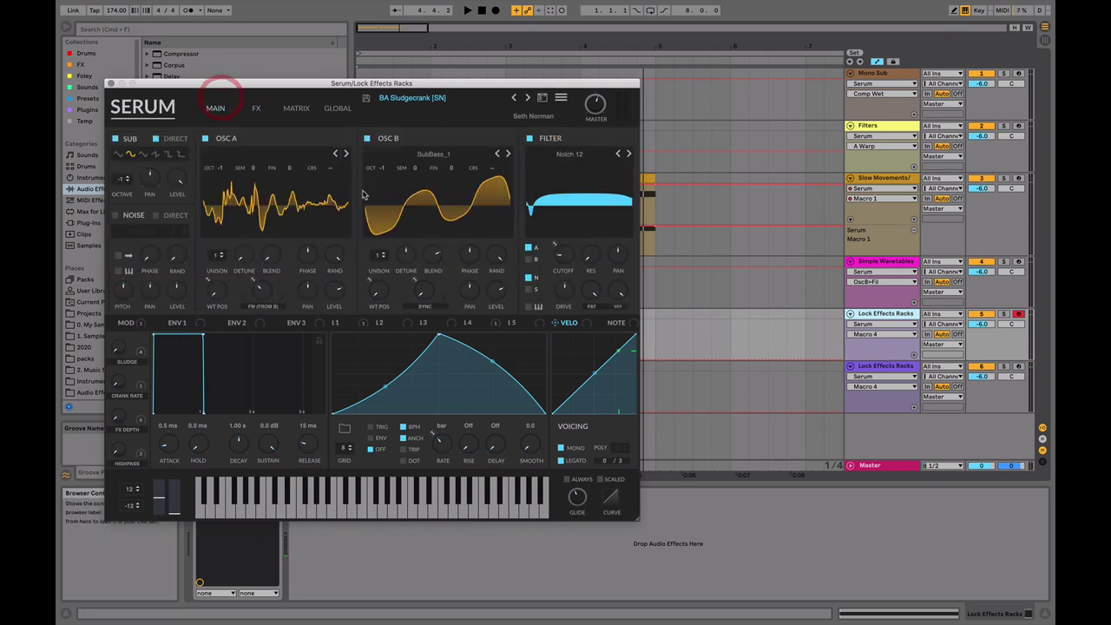
pyautogui.click(299, 103)
pyautogui.click(256, 107)
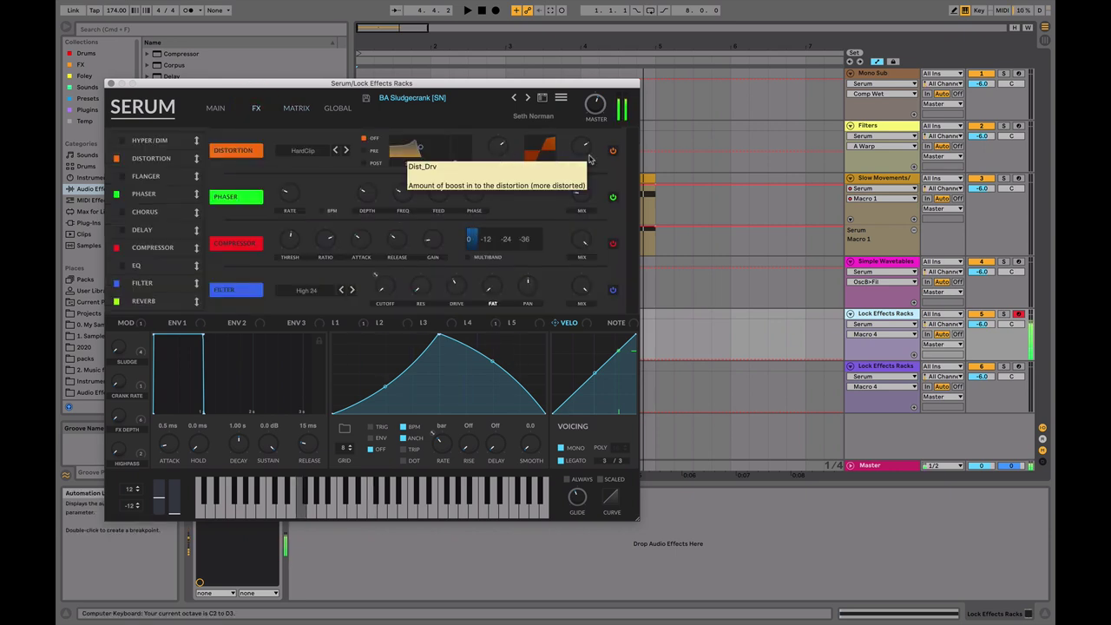
pyautogui.press('z')
# Step: Open Serum on the second Lock Effects Racks track and load the BA Sludgecrank [SN] preset from Bass (Hard)
pyautogui.click(908, 368)
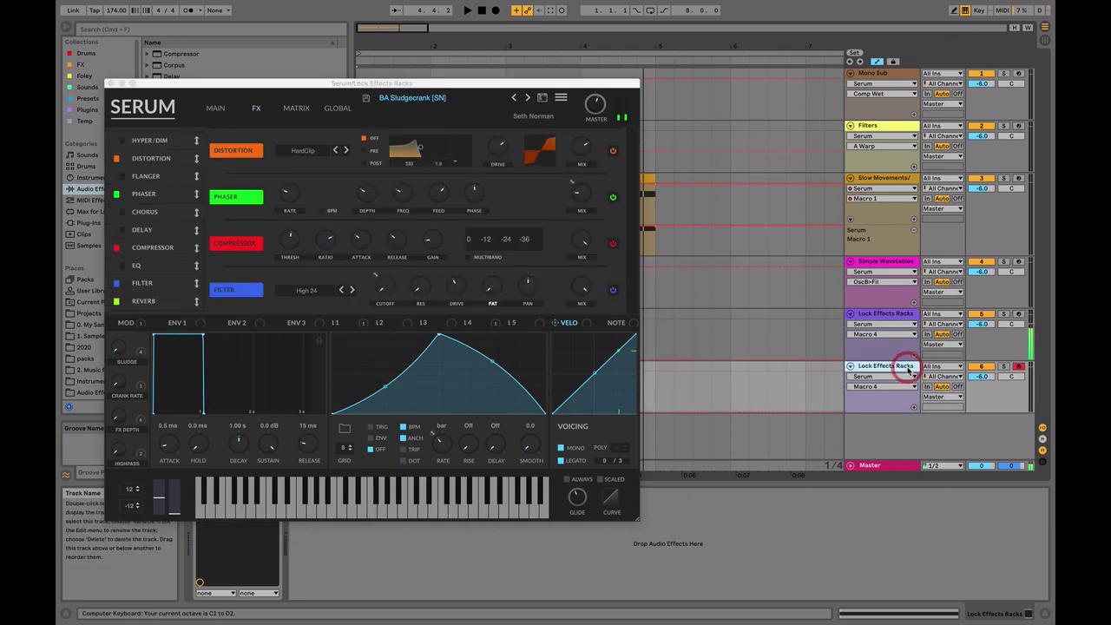
pyautogui.click(108, 84)
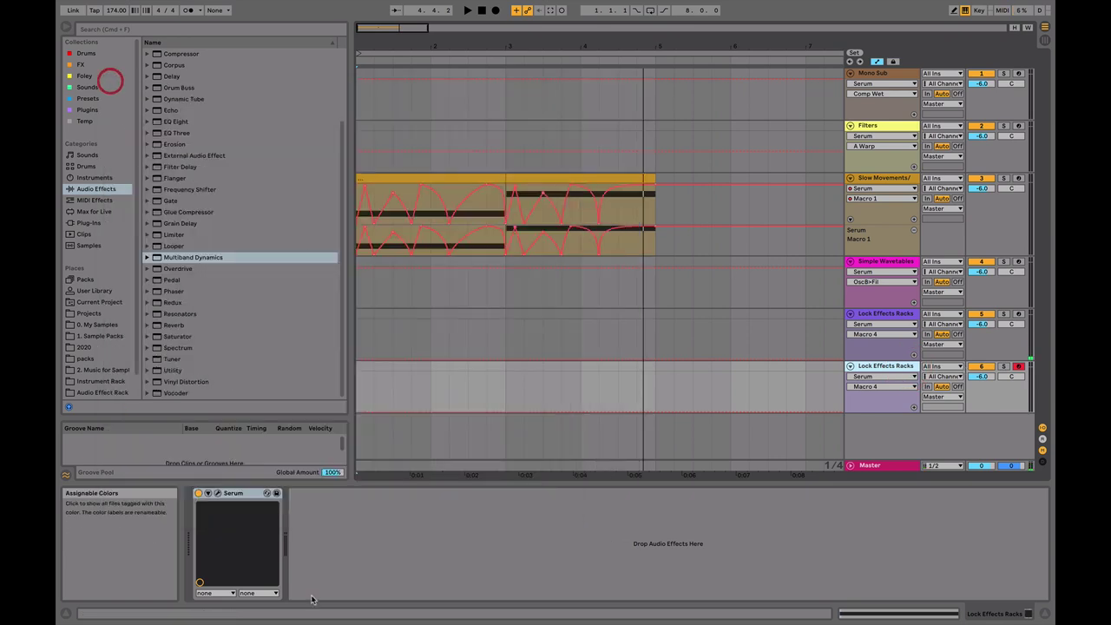
pyautogui.click(218, 493)
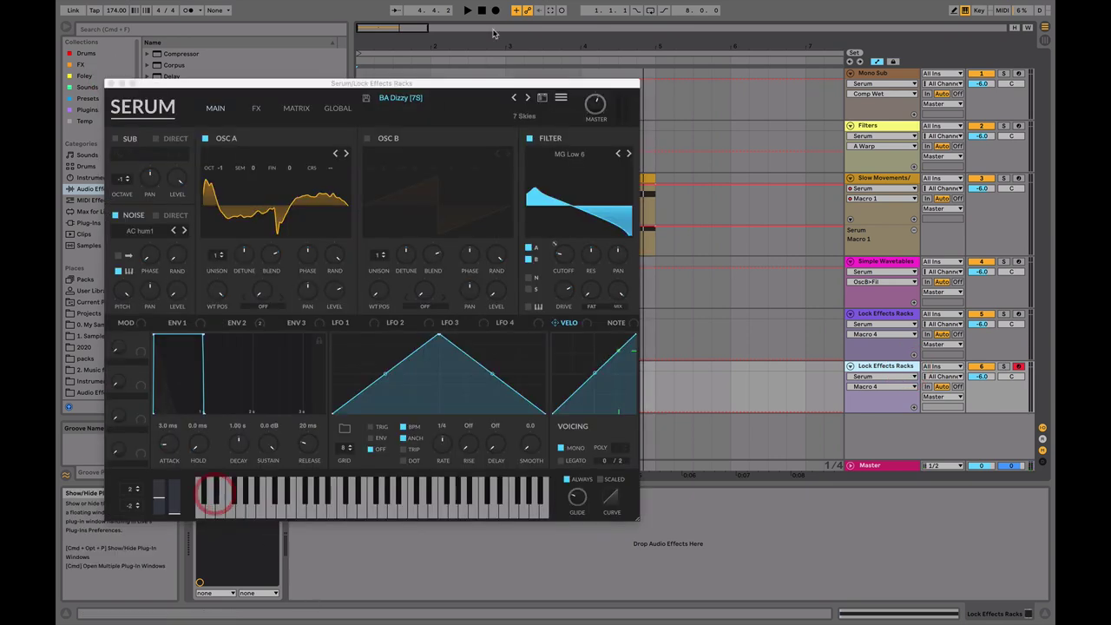
pyautogui.click(461, 93)
pyautogui.moveTo(471, 116)
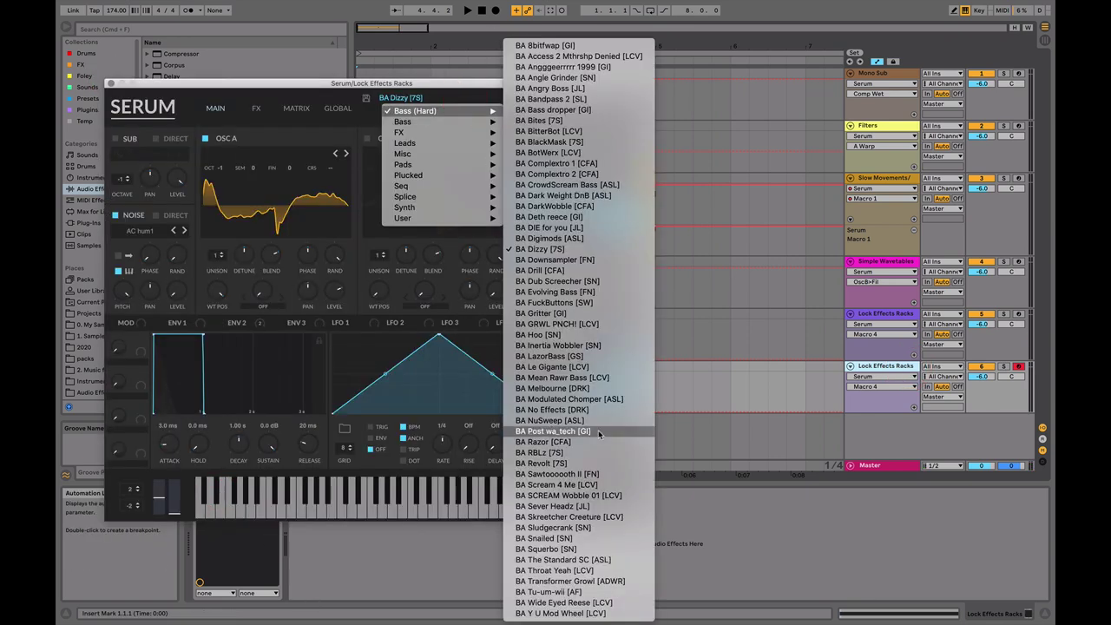
pyautogui.click(573, 526)
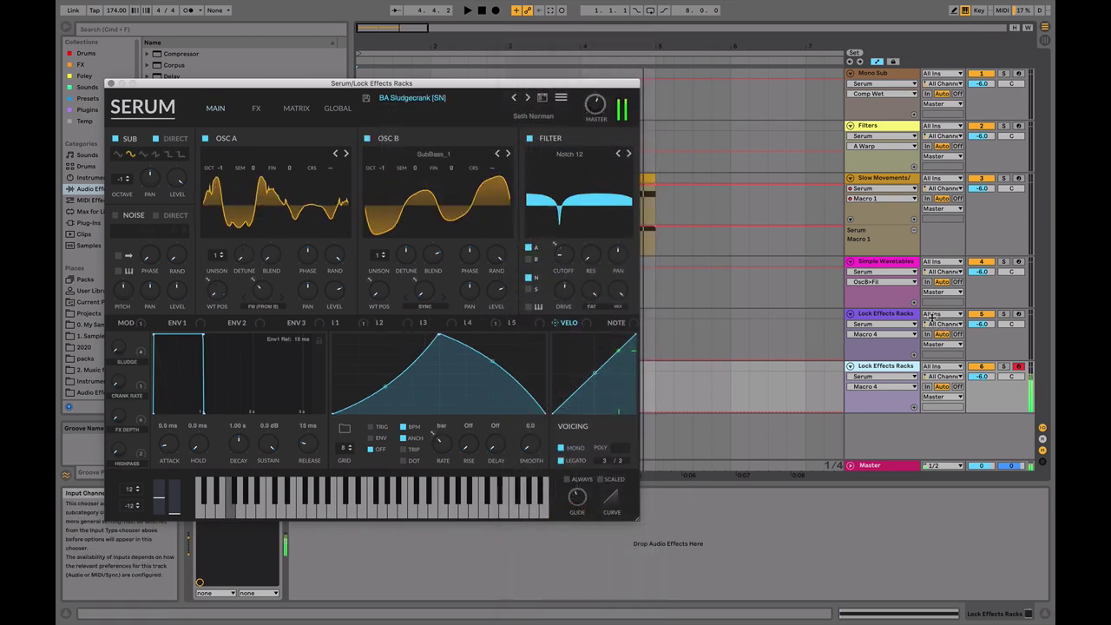
# Step: Compare the BA Sludgecrank sound on the two Lock Effects Racks tracks, checking the second instance's original effects chain
pyautogui.click(909, 314)
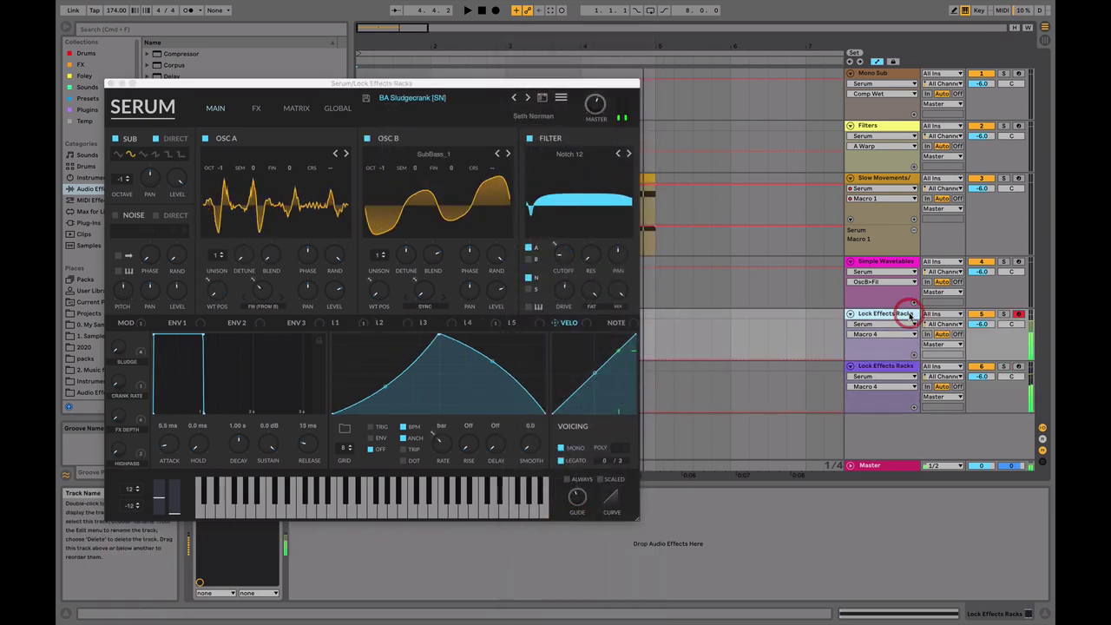
pyautogui.click(902, 367)
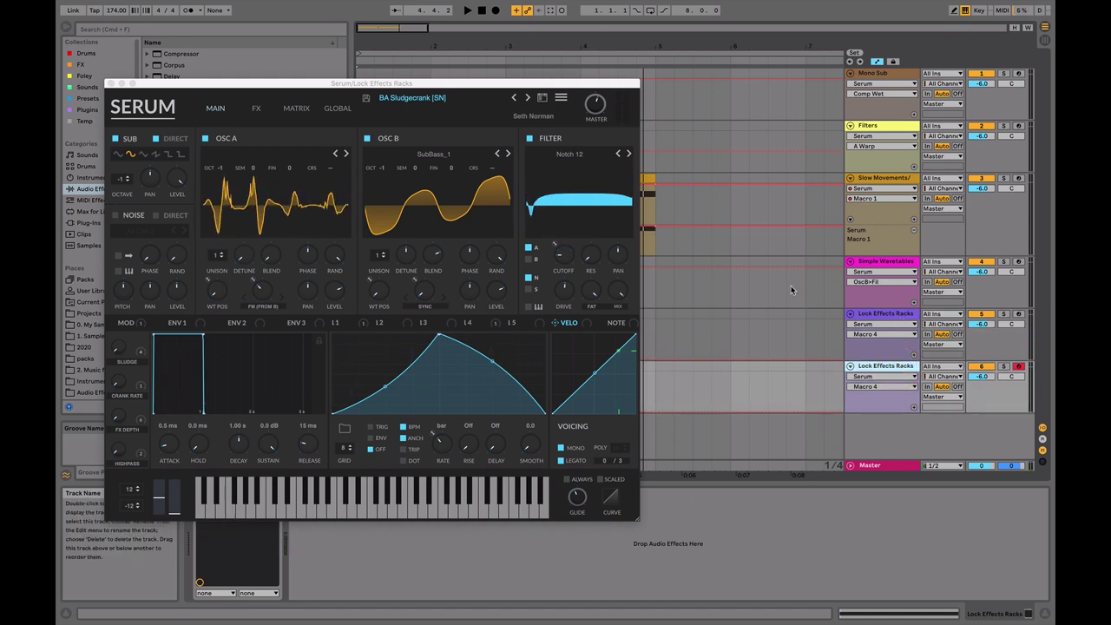
pyautogui.click(257, 110)
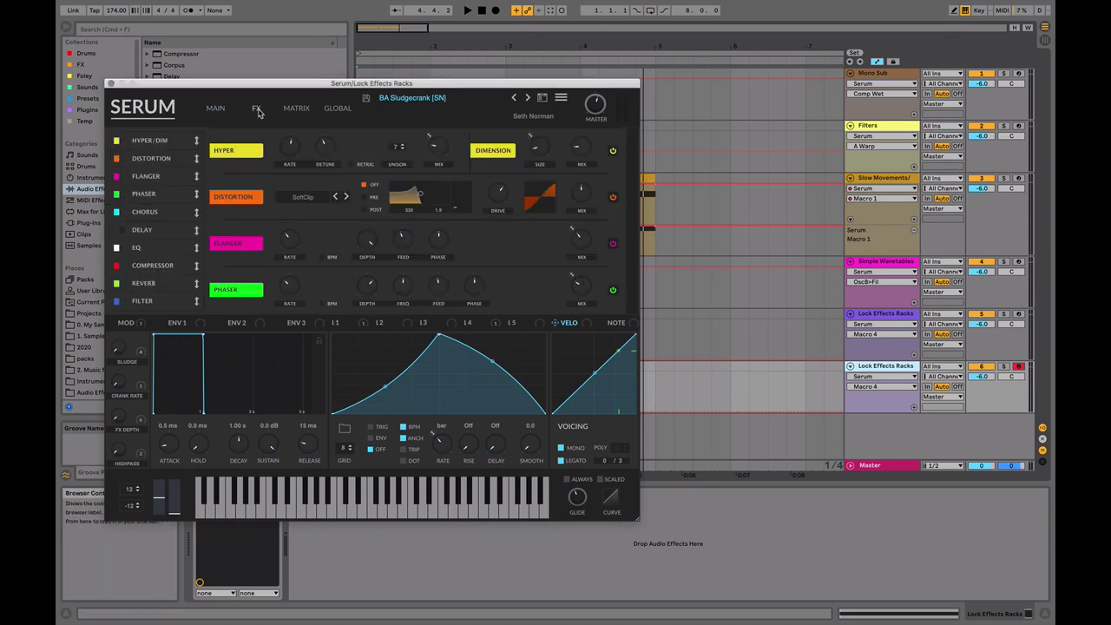
pyautogui.click(217, 110)
pyautogui.click(899, 313)
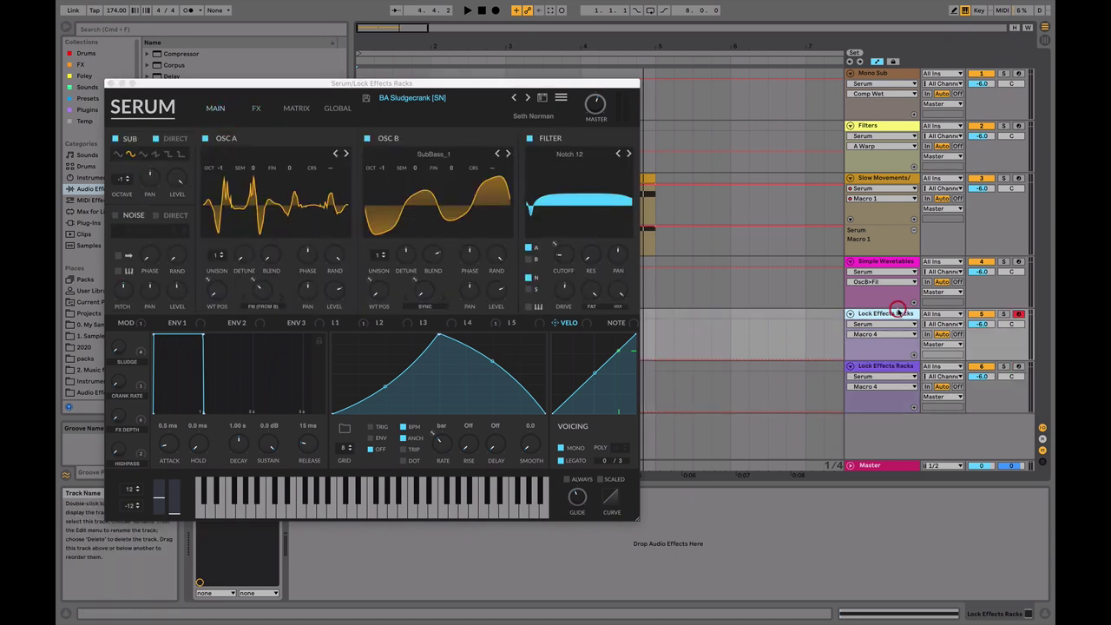
pyautogui.click(899, 366)
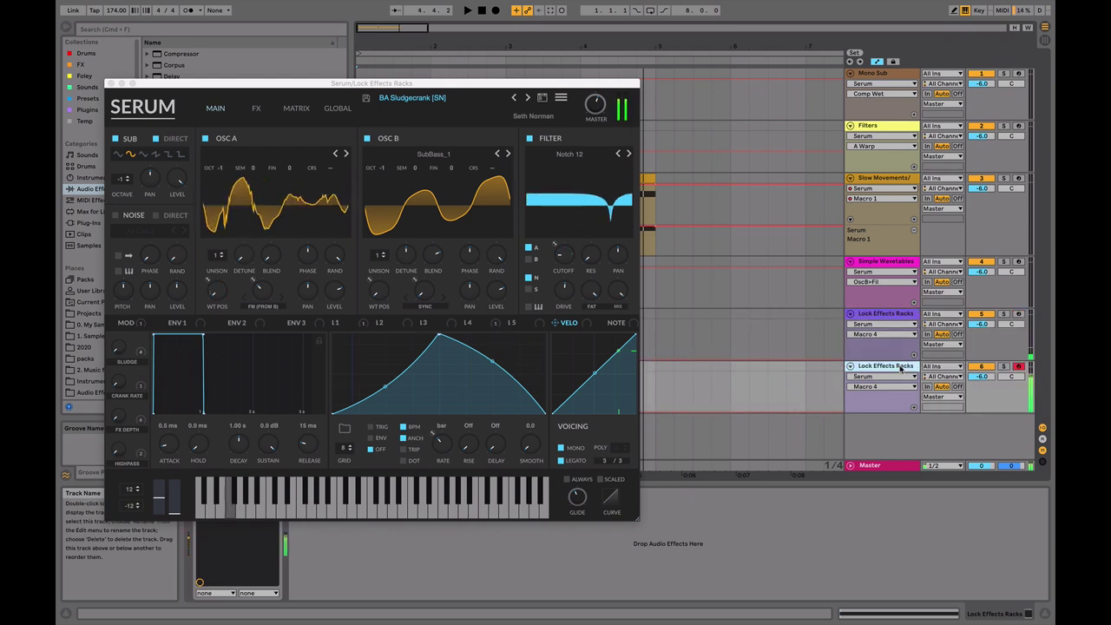
pyautogui.click(892, 314)
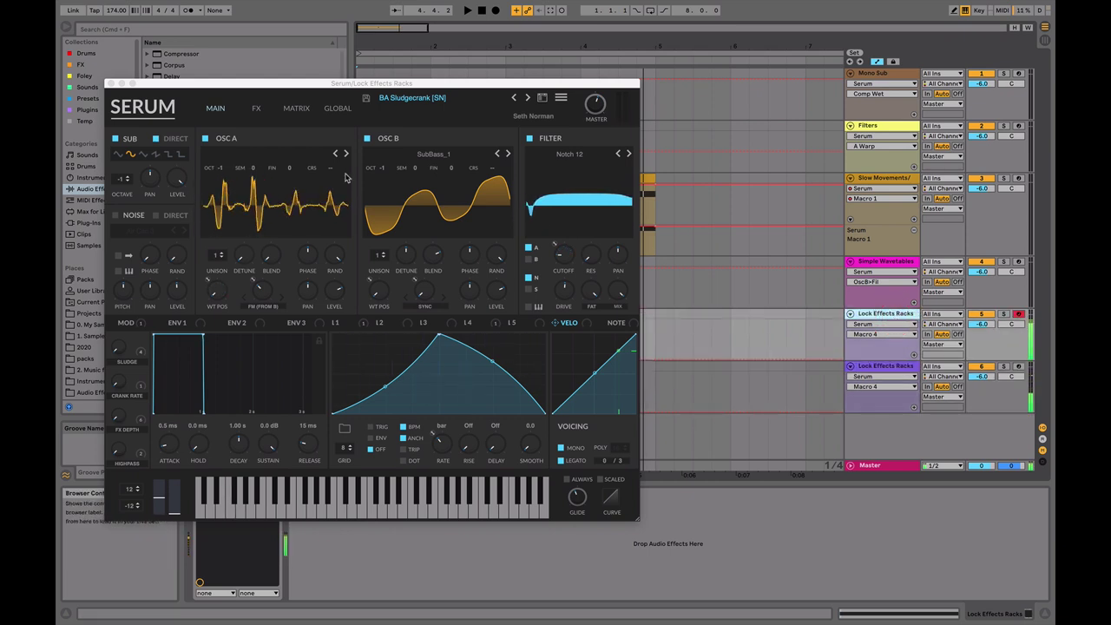
# Step: Check the Lock Effect Rack option in Serum on the first Lock Effects Racks track, then close the instrument
pyautogui.click(110, 84)
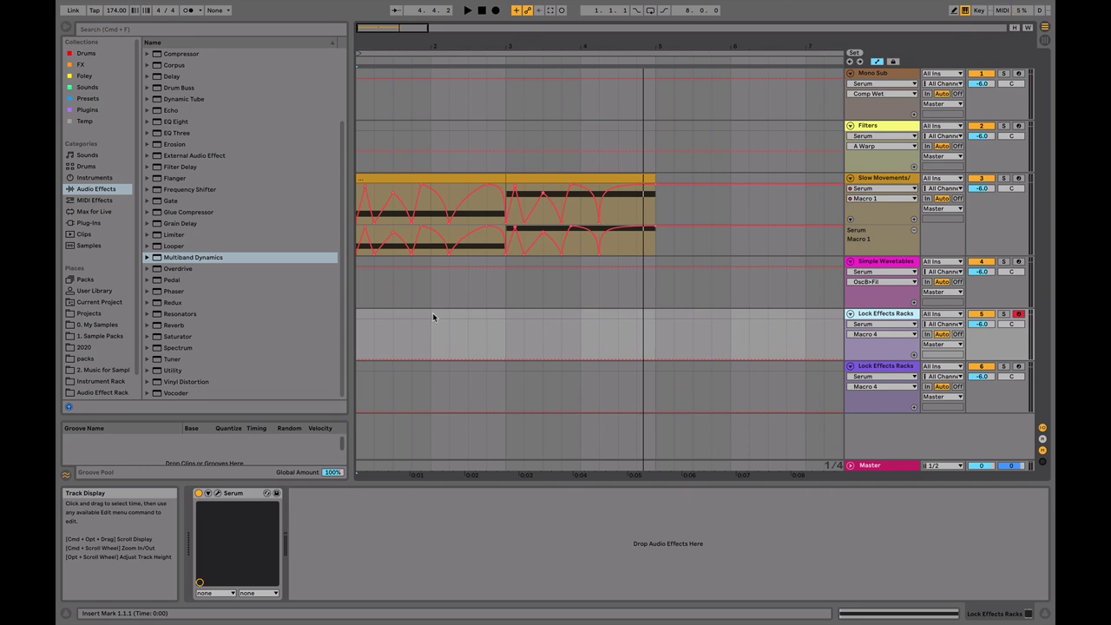
pyautogui.click(217, 492)
pyautogui.click(561, 101)
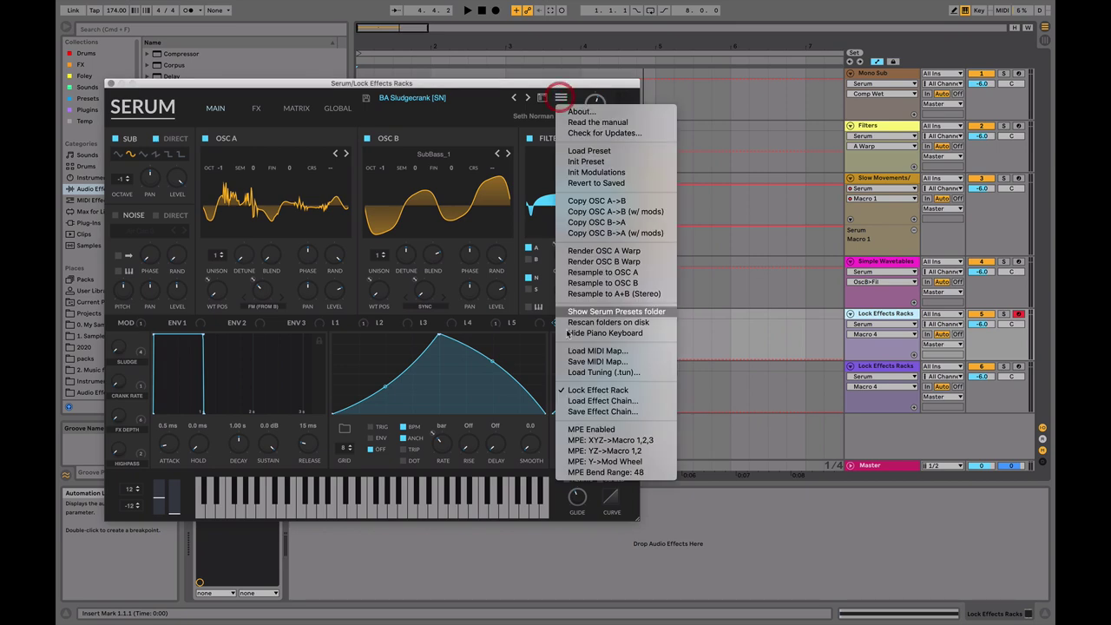
pyautogui.click(311, 87)
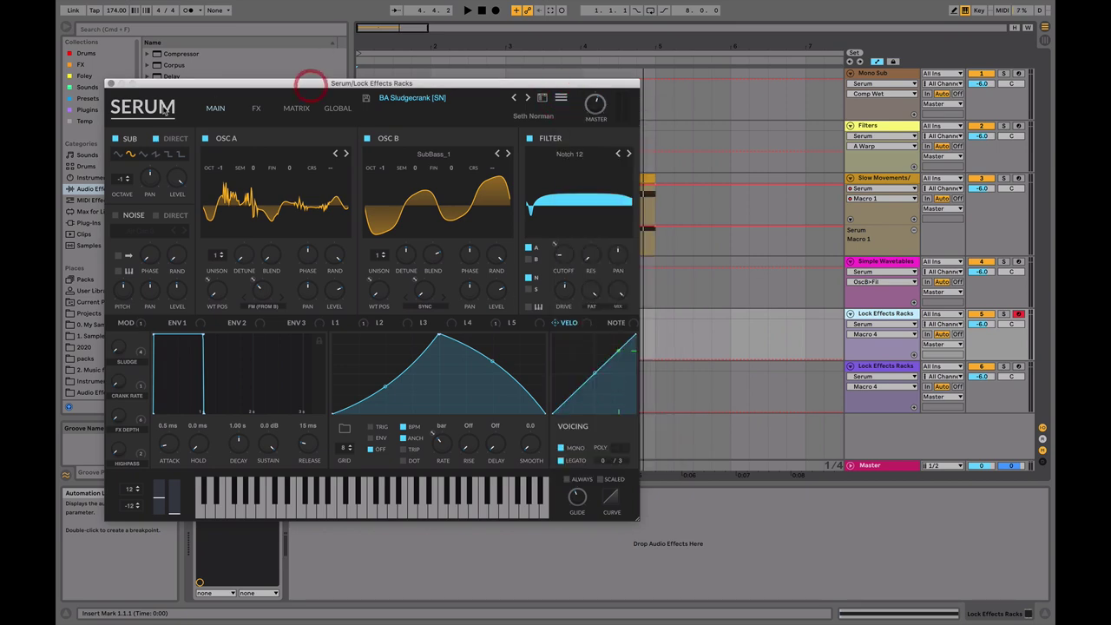
pyautogui.click(110, 85)
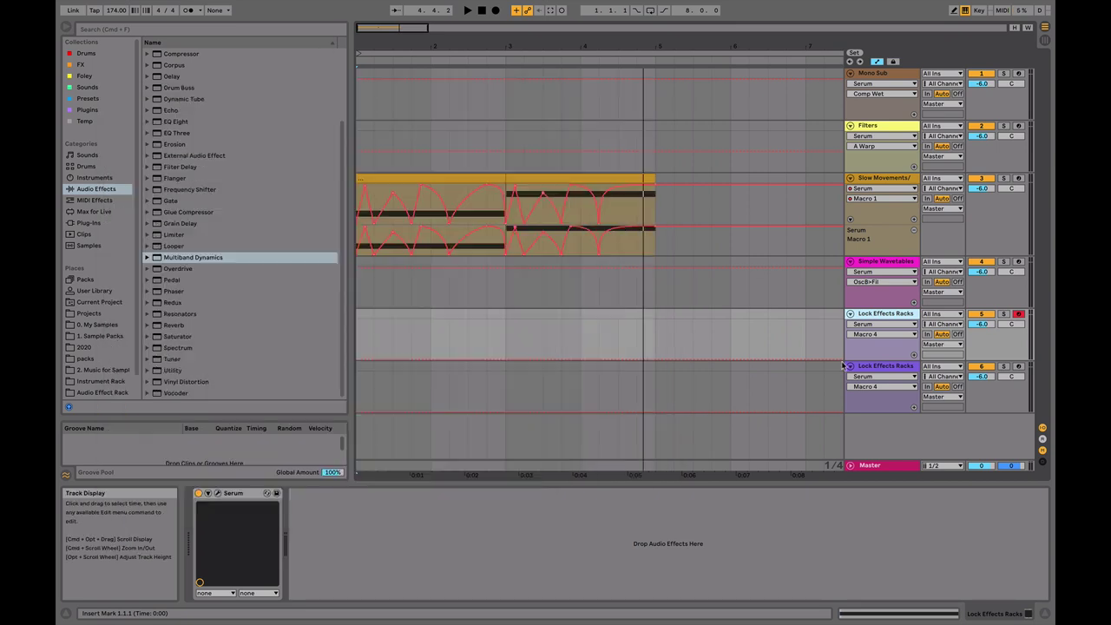
# Step: Open Serum on the Slow Movements/Curves track and look over its effects chain before resampling
pyautogui.click(874, 178)
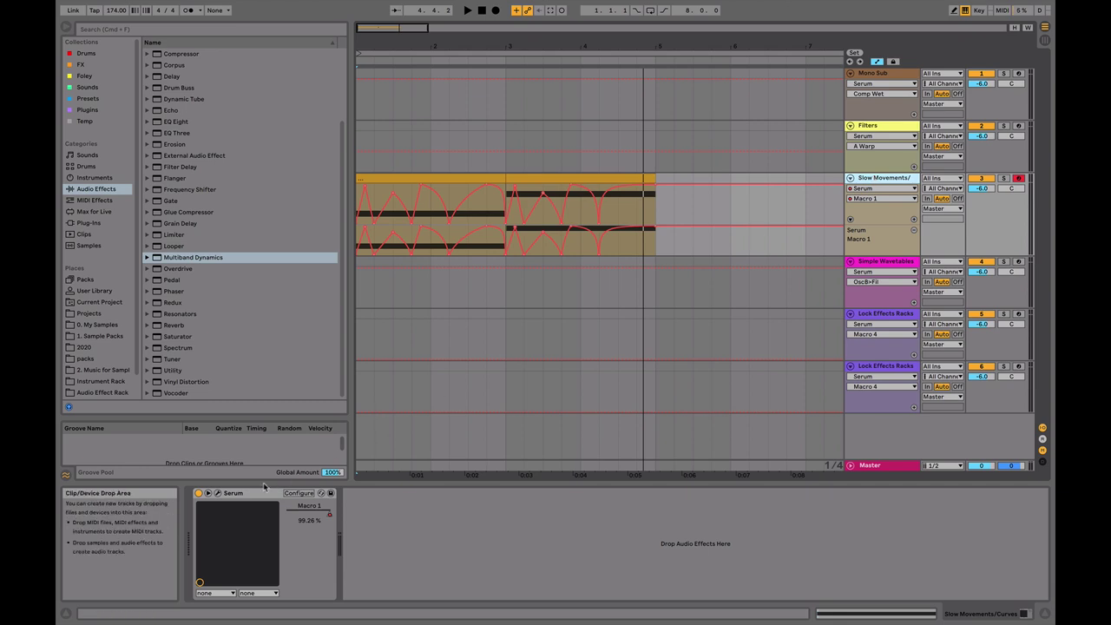
pyautogui.click(216, 492)
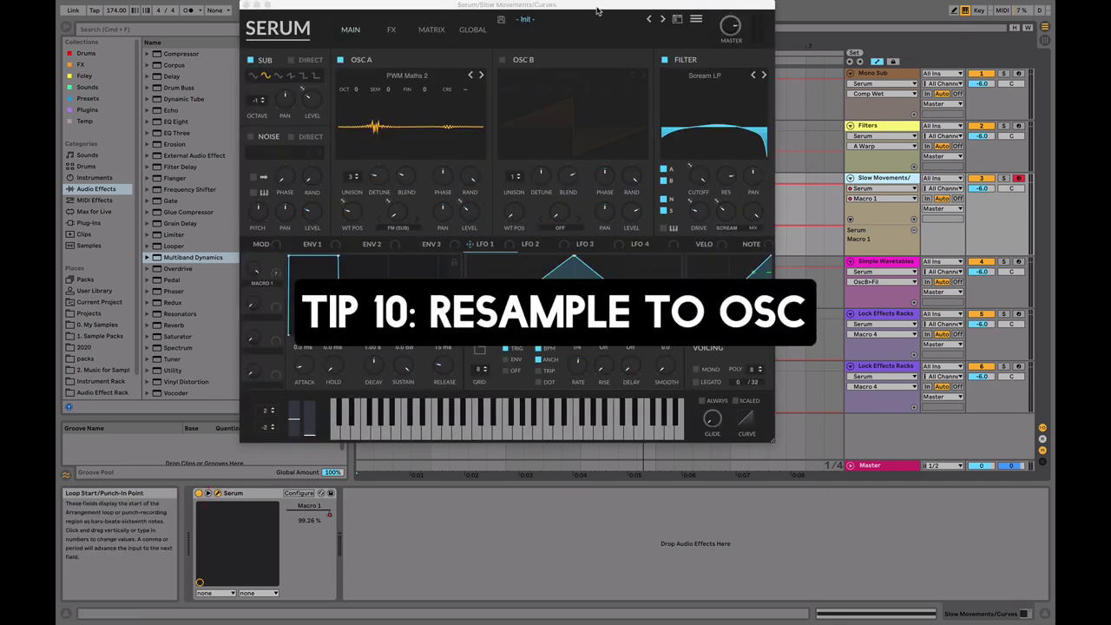
pyautogui.moveTo(599, 5); pyautogui.dragTo(597, 85)
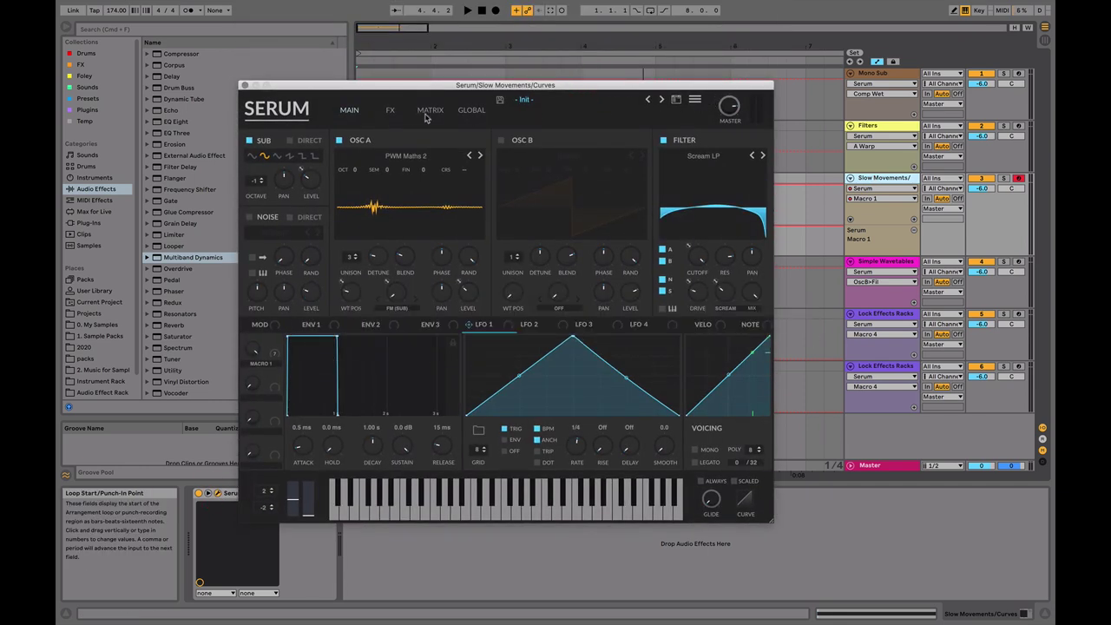
pyautogui.click(391, 111)
pyautogui.click(354, 114)
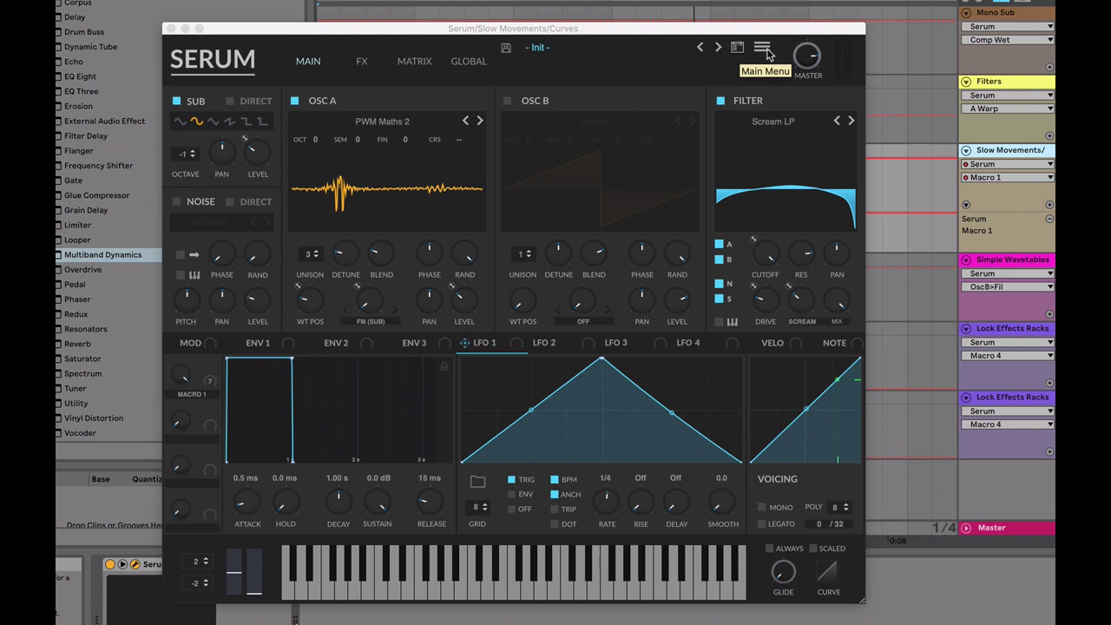
# Step: Resample the Slow Movements/Curves patch to oscillators A and B in stereo
pyautogui.click(767, 53)
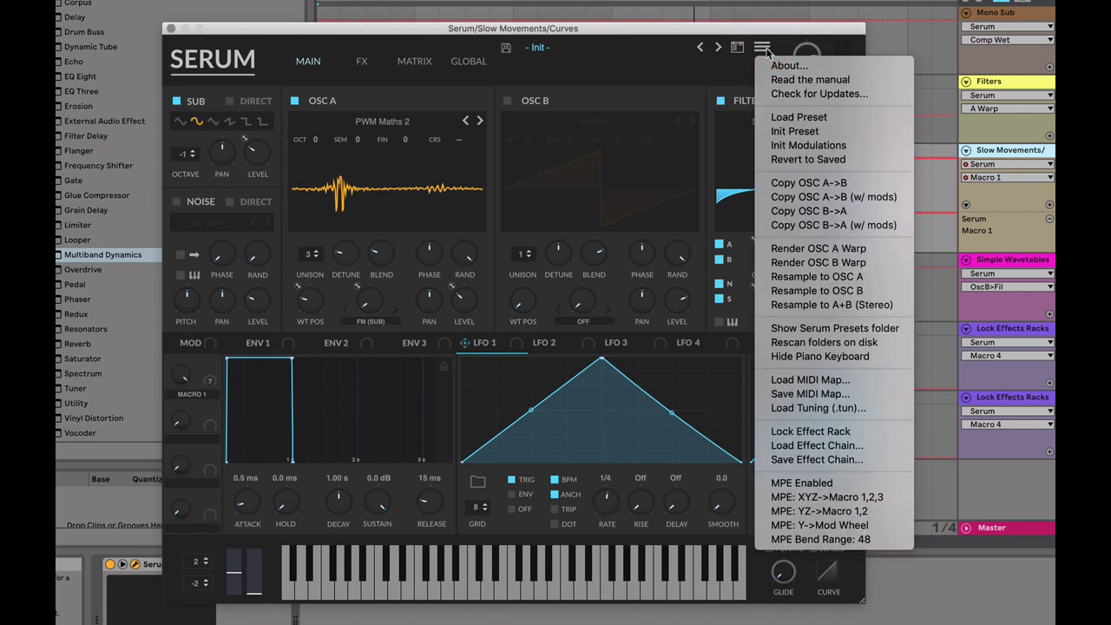
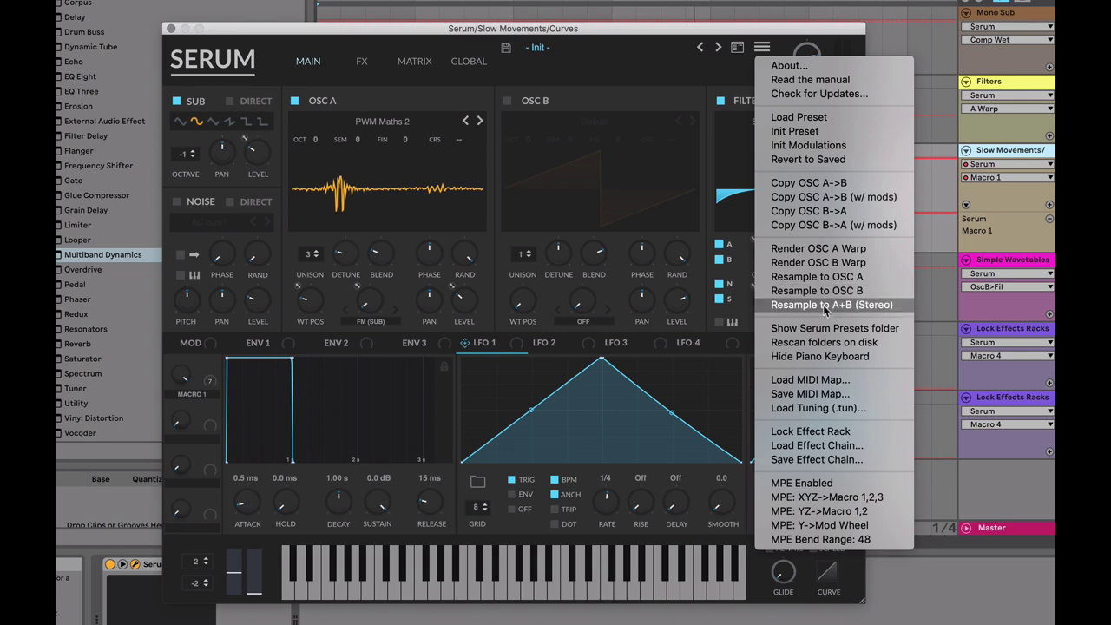
pyautogui.click(824, 305)
pyautogui.click(362, 61)
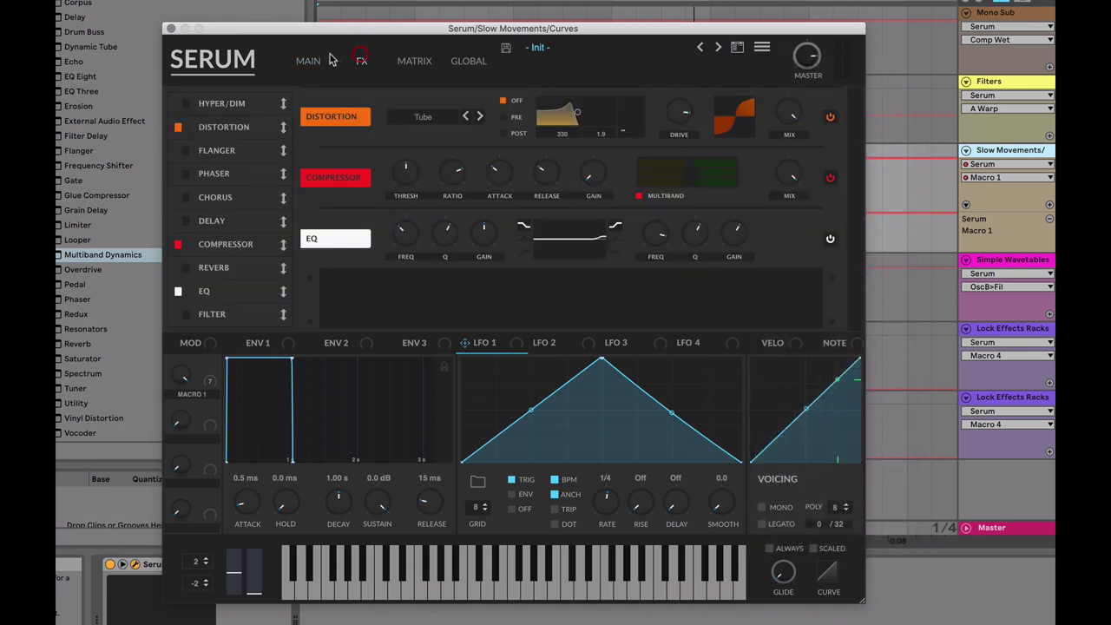
pyautogui.click(308, 61)
pyautogui.click(763, 50)
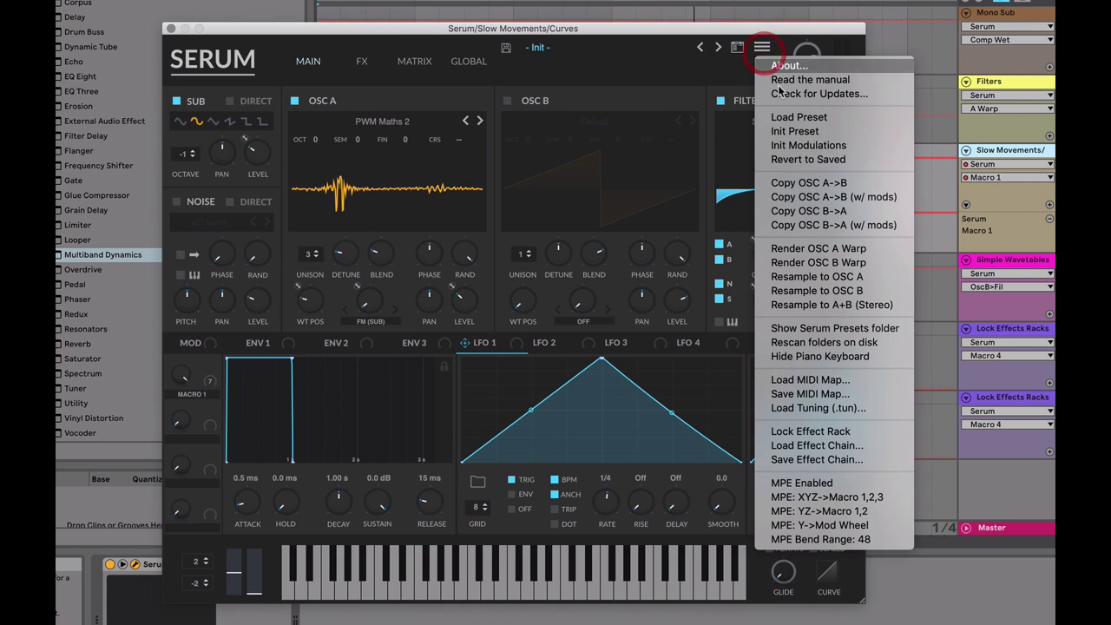
pyautogui.click(837, 307)
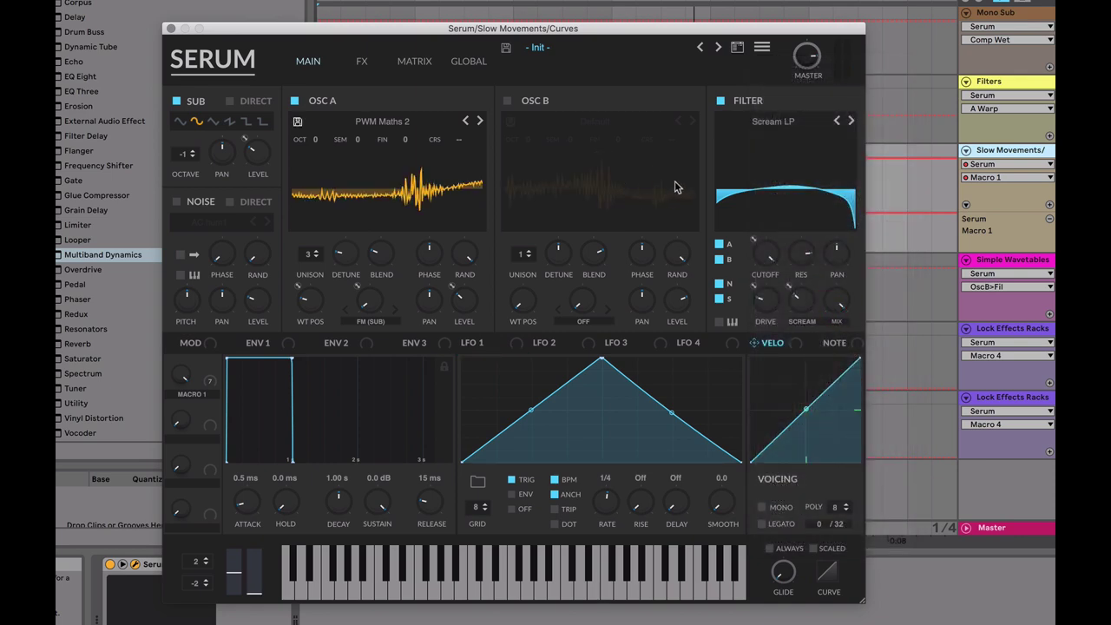
# Step: Check the resampled patch's effects chain, turn on oscillator B, and close the Slow Movements/Curves Serum
pyautogui.click(365, 61)
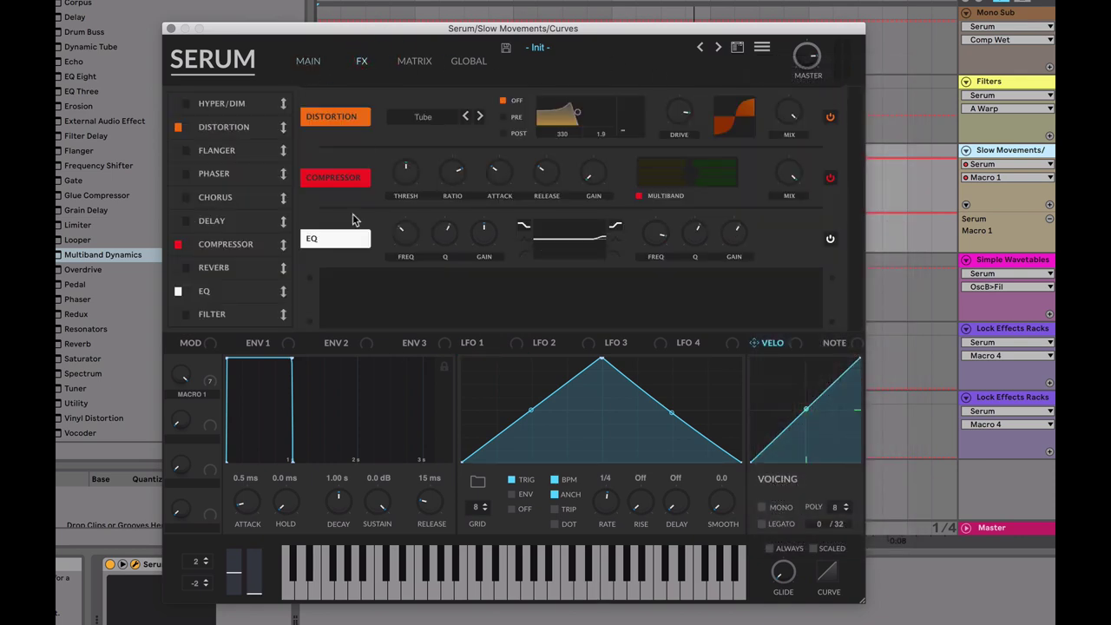
pyautogui.click(297, 61)
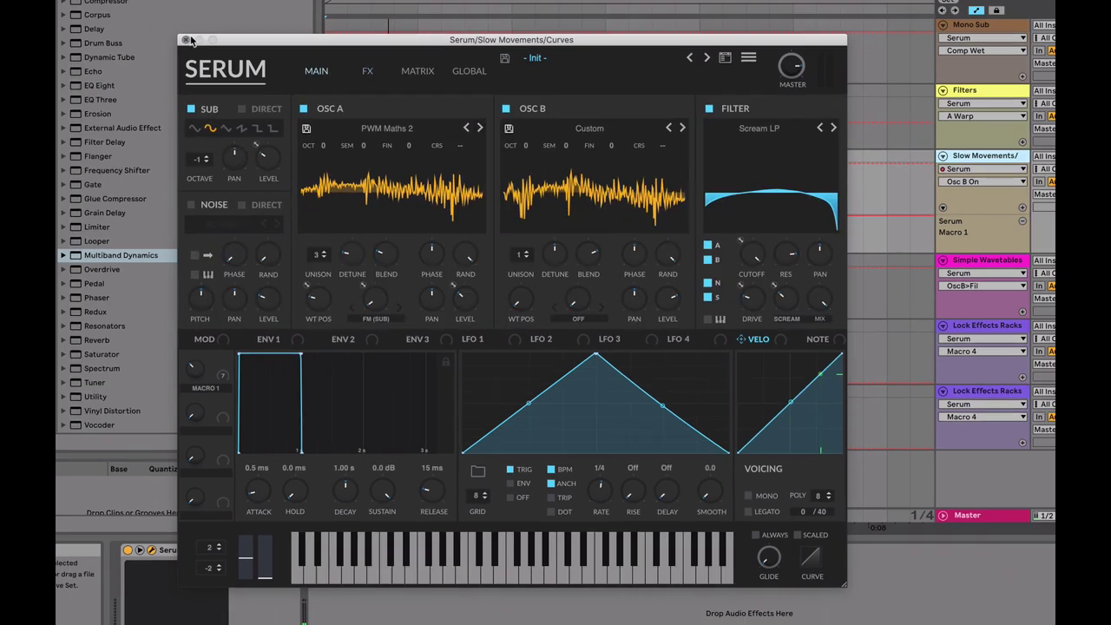
pyautogui.click(171, 29)
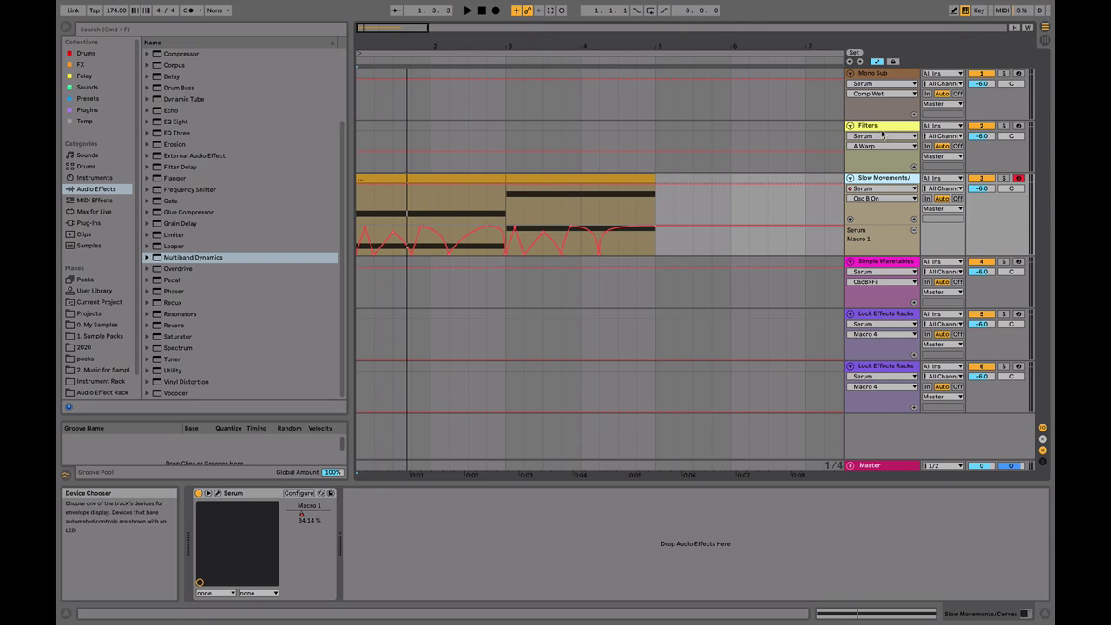
# Step: Open Serum on the Simple Wavetables track with oscillator A on and oscillator B off
pyautogui.click(877, 127)
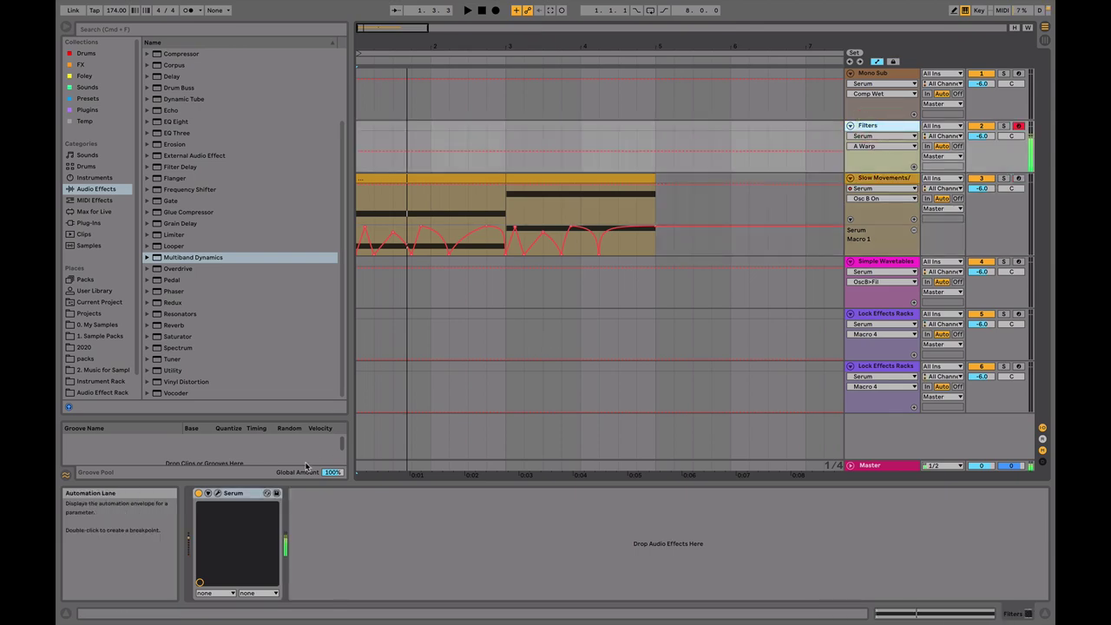
pyautogui.click(703, 264)
pyautogui.click(215, 490)
pyautogui.click(362, 131)
pyautogui.click(202, 131)
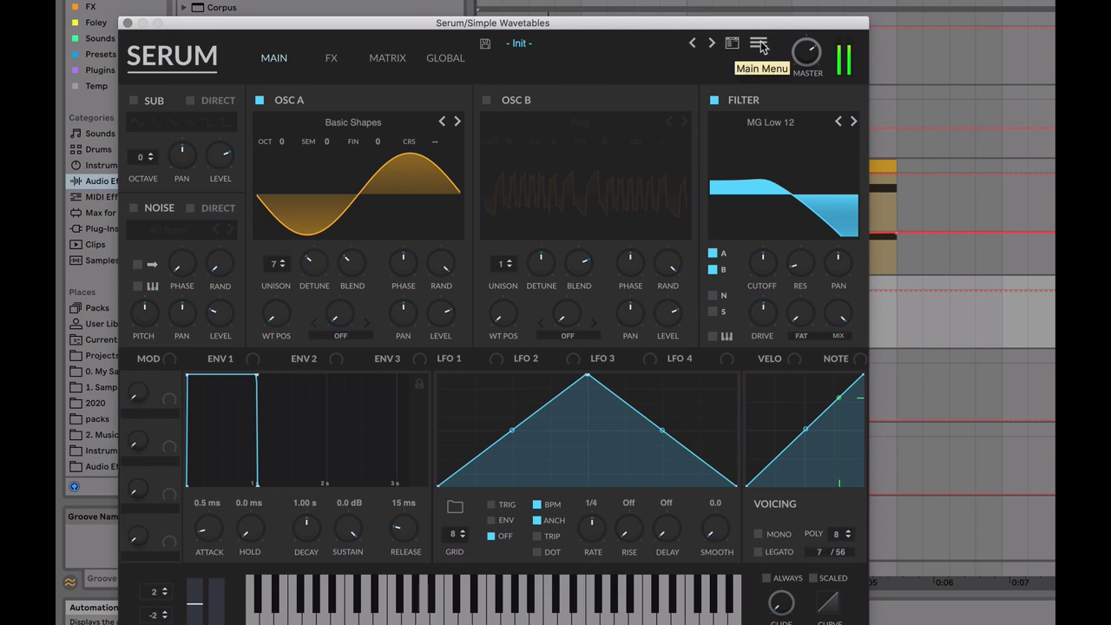
# Step: Resample the Basic Shapes patch on the Simple Wavetables track to A+B (Stereo)
pyautogui.click(758, 44)
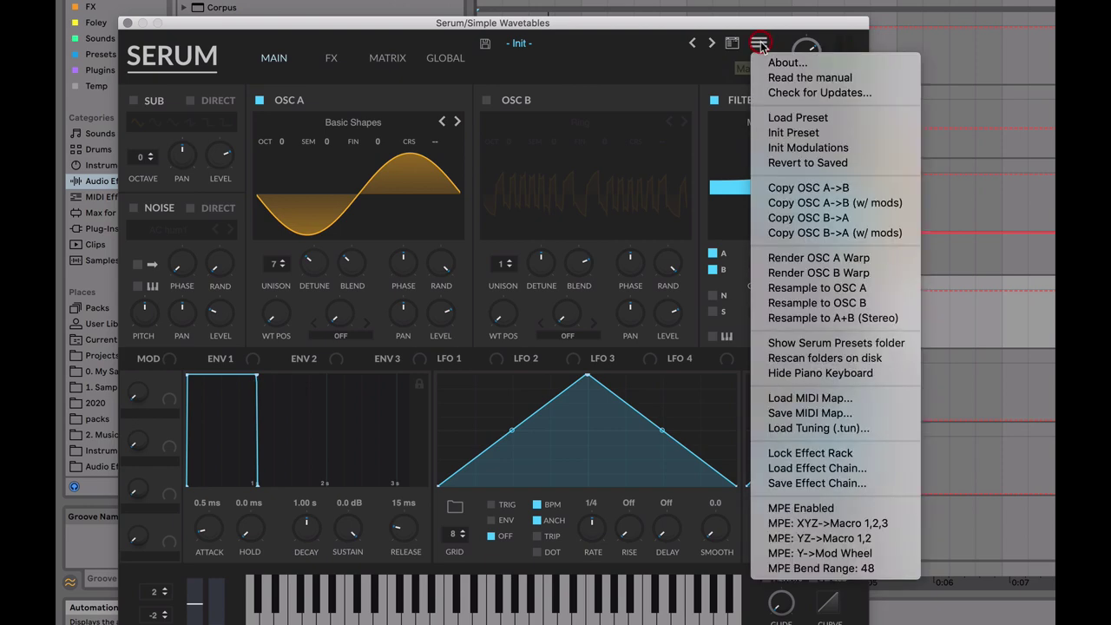
pyautogui.click(838, 318)
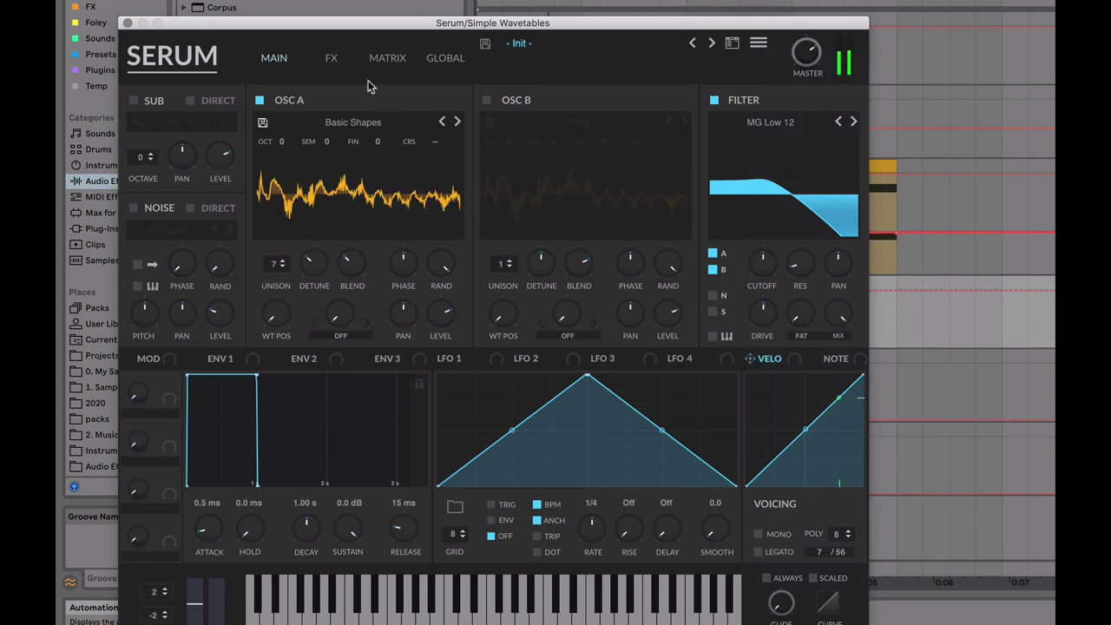
pyautogui.click(329, 60)
pyautogui.click(286, 62)
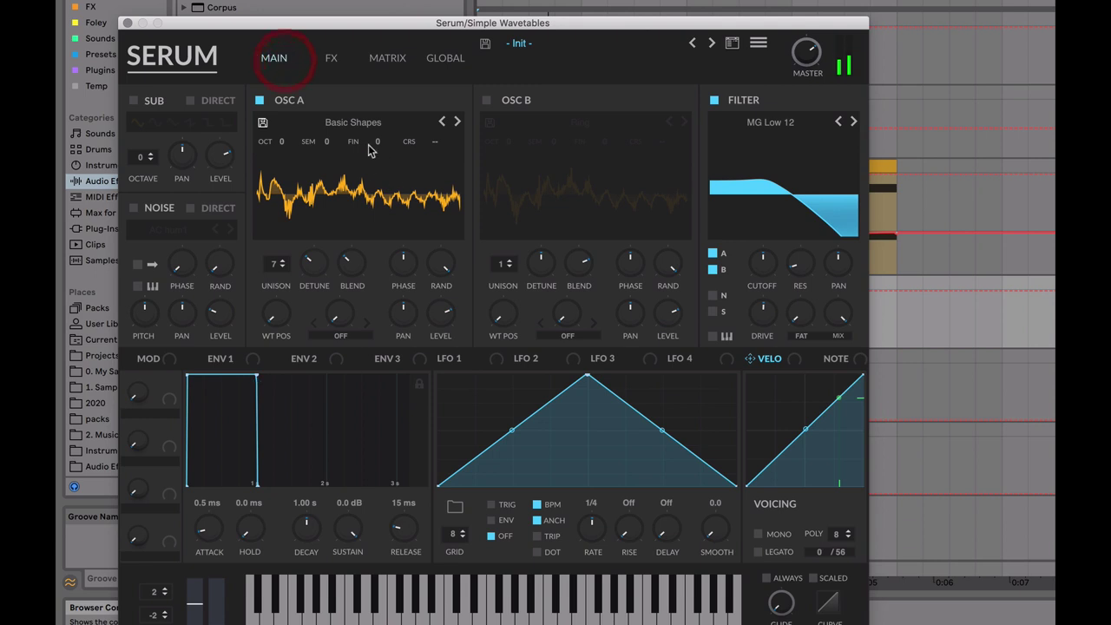
# Step: Toggle the Dist.Comb 2 LP filter effect to compare the sound, lower its mix, and close Serum
pyautogui.click(330, 59)
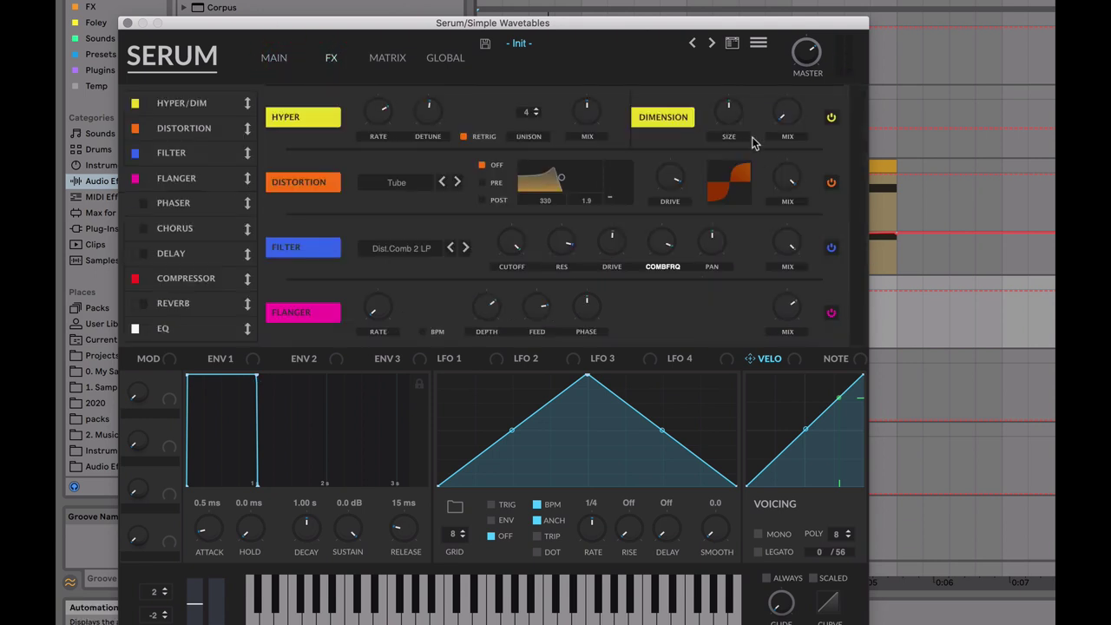
pyautogui.click(829, 250)
pyautogui.click(830, 250)
pyautogui.moveTo(789, 260); pyautogui.dragTo(786, 347)
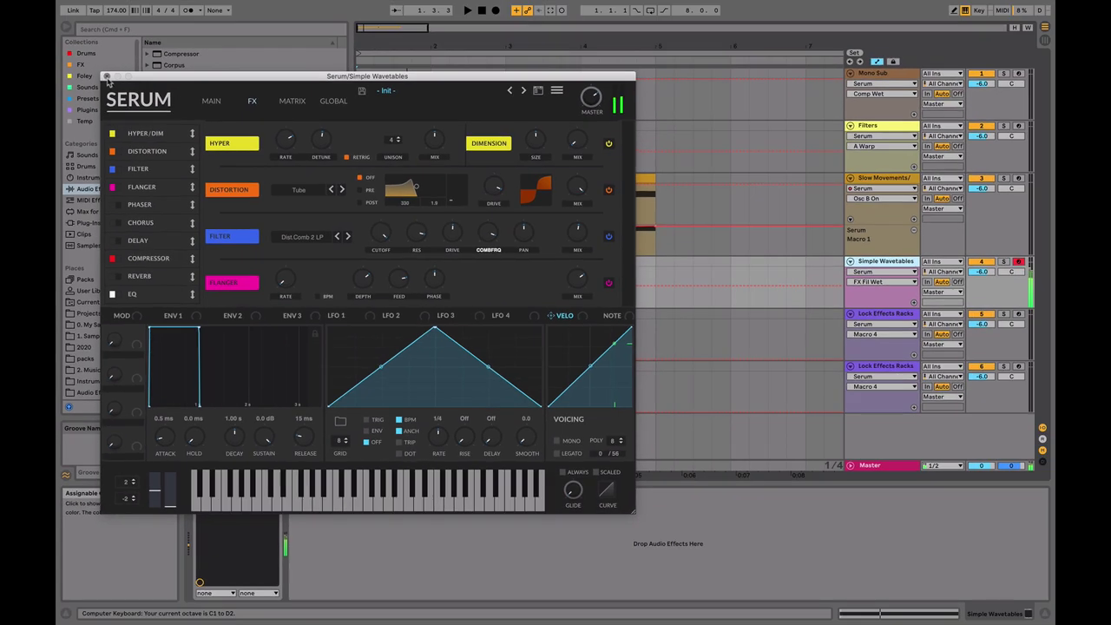
pyautogui.click(105, 77)
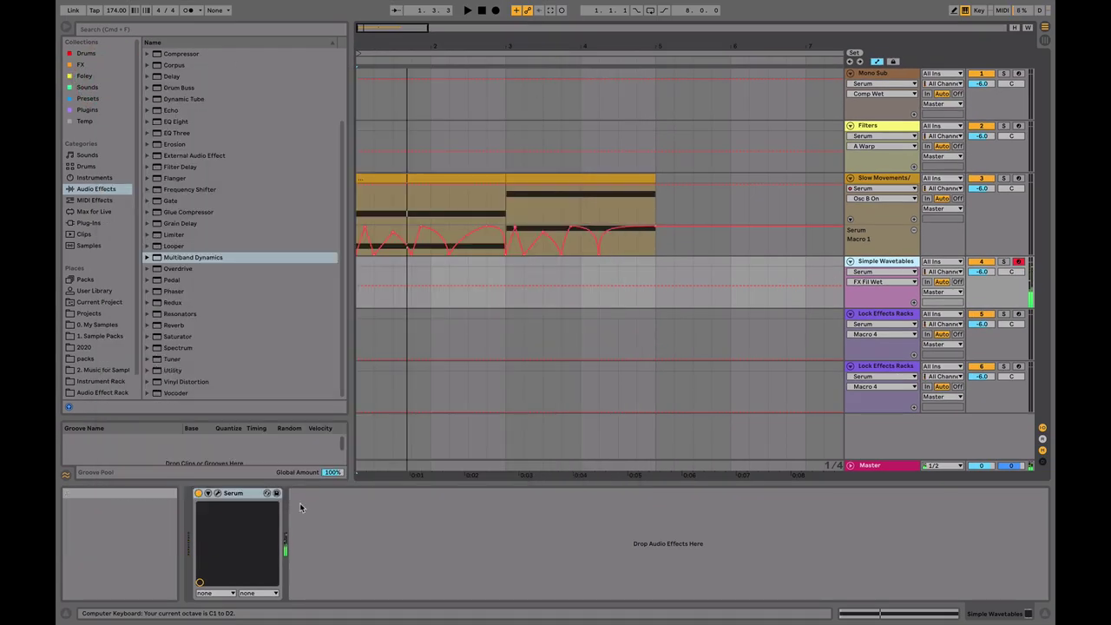
# Step: Reopen Serum on the Simple Wavetables track, turn on oscillator B, and adjust its pan
pyautogui.click(218, 493)
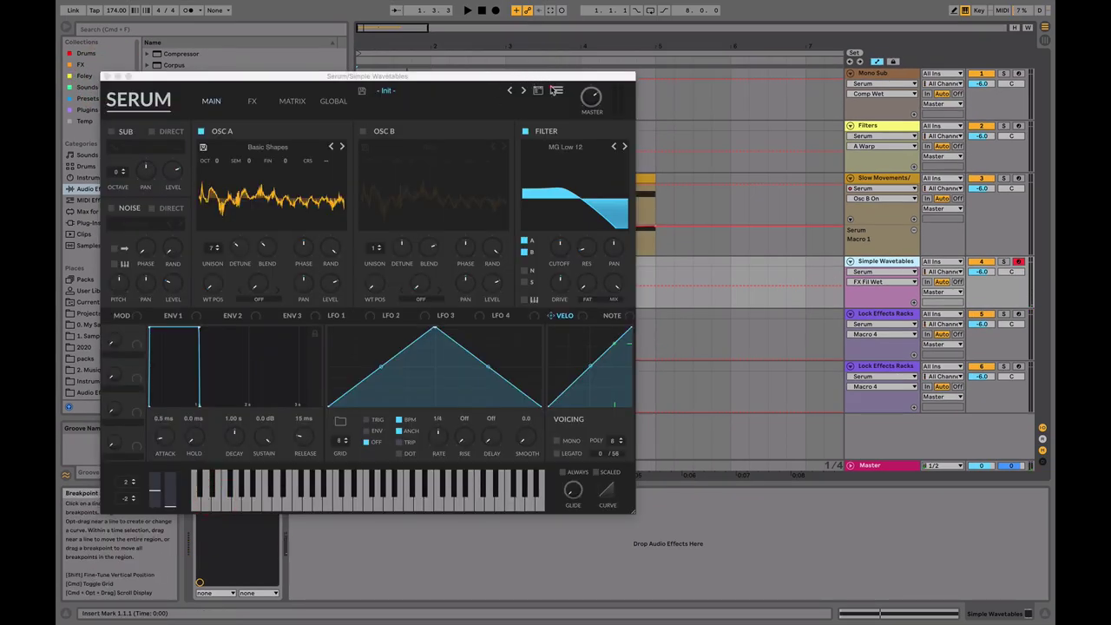
pyautogui.click(556, 91)
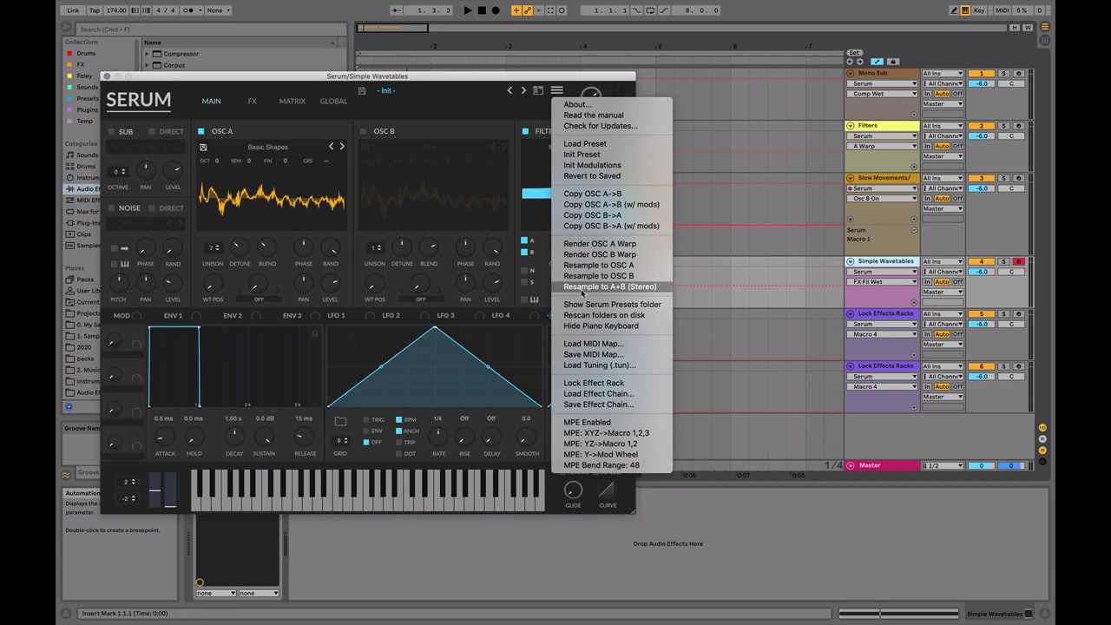
pyautogui.click(581, 287)
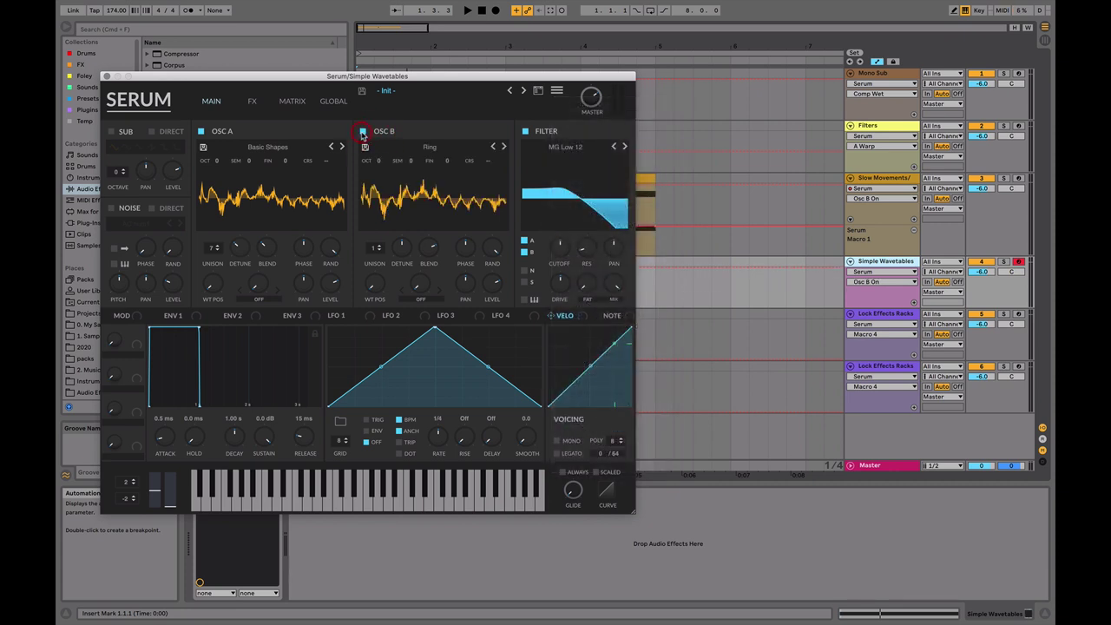
pyautogui.click(465, 282)
pyautogui.click(460, 163)
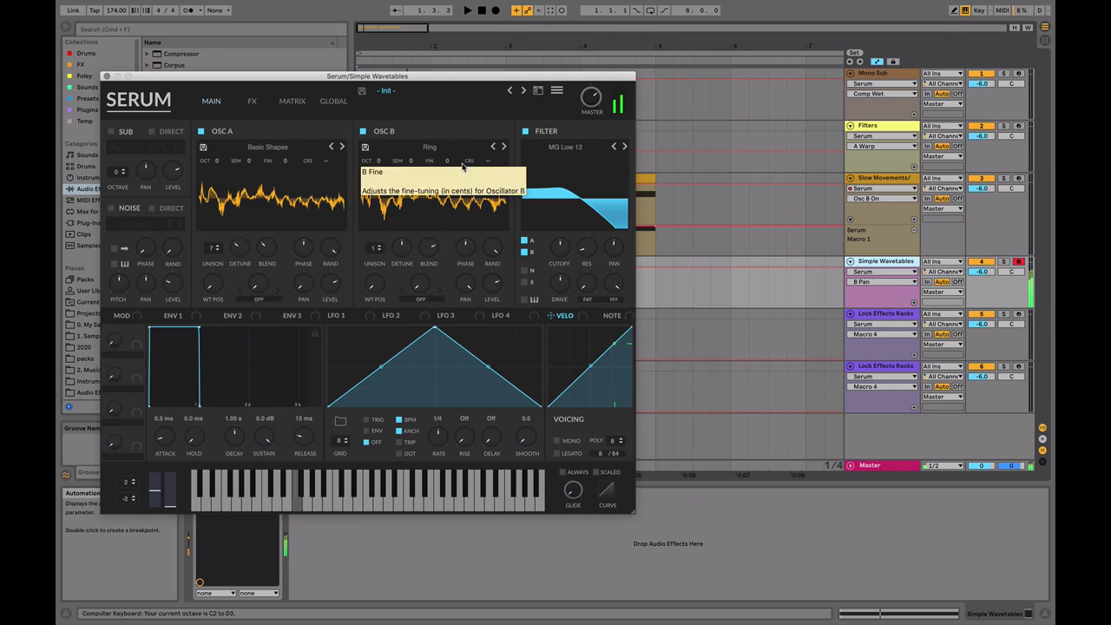
# Step: Resample the two-oscillator patch to A+B (Stereo) again and audition it in a lower octave with its effects chain
pyautogui.click(557, 89)
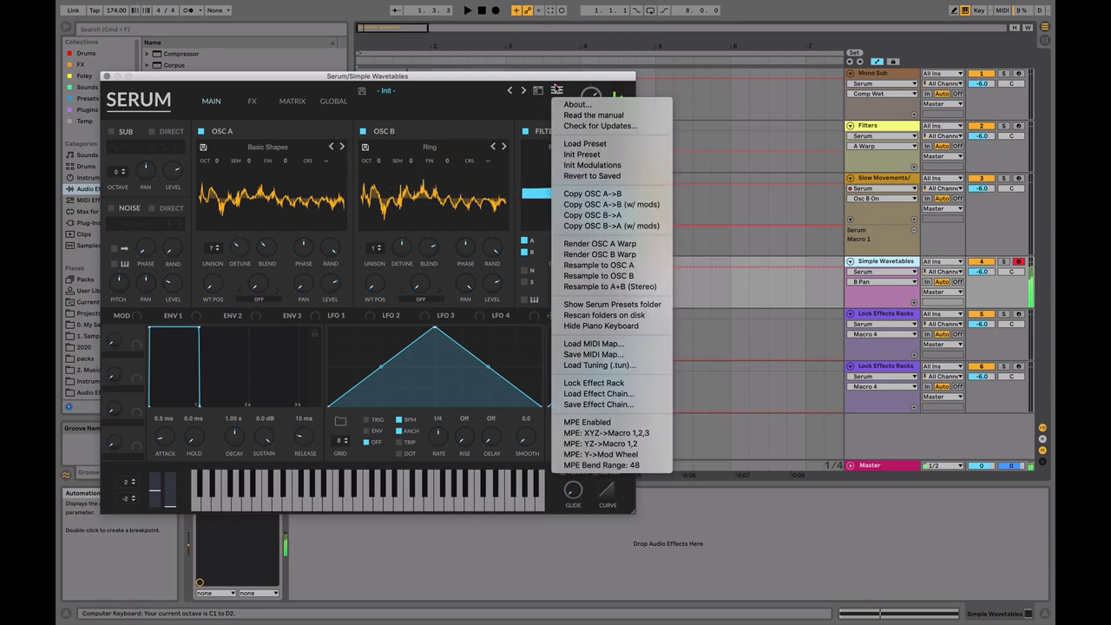
pyautogui.click(614, 288)
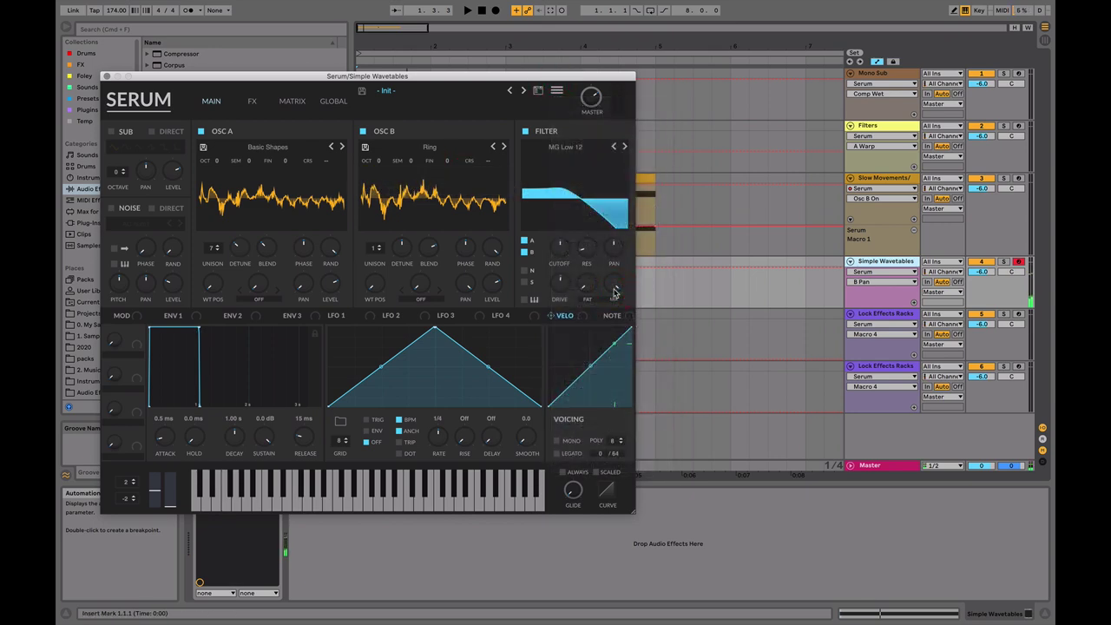
pyautogui.press('z')
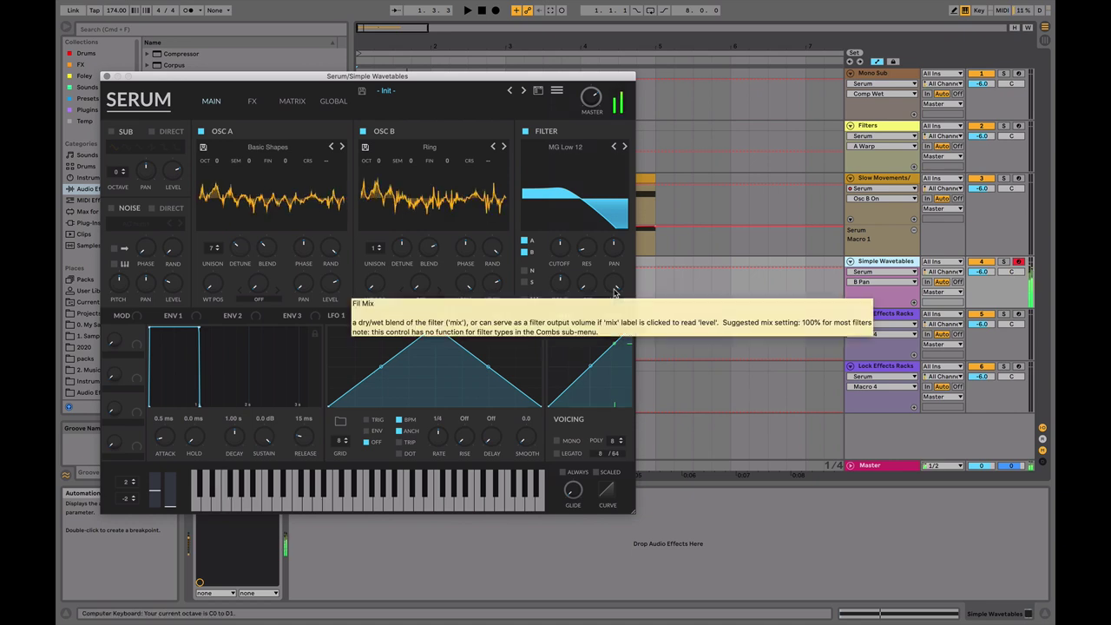
pyautogui.press('x')
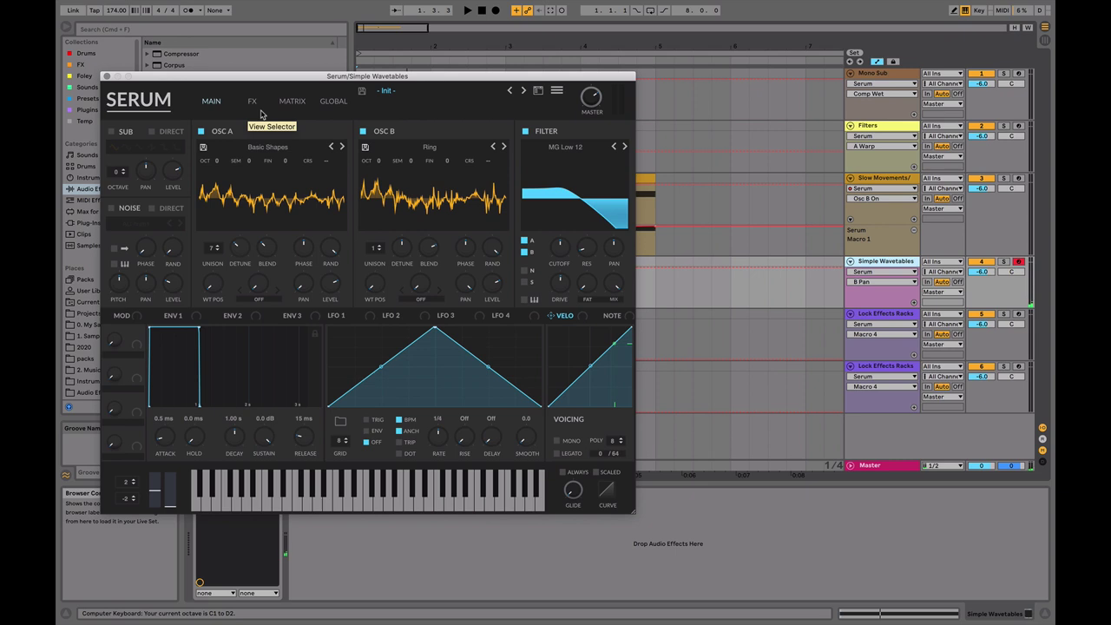
pyautogui.click(256, 87)
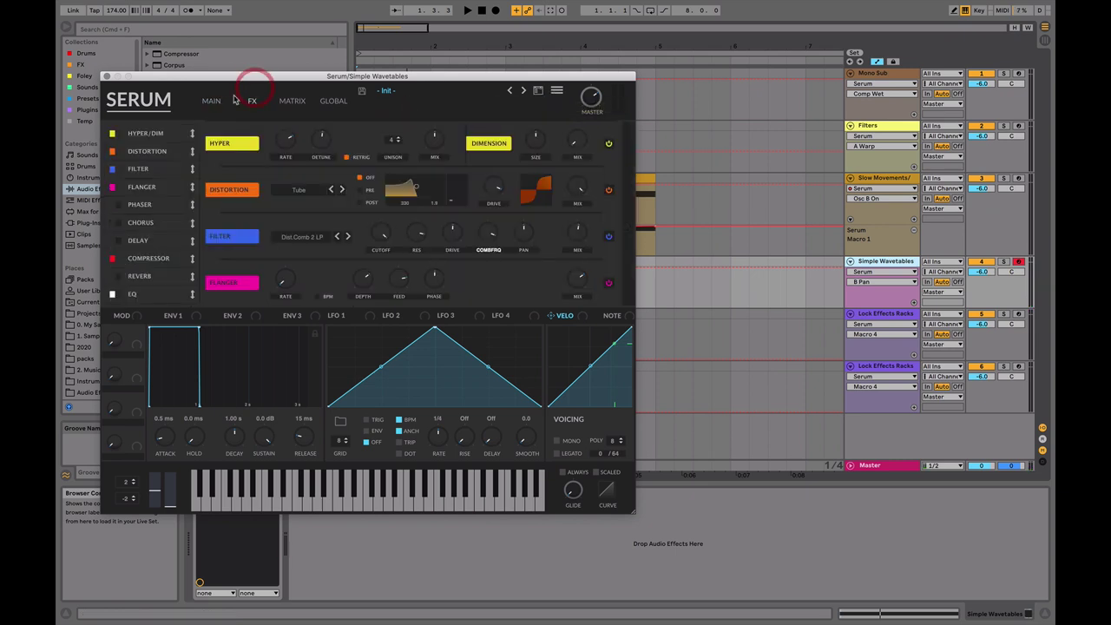
pyautogui.click(105, 77)
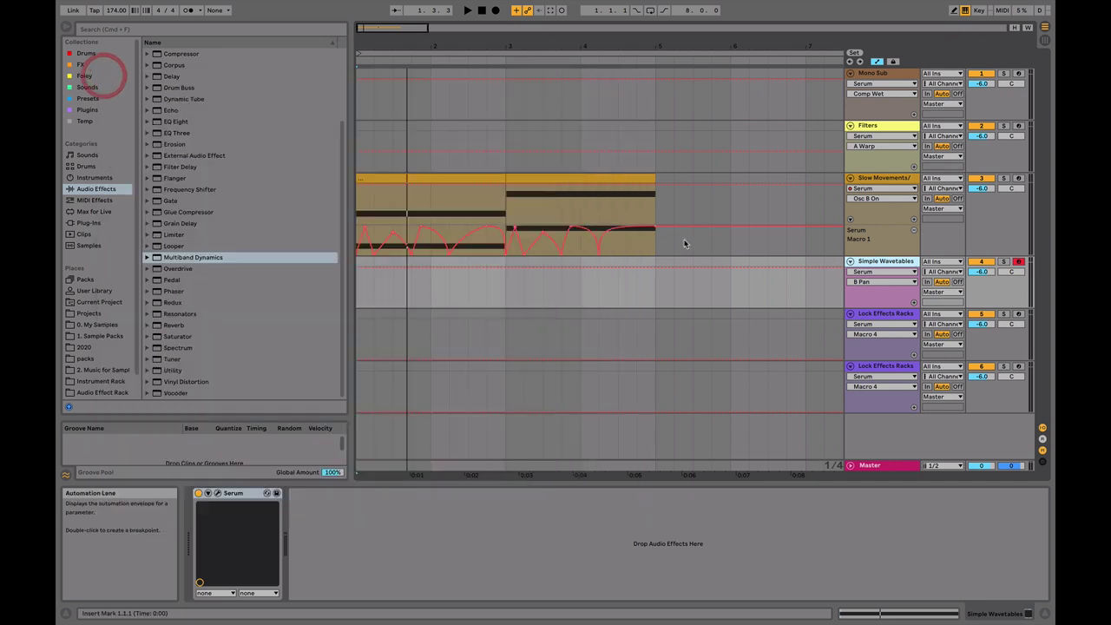
# Step: Reopen Serum on the Simple Wavetables track, turn off oscillator B, and reload the analog Basic Shapes wavetable in oscillator A
pyautogui.click(218, 494)
pyautogui.click(557, 91)
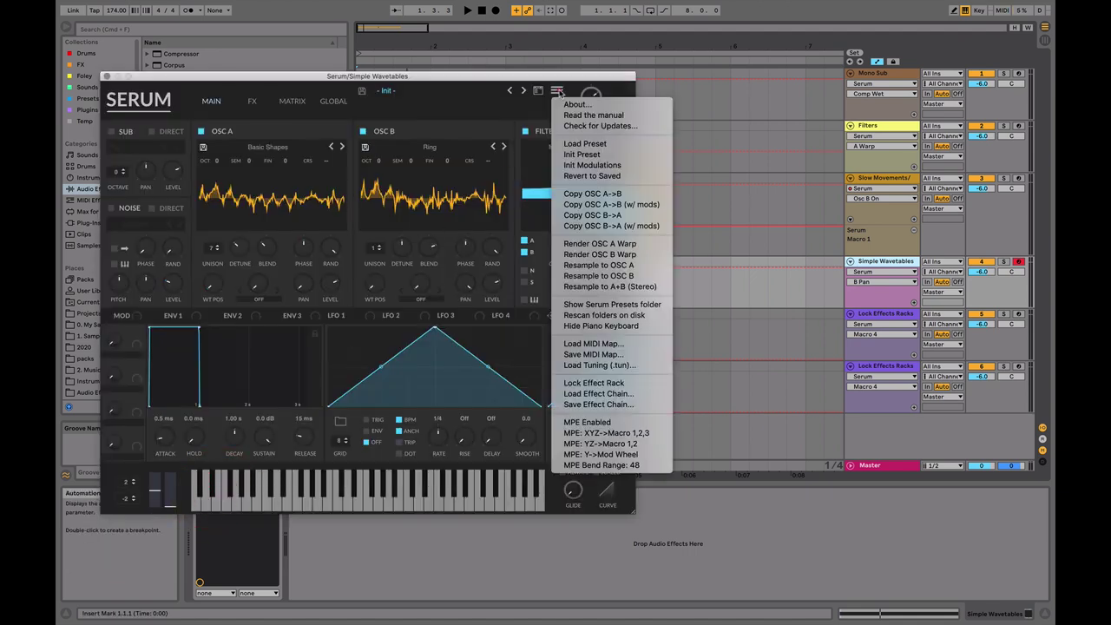
pyautogui.click(557, 91)
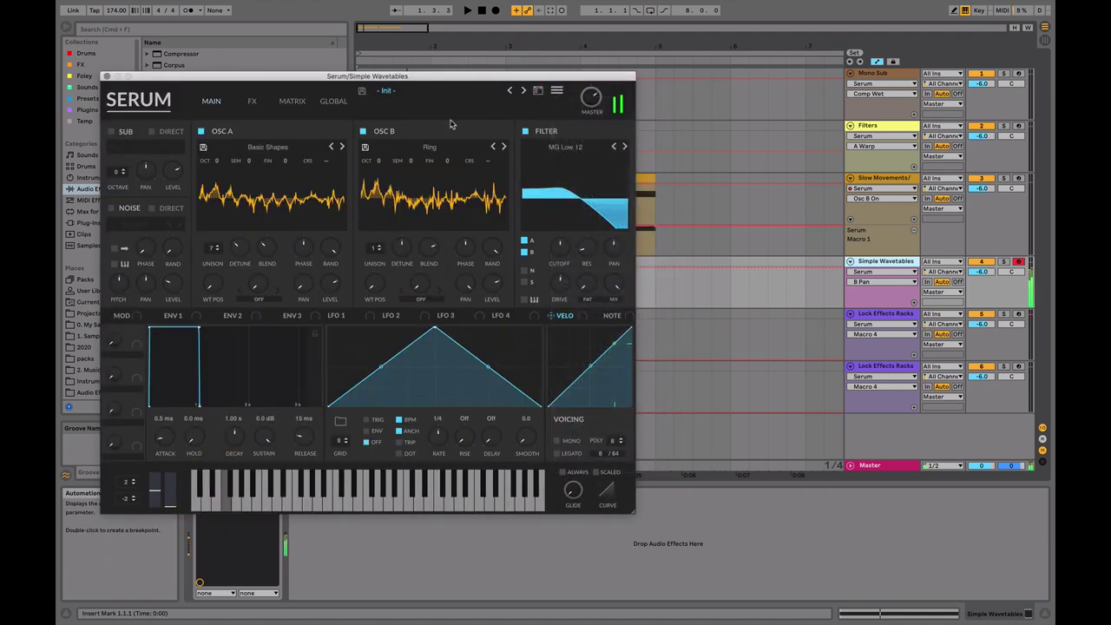
pyautogui.click(363, 131)
pyautogui.click(299, 148)
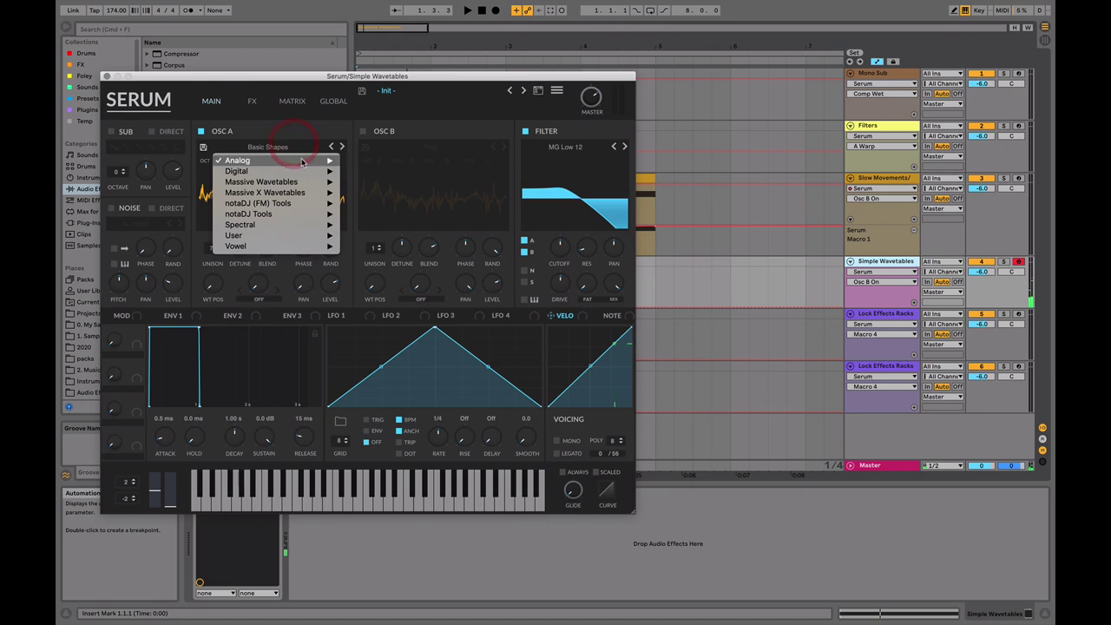
pyautogui.moveTo(295, 160)
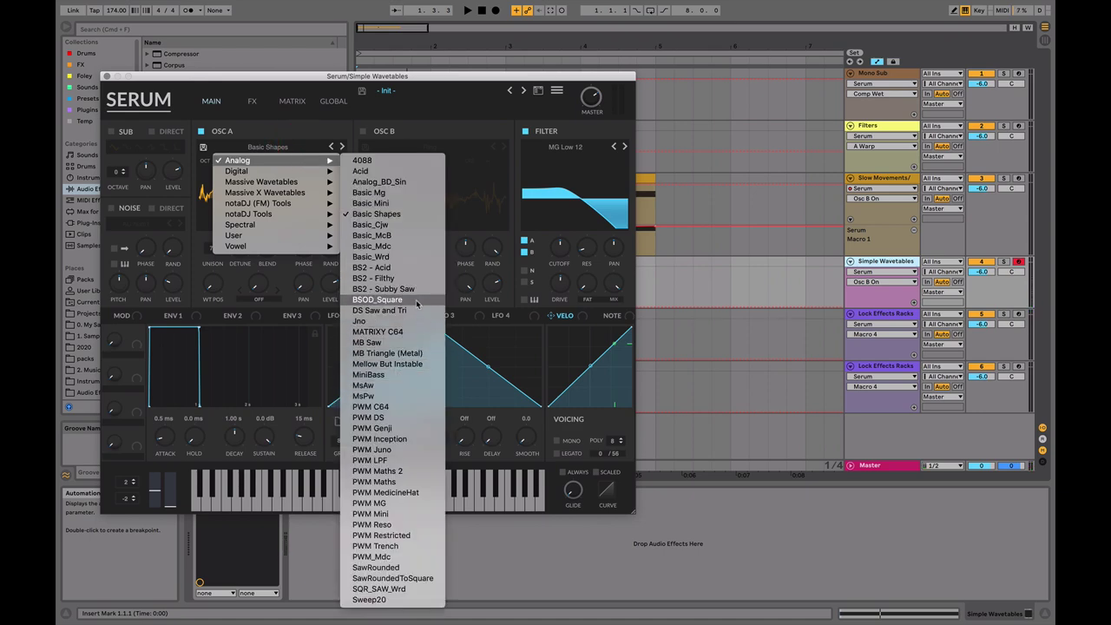
pyautogui.click(404, 217)
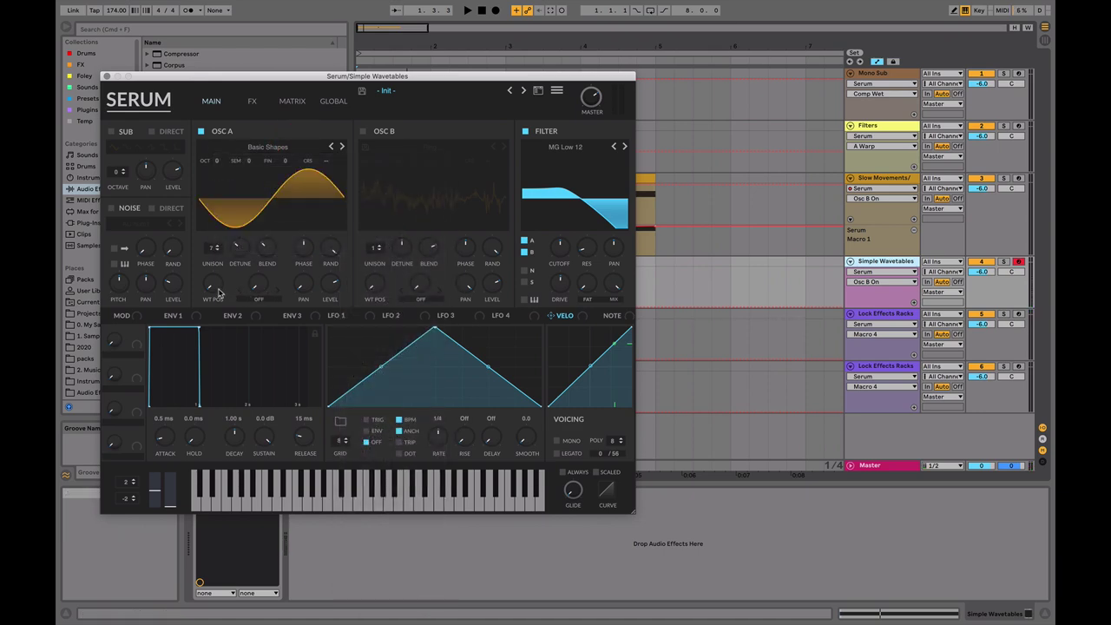
# Step: Reset oscillator A's pan, adjust the comb frequency of the Dist.Comb 2 LP filter effect while playing a lower octave, and close Serum
pyautogui.click(303, 282)
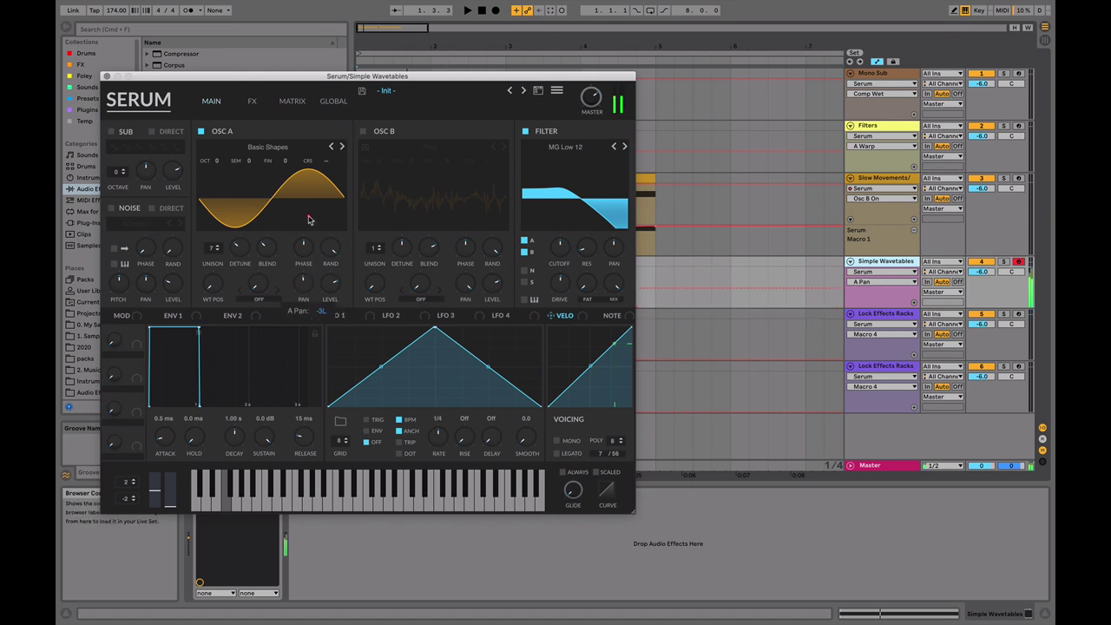
pyautogui.rightClick(308, 282)
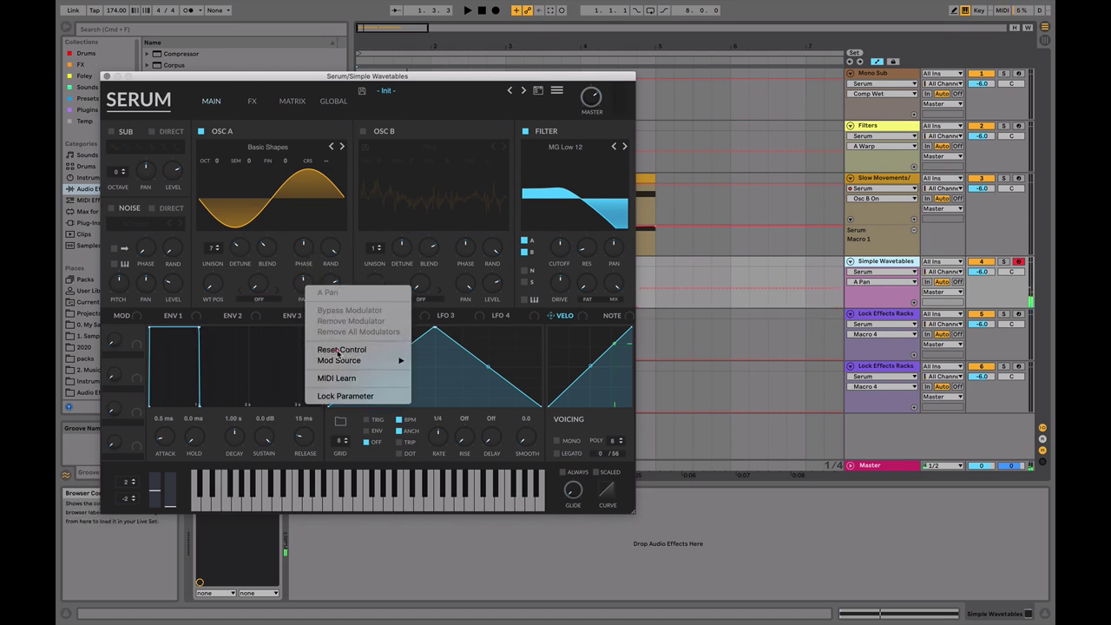
pyautogui.click(252, 101)
pyautogui.press('z')
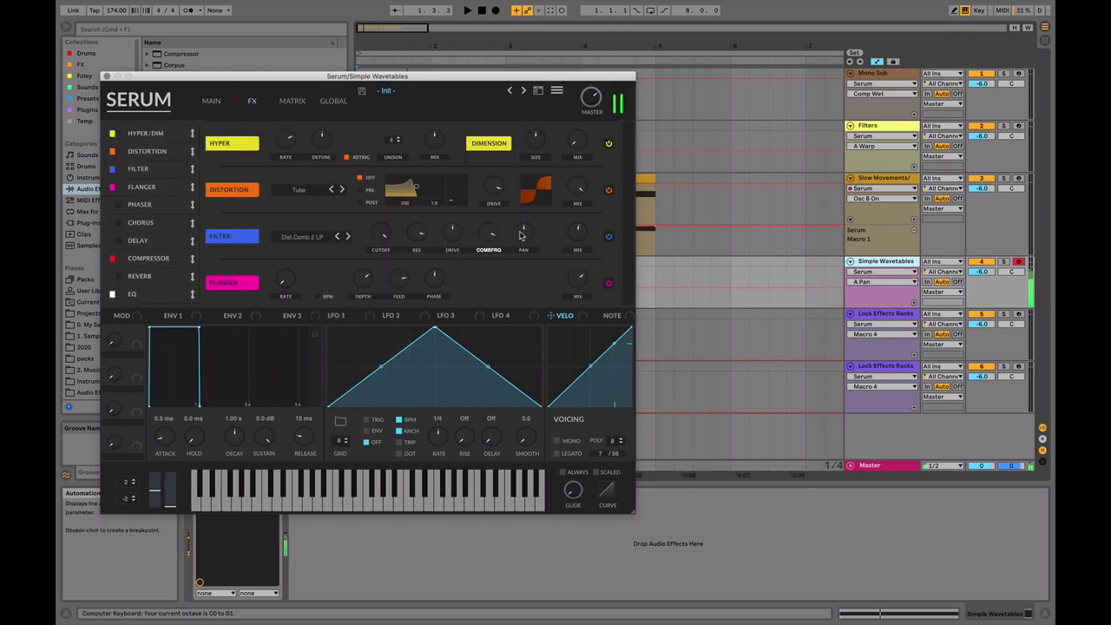
pyautogui.moveTo(491, 235); pyautogui.dragTo(490, 250)
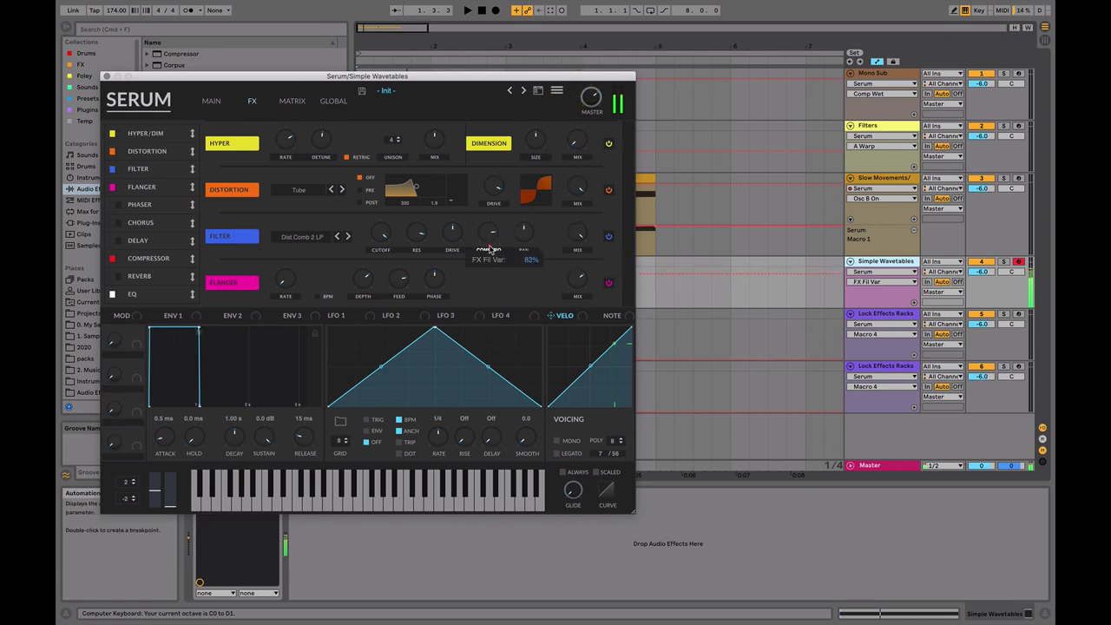
pyautogui.click(212, 101)
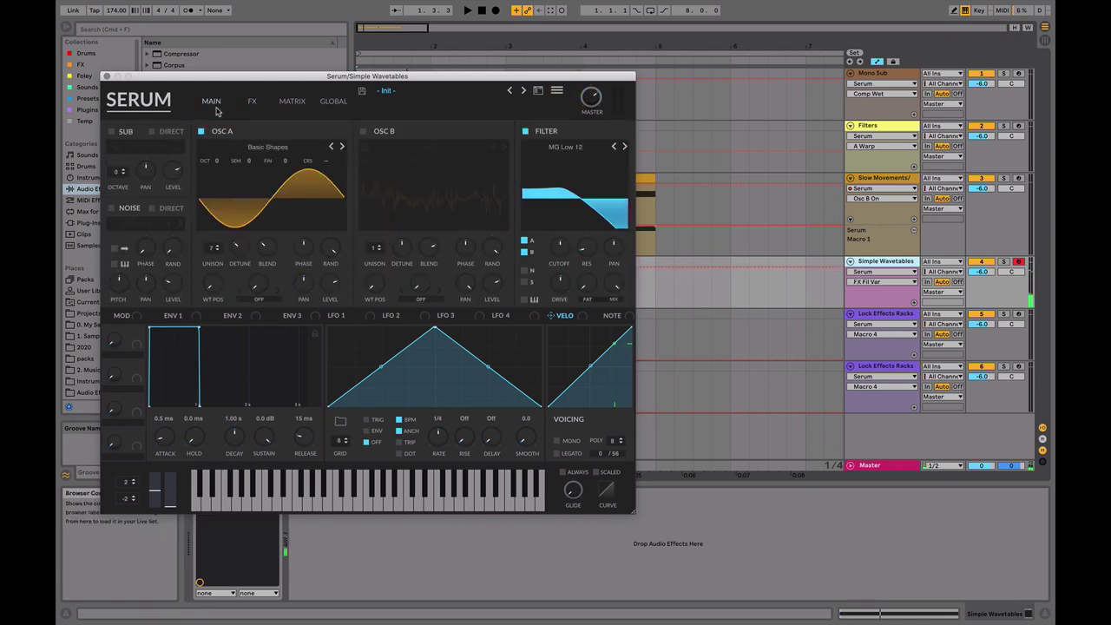
pyautogui.click(106, 76)
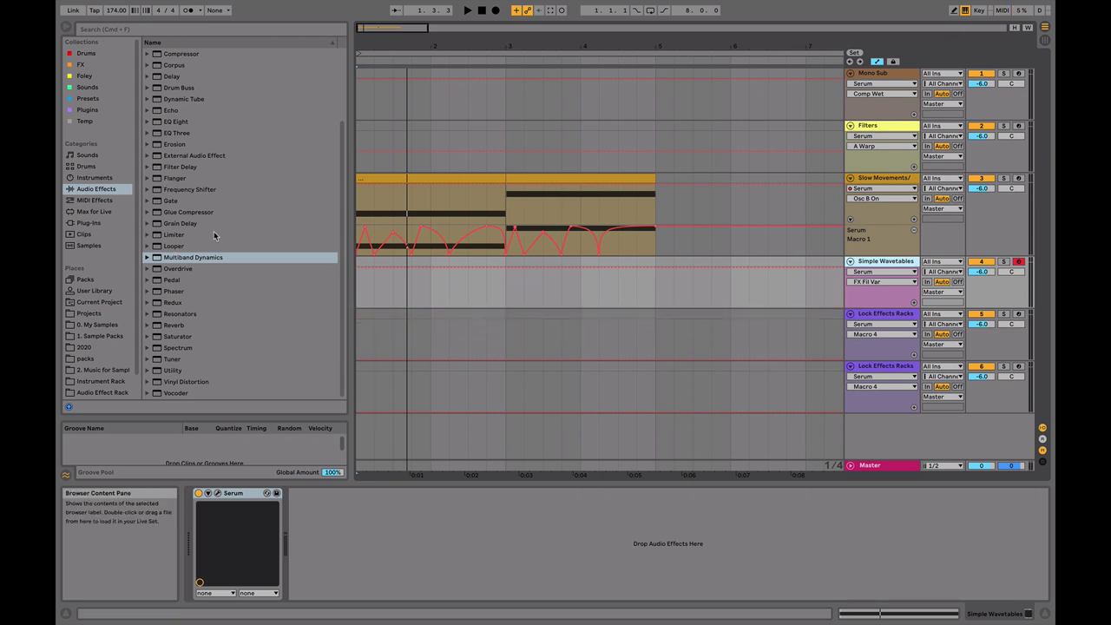
# Step: Expand the Multiband Dynamics presets in the audio effects browser and look through the OTT variants
pyautogui.click(166, 257)
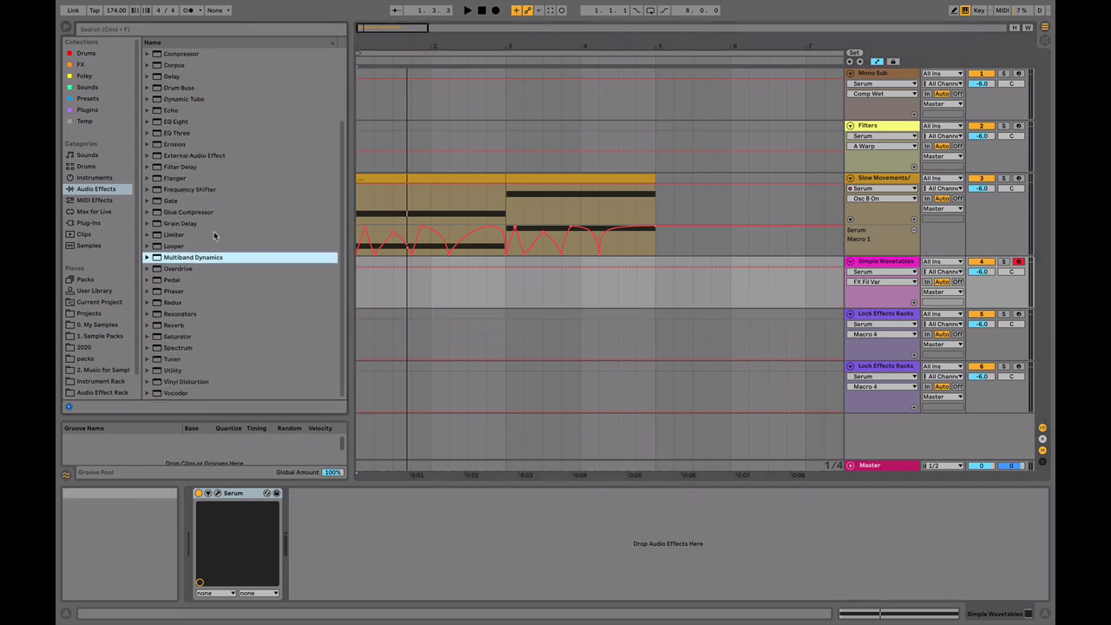
pyautogui.click(147, 258)
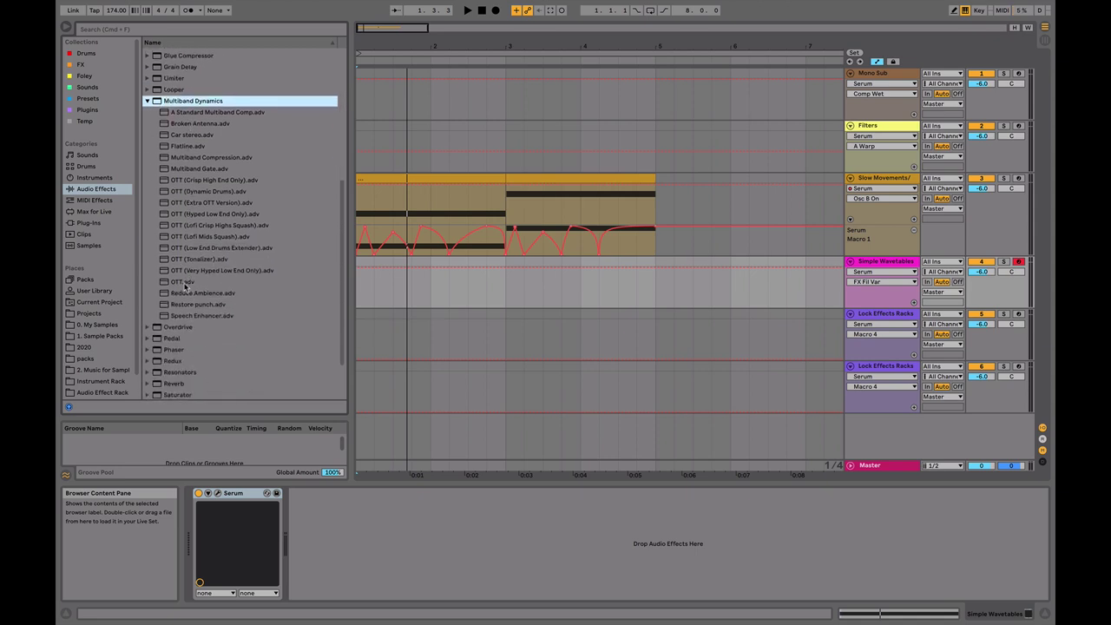
pyautogui.scroll(5, 184, 286)
pyautogui.scroll(-7, 184, 286)
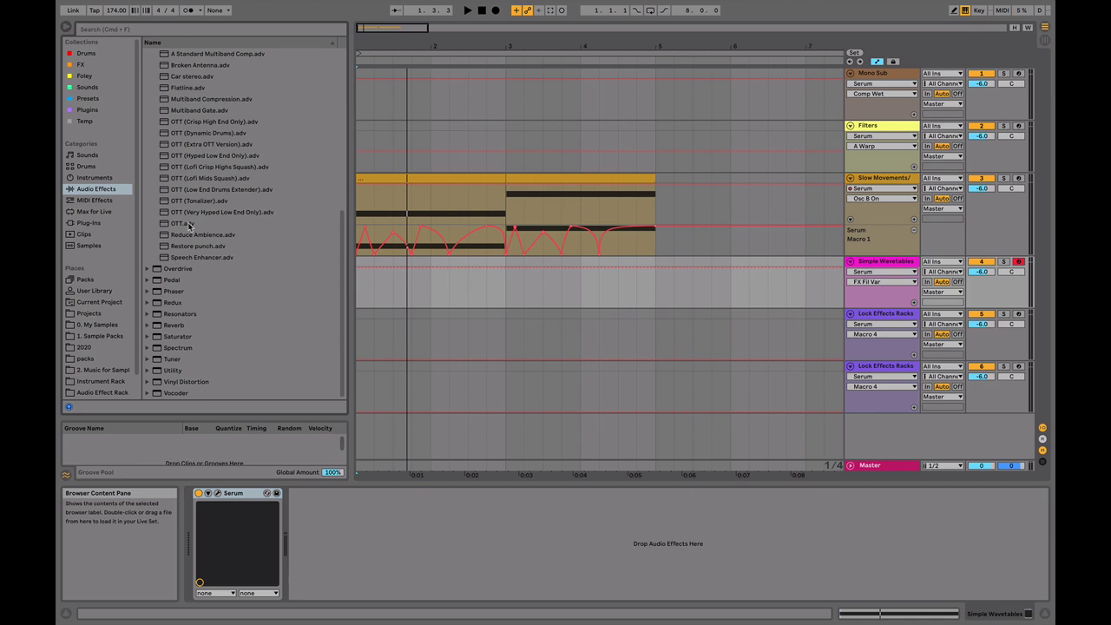
pyautogui.scroll(3, 223, 117)
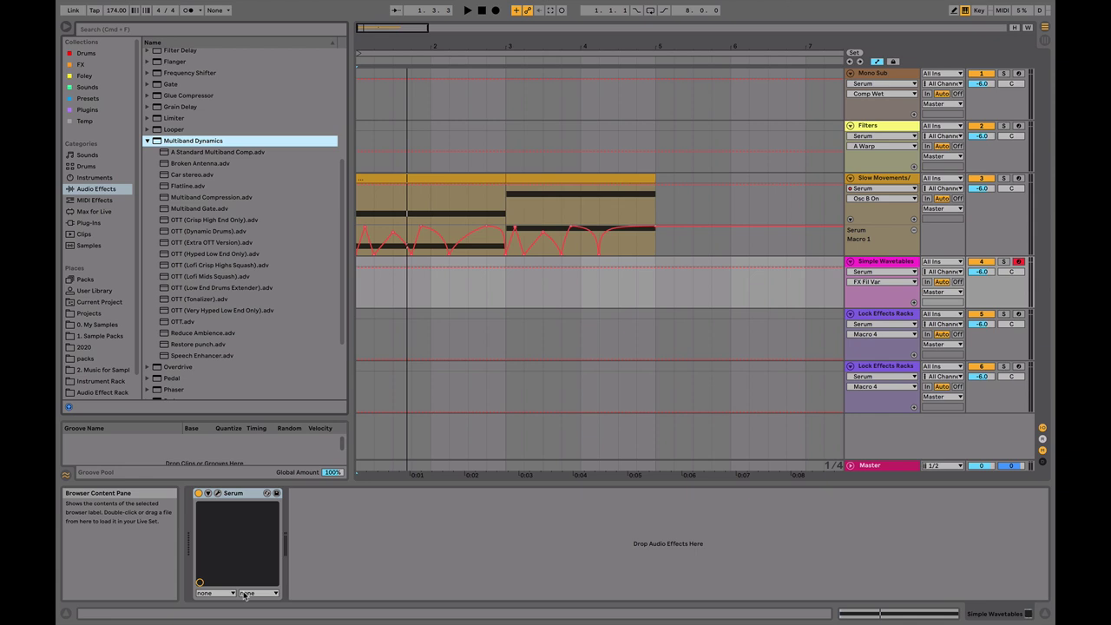
# Step: Review Serum's effects rack on the Simple Wavetables track from Hyper to EQ, and close the plugin
pyautogui.click(217, 492)
pyautogui.click(253, 102)
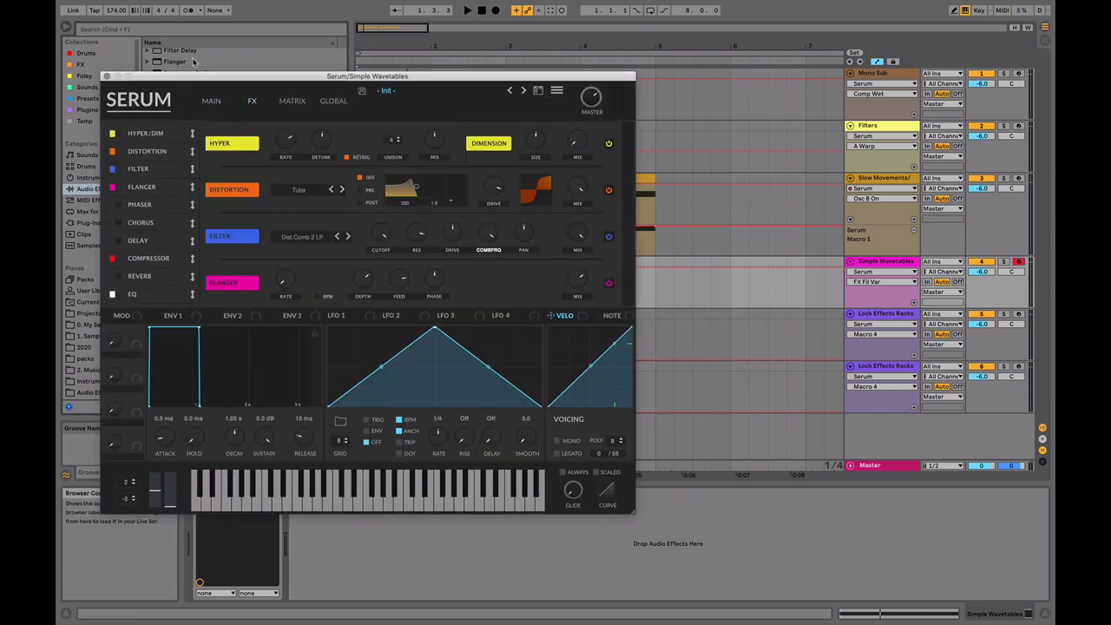
pyautogui.scroll(-5, 525, 204)
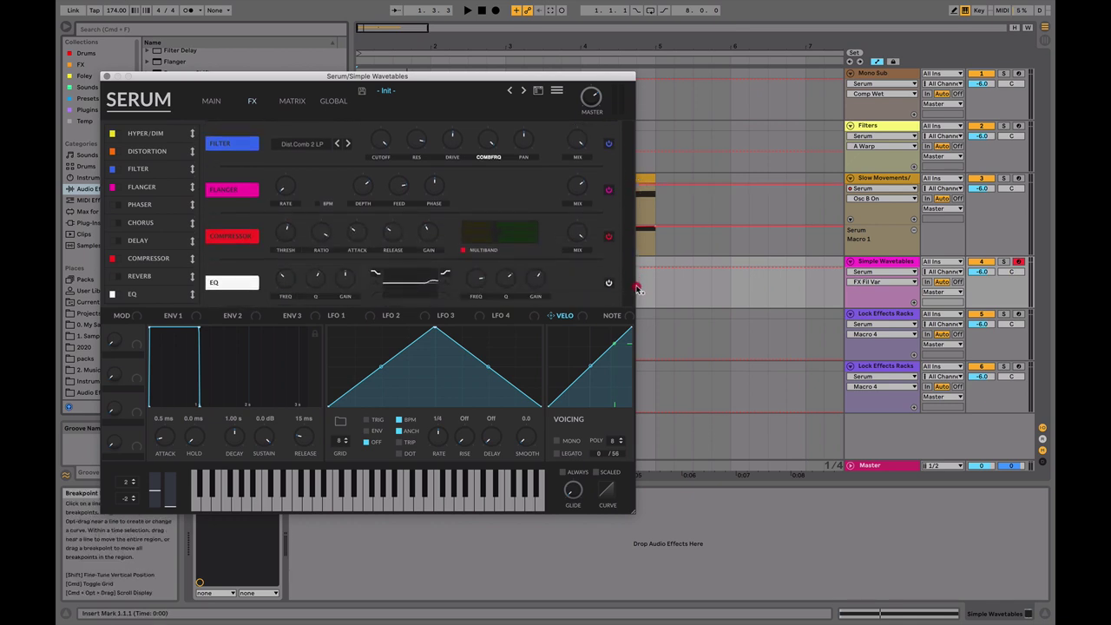
pyautogui.scroll(5, 623, 149)
pyautogui.click(105, 76)
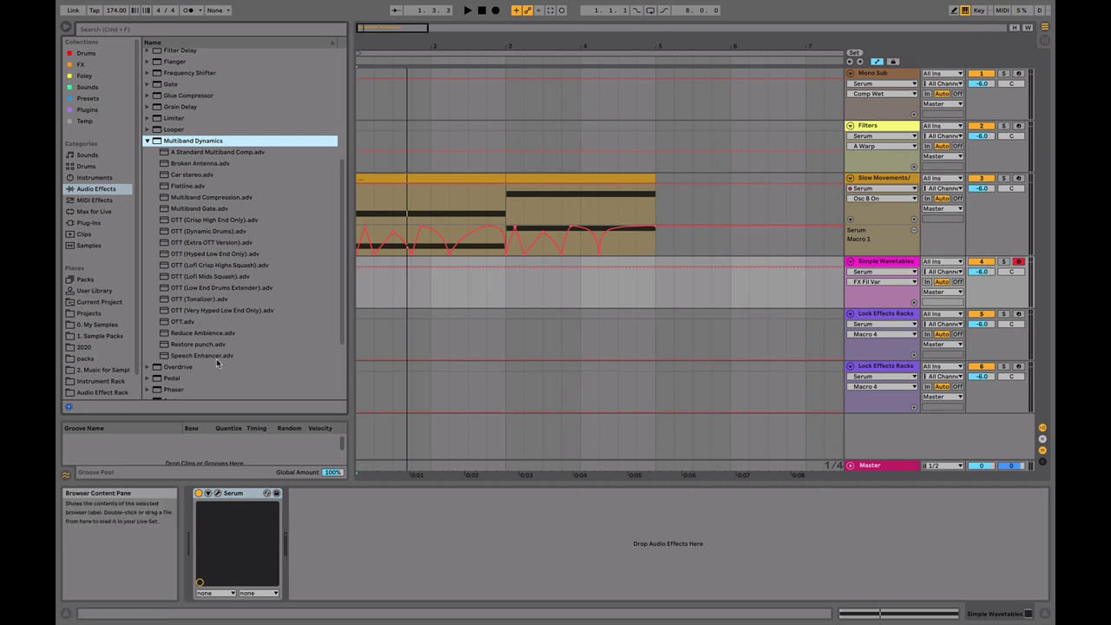
# Step: Add the standard OTT preset after Serum, set its Amount to 35%, and collapse the Multiband Dynamics presets
pyautogui.doubleClick(180, 322)
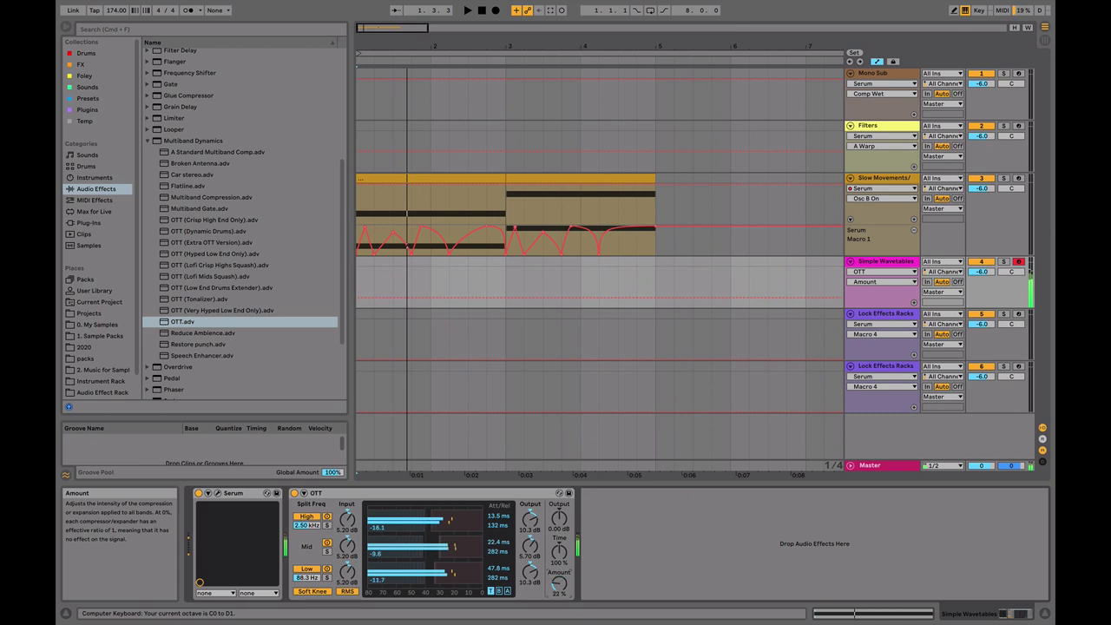
pyautogui.click(146, 141)
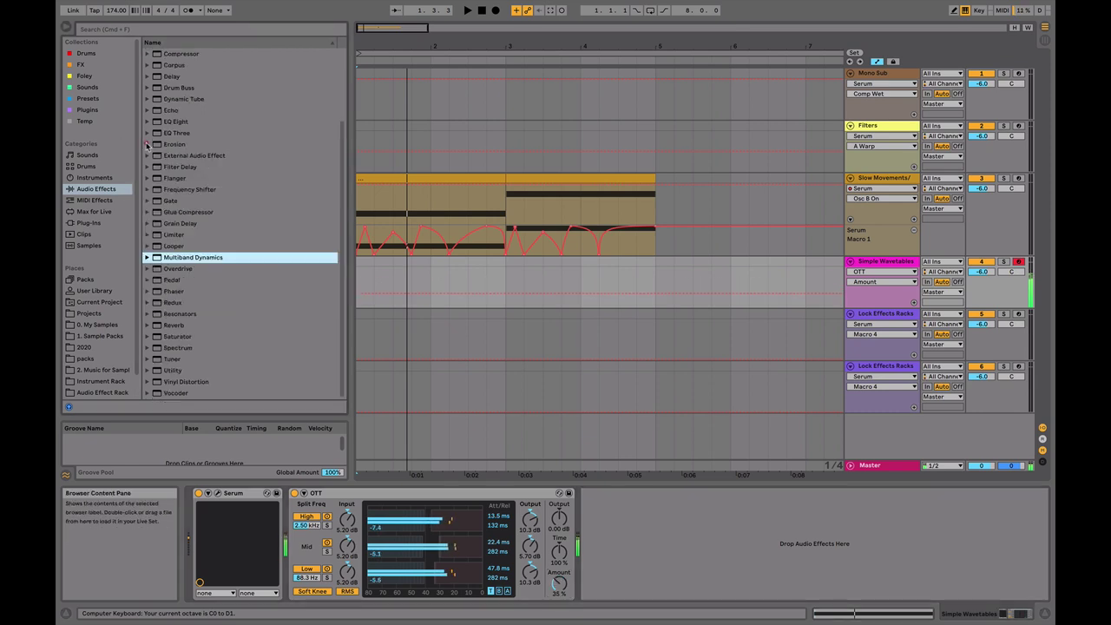
# Step: Insert a Frequency Shifter between Serum and OTT, lower its fine frequency, set Dry/Wet to about 39%, and audition a lower octave
pyautogui.click(186, 190)
pyautogui.moveTo(187, 192); pyautogui.dragTo(284, 547)
pyautogui.moveTo(358, 555); pyautogui.dragTo(390, 590)
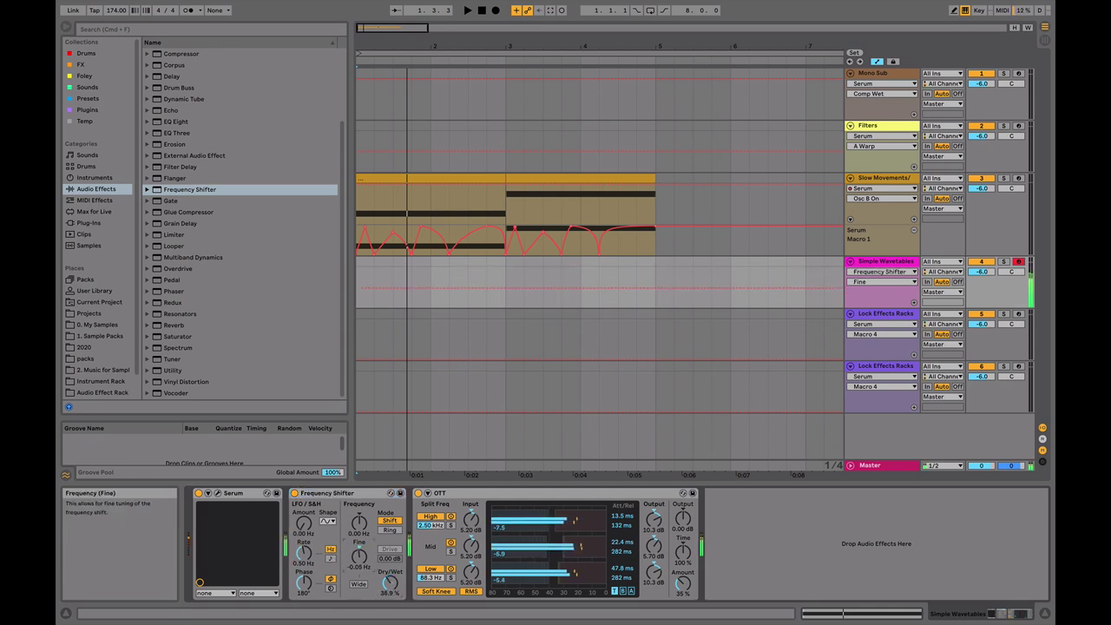
pyautogui.moveTo(359, 556); pyautogui.dragTo(357, 554)
pyautogui.press('z')
pyautogui.press('z')
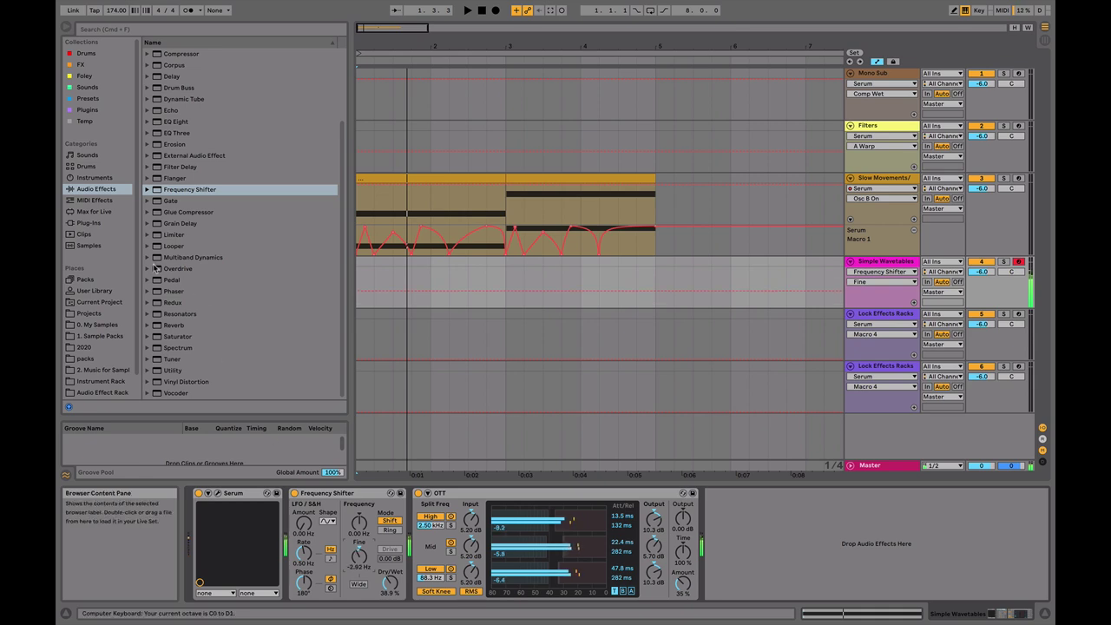
# Step: Add the Amp effect at the end of the device chain and delete the empty Audio Effect Rack before it
pyautogui.click(165, 269)
pyautogui.click(147, 269)
pyautogui.scroll(2, 165, 66)
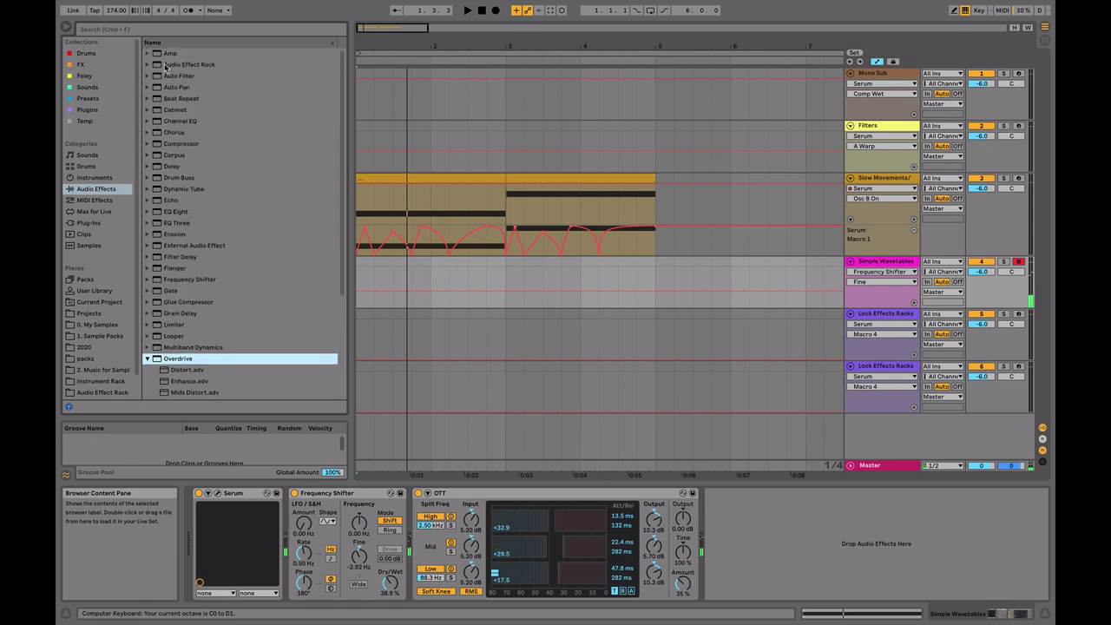
pyautogui.doubleClick(167, 54)
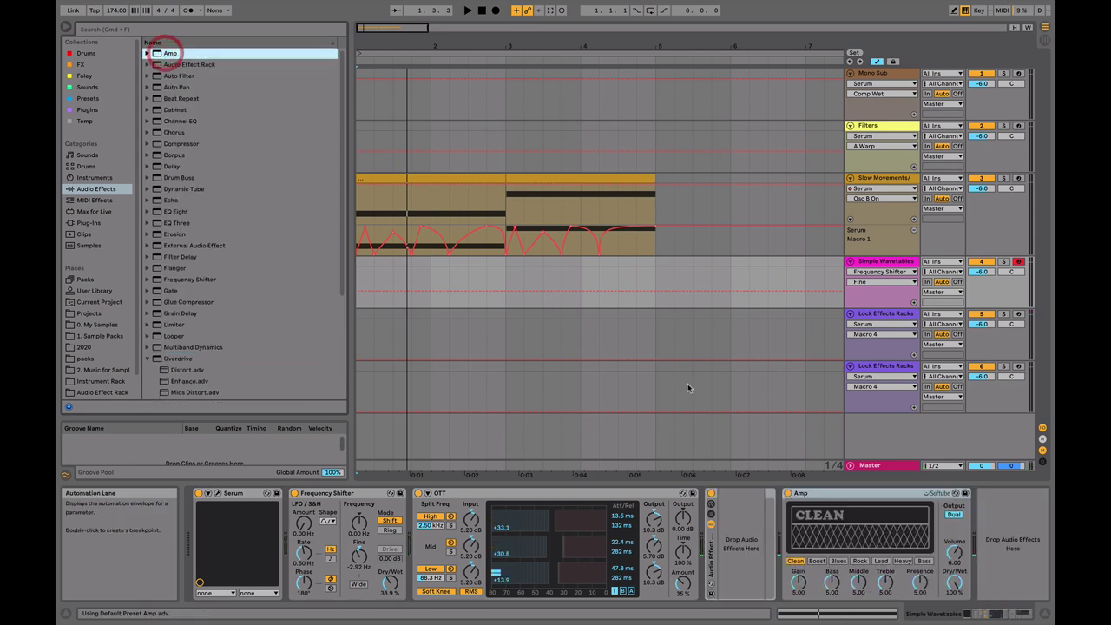
pyautogui.click(714, 541)
pyautogui.press('Delete')
# Step: Audition the Bass amp type, switch the Amp to Heavy, and set its gain to 5.79
pyautogui.click(846, 561)
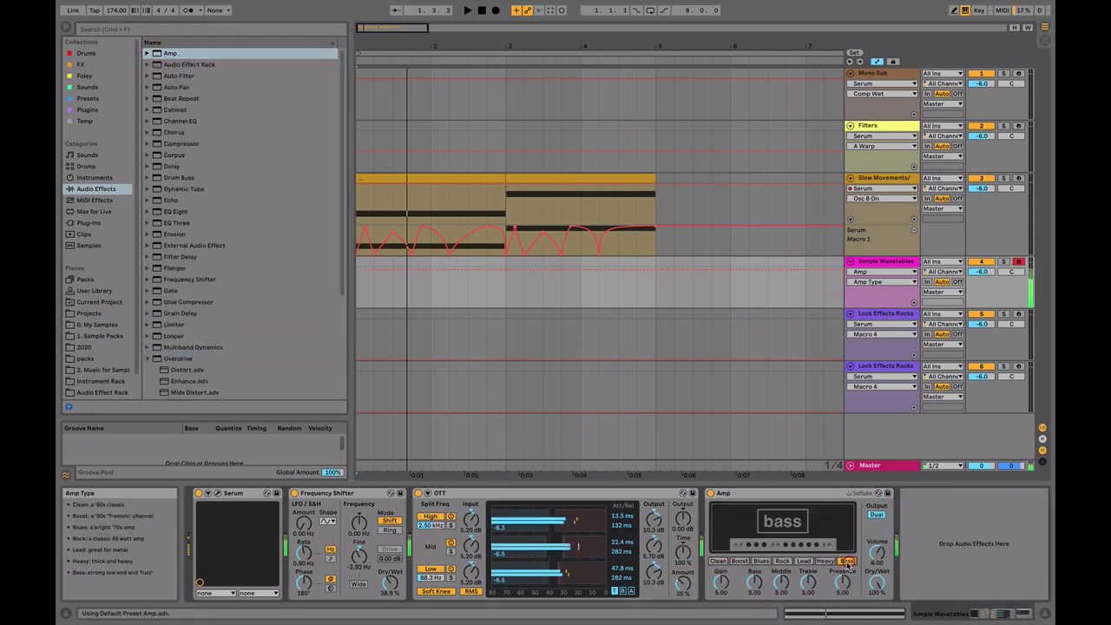
pyautogui.moveTo(721, 581)
pyautogui.mouseDown()
pyautogui.moveTo(721, 560)
pyautogui.moveTo(721, 595)
pyautogui.mouseUp()
pyautogui.click(823, 562)
pyautogui.press('z')
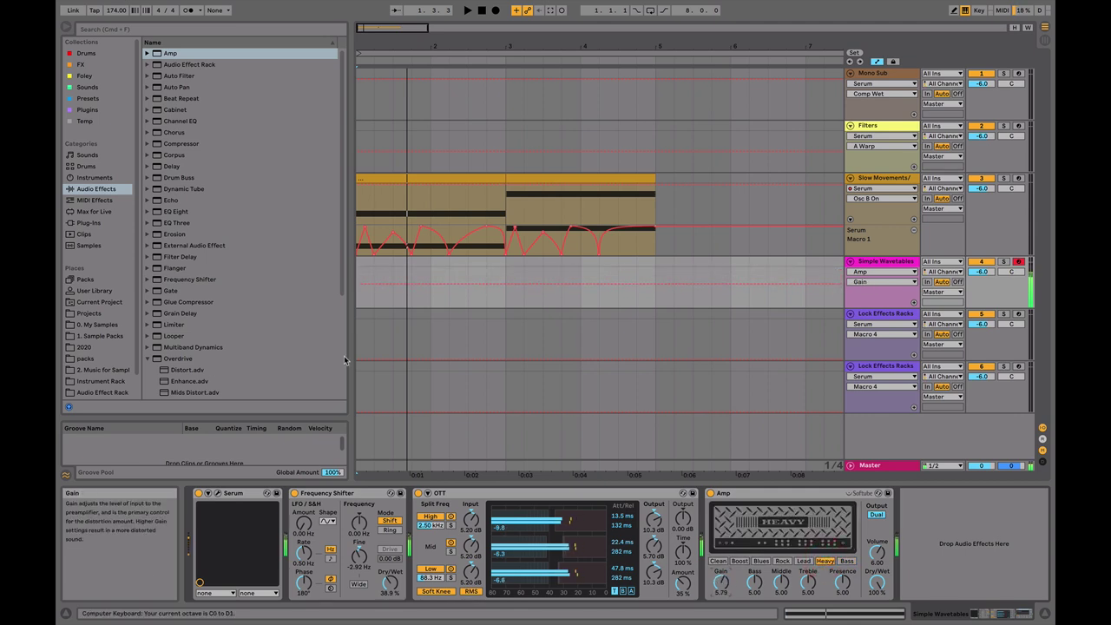
# Step: Try placing the Amp ahead of OTT in the chain, and undo the move
pyautogui.moveTo(793, 492); pyautogui.dragTo(501, 526)
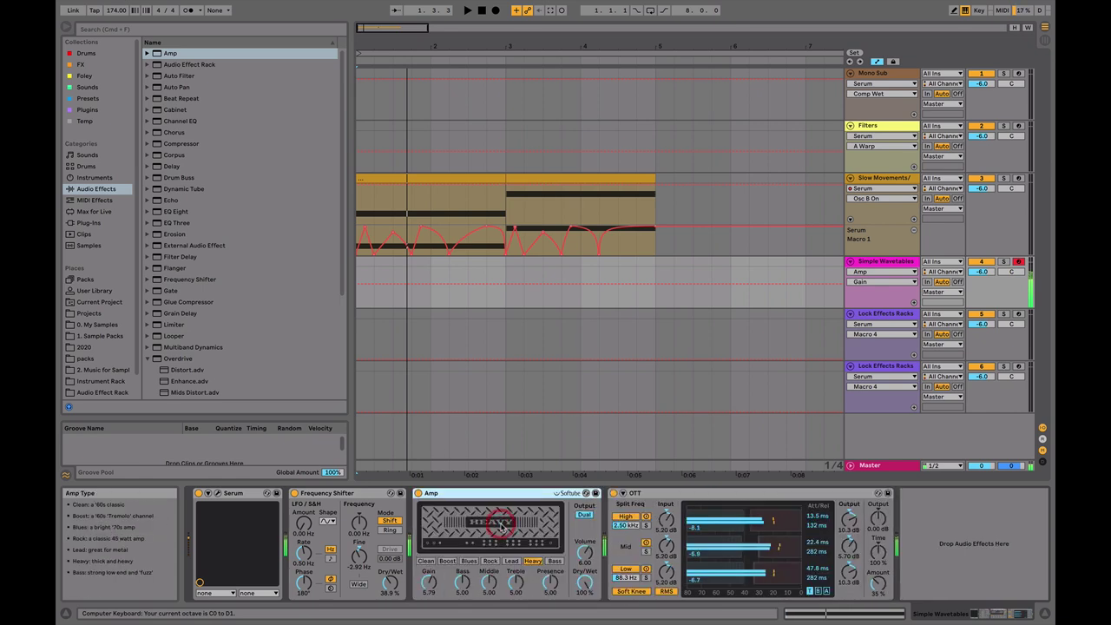
pyautogui.press('super+z')
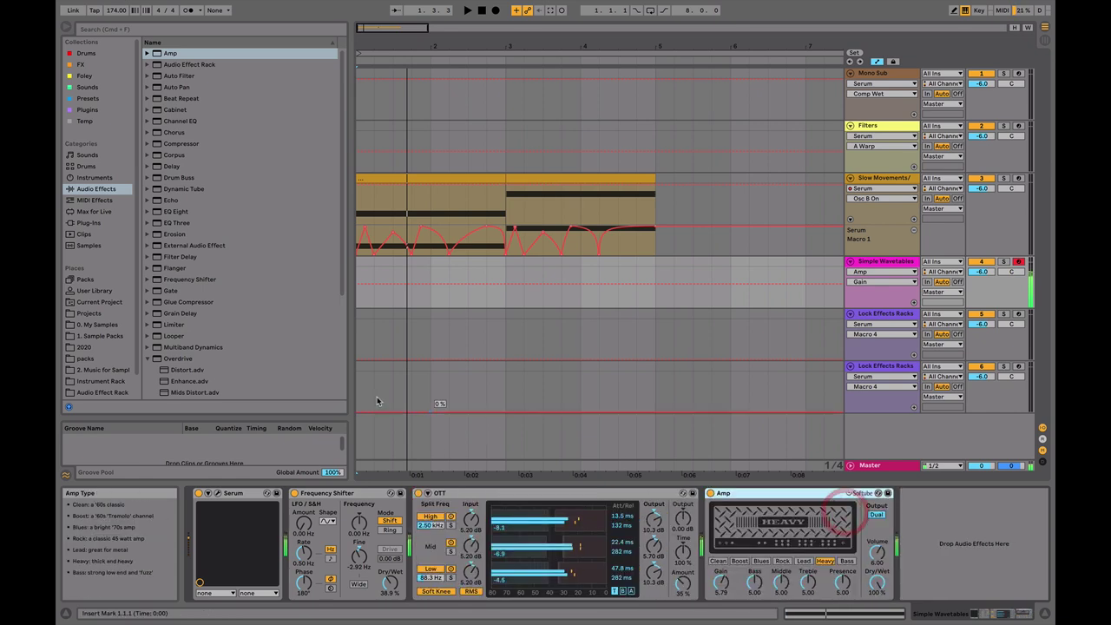
# Step: Collapse the Overdrive presets, add a Saturator after the Amp, and set its Base to 6.29
pyautogui.click(178, 358)
pyautogui.scroll(-3, 178, 347)
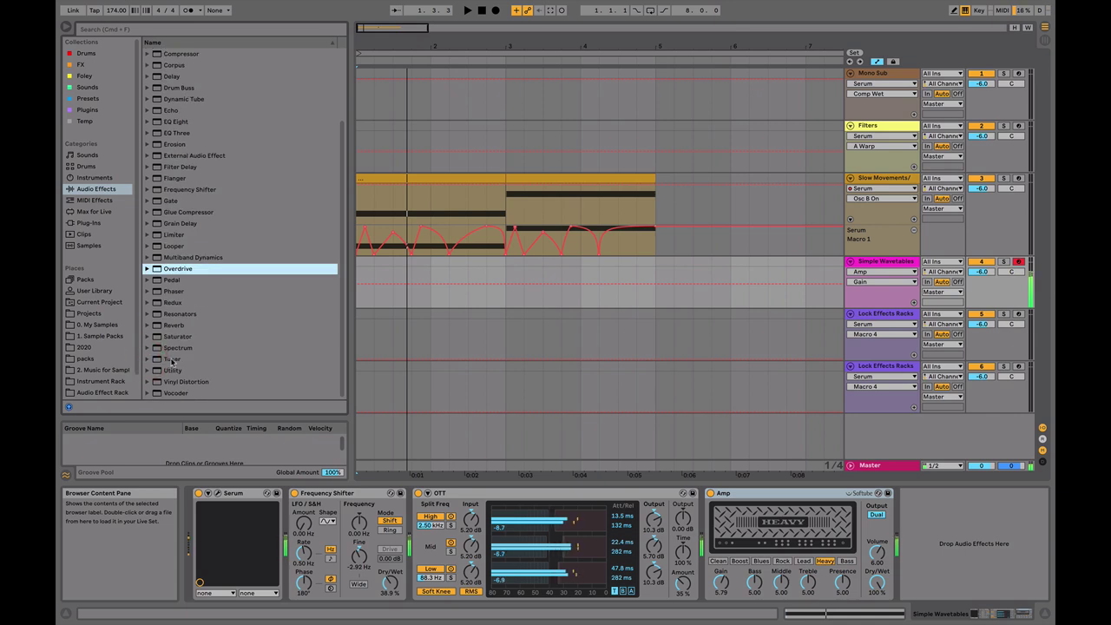
pyautogui.doubleClick(178, 337)
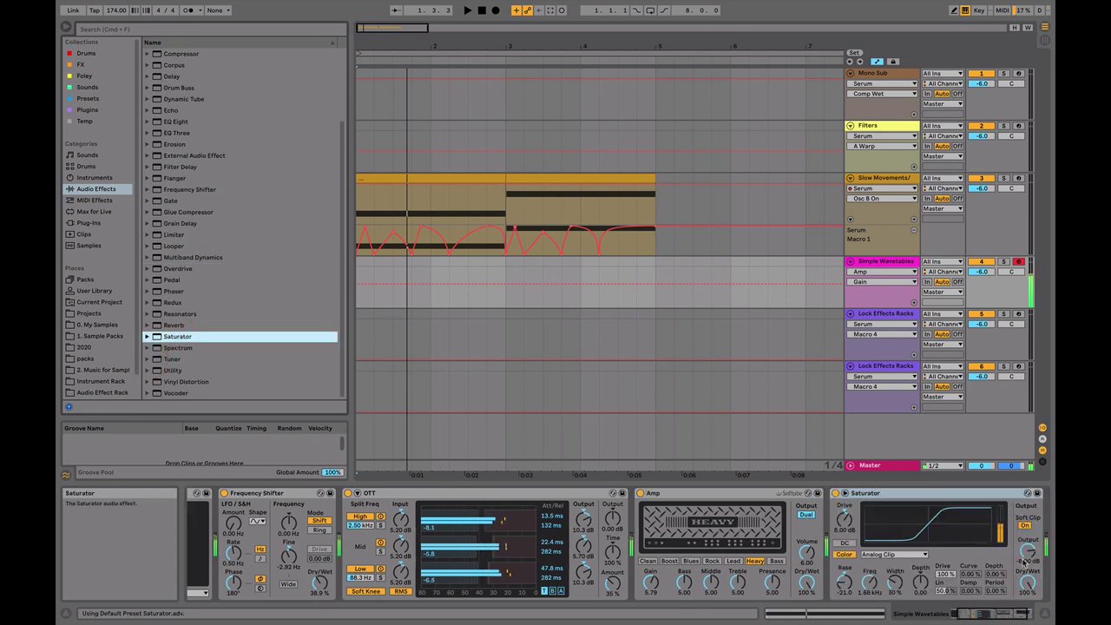
pyautogui.moveTo(841, 581); pyautogui.dragTo(842, 555)
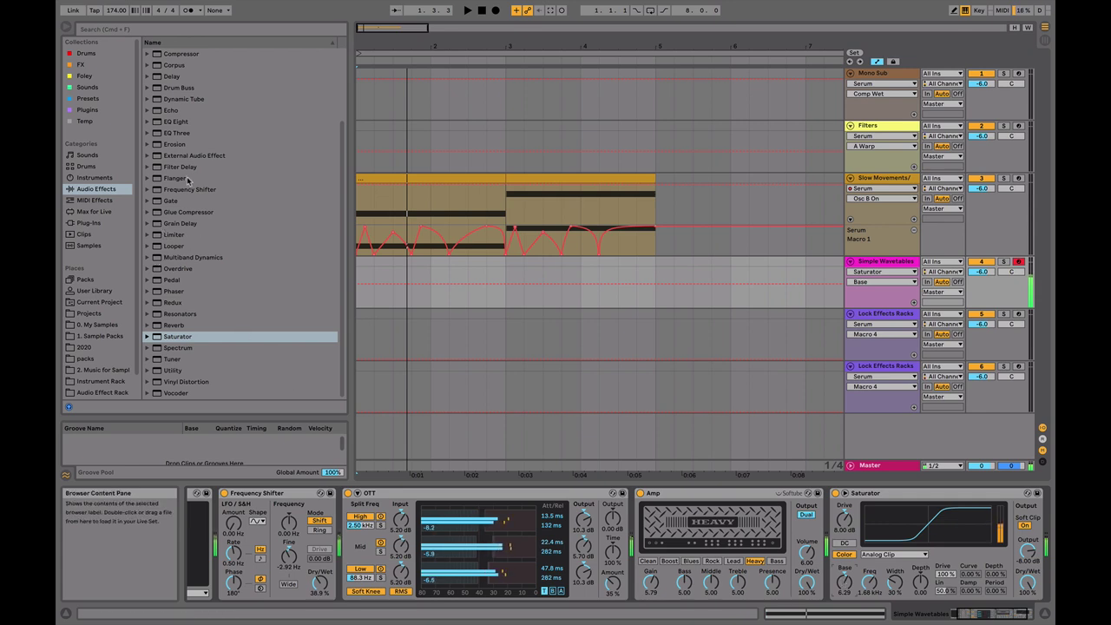
# Step: Set the Frequency Shifter's fine frequency to -1.39 Hz while auditioning the sound in different octaves
pyautogui.scroll(2, 156, 217)
pyautogui.moveTo(289, 555); pyautogui.dragTo(289, 577)
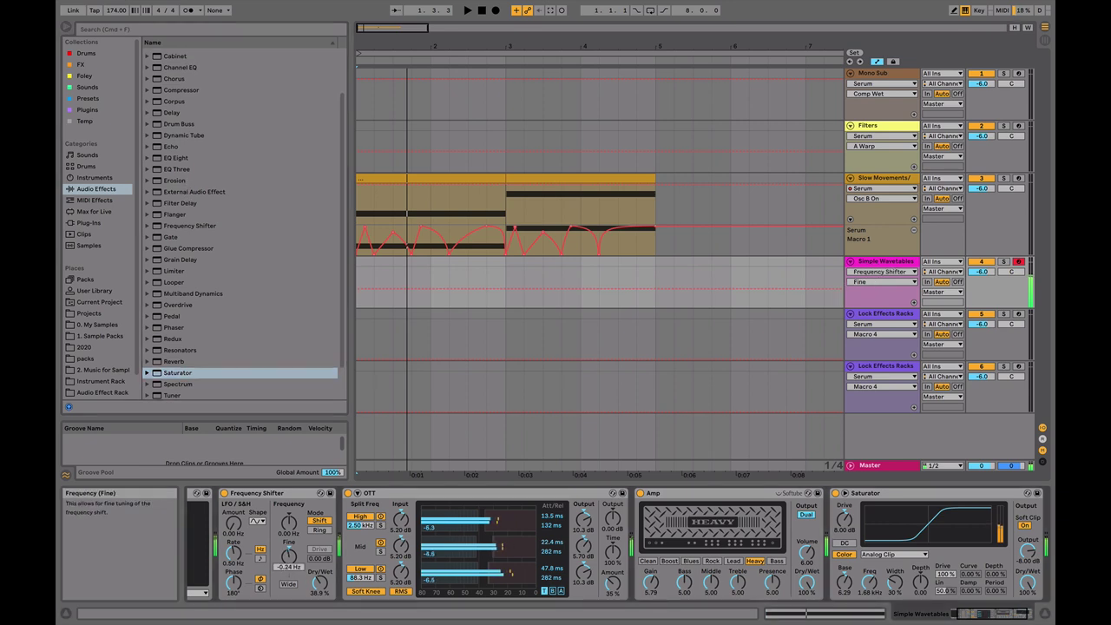
pyautogui.press('z')
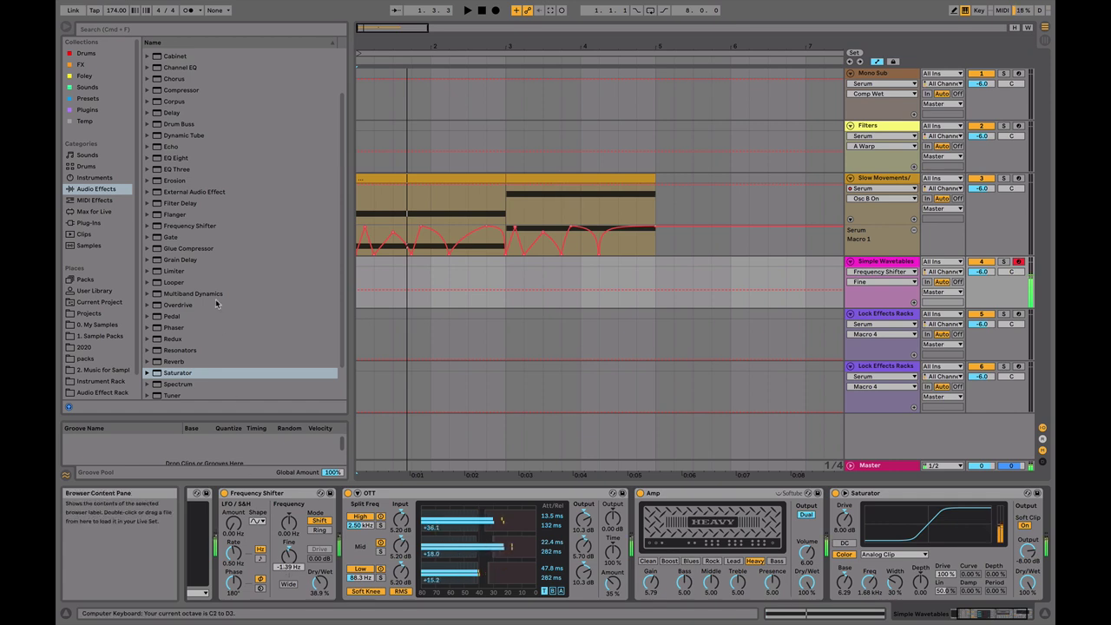
# Step: Audition the sound in a lower octave and add the Erosion effect after the Saturator
pyautogui.scroll(-2, 216, 299)
pyautogui.press('z')
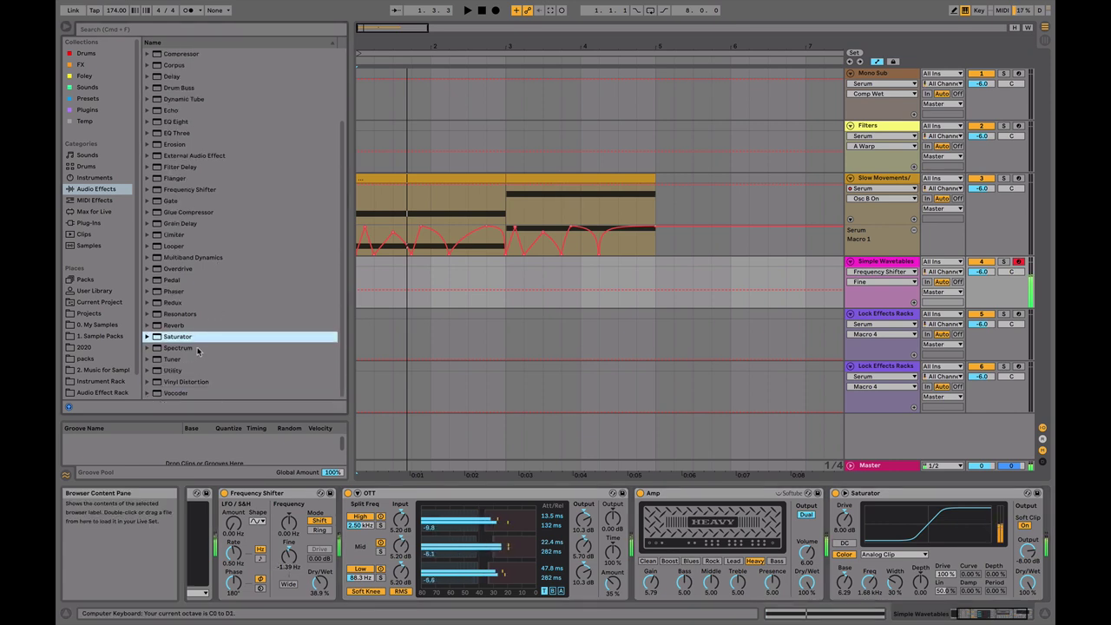
pyautogui.doubleClick(184, 146)
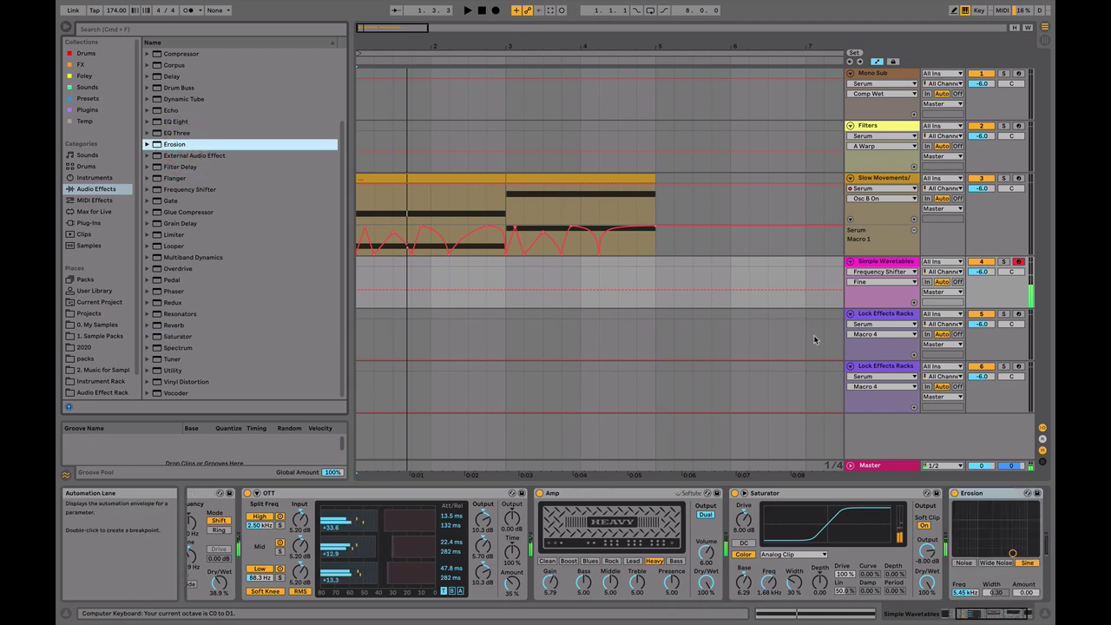
# Step: Place Erosion between OTT and the Amp in Noise mode at 13.3 kHz with Amount 68.5, and set the Amp's Dry/Wet to 74.2%
pyautogui.moveTo(619, 523)
pyautogui.mouseDown()
pyautogui.moveTo(566, 532)
pyautogui.moveTo(598, 530)
pyautogui.moveTo(615, 510)
pyautogui.moveTo(610, 532)
pyautogui.mouseUp()
pyautogui.click(549, 562)
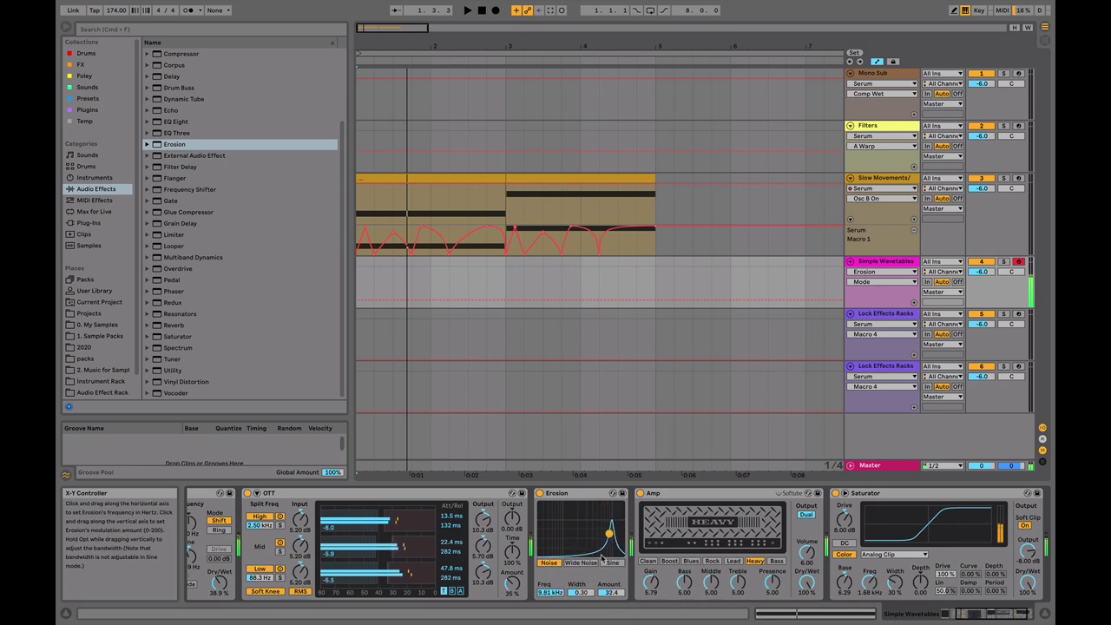
pyautogui.click(613, 563)
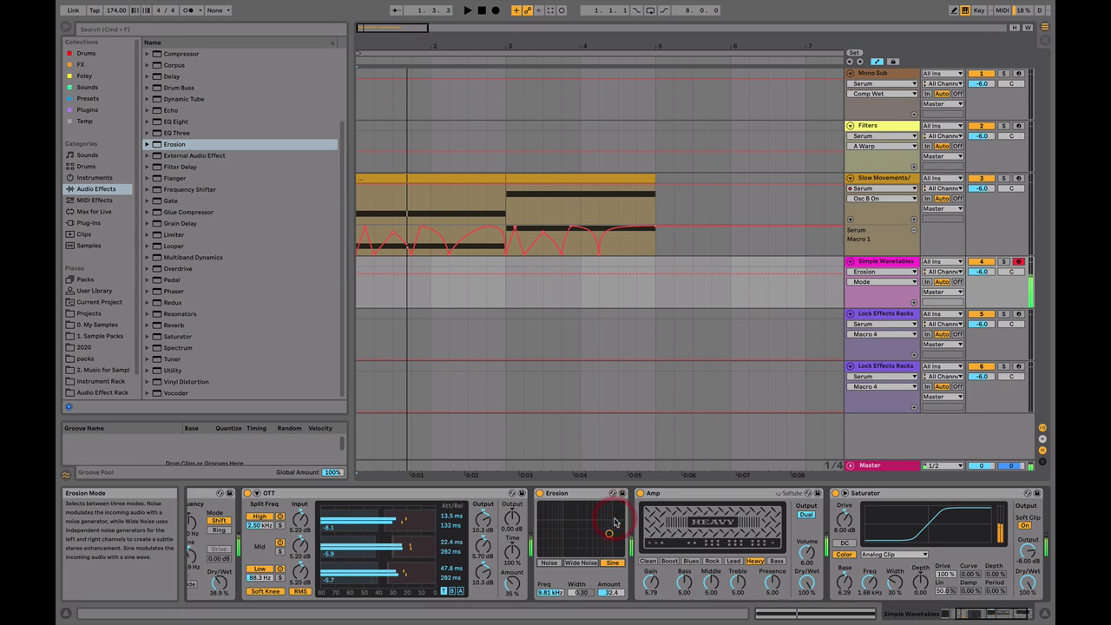
pyautogui.click(615, 521)
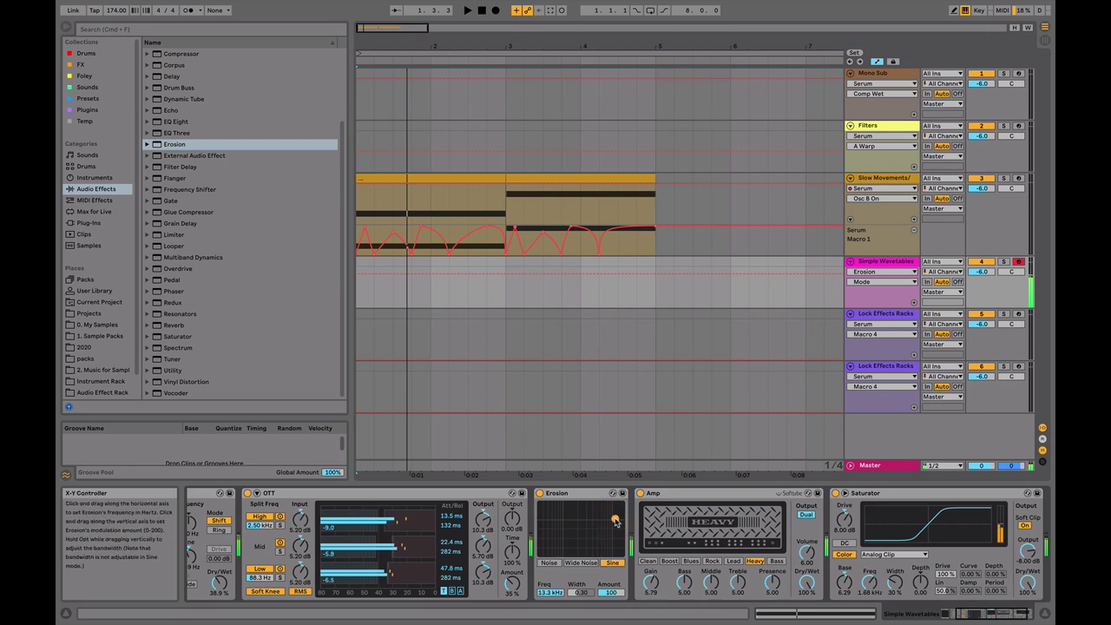
pyautogui.click(549, 562)
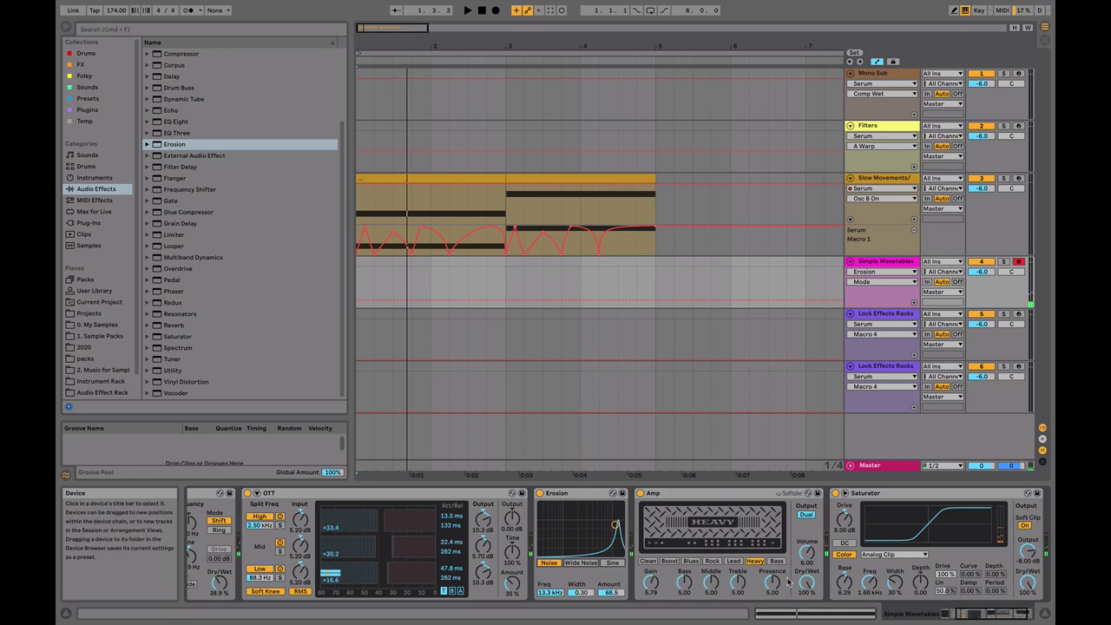
pyautogui.moveTo(806, 580)
pyautogui.mouseDown()
pyautogui.moveTo(806, 607)
pyautogui.moveTo(806, 579)
pyautogui.mouseUp()
# Step: Group the effects from Frequency Shifter through Saturator into an Audio Effect Rack, and bypass and re-enable it to compare the sound
pyautogui.hscroll(-3, 559, 544)
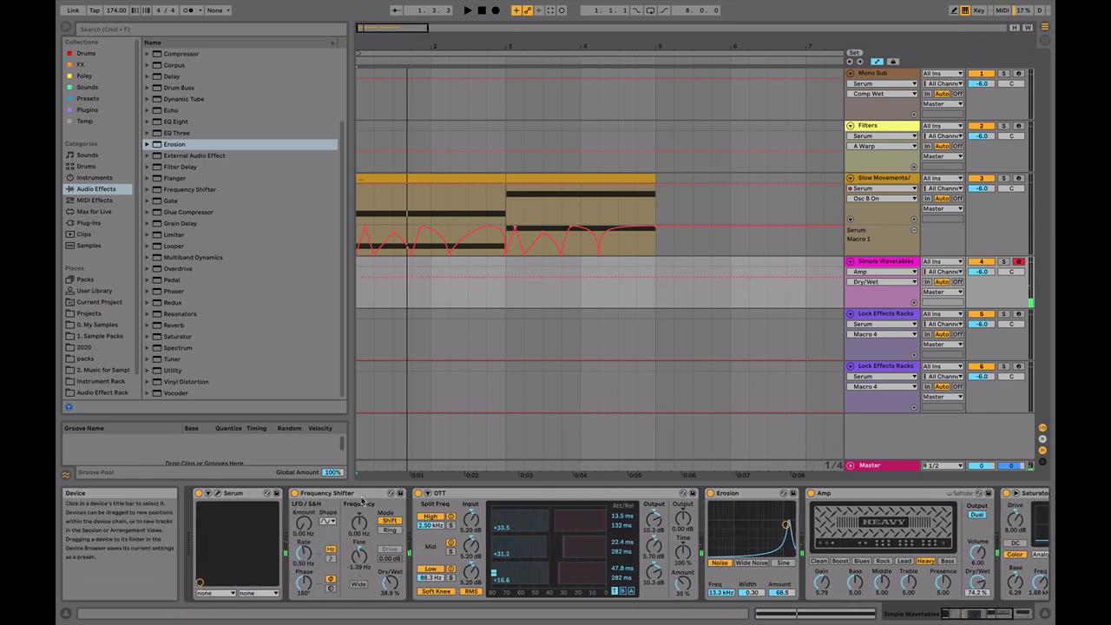
pyautogui.hscroll(4, 559, 543)
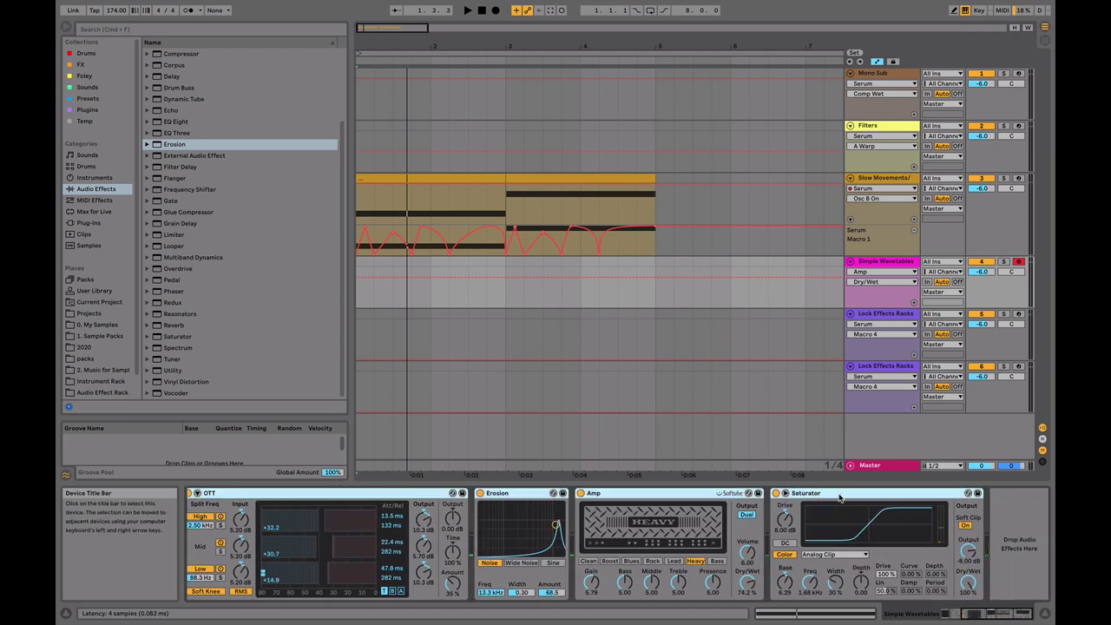
pyautogui.hscroll(-4, 555, 543)
pyautogui.click(294, 494)
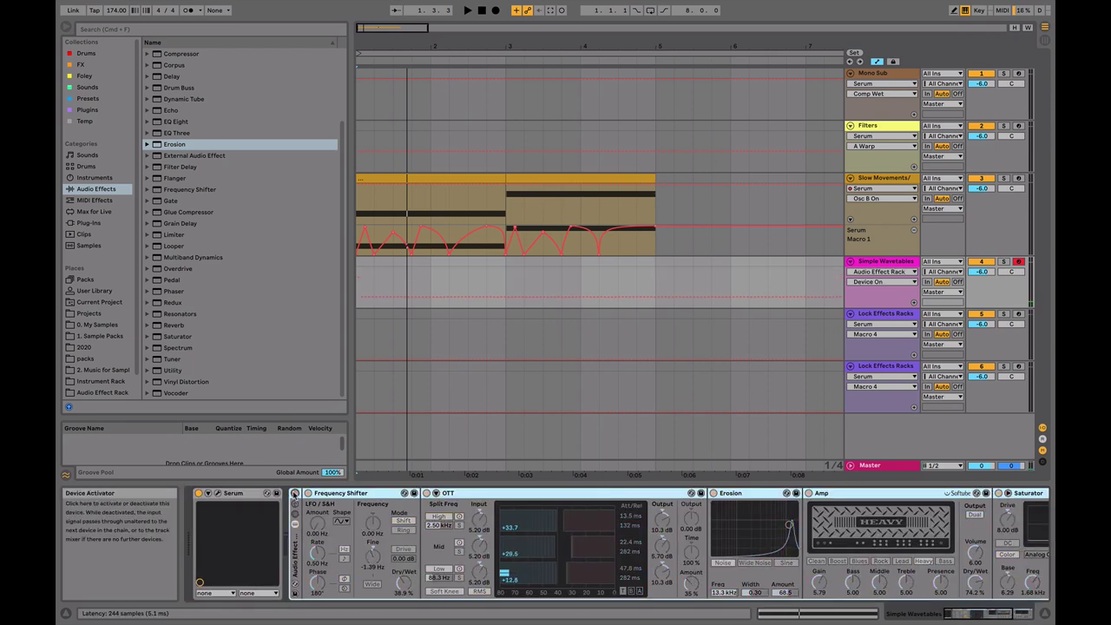
pyautogui.click(294, 494)
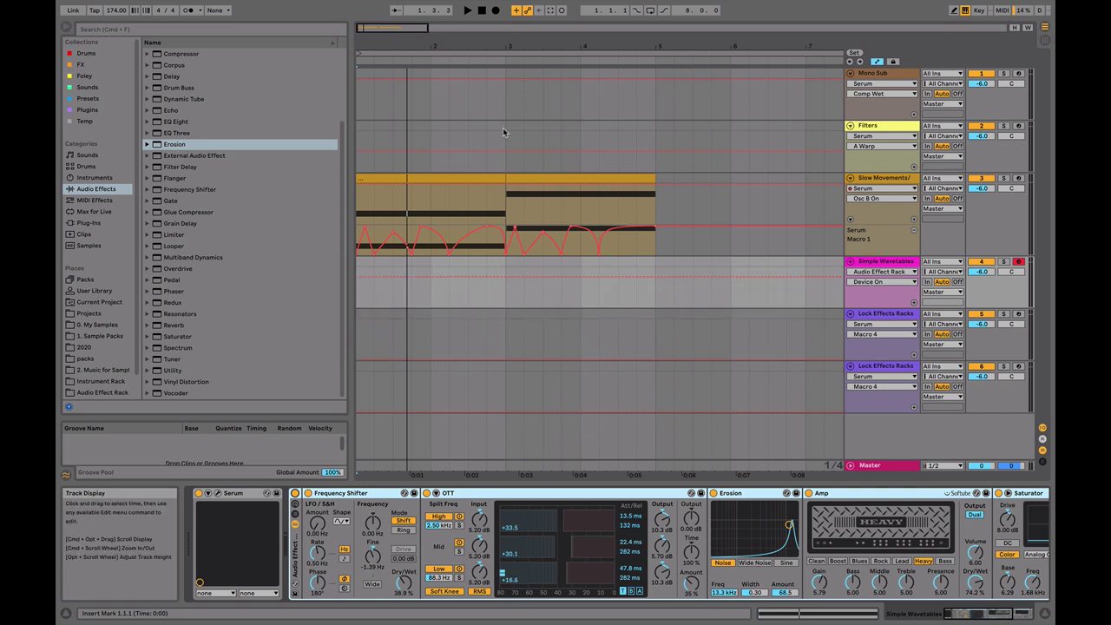
# Step: Place the insert marker at 3.1.1 on the Filters track
pyautogui.moveTo(506, 130); pyautogui.dragTo(350, 134)
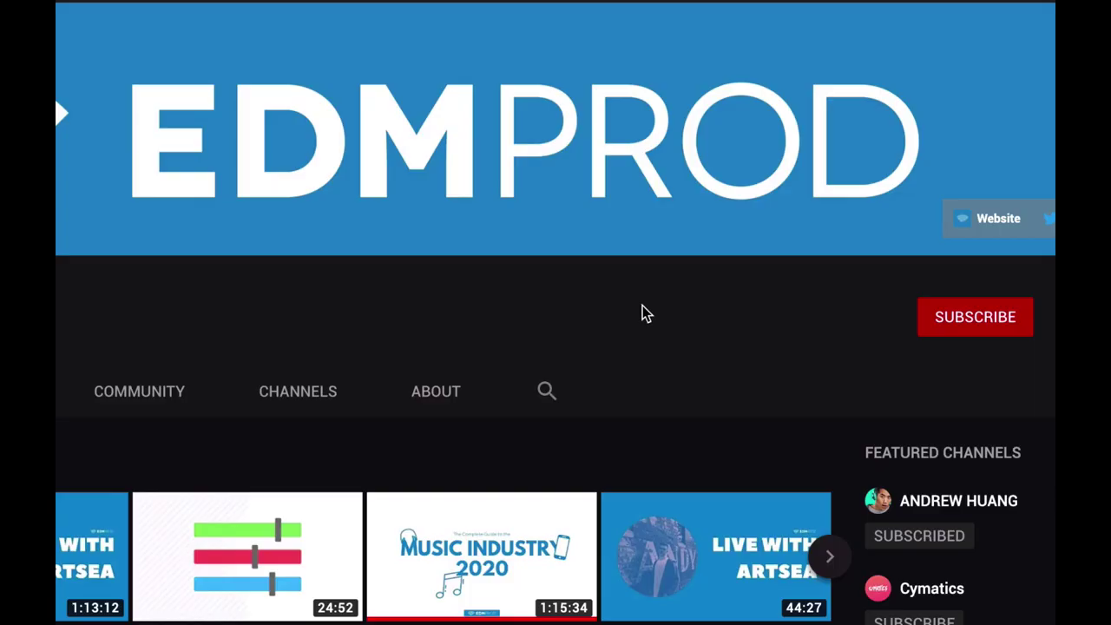
# Step: Subscribe to the EDMProd channel on YouTube, and draft a Facebook post beginning "Check out this dope video from EDMProd!"
pyautogui.click(951, 321)
pyautogui.write('C')
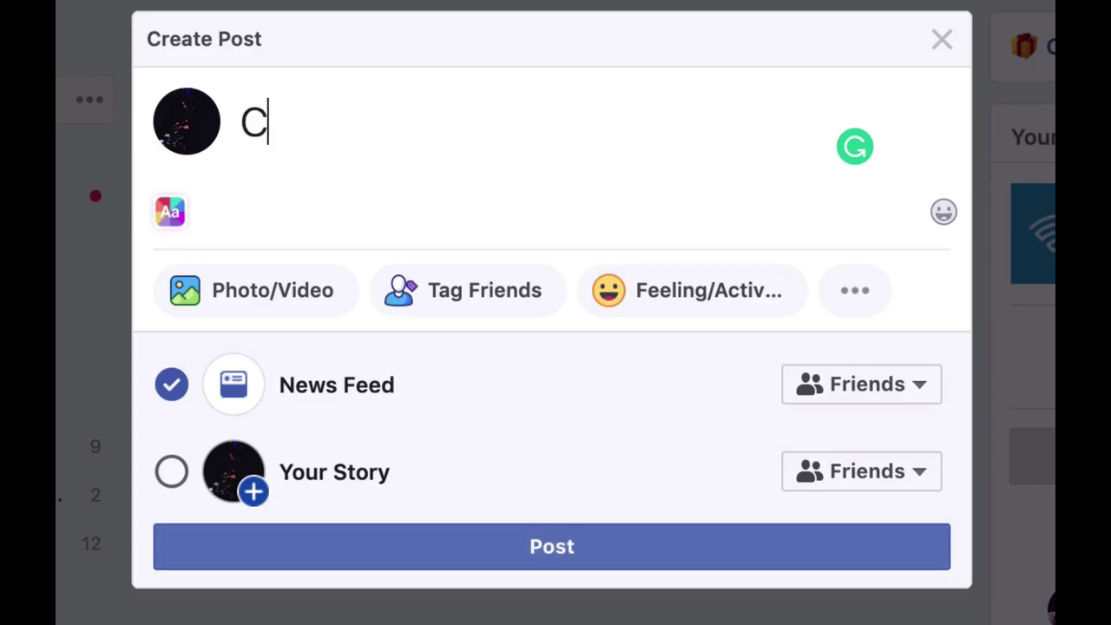
pyautogui.write('heck out this dope ')
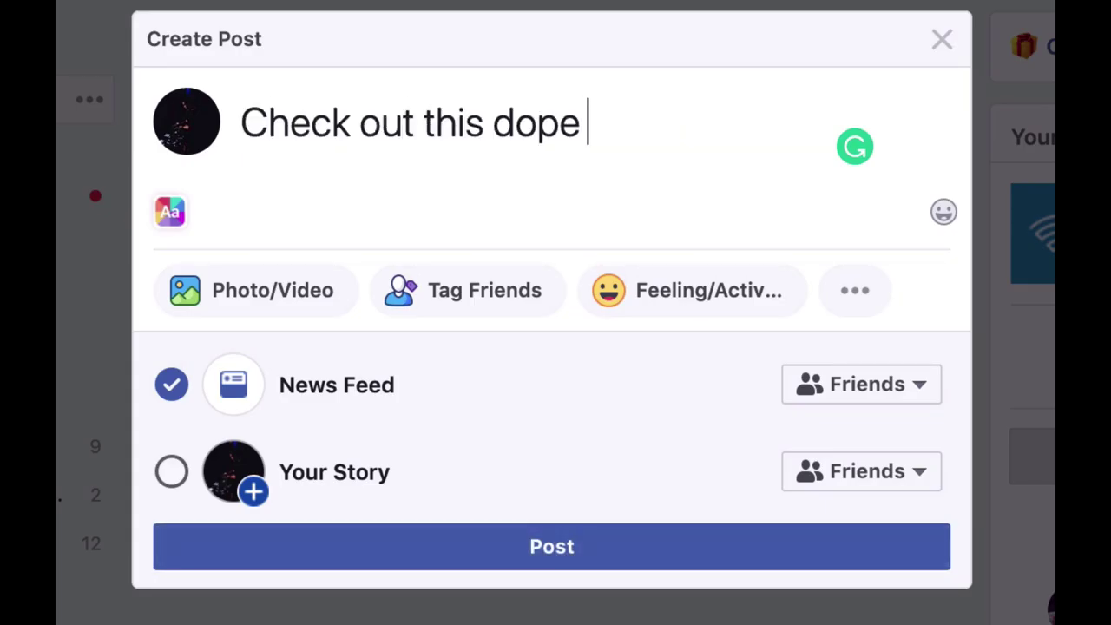
pyautogui.write('video from EDMP')
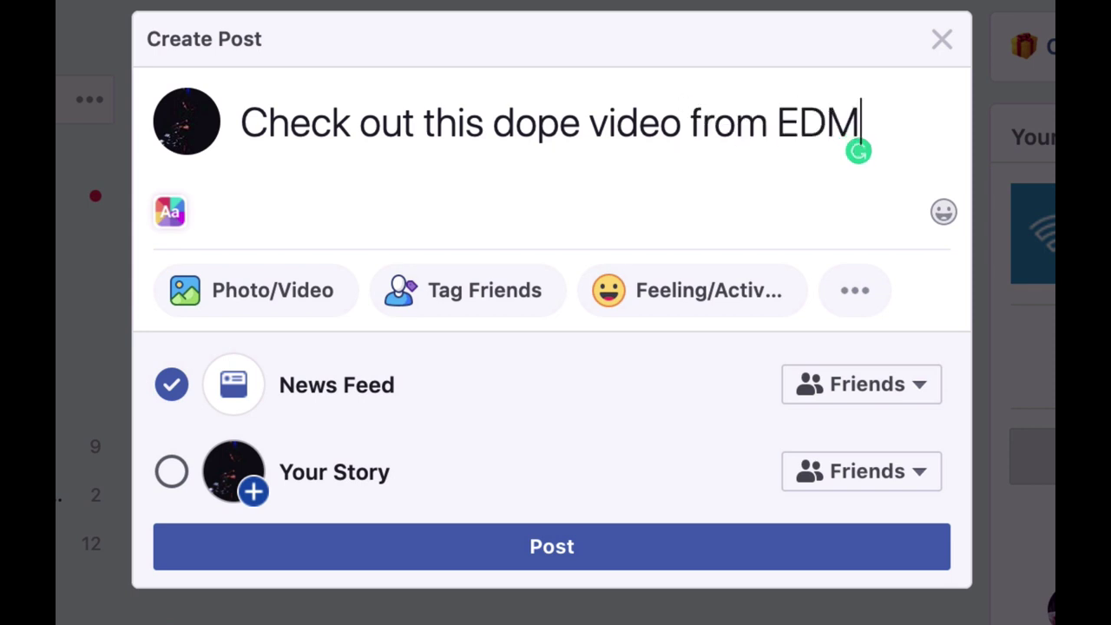
pyautogui.write('rod! I lear')
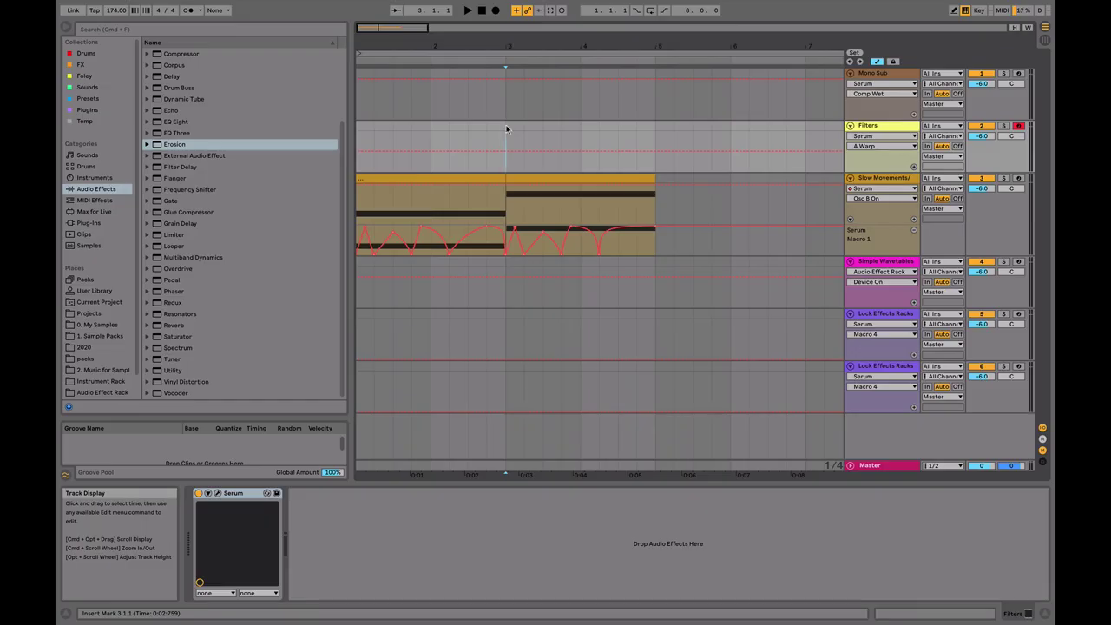
# Step: Return to Ableton Live and select the Slow Movements/Curves track
pyautogui.press('Down')
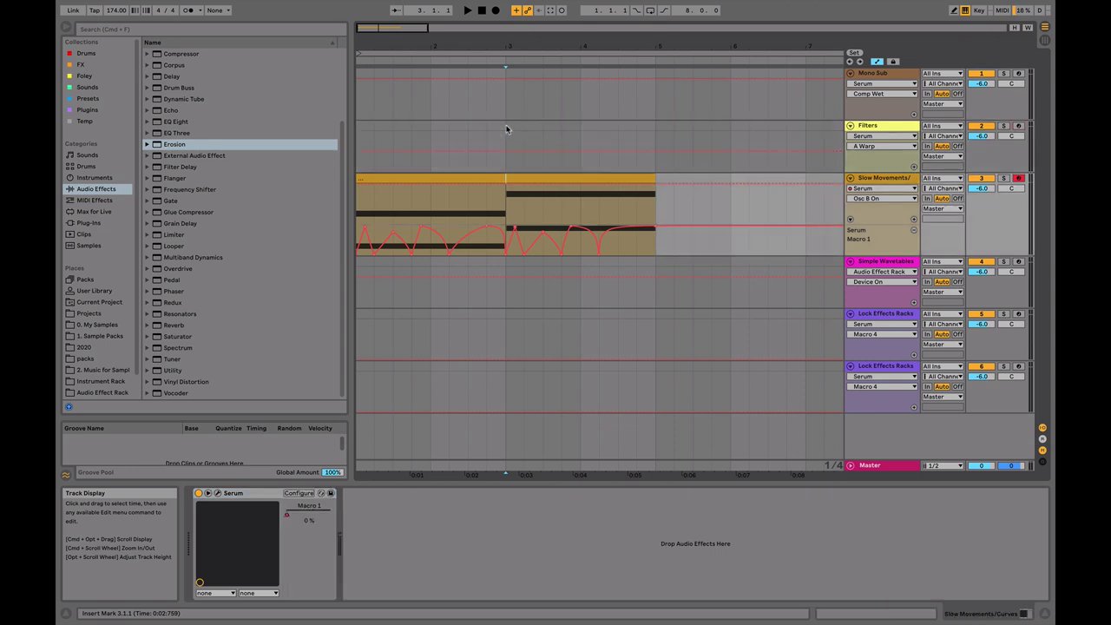